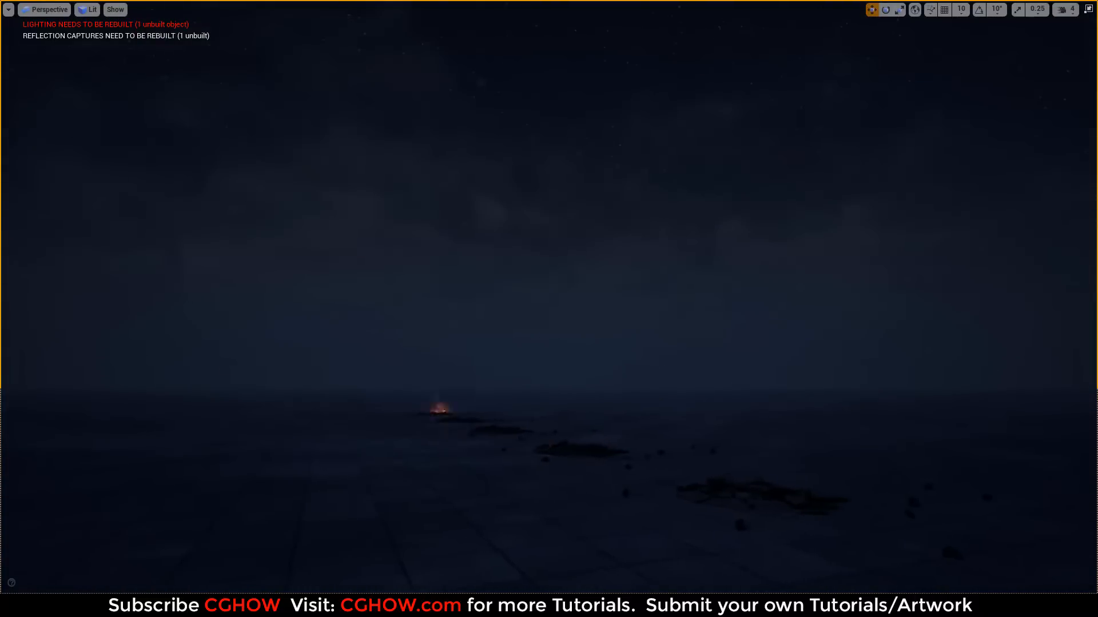
Step: View the fire-pillar ground-shatter effects in the running simulation from several angles
middle_drag(835, 444, 780, 429)
click(780, 429)
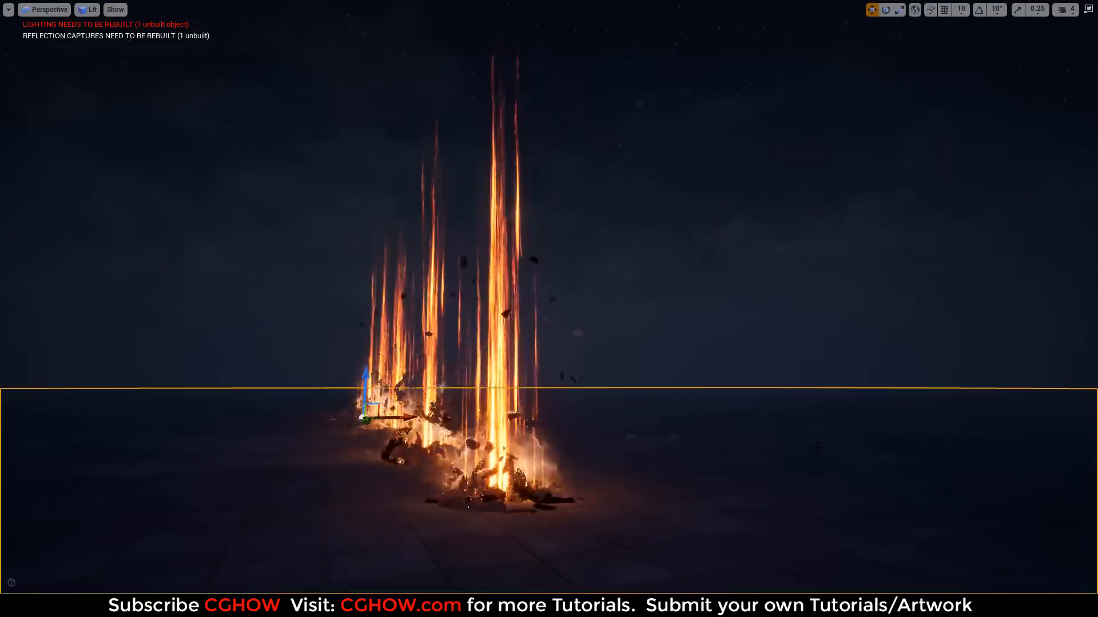
click(686, 253)
alt+drag(686, 253, 719, 253)
right_drag(719, 253, 448, 253)
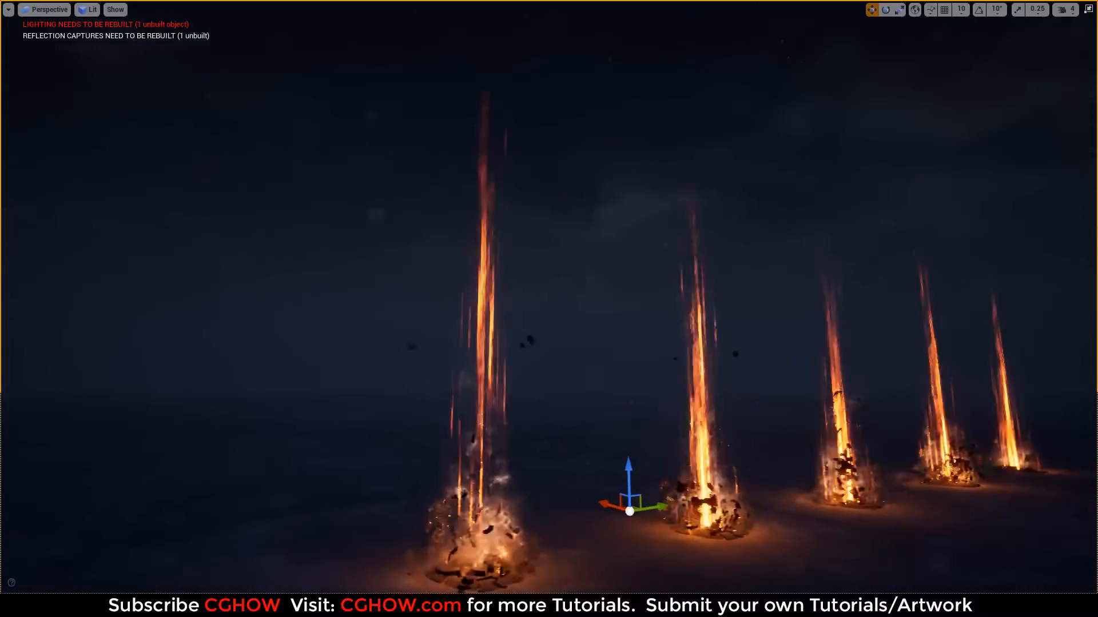
Step: Restore the full editor layout, then replay the level simulation once and stop it
key(F11)
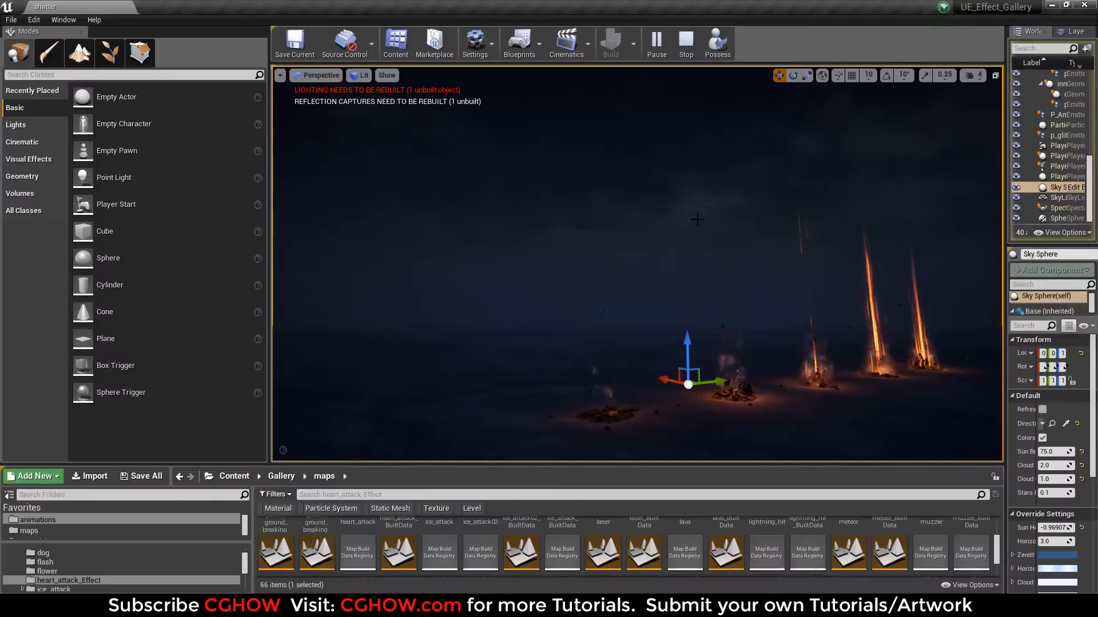
click(689, 43)
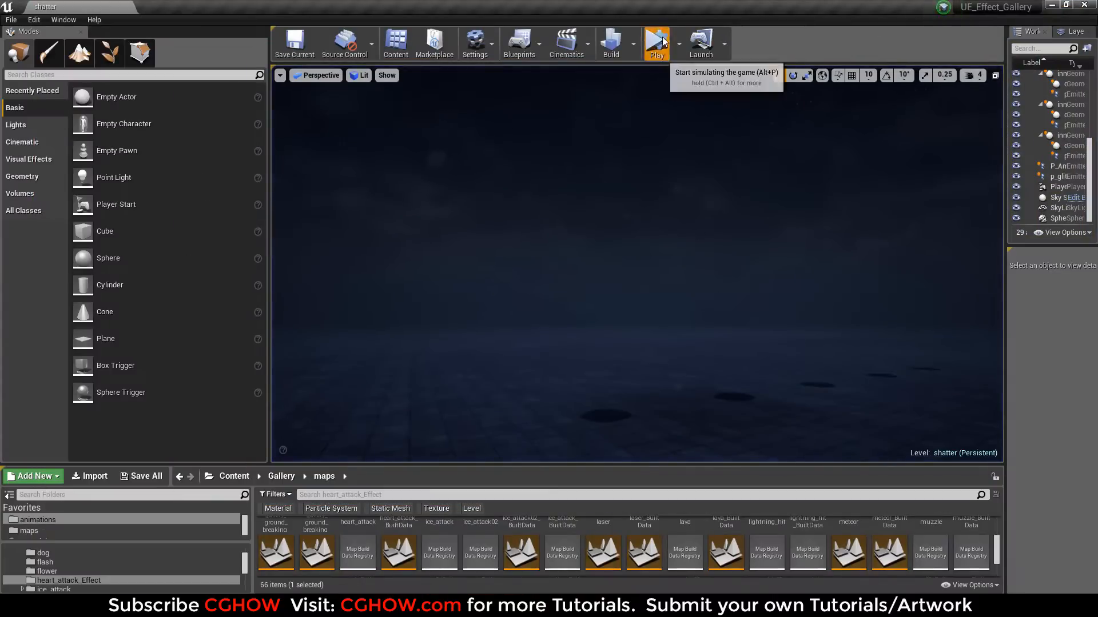
click(656, 41)
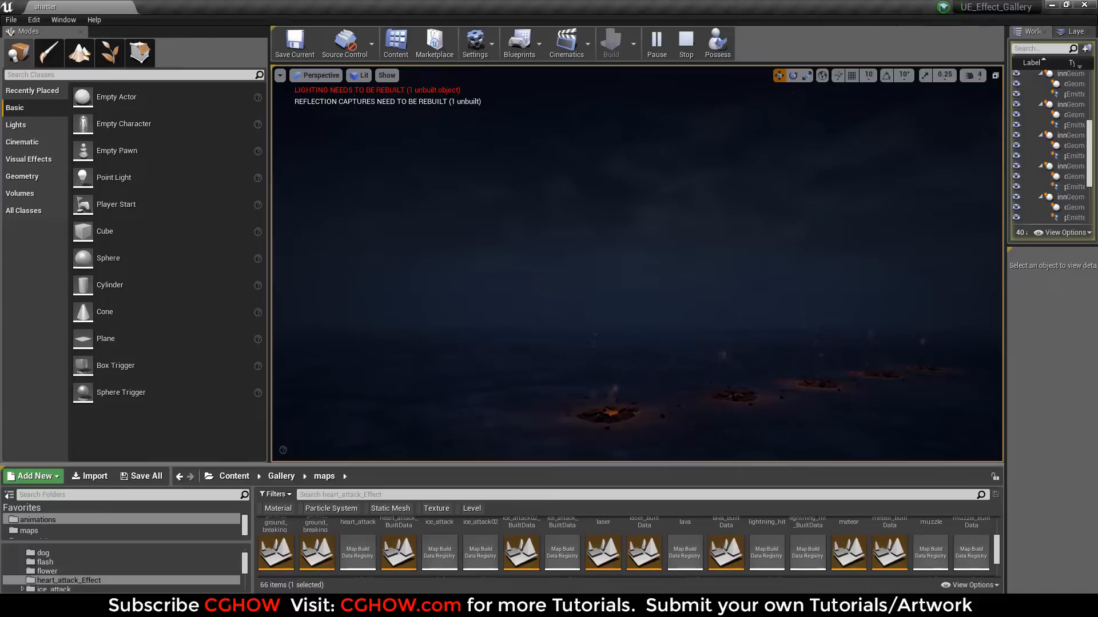
click(689, 43)
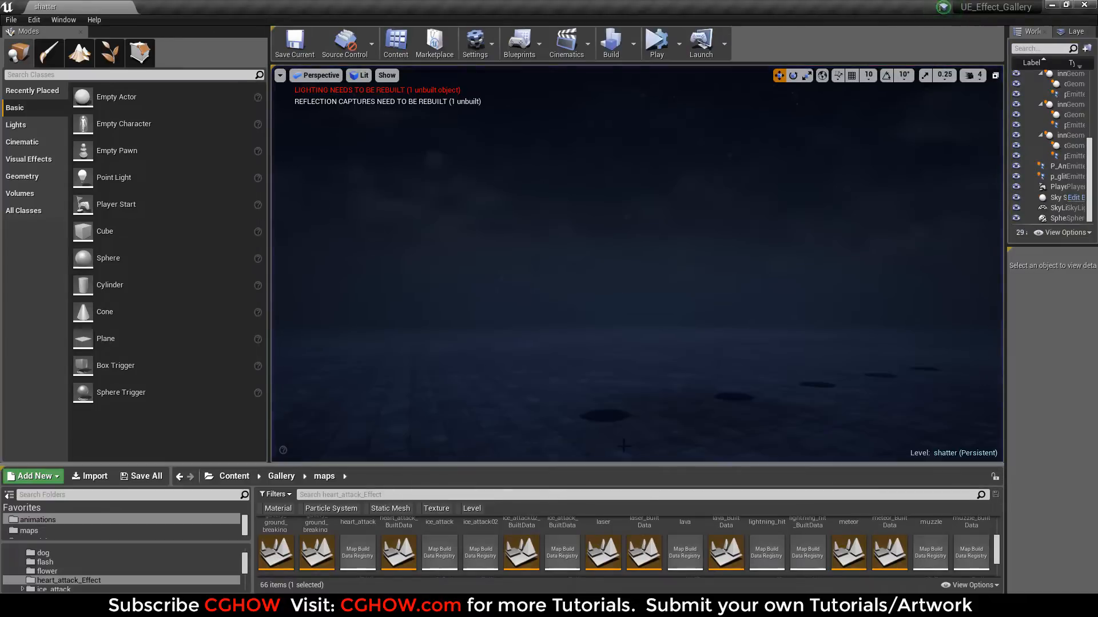
Step: Inspect the nearest ground disc's outer geometry cache asset and locate its material and cache among the project assets
click(605, 416)
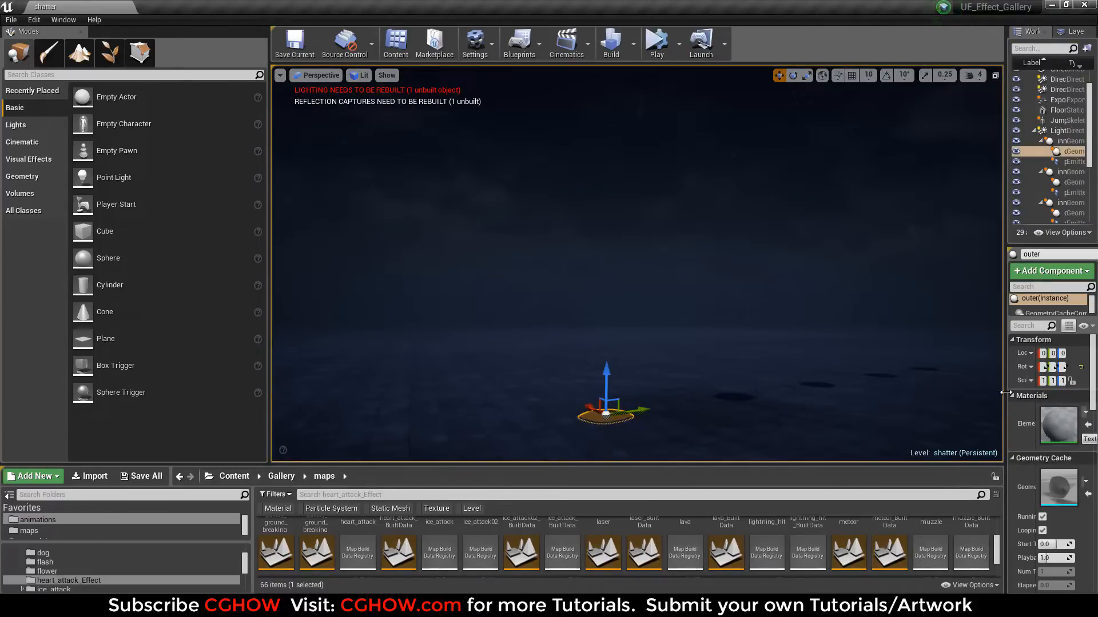
drag(1003, 392, 874, 400)
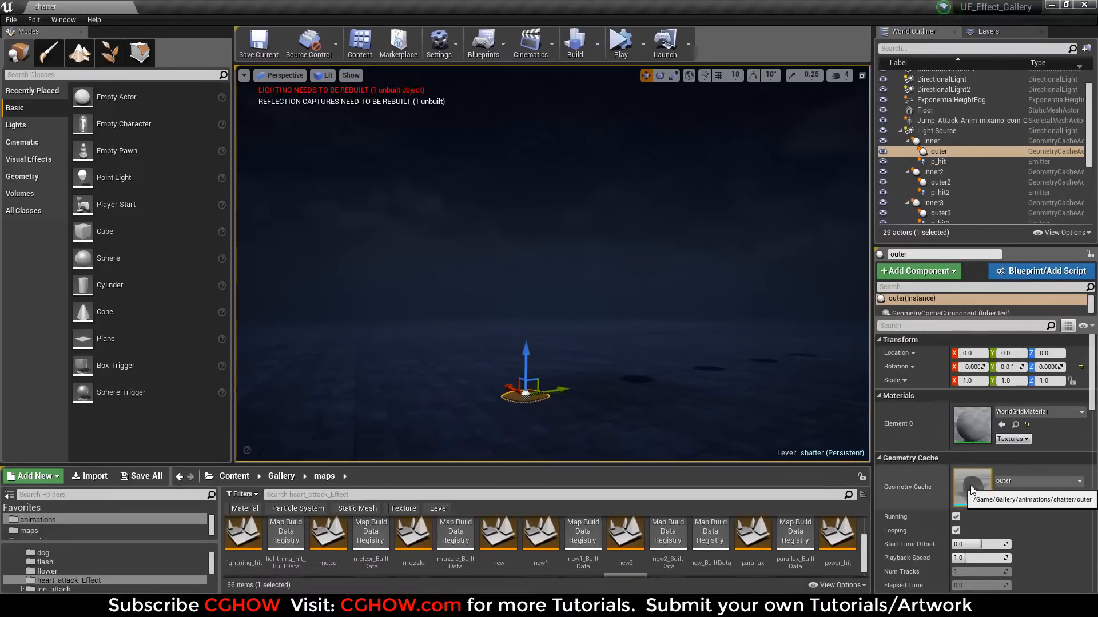
double_click(970, 490)
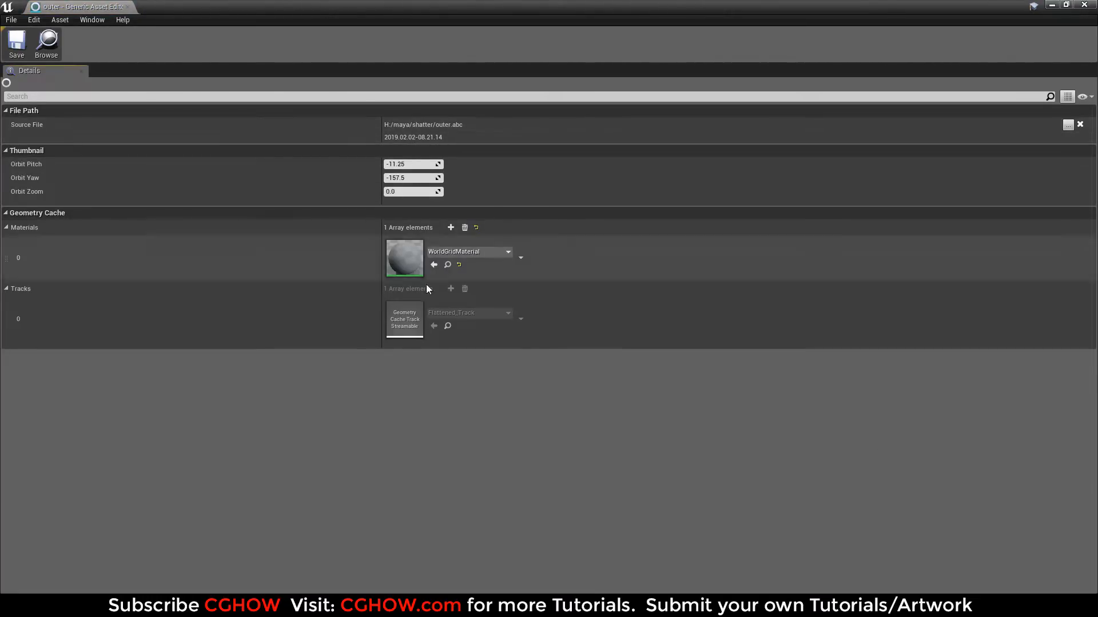
middle_click(111, 4)
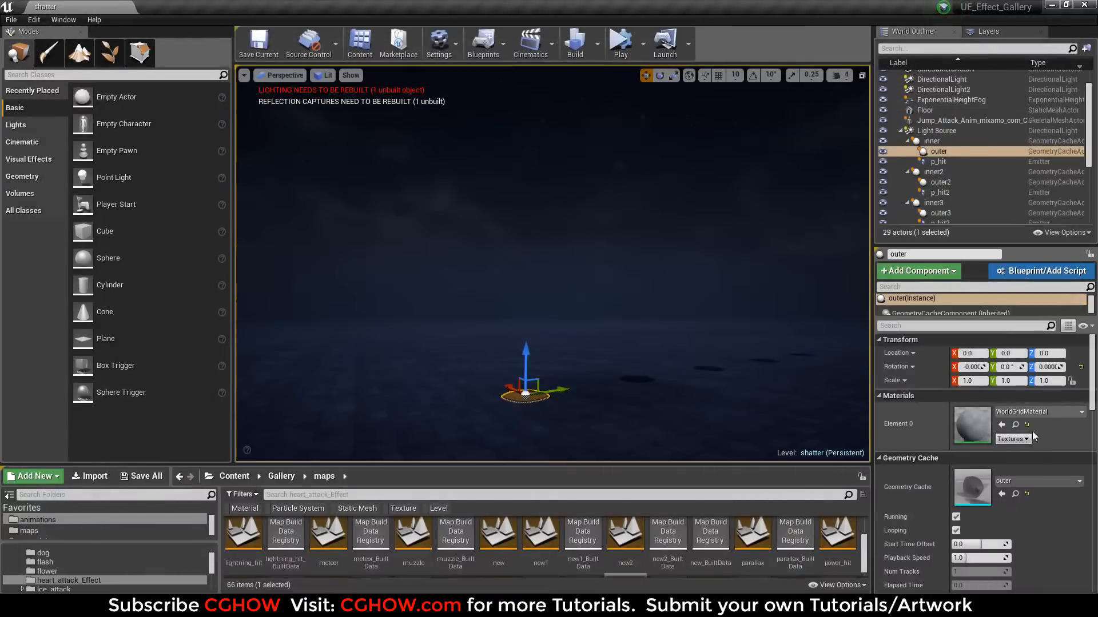
click(1014, 424)
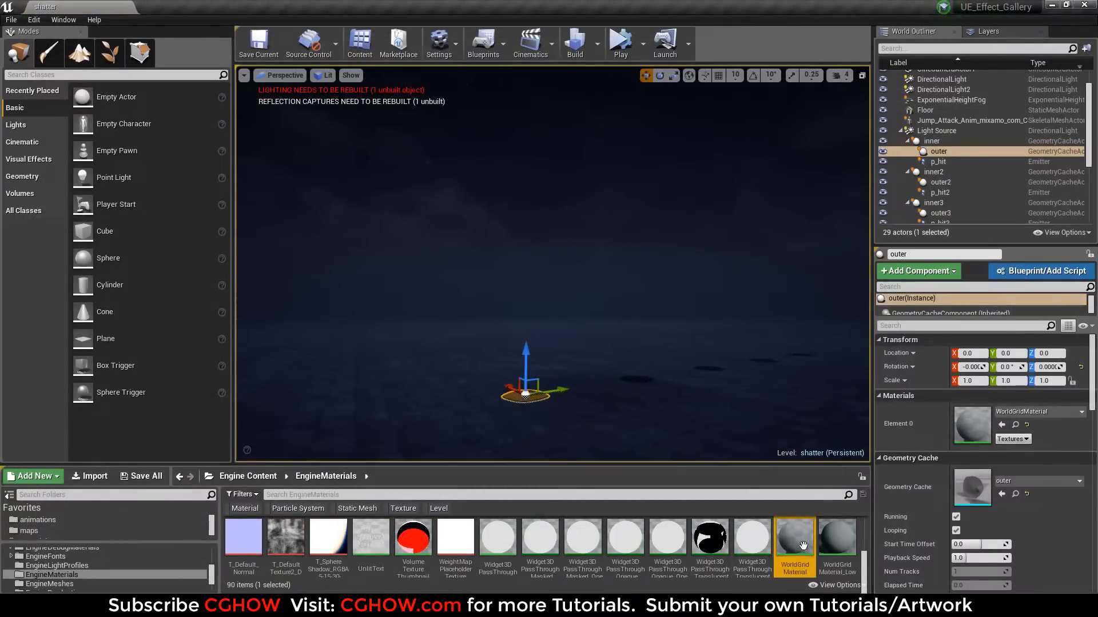
click(1010, 496)
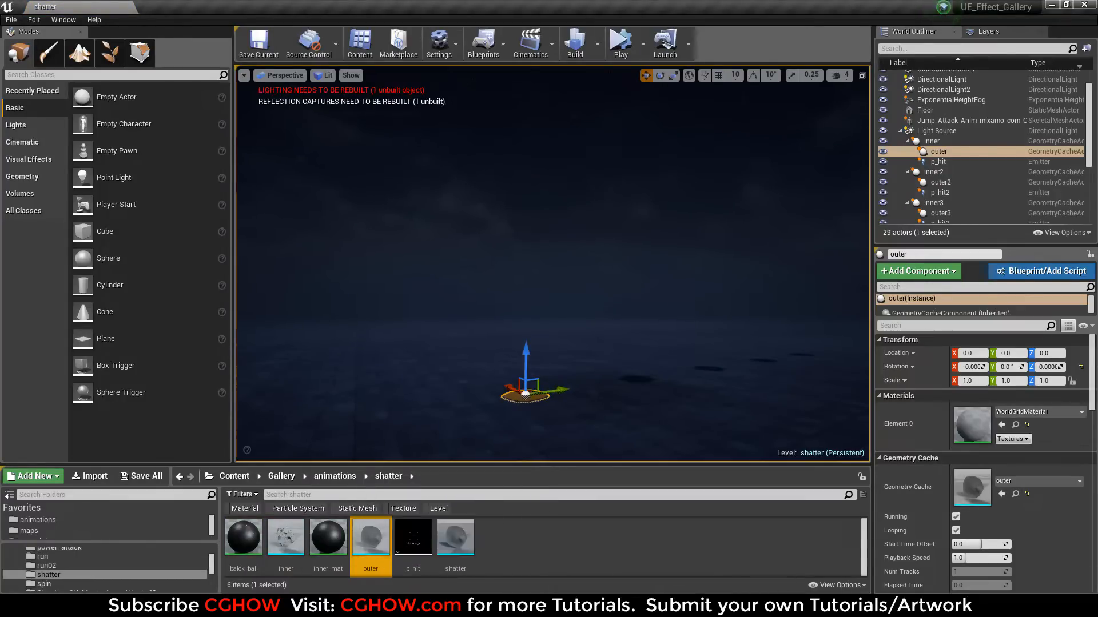
Step: Switch to Maya and play the inner mesh's shatter animation, viewing it from different angles with and without the mesh selected
click(454, 606)
alt+drag(436, 374, 483, 424)
click(429, 363)
alt+right_drag(483, 423, 434, 440)
key(alt+v)
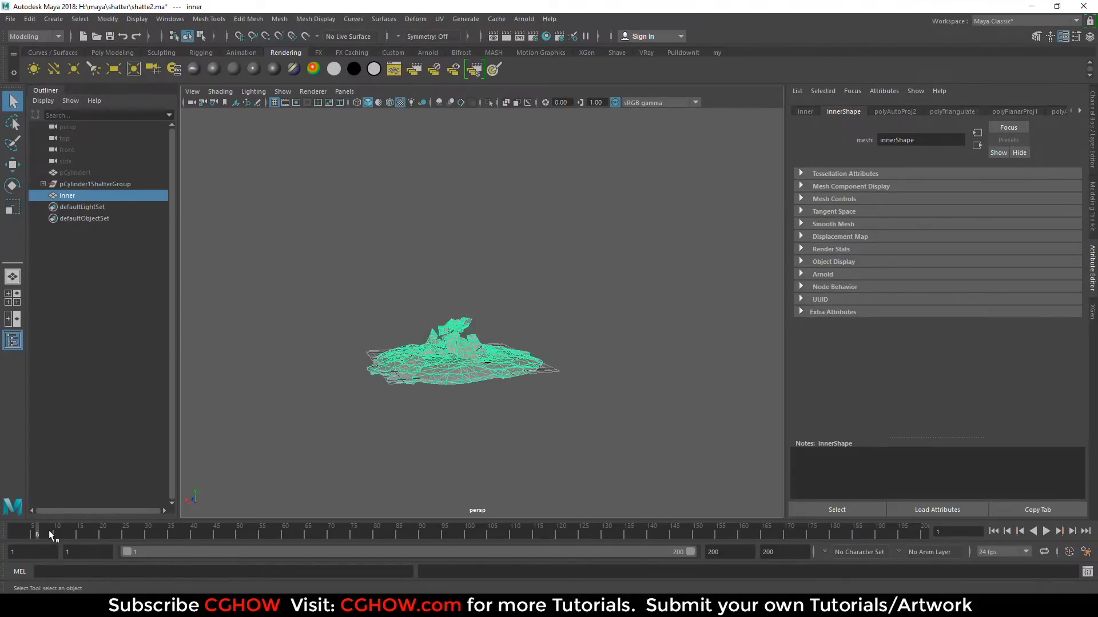
click(493, 437)
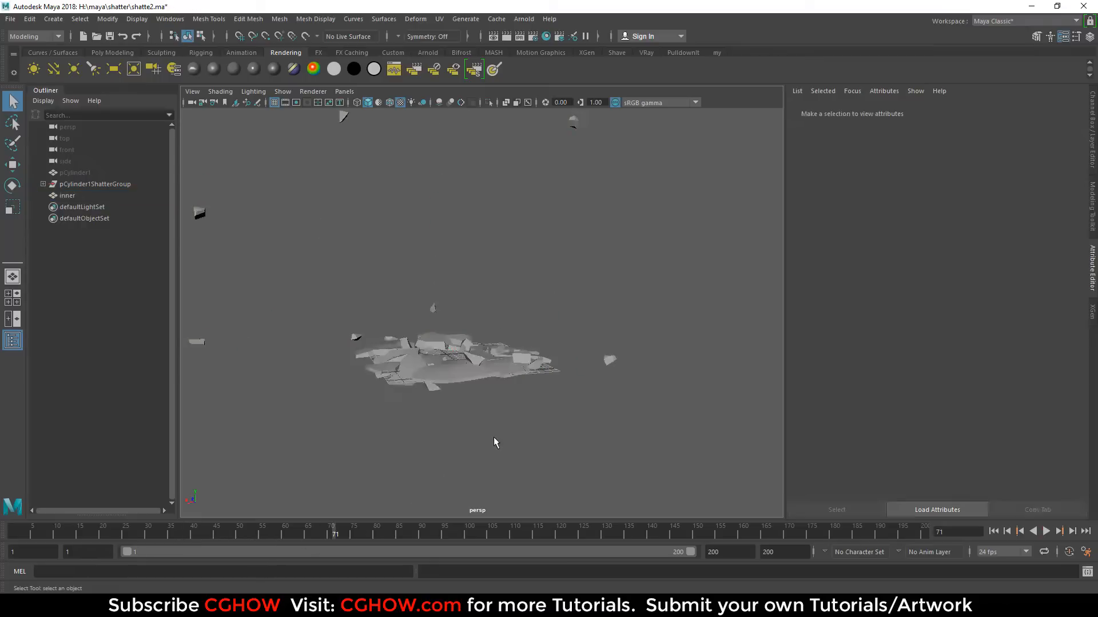
key(alt+v)
click(451, 364)
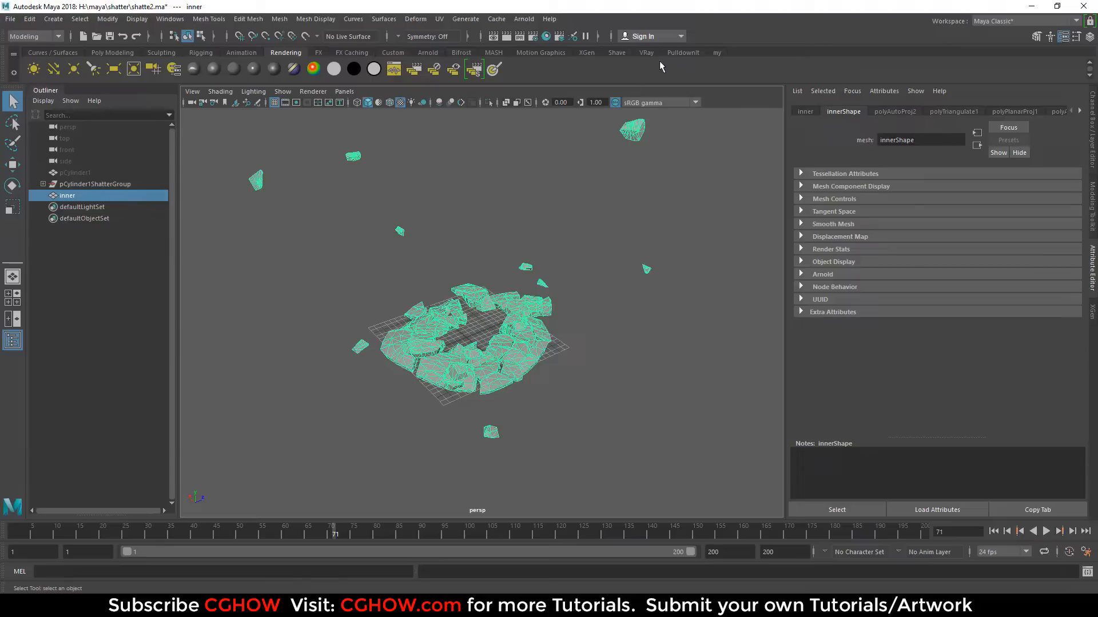
Step: Show the Pulldownit tools and replay the selected inner mesh's shatter animation from frame 1
click(682, 53)
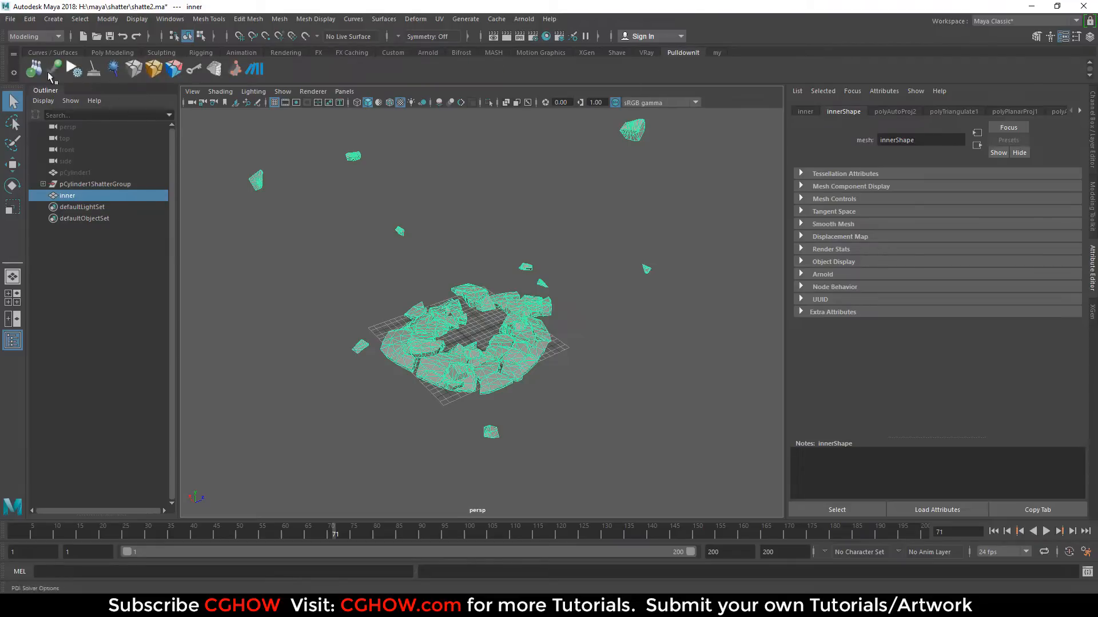
alt+drag(251, 365, 321, 341)
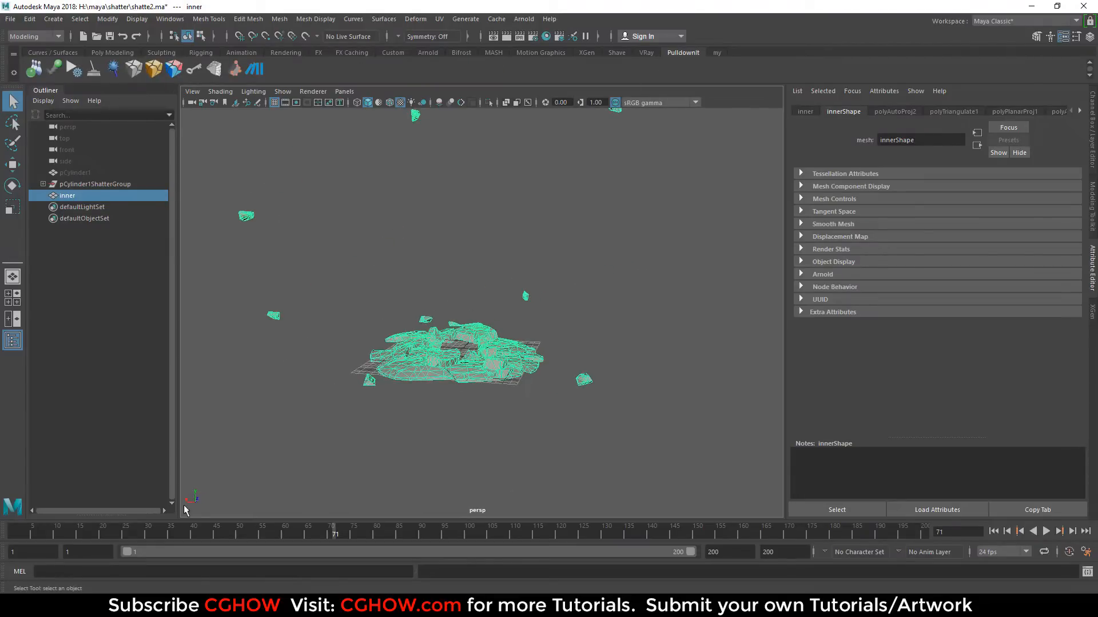
click(11, 535)
key(alt+v)
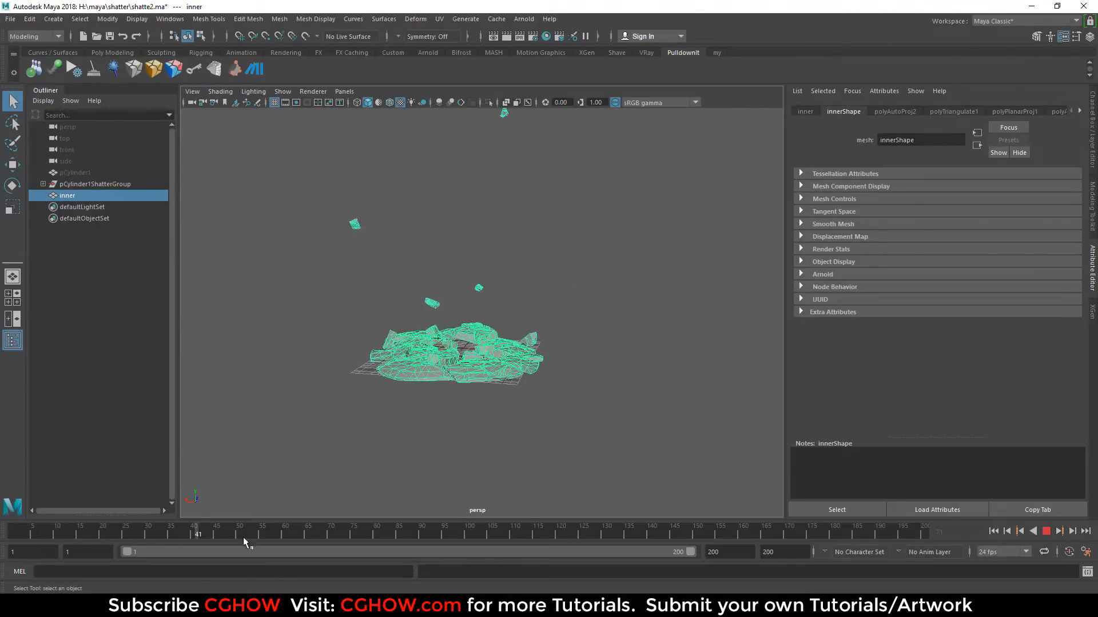
click(14, 534)
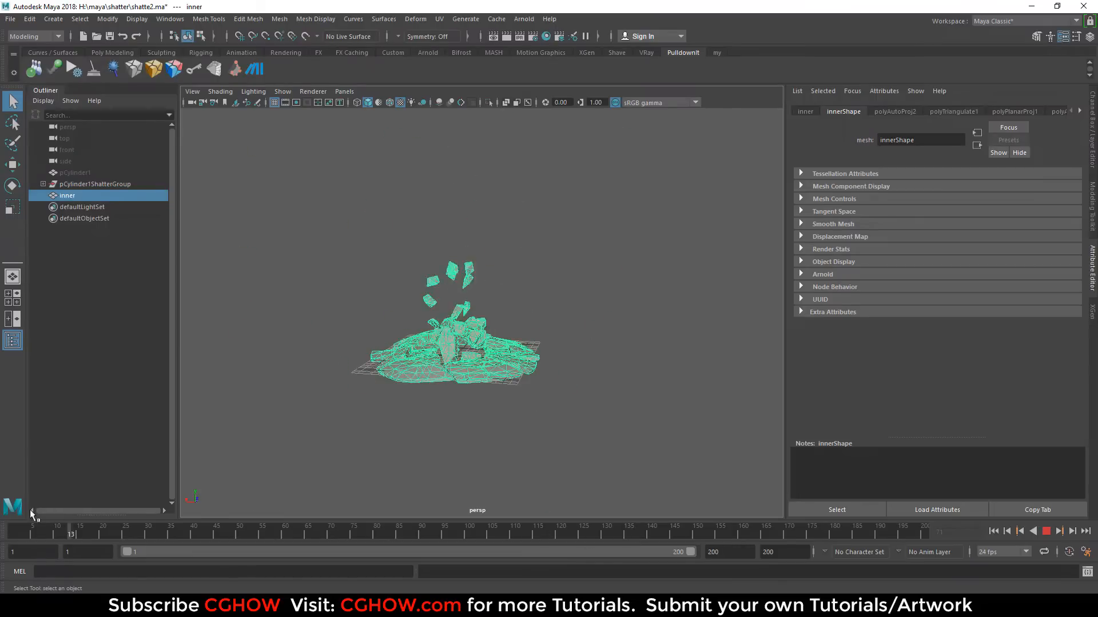
Step: Deselect the mesh, play the shatter animation through, and scrub back to frame 9 to examine the flying pieces
click(419, 405)
alt+drag(341, 459, 337, 473)
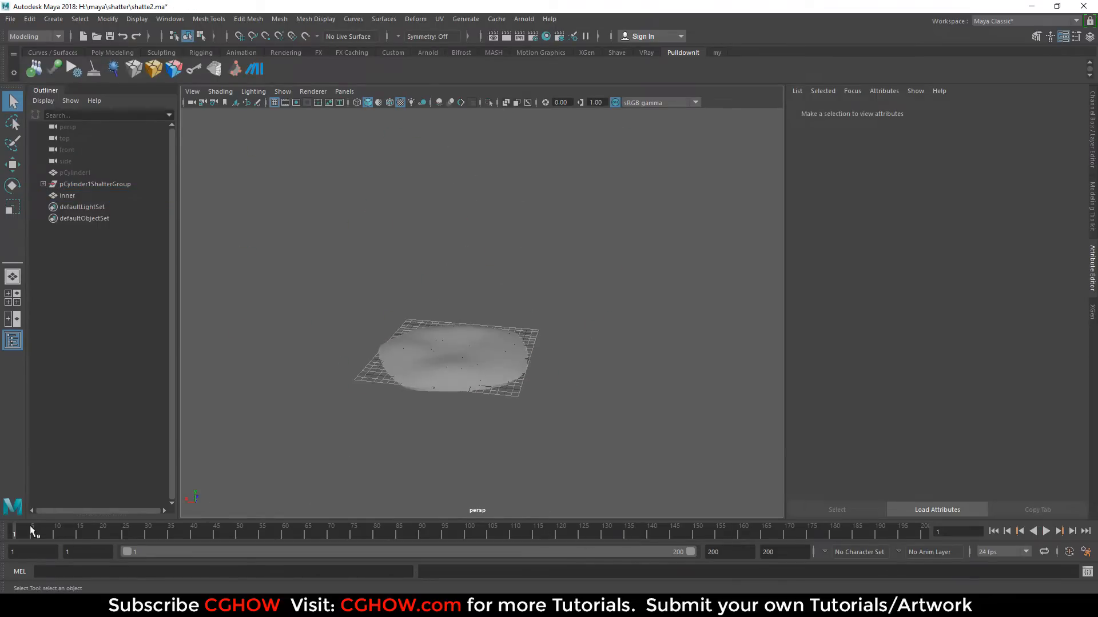
key(alt+v)
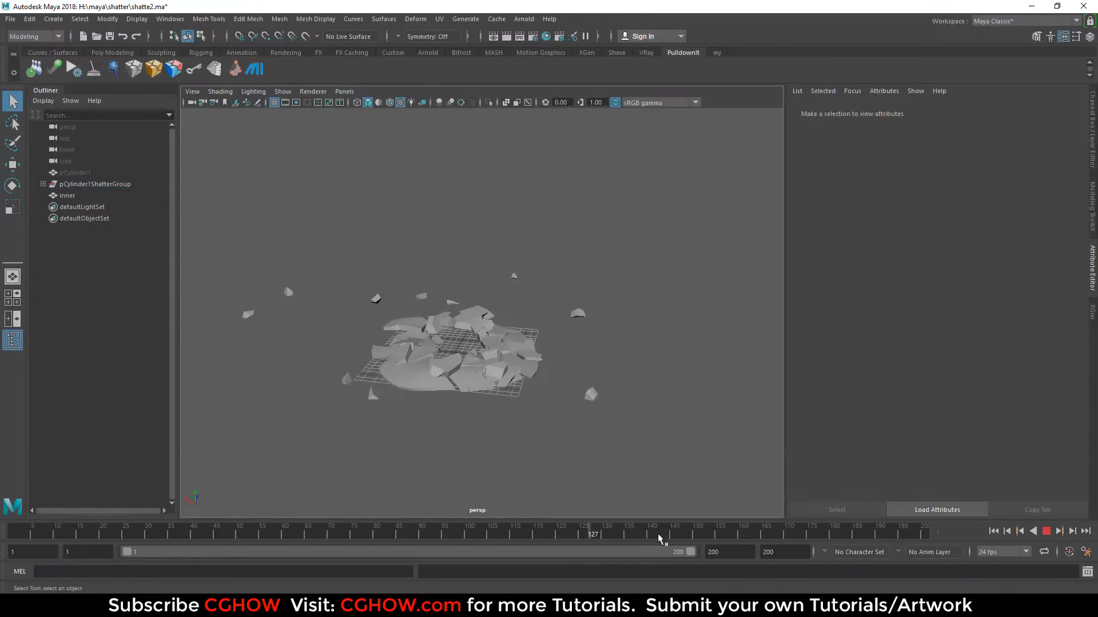
drag(541, 528, 51, 526)
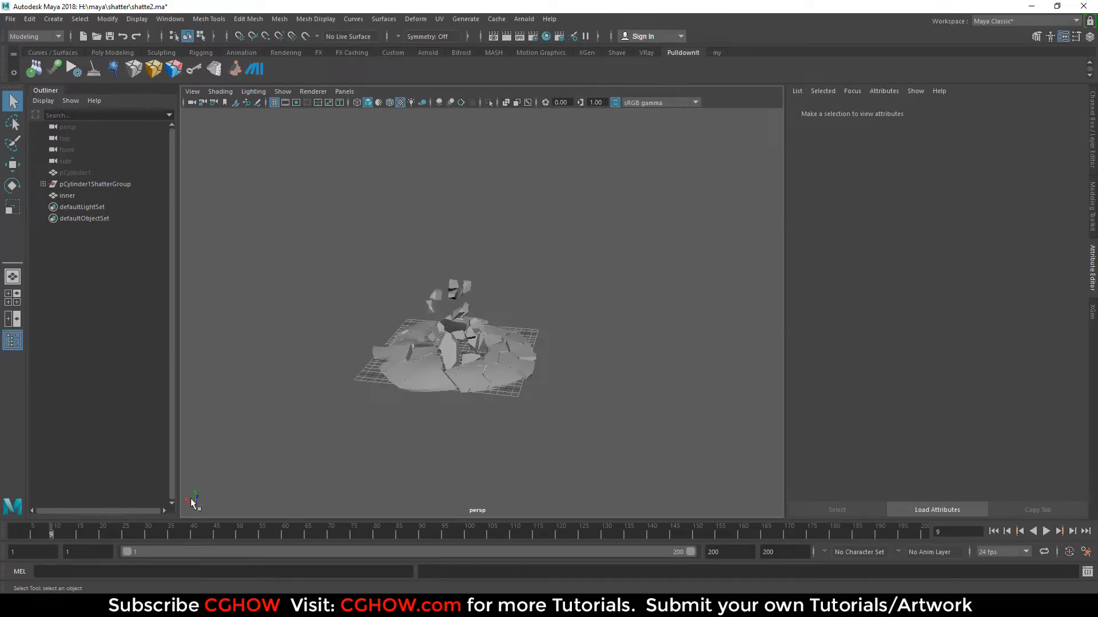
alt+drag(444, 427, 453, 351)
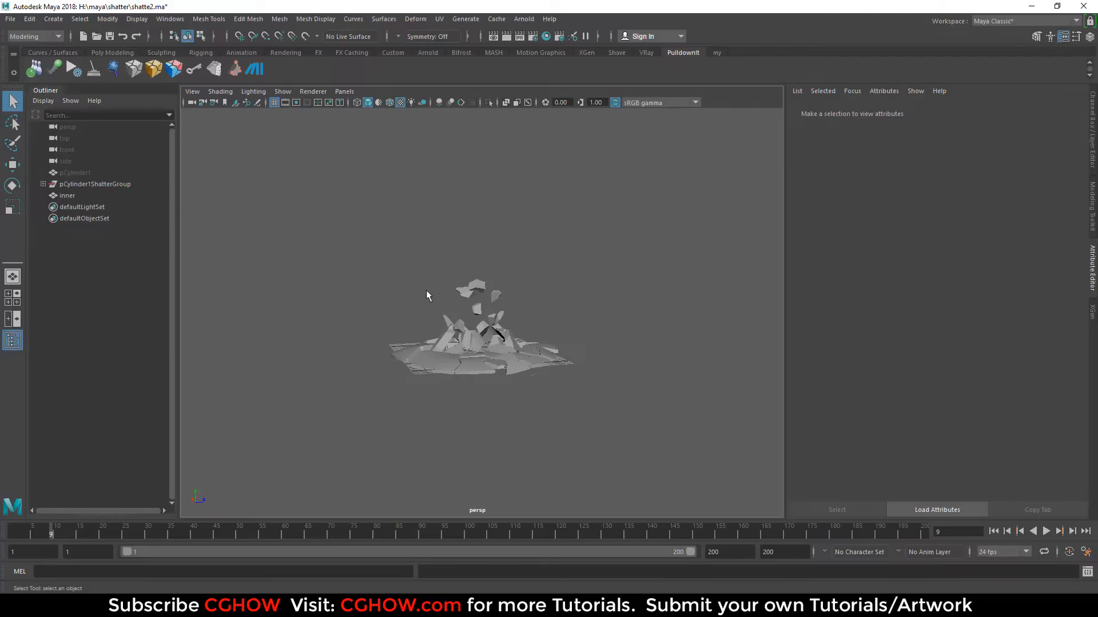
Step: Examine the combined inner mesh and the keyframed shards inside pCylinder1ShatterGroup
click(472, 350)
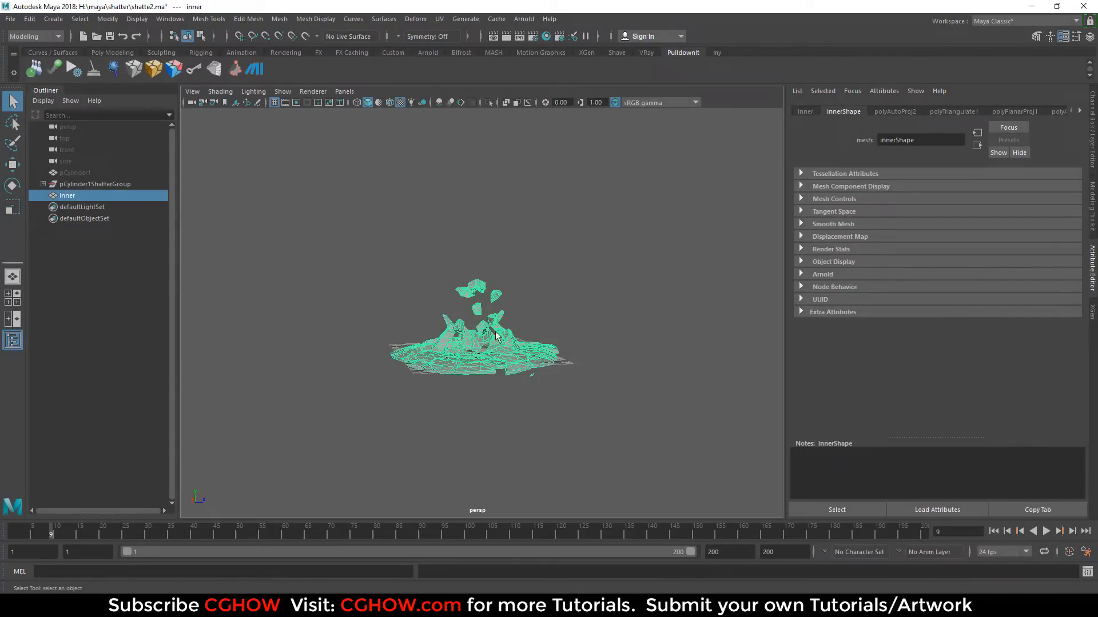
click(525, 410)
click(478, 342)
click(43, 184)
click(91, 241)
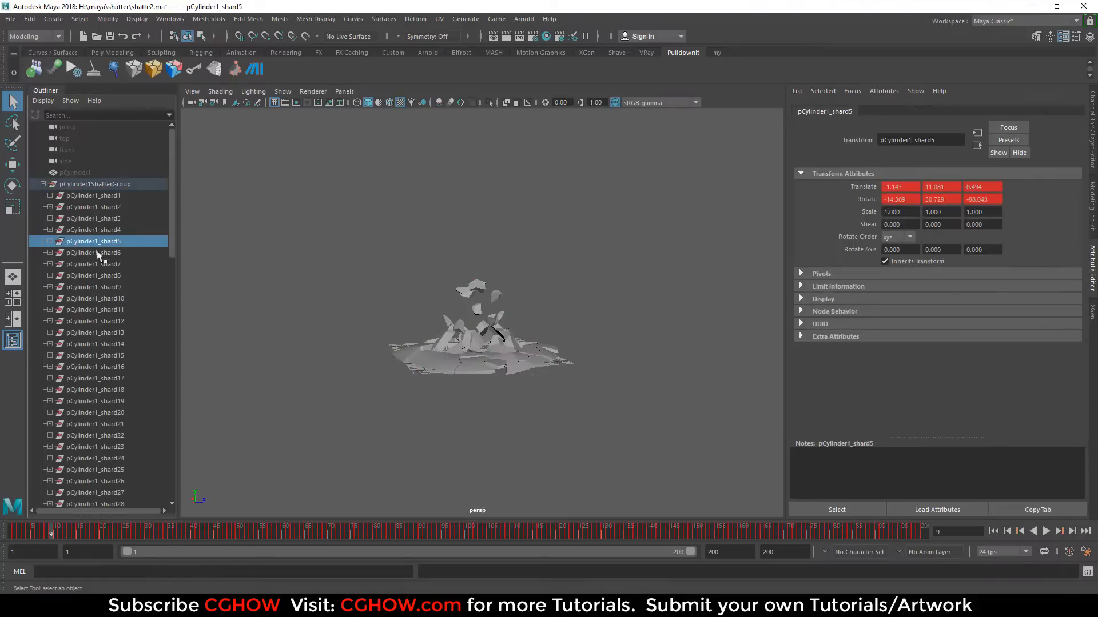
click(43, 184)
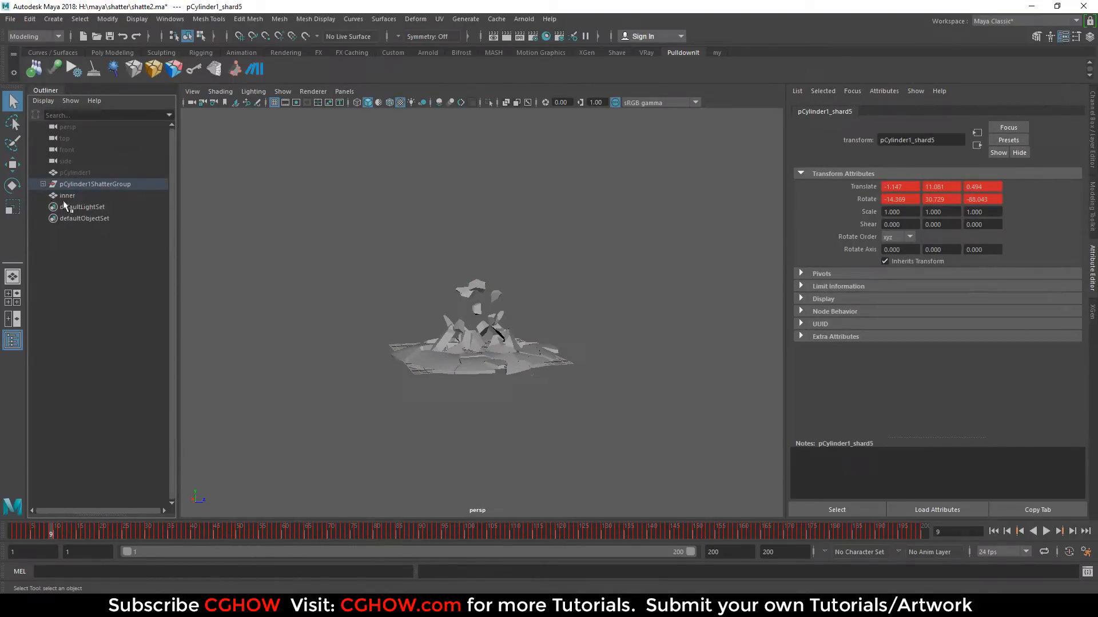
Step: Select the inner mesh and view the Alembic Cache commands for exporting the selection
click(72, 195)
alt+drag(461, 359, 491, 366)
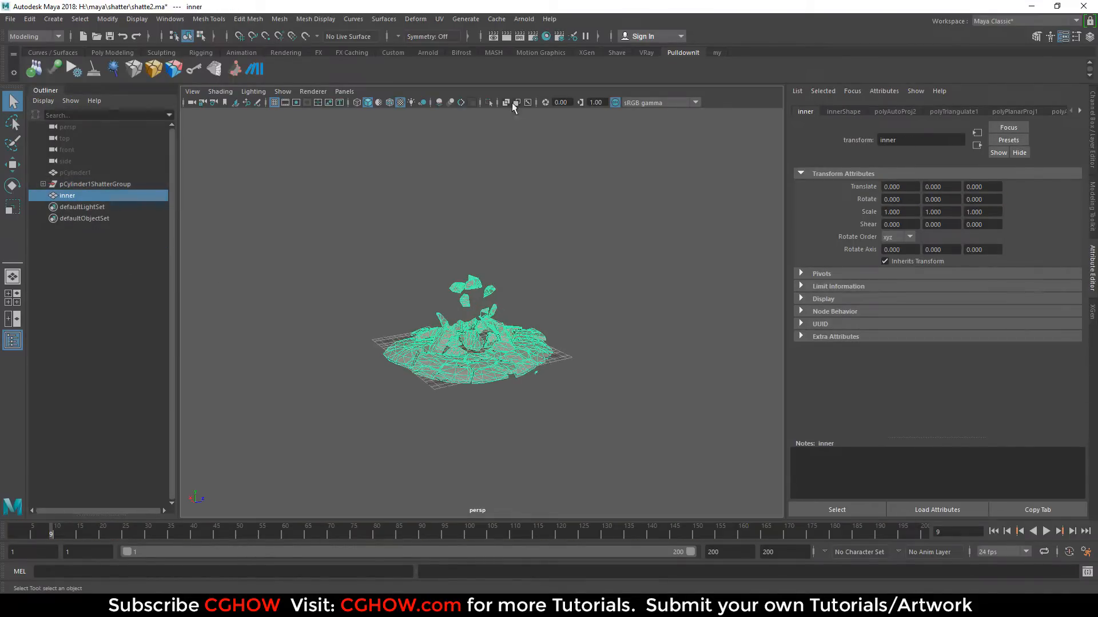
click(497, 19)
mouse_move(558, 40)
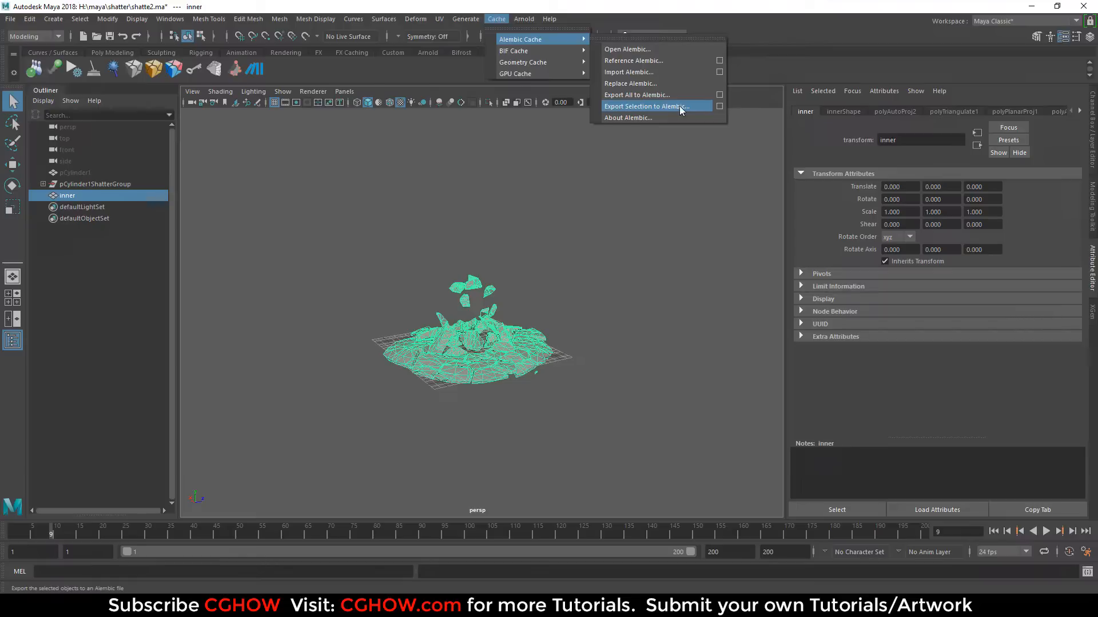
alt+drag(496, 239, 540, 236)
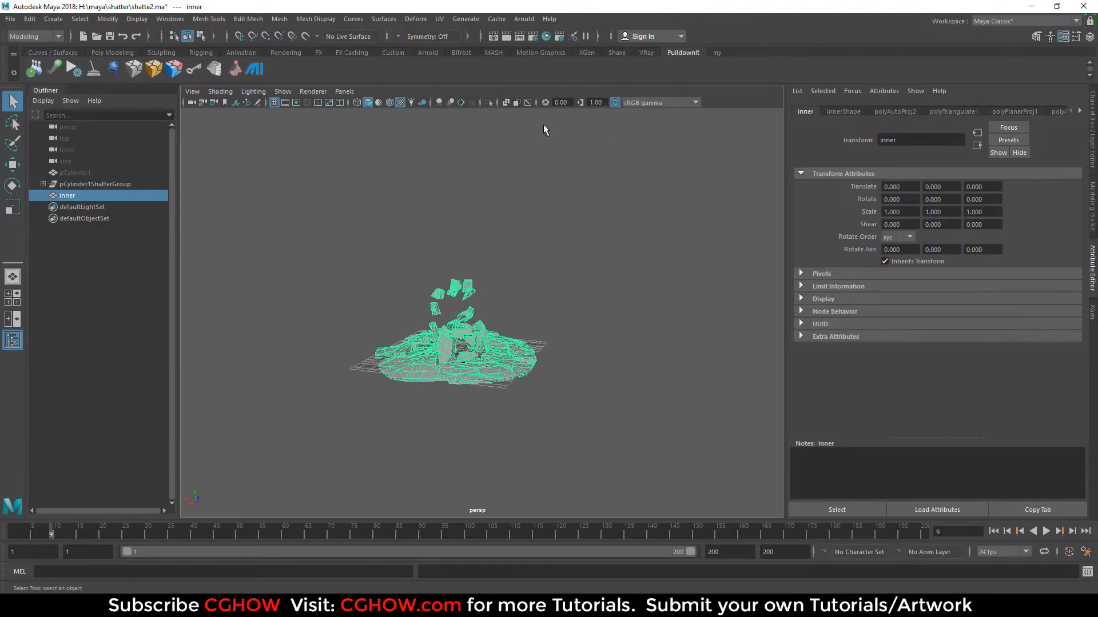
click(471, 20)
Step: Replay the shatter animation from a higher angle and return to frame 1
alt+drag(400, 311, 343, 377)
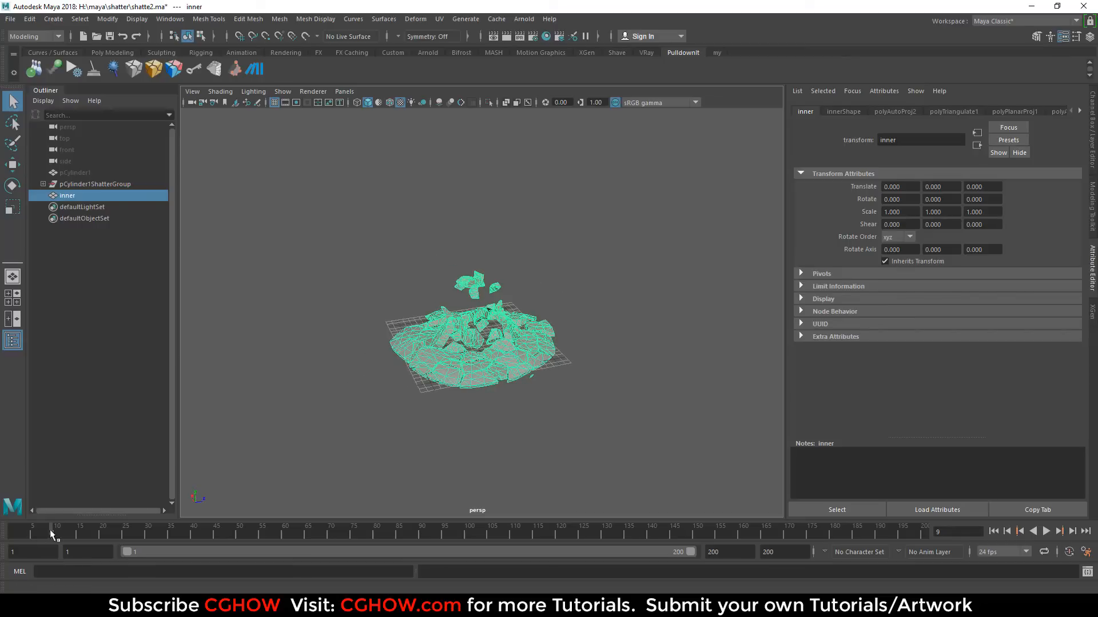
key(alt+v)
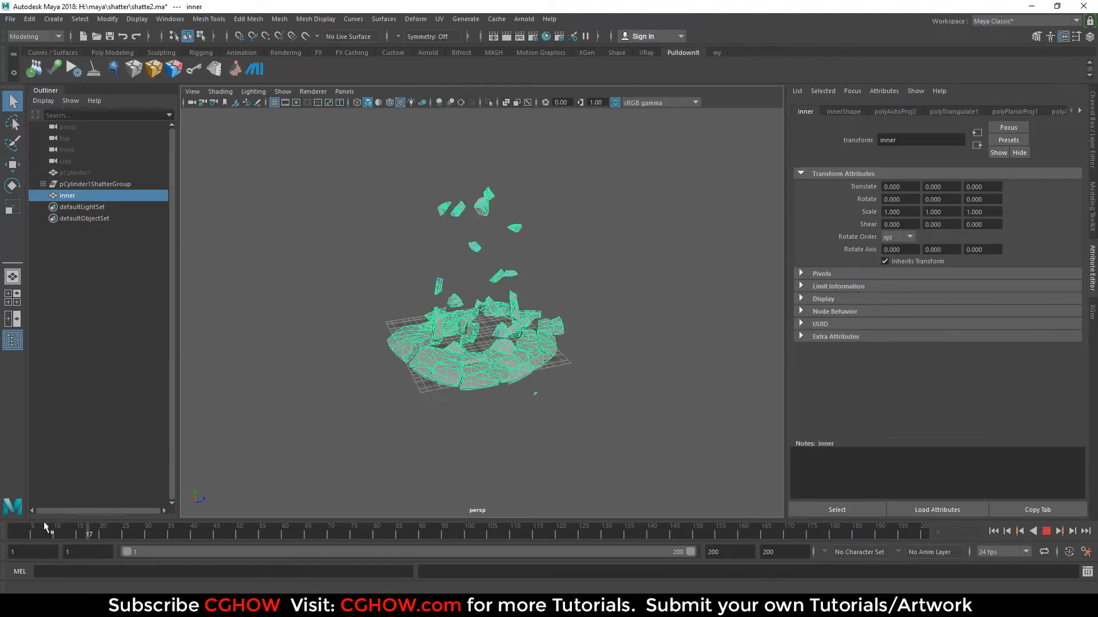
click(14, 528)
Step: Start a new empty scene in place of the shatter scene
click(11, 19)
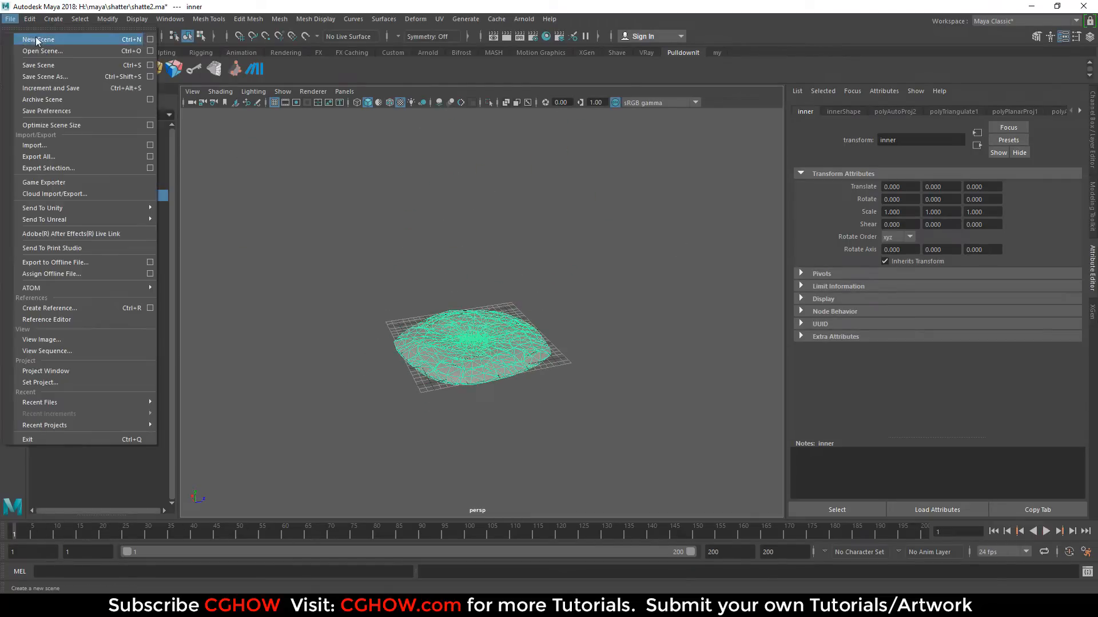
click(37, 40)
click(547, 306)
Step: Create a polygon cube at the origin and scale it into a wide, thin slab
click(114, 53)
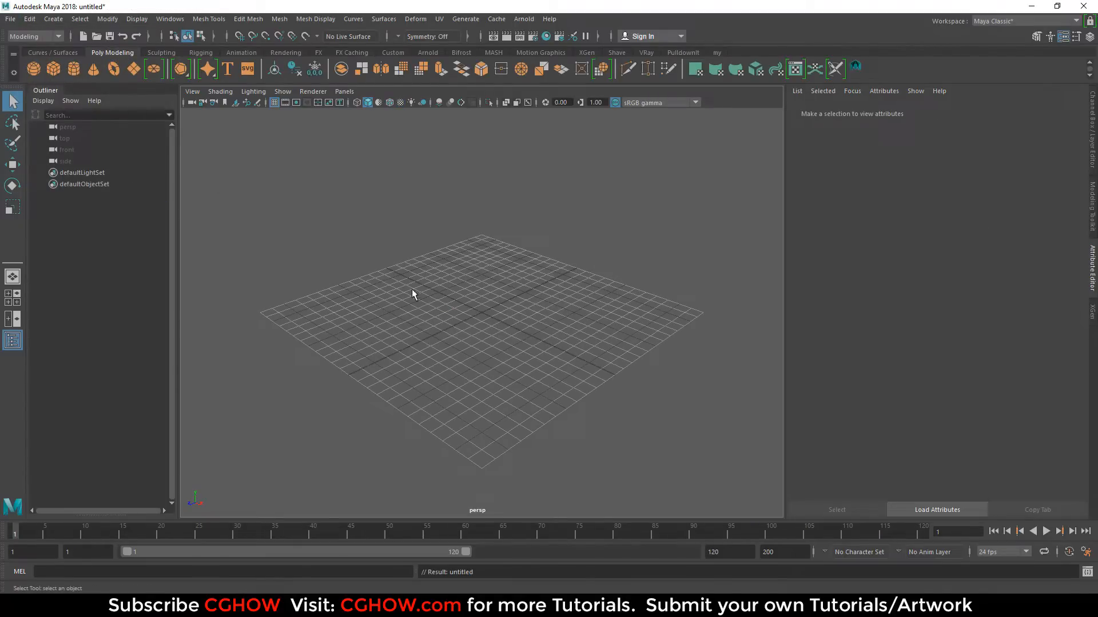
shift+right_drag(412, 291, 449, 295)
key(r)
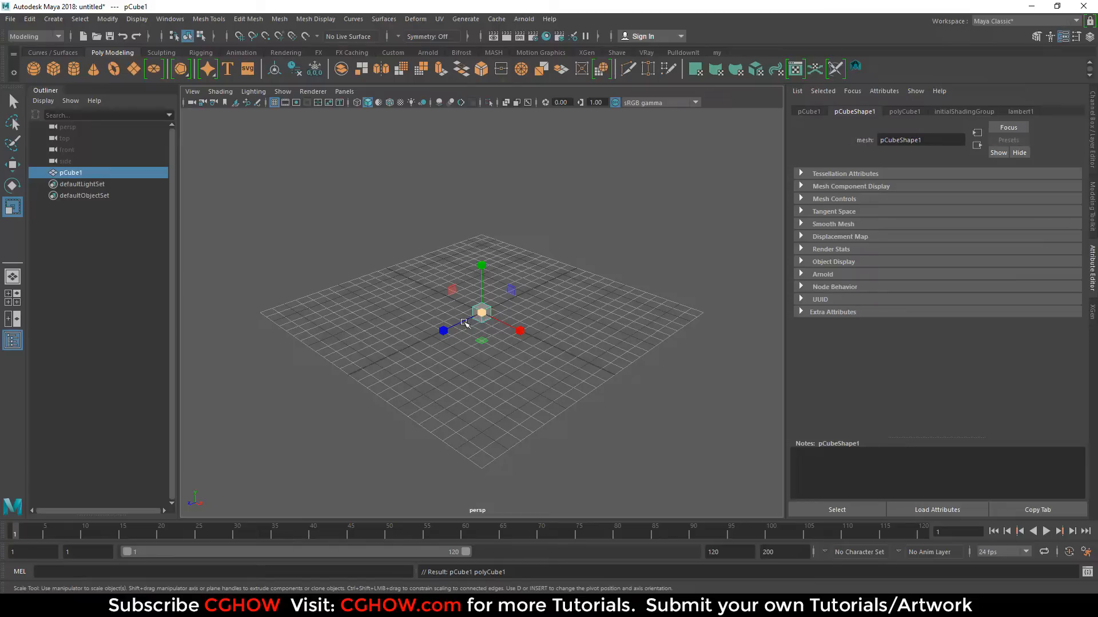
drag(482, 346, 539, 325)
drag(468, 375, 354, 410)
drag(480, 343, 458, 367)
alt+right_drag(516, 367, 450, 380)
alt+drag(438, 386, 385, 300)
key(w)
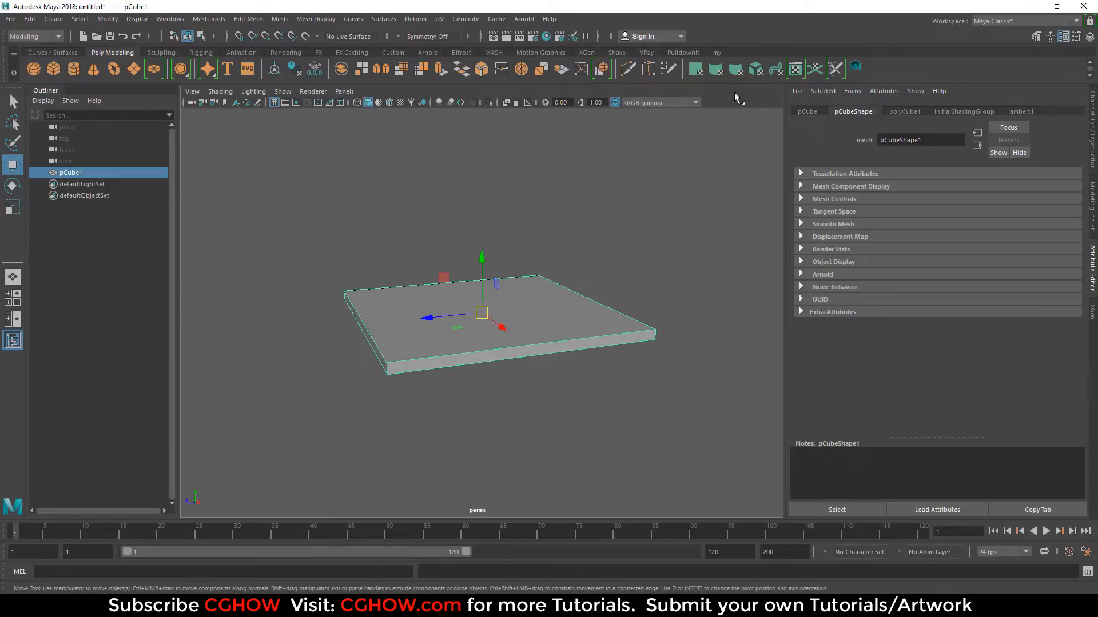
Step: Shatter the slab with Pulldownit into 64 shards using the Uniform shatter style, and close the fractures window
click(684, 52)
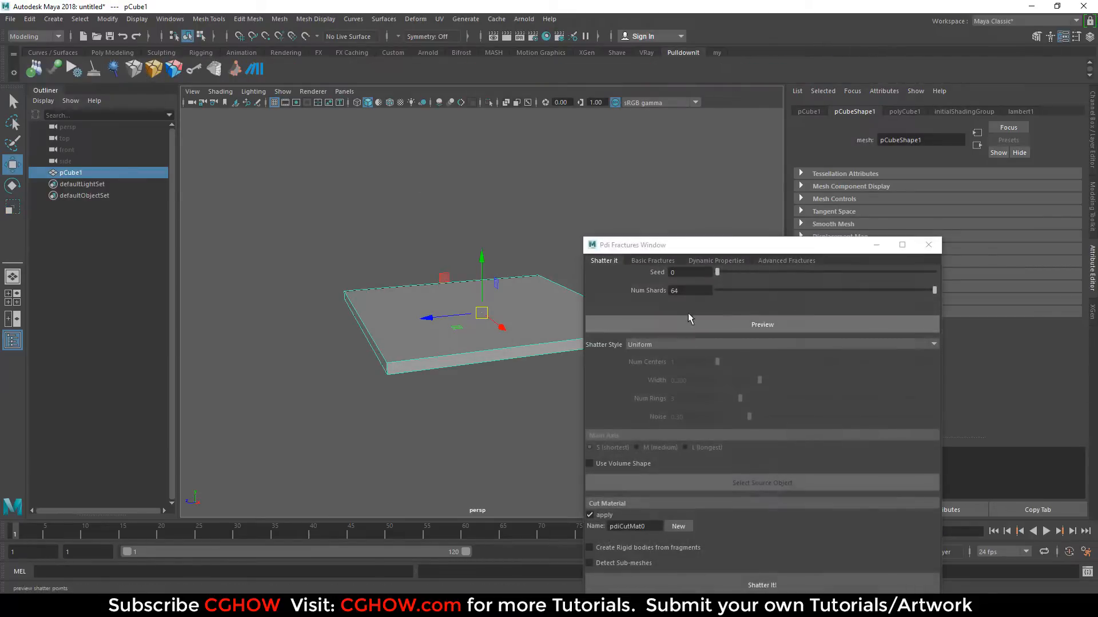
click(706, 585)
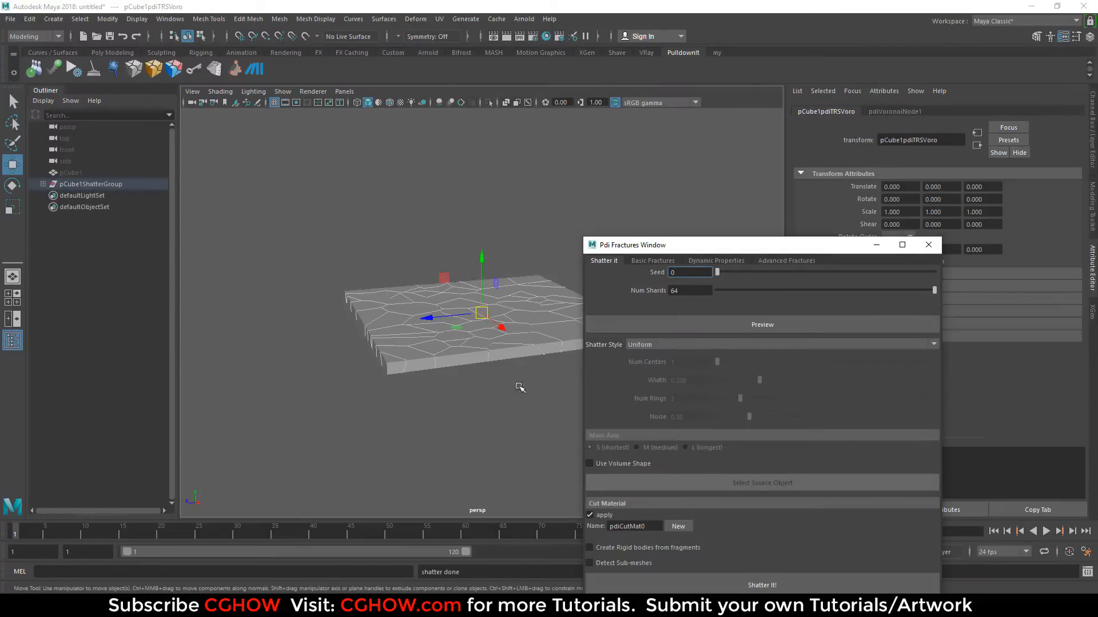
mouse_move(496, 388)
alt+mouse_down()
mouse_move(500, 419)
mouse_move(549, 395)
mouse_move(559, 406)
mouse_move(524, 381)
alt+mouse_up()
click(928, 245)
Step: Select all the slab's shards, check the selection and create the fracture body Fbody0 from them
drag(299, 216, 714, 438)
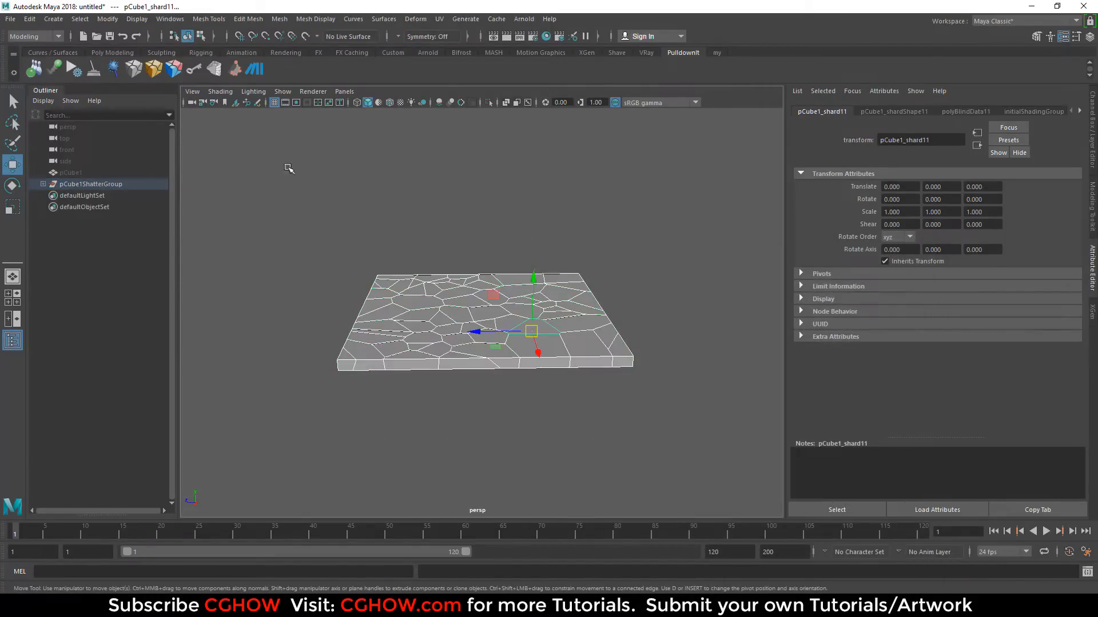
click(153, 69)
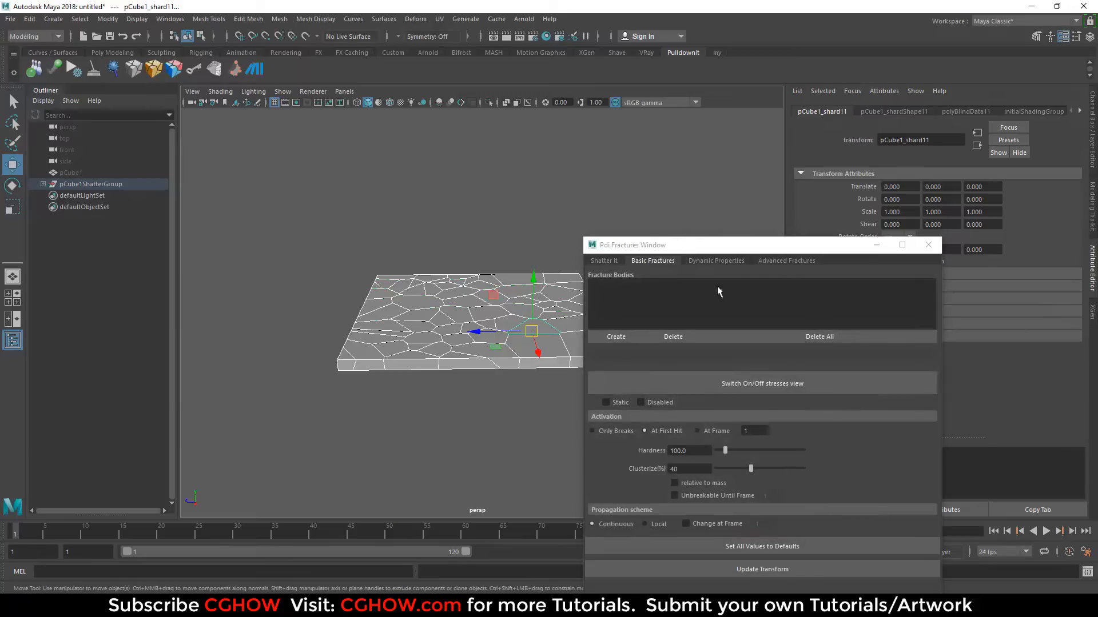
click(617, 338)
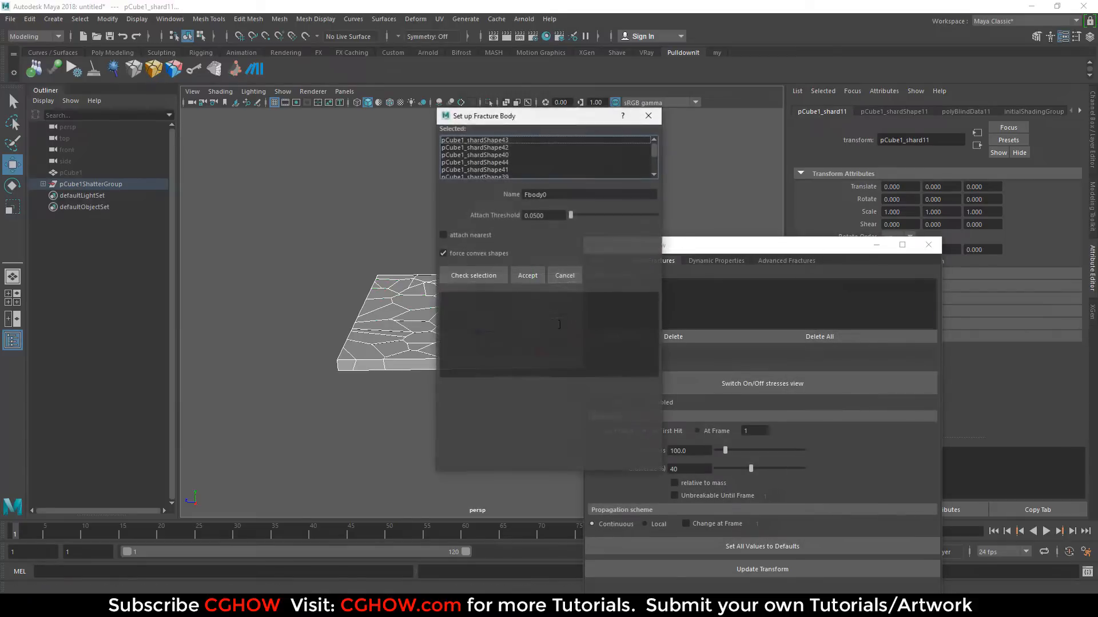
click(486, 277)
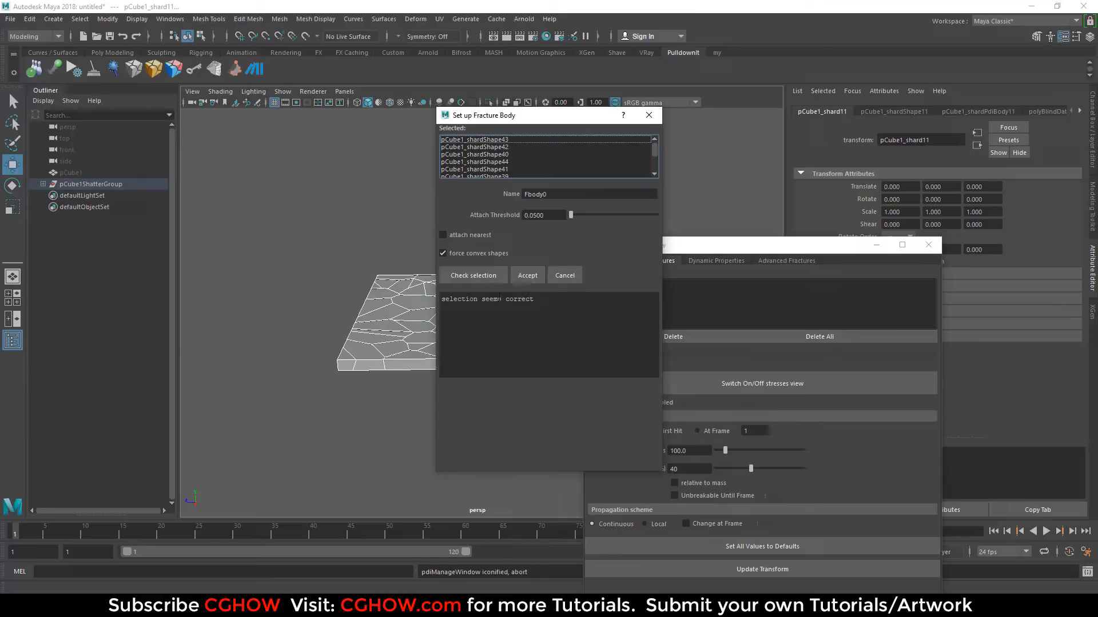
click(517, 280)
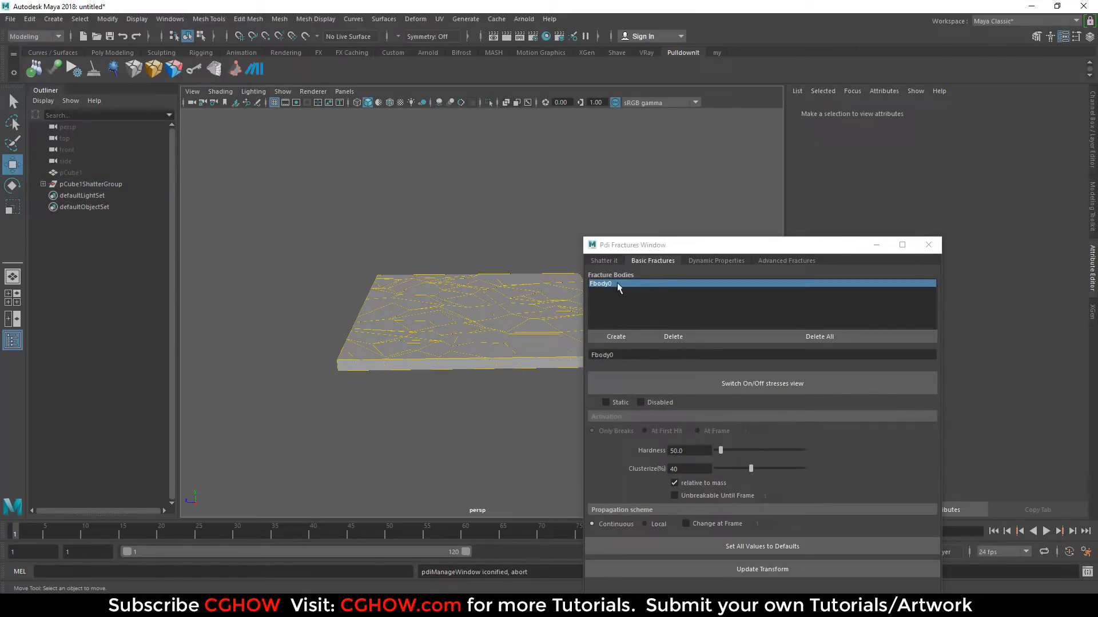
drag(660, 251, 803, 245)
Step: Create a polygon sphere, scale it to about 2.6 and lower it beneath the slab to about -8.5 in Y
mouse_move(343, 311)
alt+mouse_down()
mouse_move(385, 318)
mouse_move(363, 311)
alt+mouse_up()
click(112, 52)
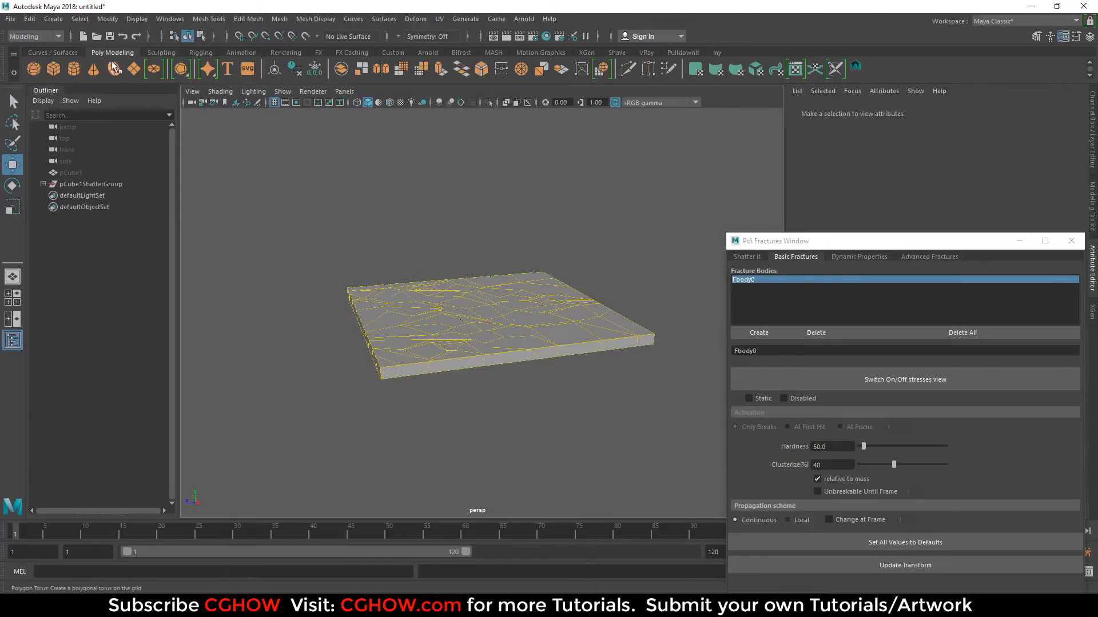
click(33, 69)
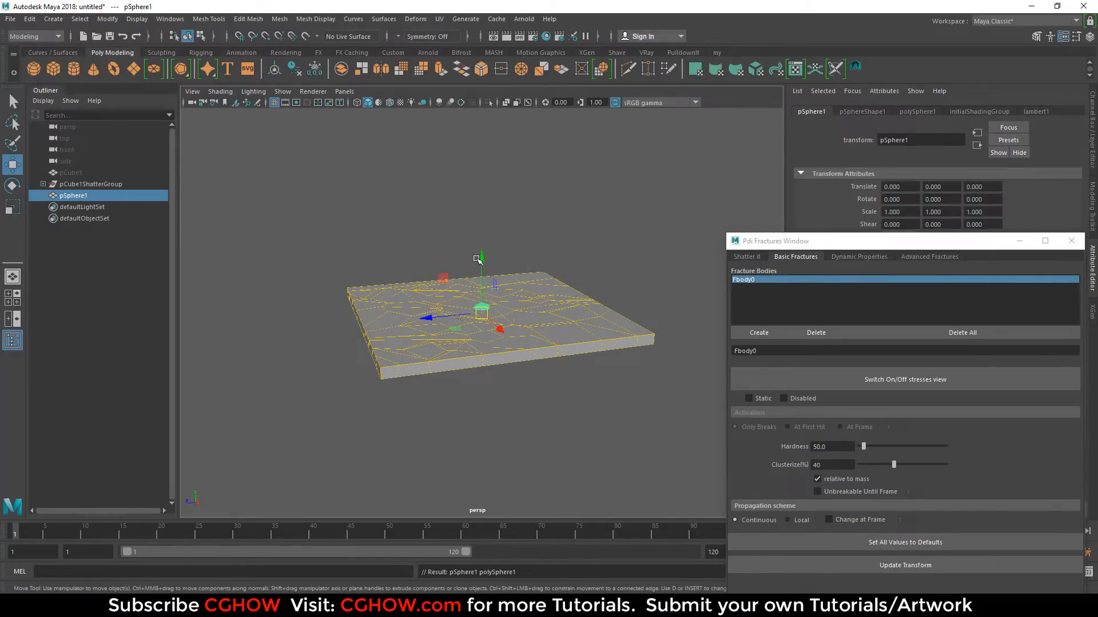
drag(477, 259, 507, 387)
key(r)
mouse_move(418, 439)
alt+mouse_down()
mouse_move(416, 416)
mouse_move(421, 428)
alt+mouse_up()
key(w)
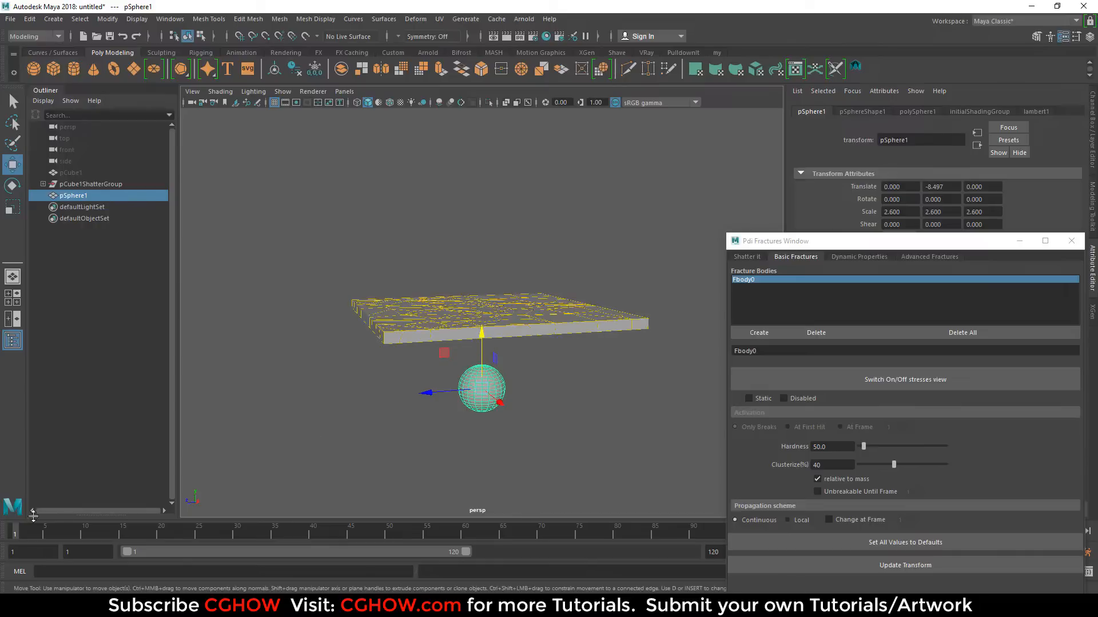
Step: Key the sphere's Translate Y below the slab at frame 1 and at about 16.25 above it at frame 20
click(1090, 37)
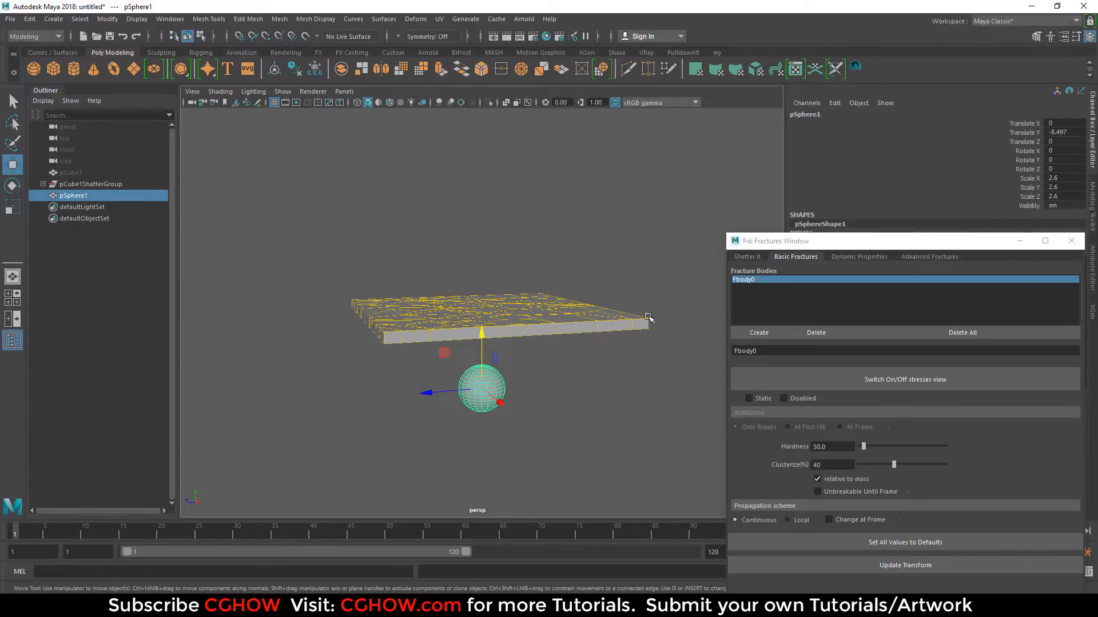
right_click(1031, 134)
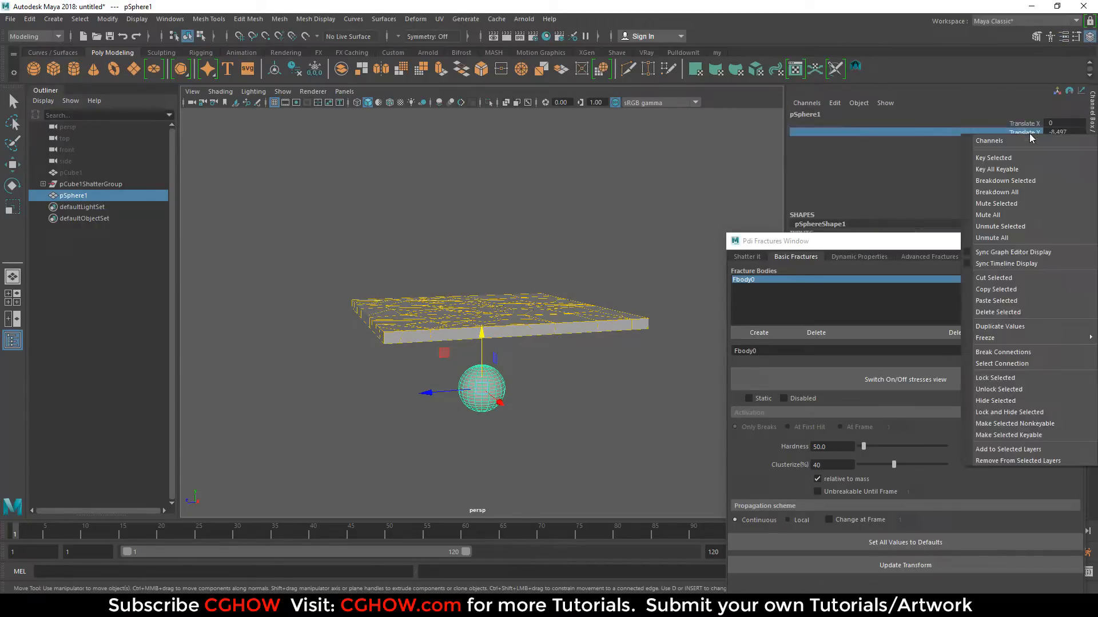
click(1016, 158)
click(161, 531)
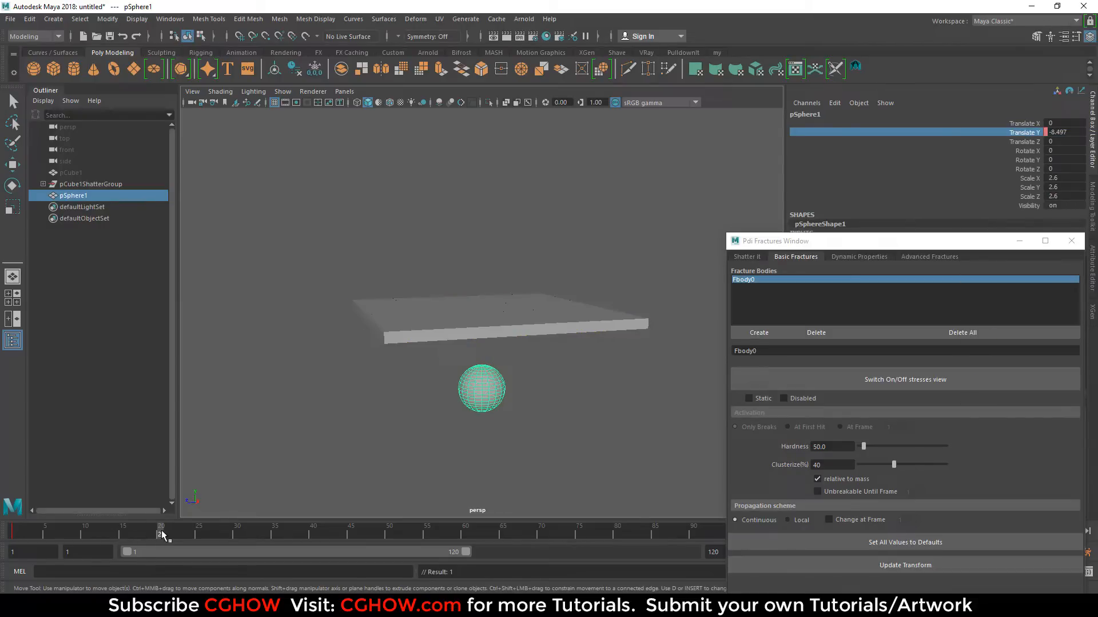
drag(481, 339, 909, 130)
right_click(1033, 144)
click(1021, 169)
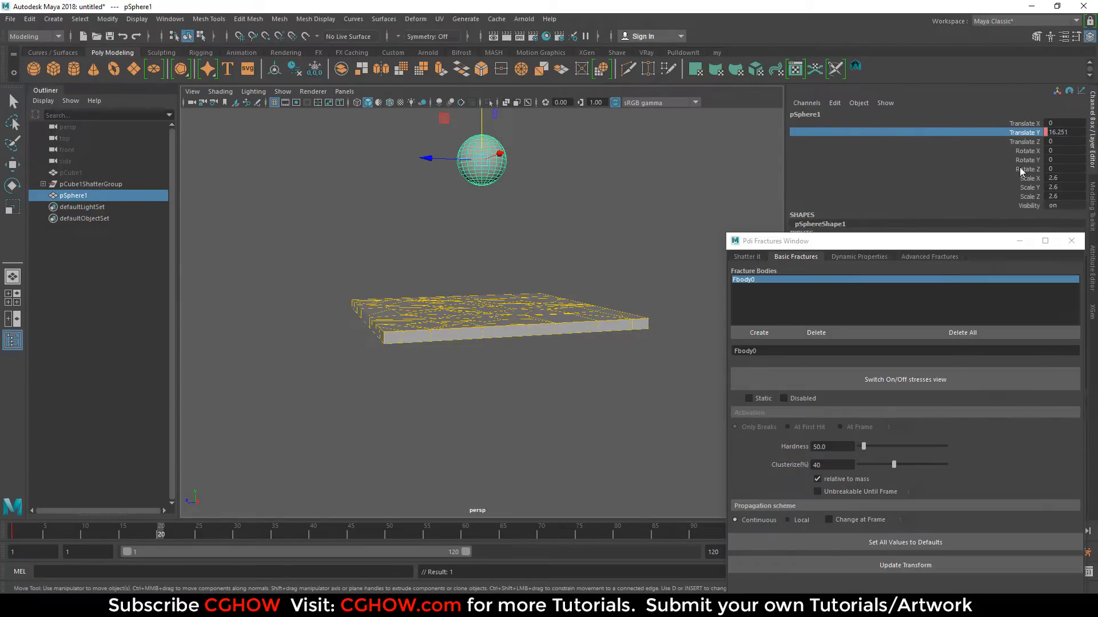
Step: Make the animated sphere a Kinematic Pulldownit rigid body, update its transform and close the rigid bodies window
drag(910, 244, 912, 120)
alt+drag(502, 228, 501, 275)
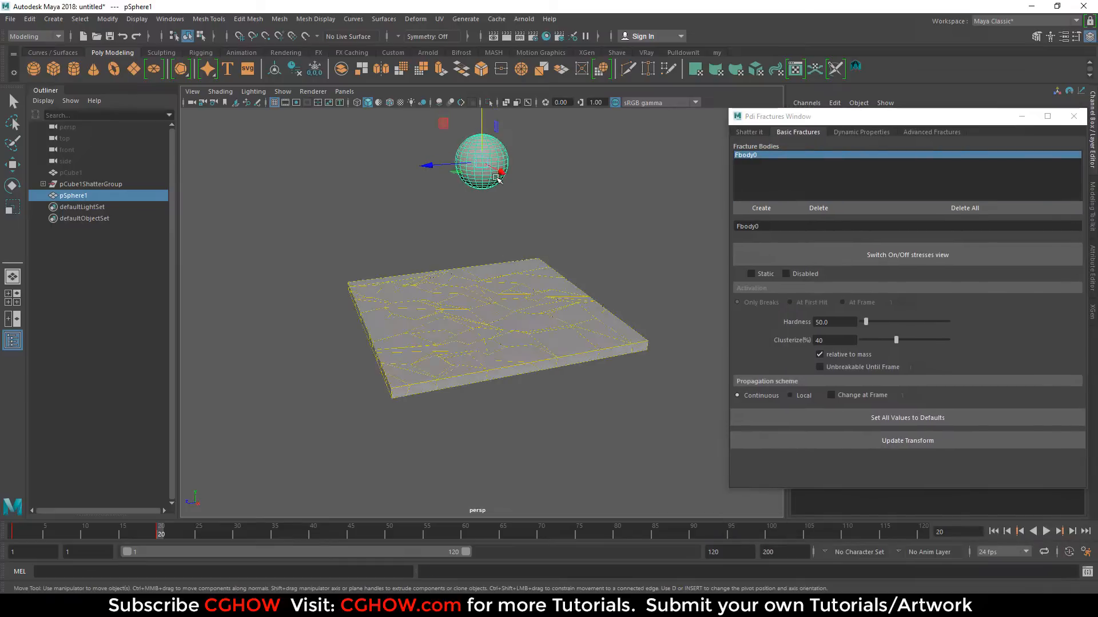
click(682, 52)
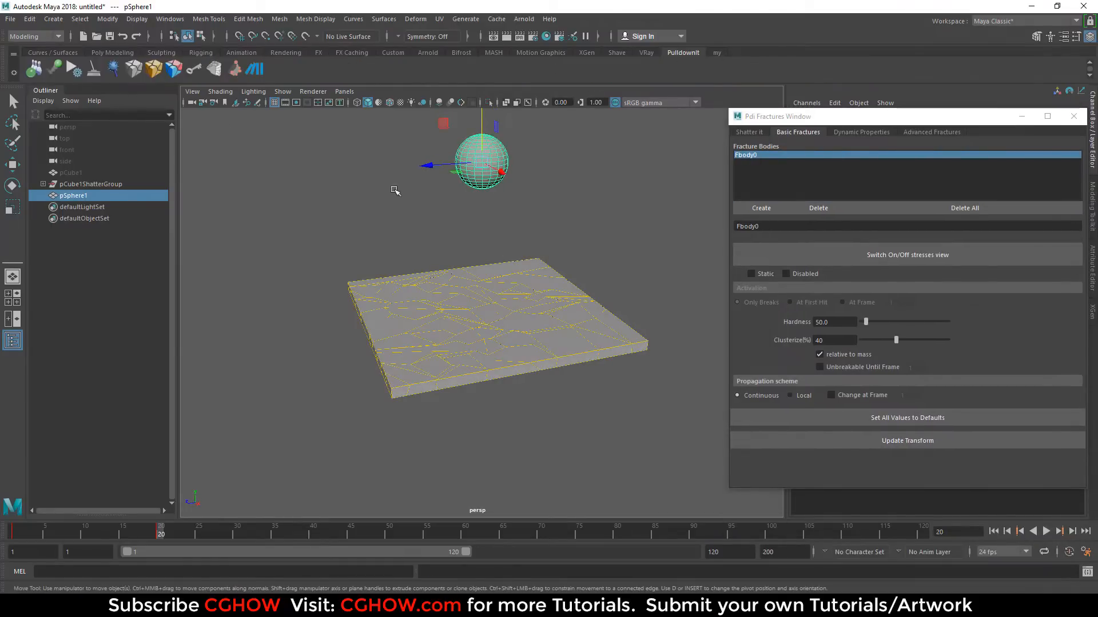
click(69, 77)
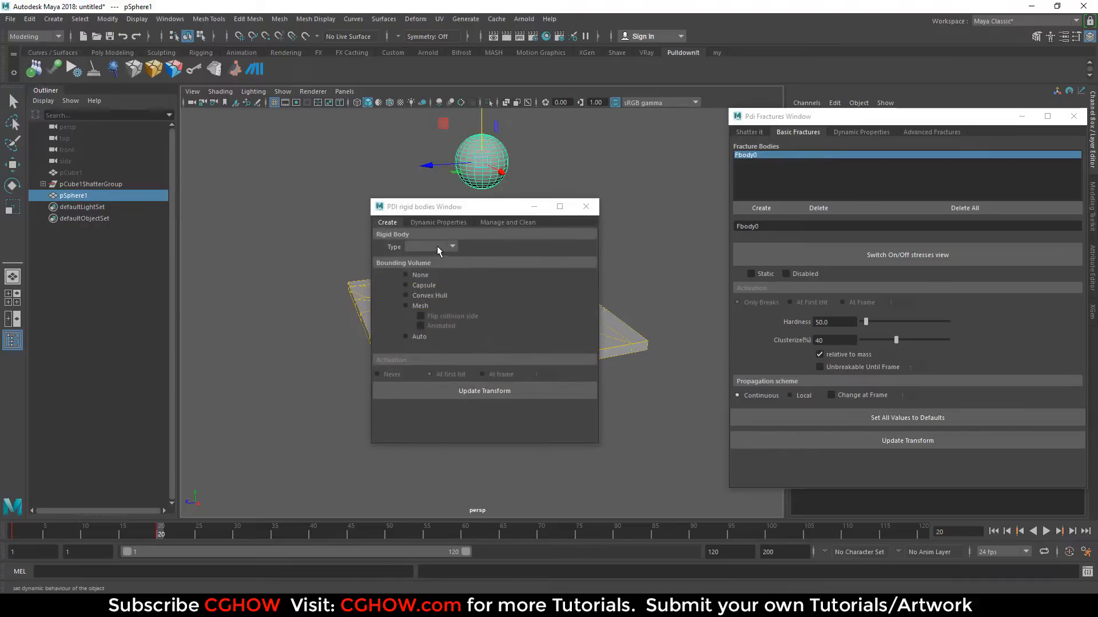
click(437, 246)
click(429, 281)
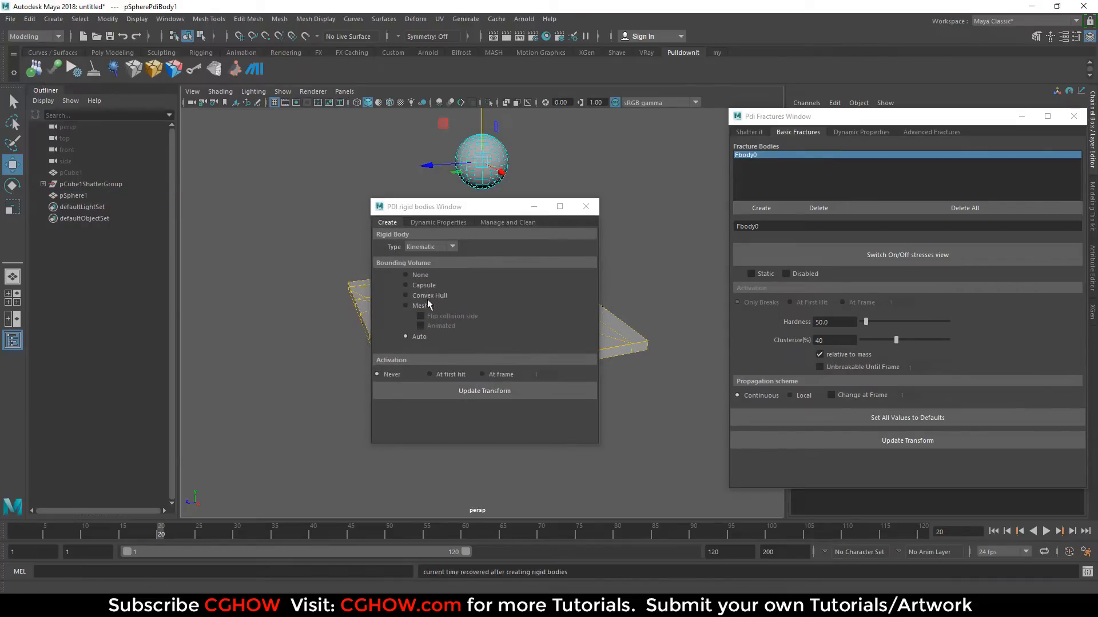
click(503, 392)
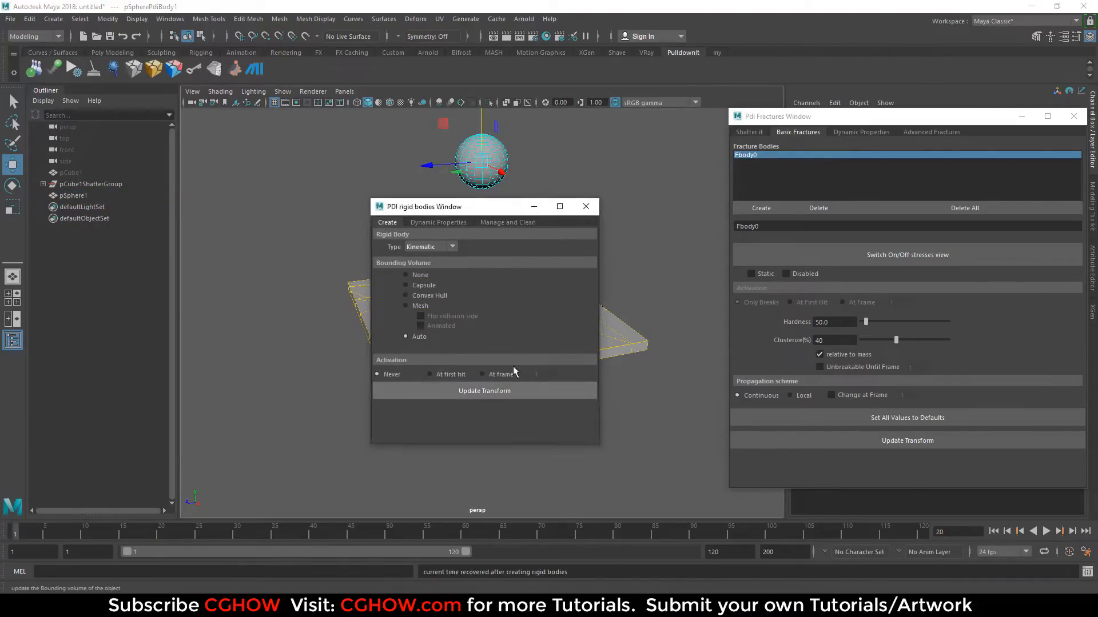
click(586, 206)
Step: Play the shatter simulation from the start and return to frame 1
click(993, 531)
click(1046, 531)
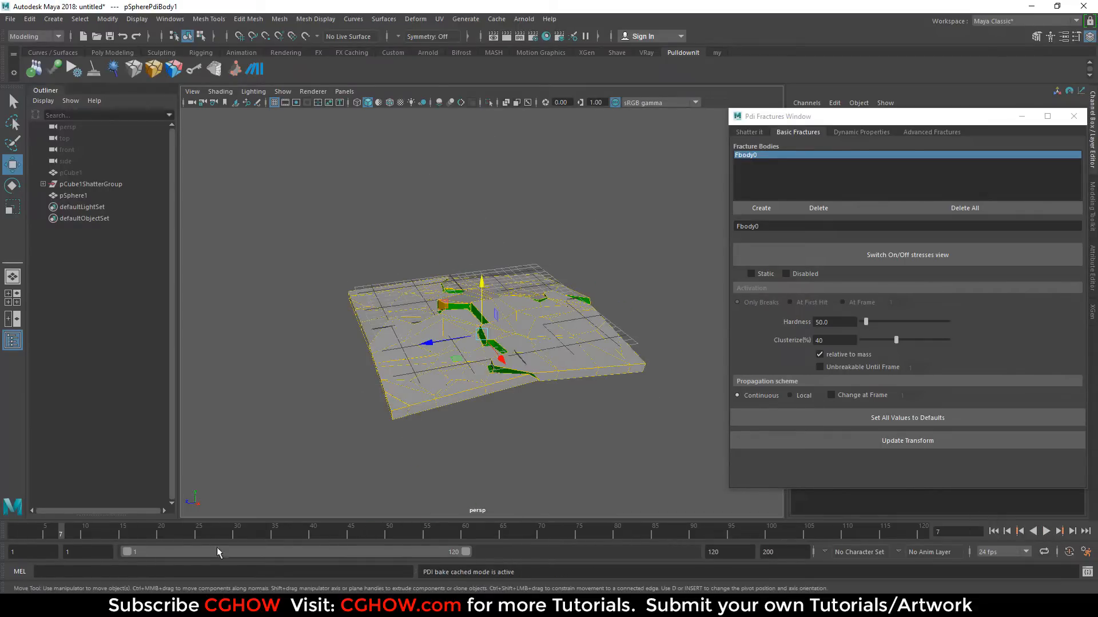
click(45, 532)
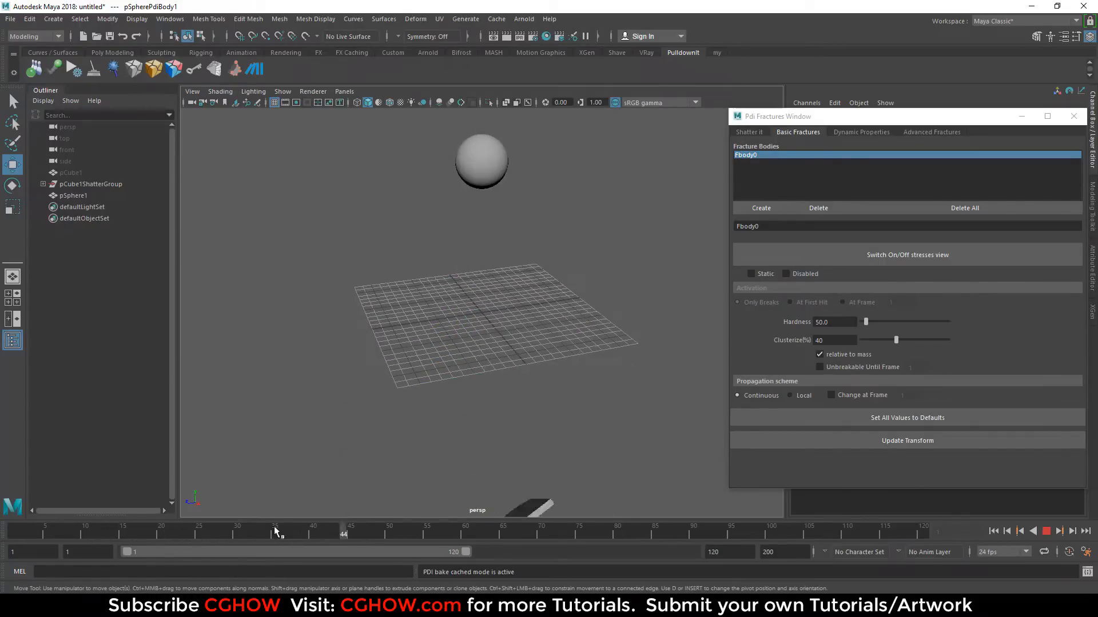
drag(277, 529, 15, 529)
Step: Create a polygon plane, scale it larger than the slab and lower it to lie just beneath the slab
click(113, 53)
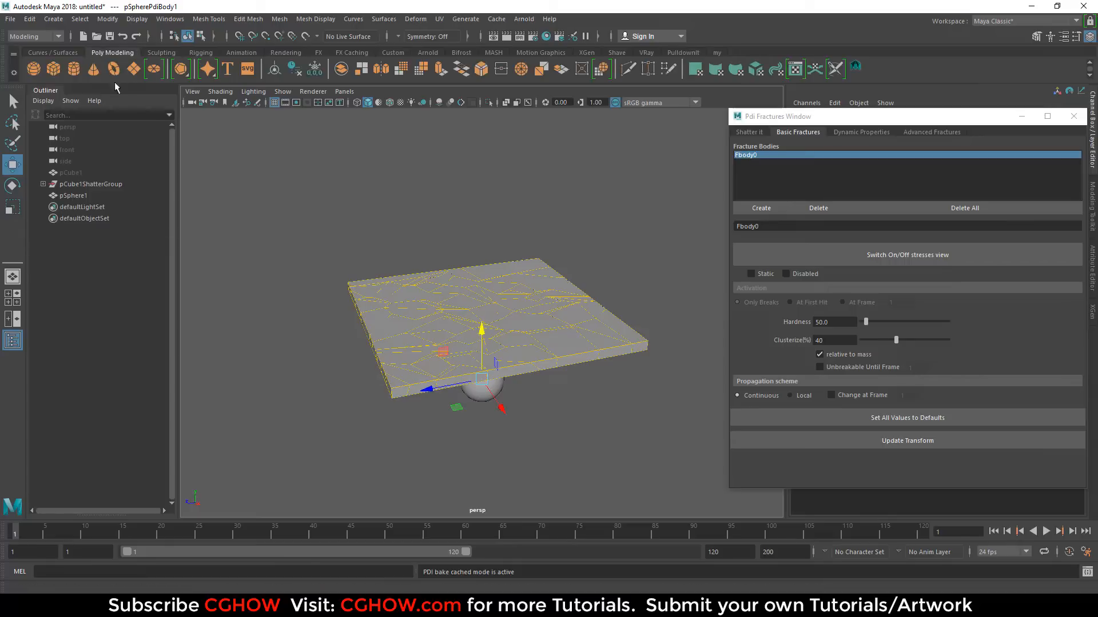
click(133, 68)
key(r)
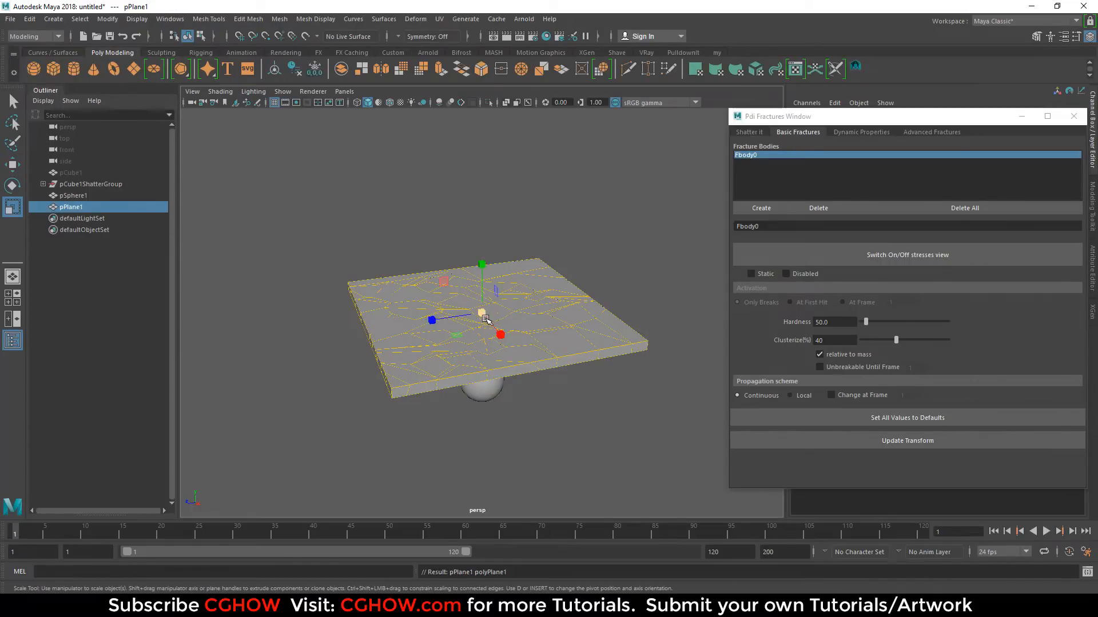
drag(481, 313, 688, 286)
key(w)
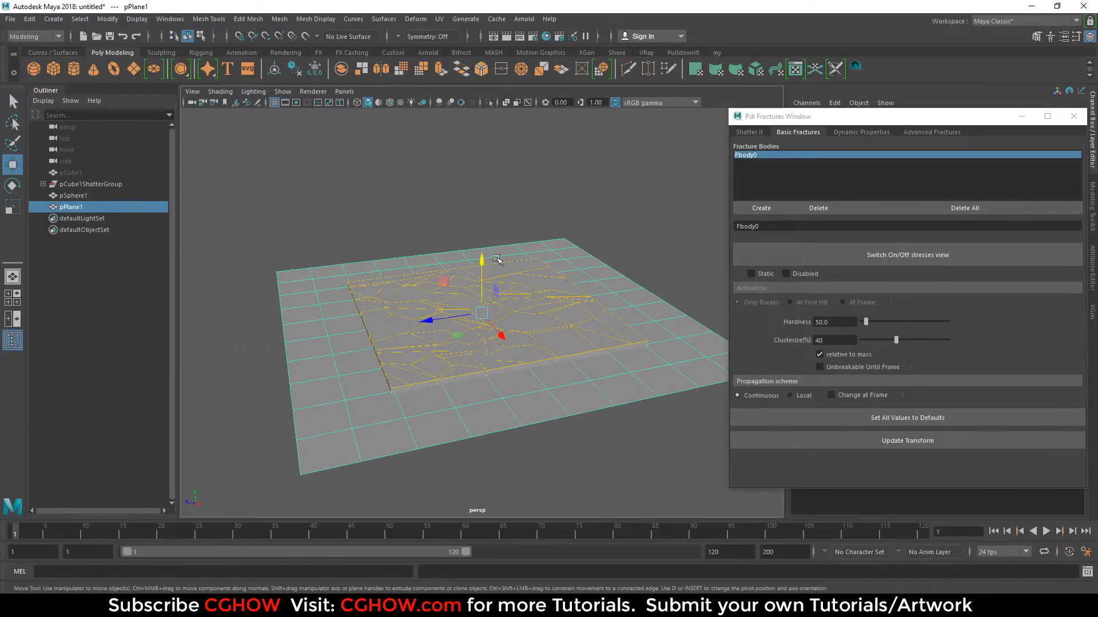
drag(482, 256, 481, 269)
mouse_move(436, 388)
alt+mouse_down()
mouse_move(440, 347)
mouse_move(429, 371)
alt+mouse_up()
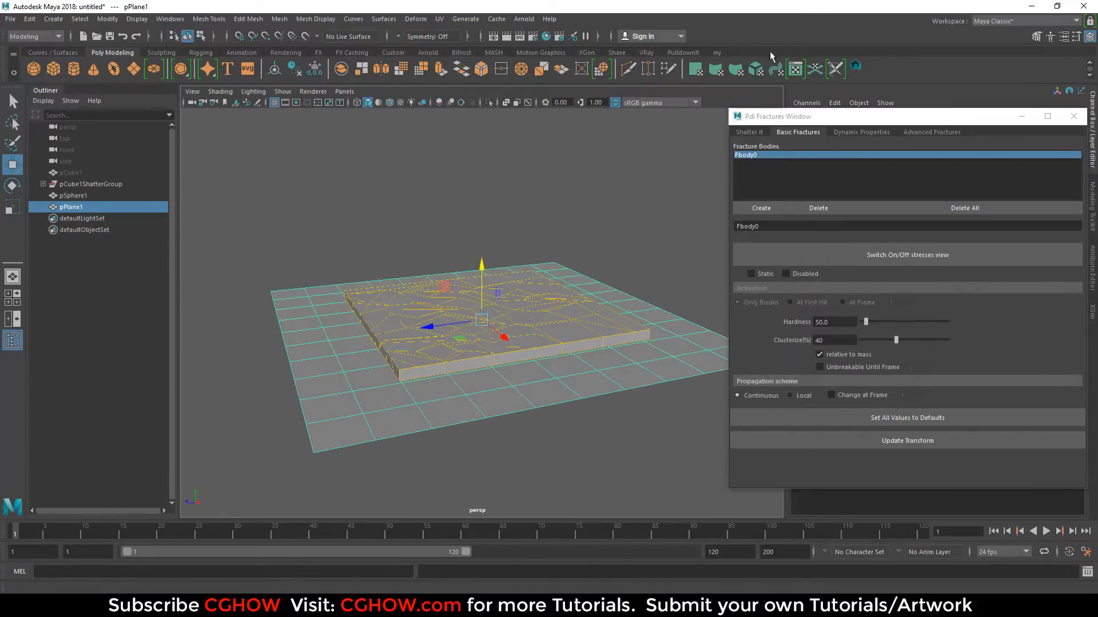
Step: Make the ground plane a Static Pulldownit rigid body, update its transform and close the rigid bodies window
click(670, 52)
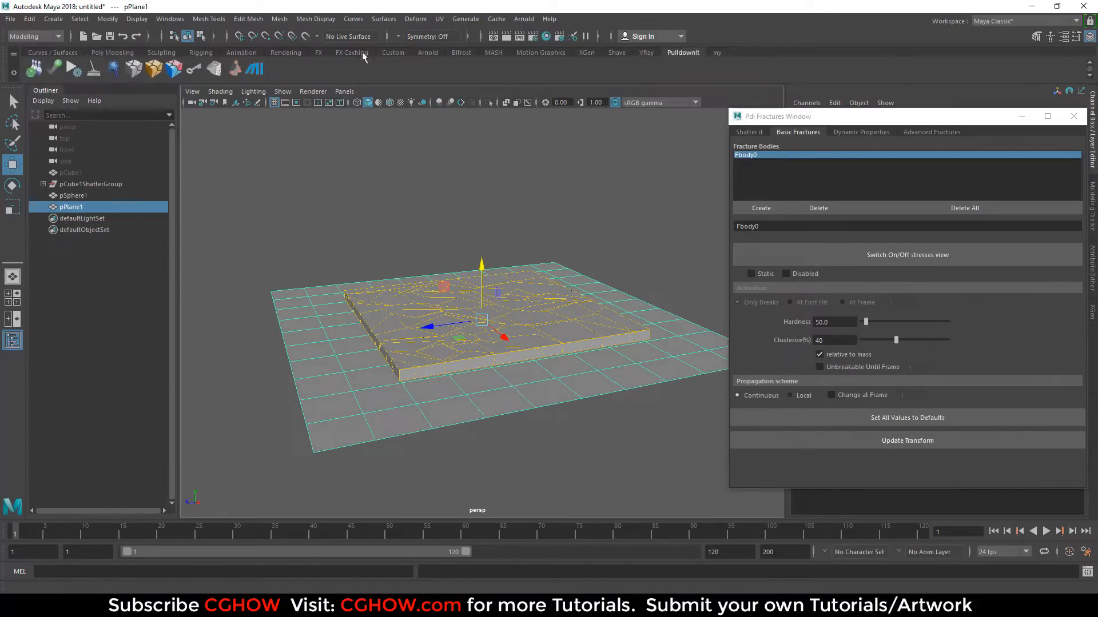
click(36, 70)
click(428, 246)
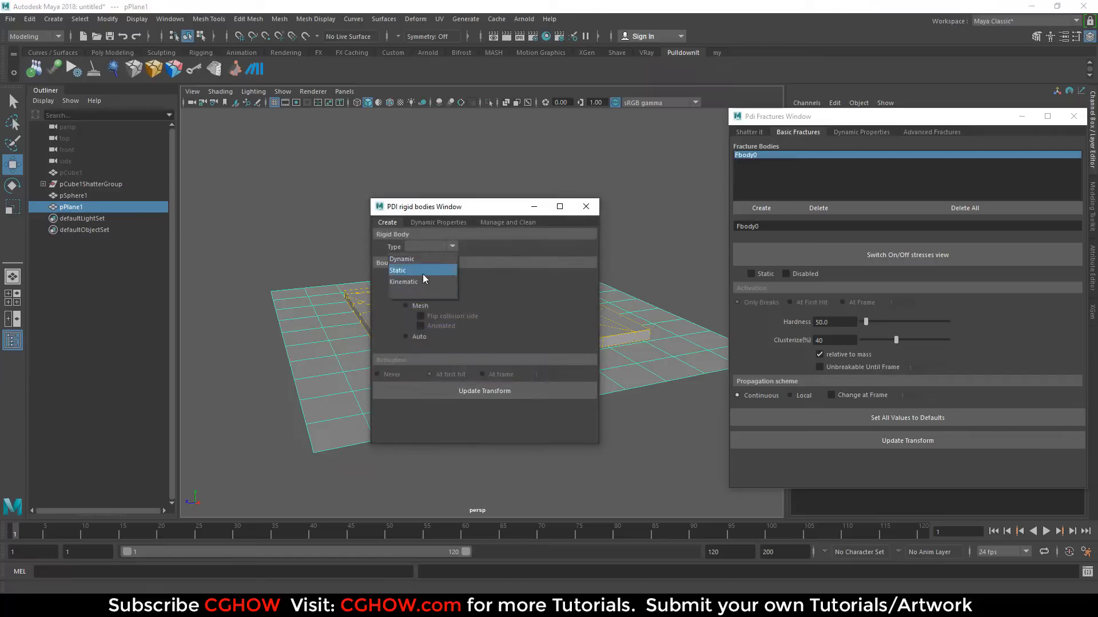
click(424, 280)
click(487, 399)
click(585, 206)
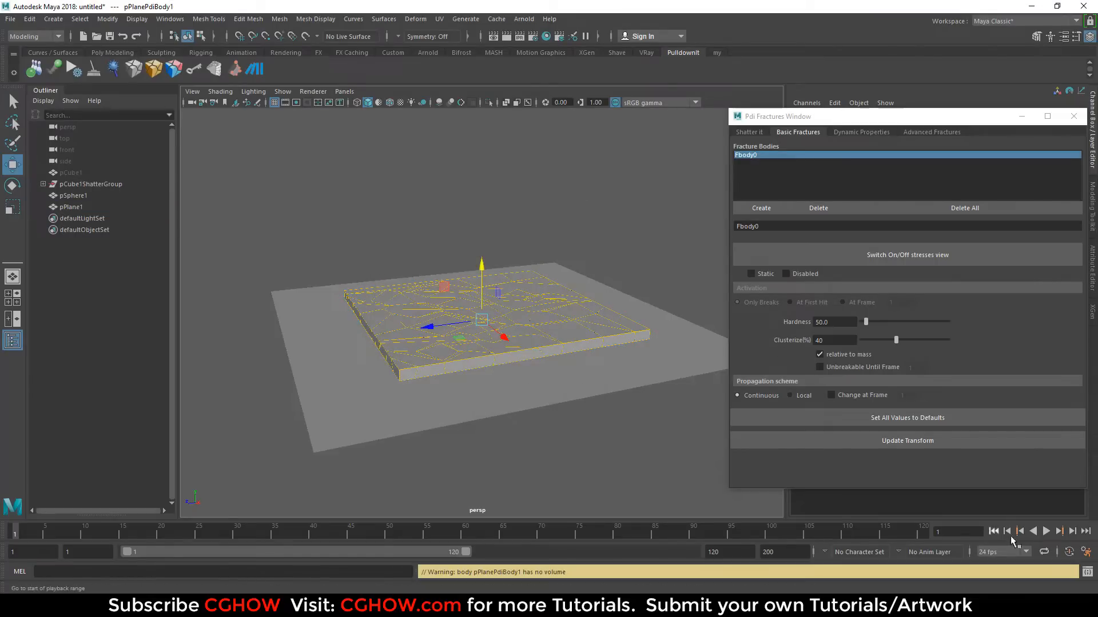
Step: Test the simulation with the ground plane, return to frame 1 and delete the plane
click(1046, 532)
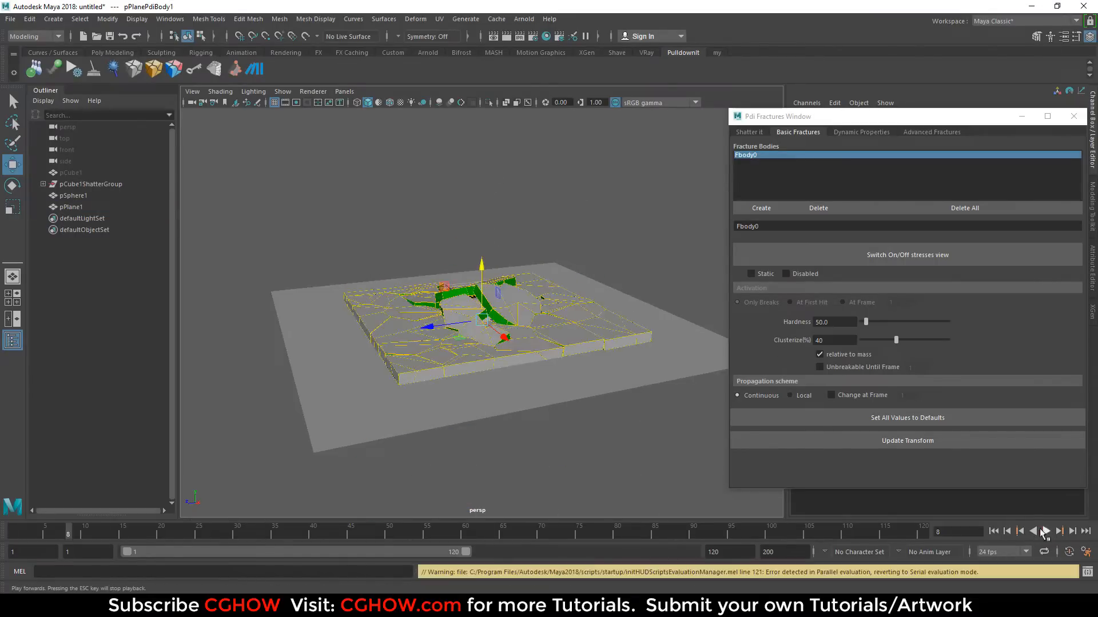
click(993, 531)
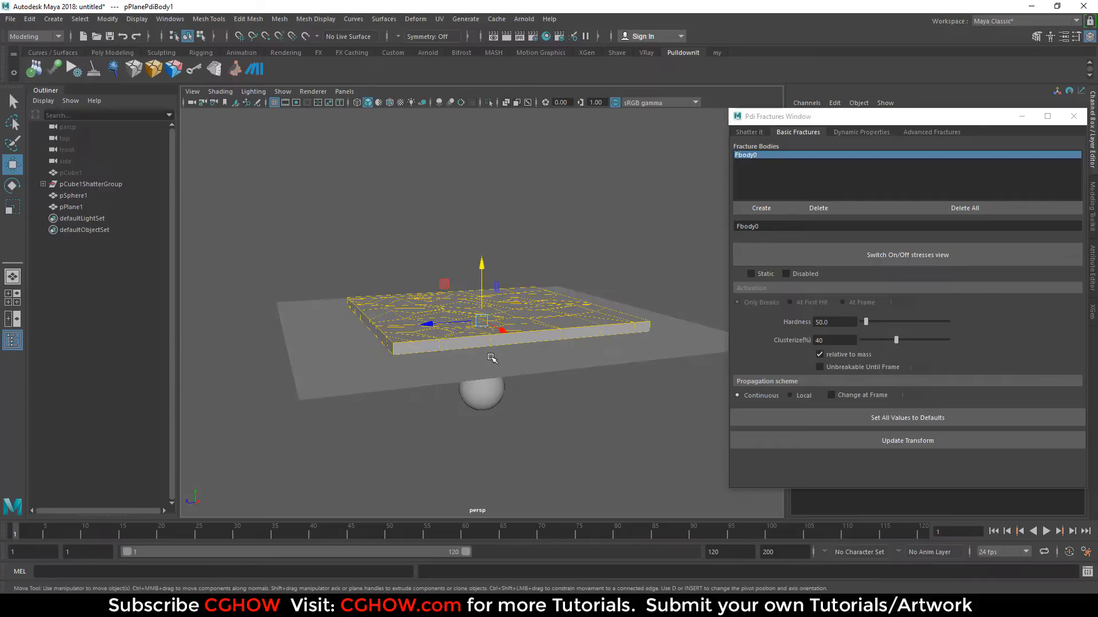
click(490, 357)
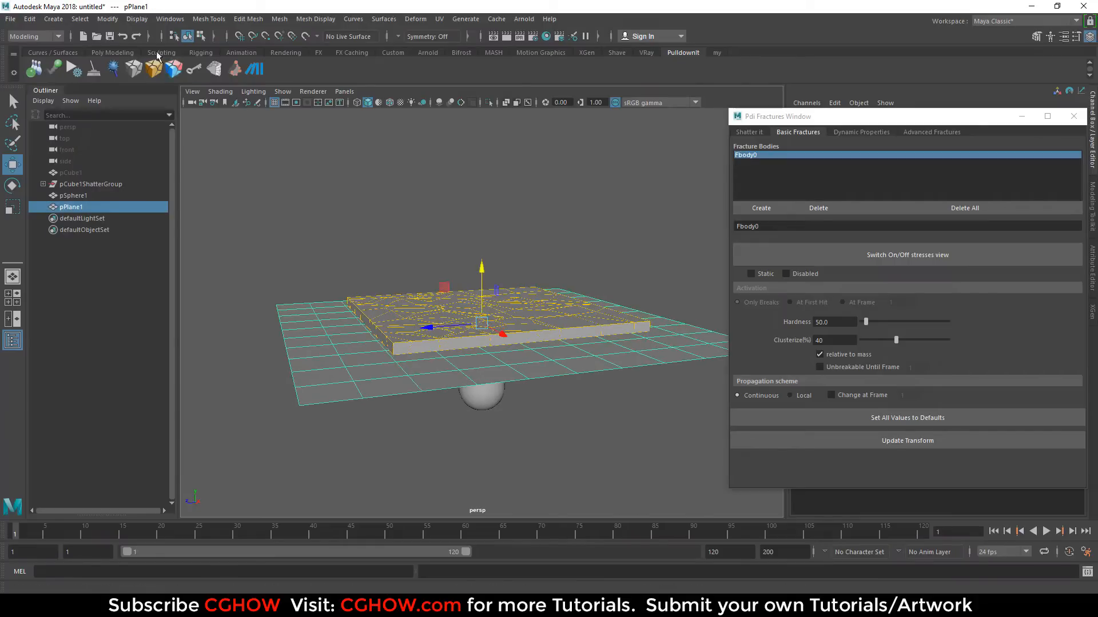
key(Delete)
Step: Create a polygon cube, widen it into a slab larger than the fractured slab and lower it just beneath
click(112, 52)
click(55, 67)
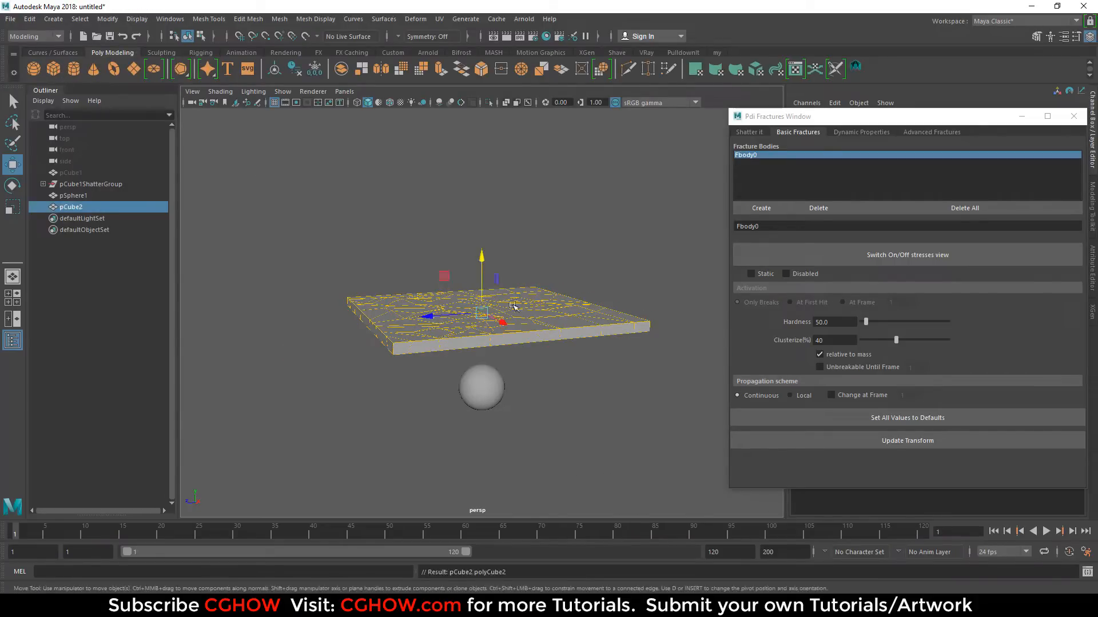
drag(459, 335, 583, 326)
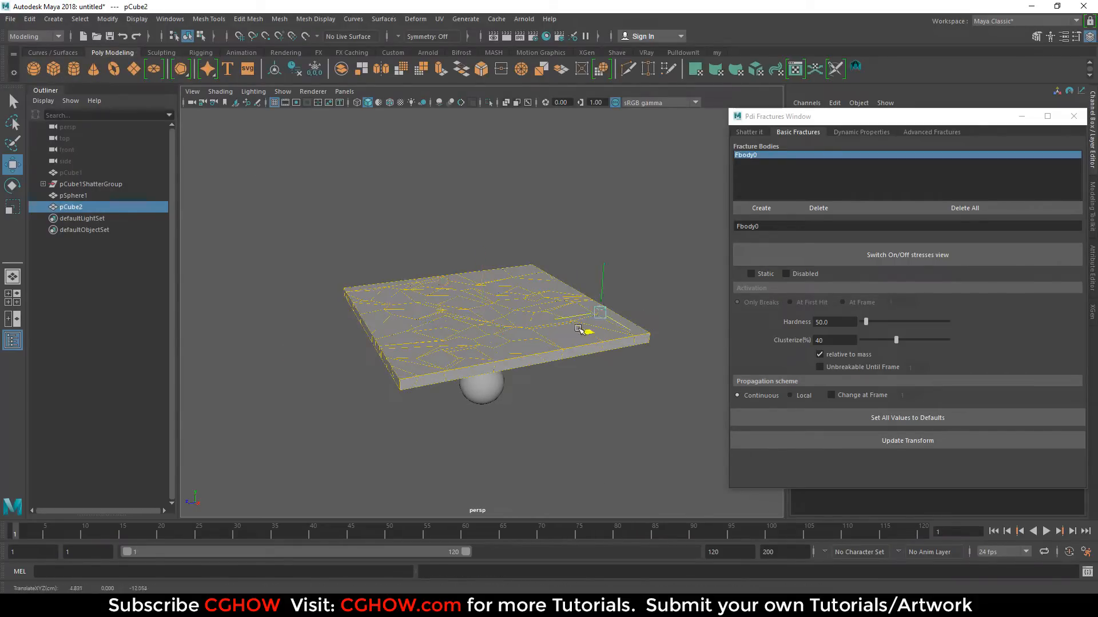
key(ctrl+z)
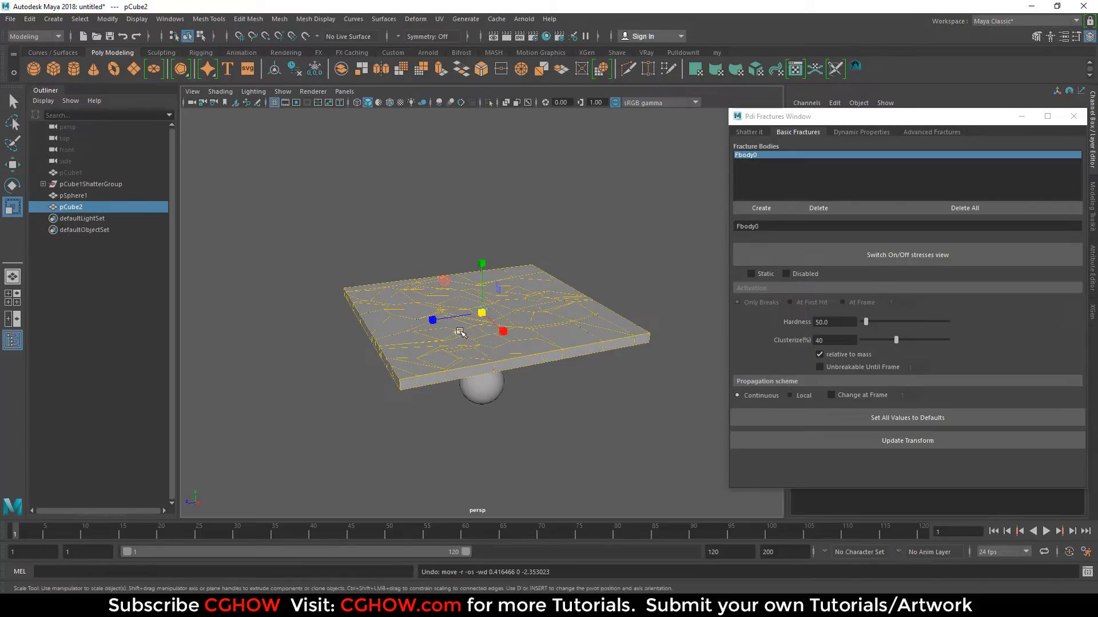
key(r)
drag(615, 292, 245, 441)
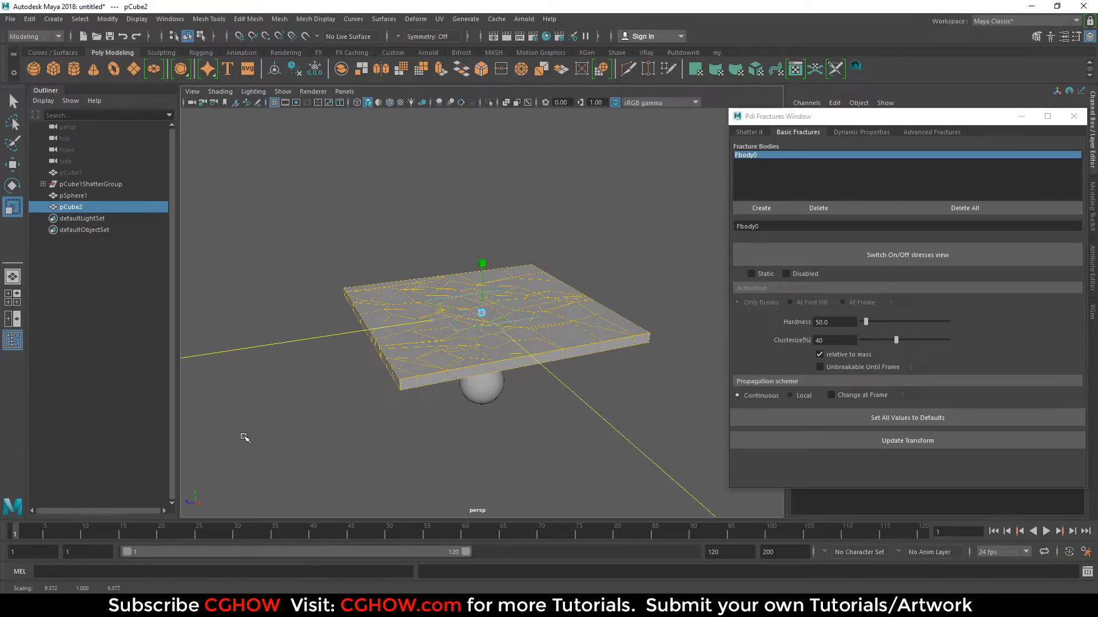
key(w)
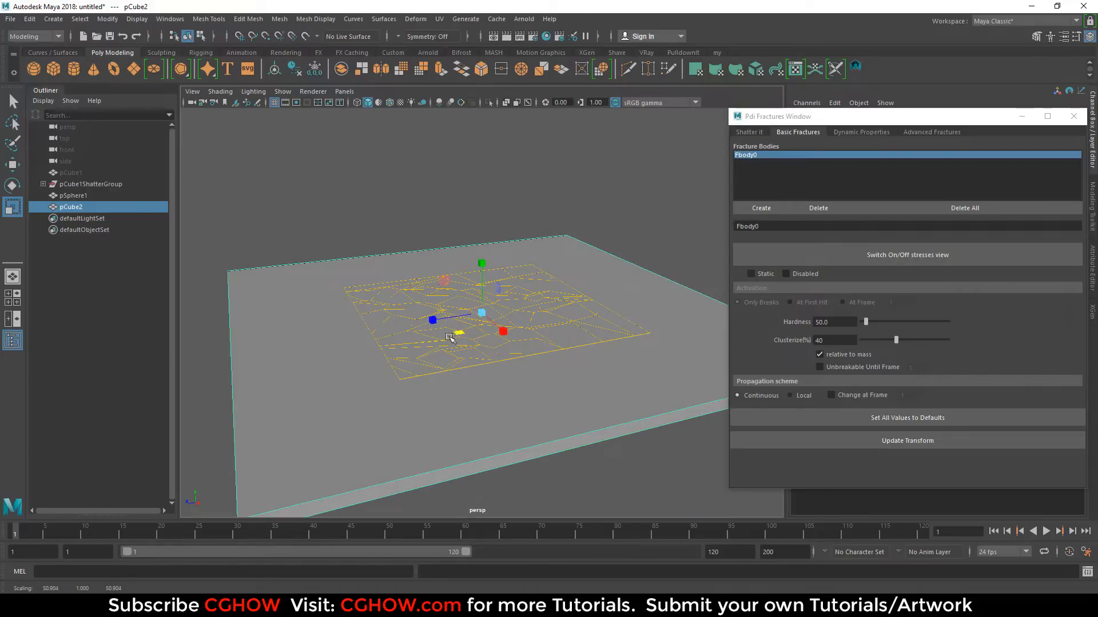
drag(482, 263, 481, 278)
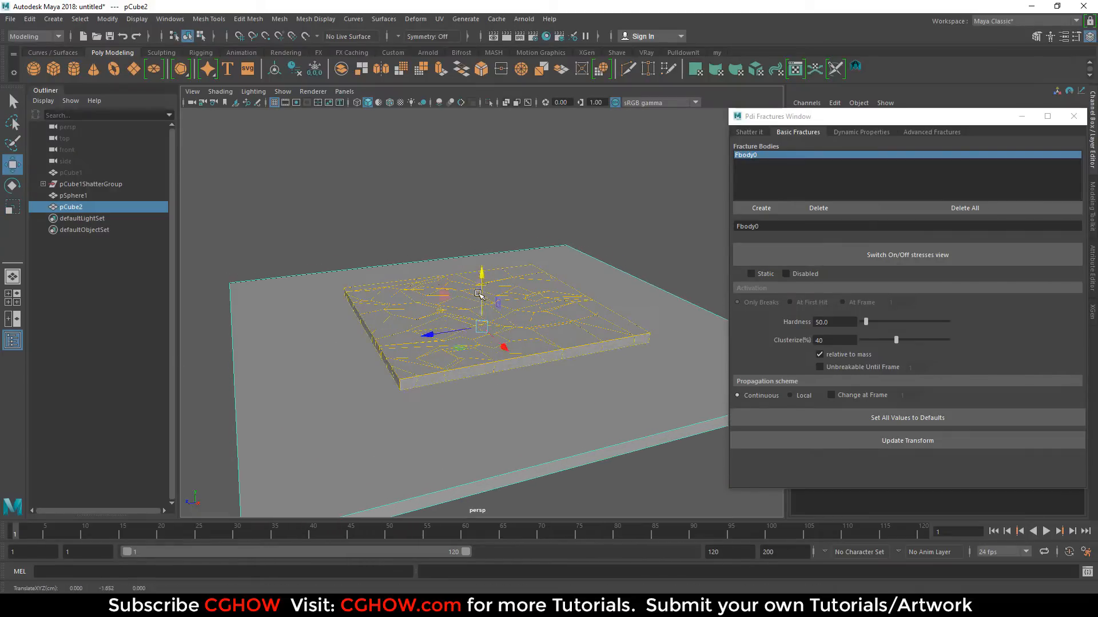
alt+drag(466, 368, 463, 352)
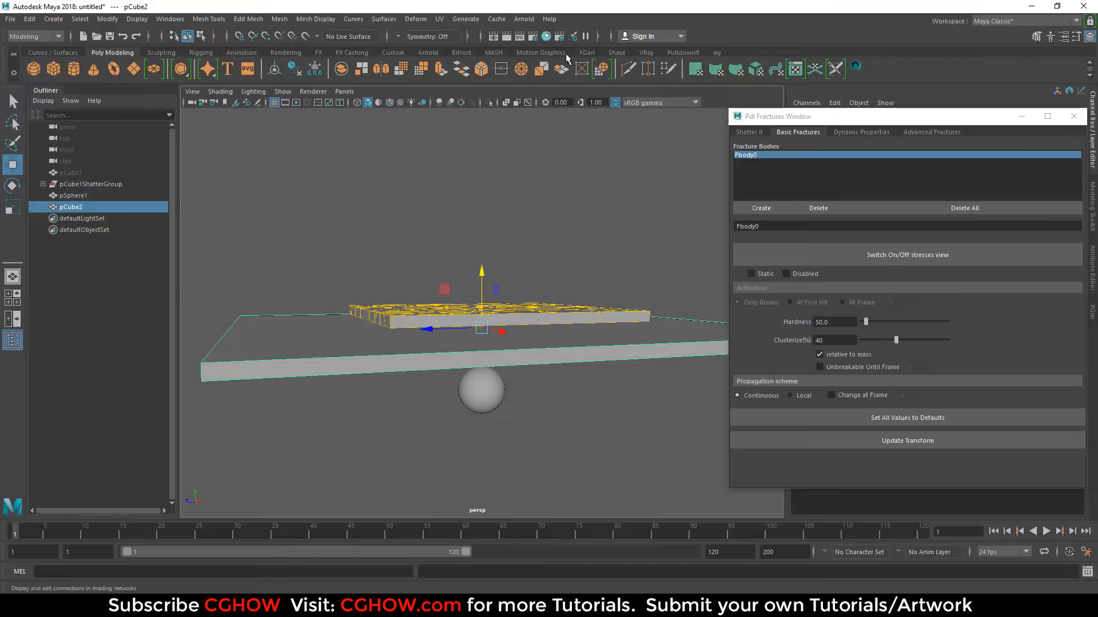
Step: Make the large lower slab a Static Pulldownit rigid body and play the simulation
click(645, 52)
click(675, 52)
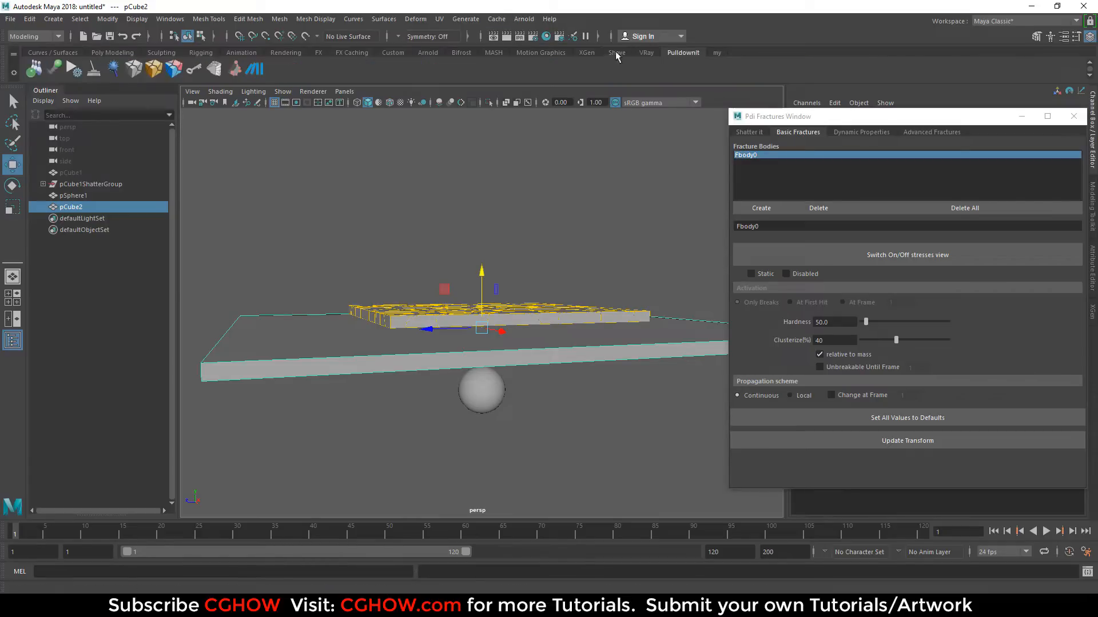
click(33, 70)
click(437, 247)
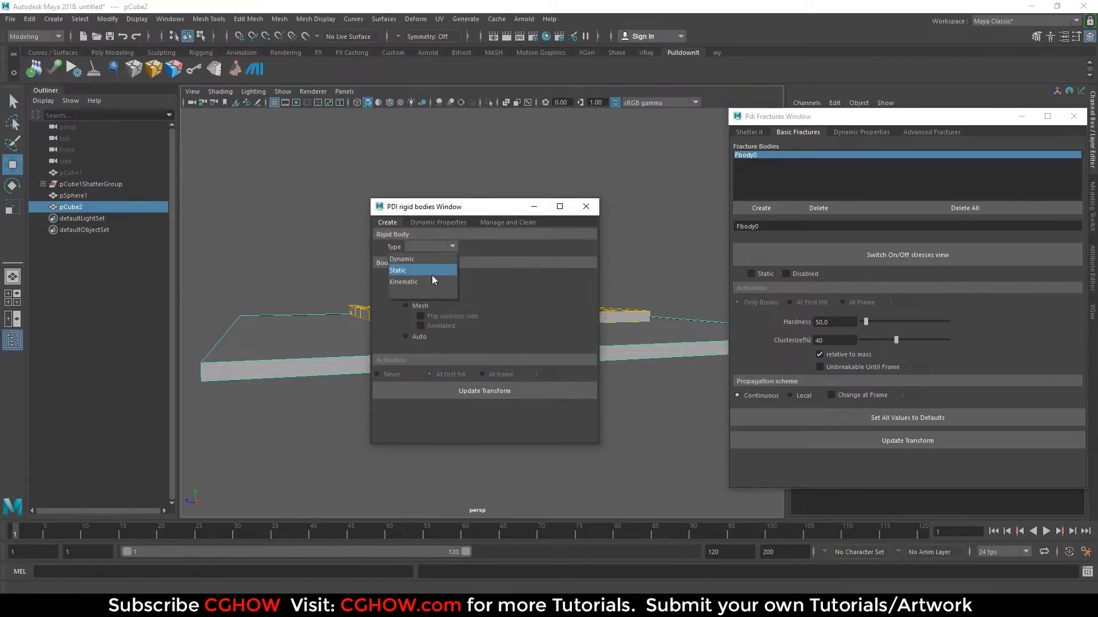
click(432, 273)
click(586, 206)
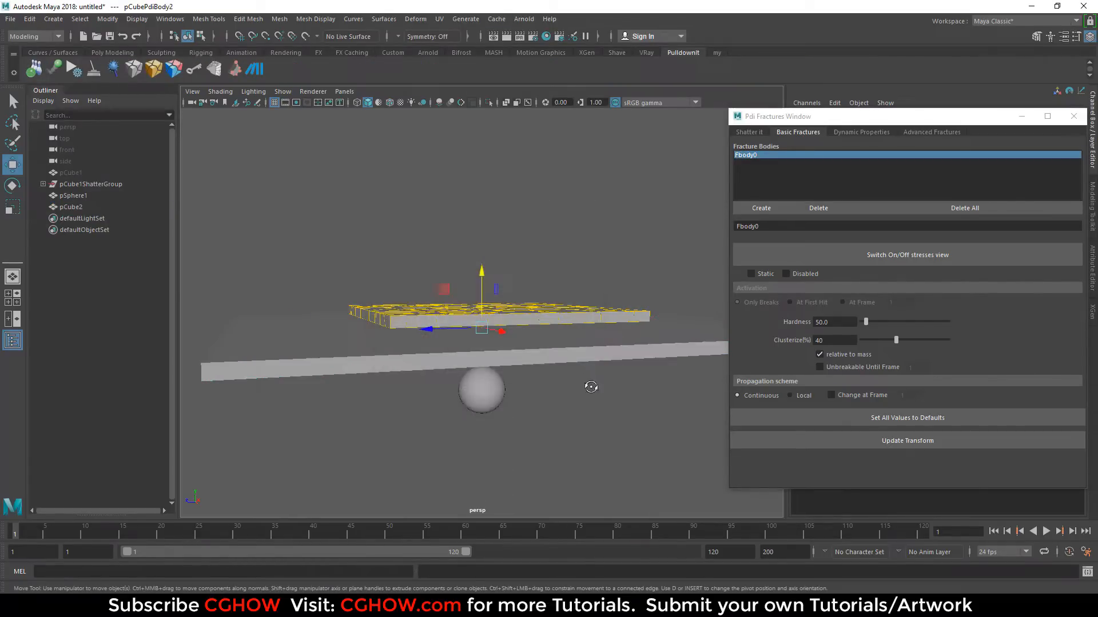
alt+drag(591, 387, 577, 423)
click(1045, 531)
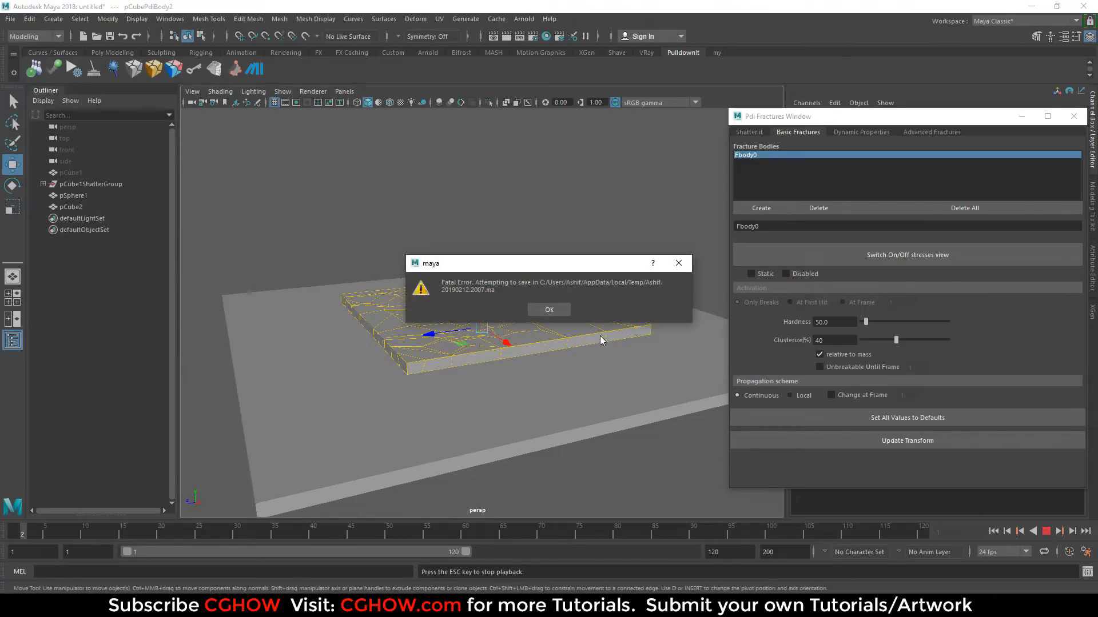
Step: Dismiss the fatal error notice and close the Autodesk error report without sending it
click(558, 311)
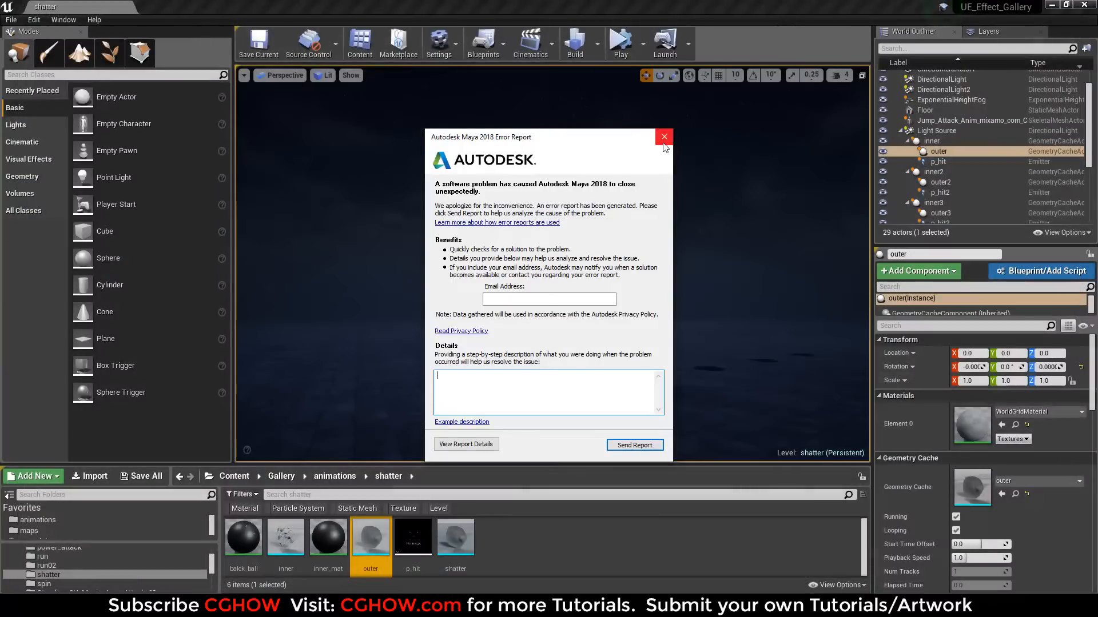
click(664, 137)
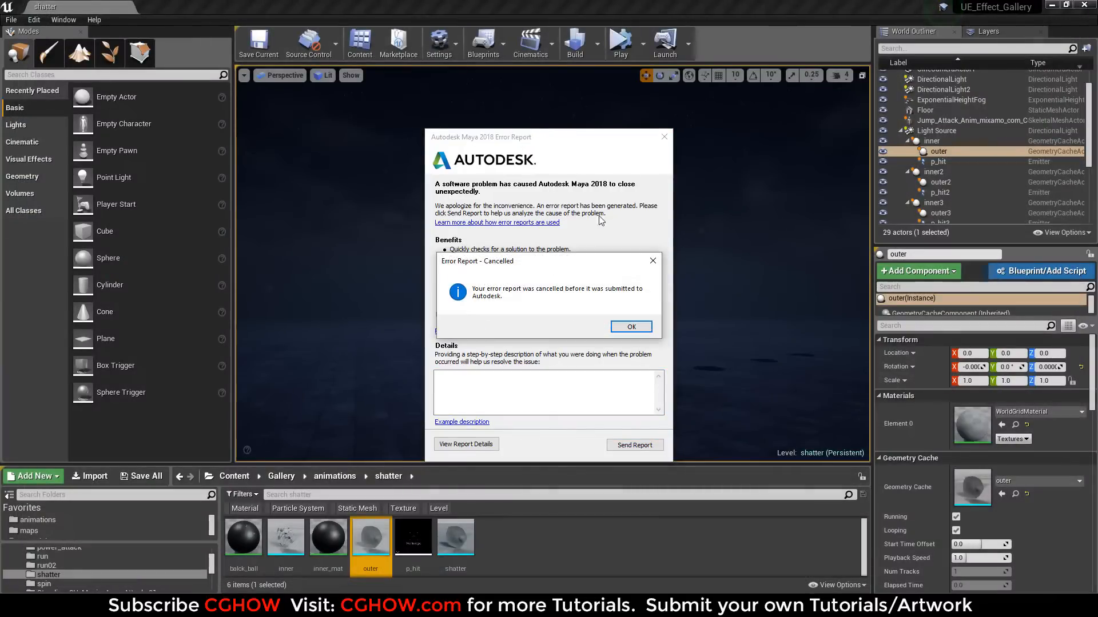
click(630, 326)
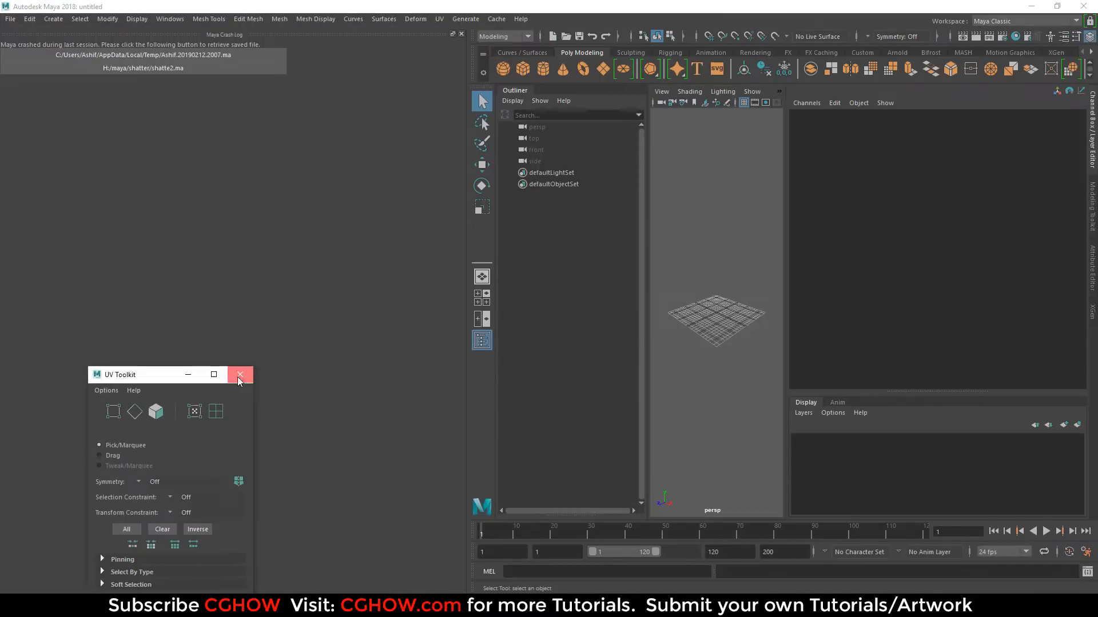
Step: In the restarted Maya, close the UV Toolkit and restore the Maya Classic workspace layout
click(241, 375)
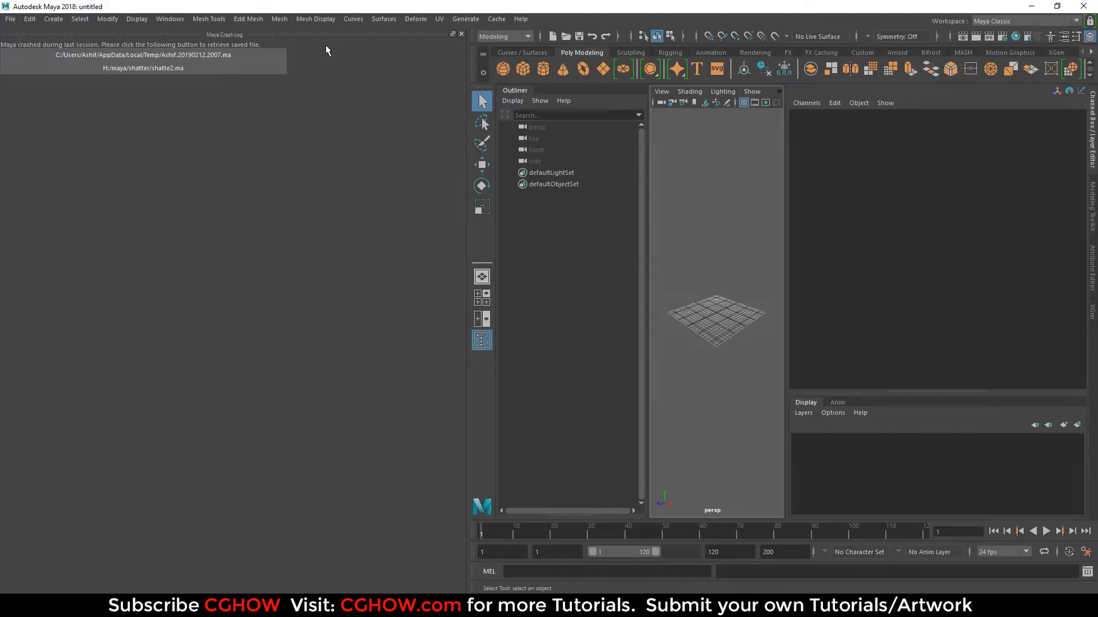
click(1007, 22)
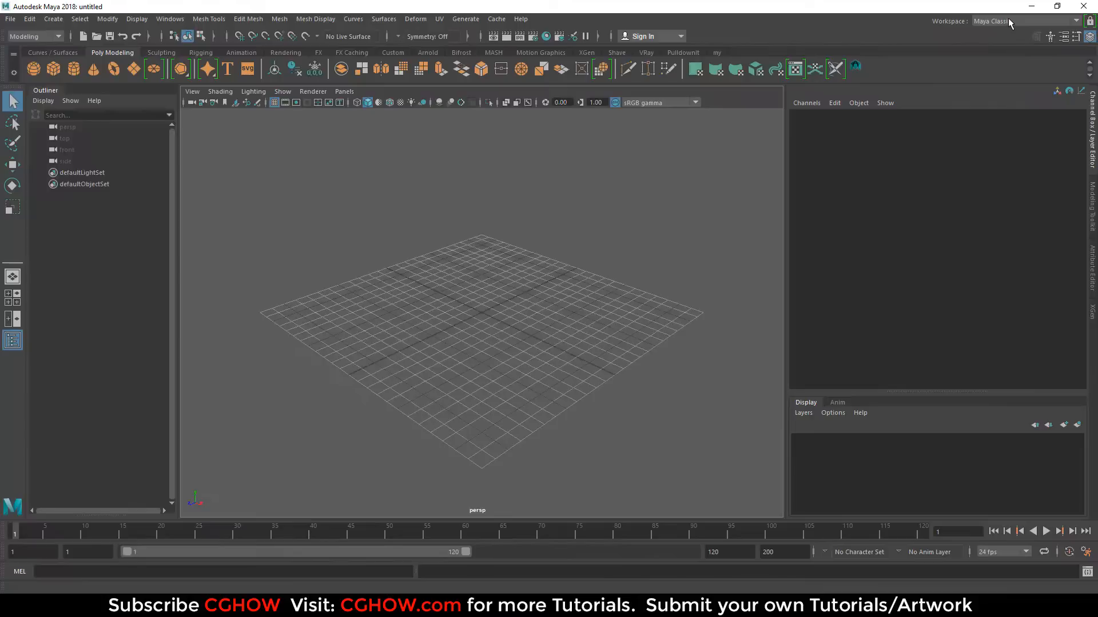
click(745, 194)
Step: Create a polygon cube slab scaled to about 10.86 in X and Z and 0.62 in Y, raised to about Y 0.84
alt+drag(612, 288, 448, 284)
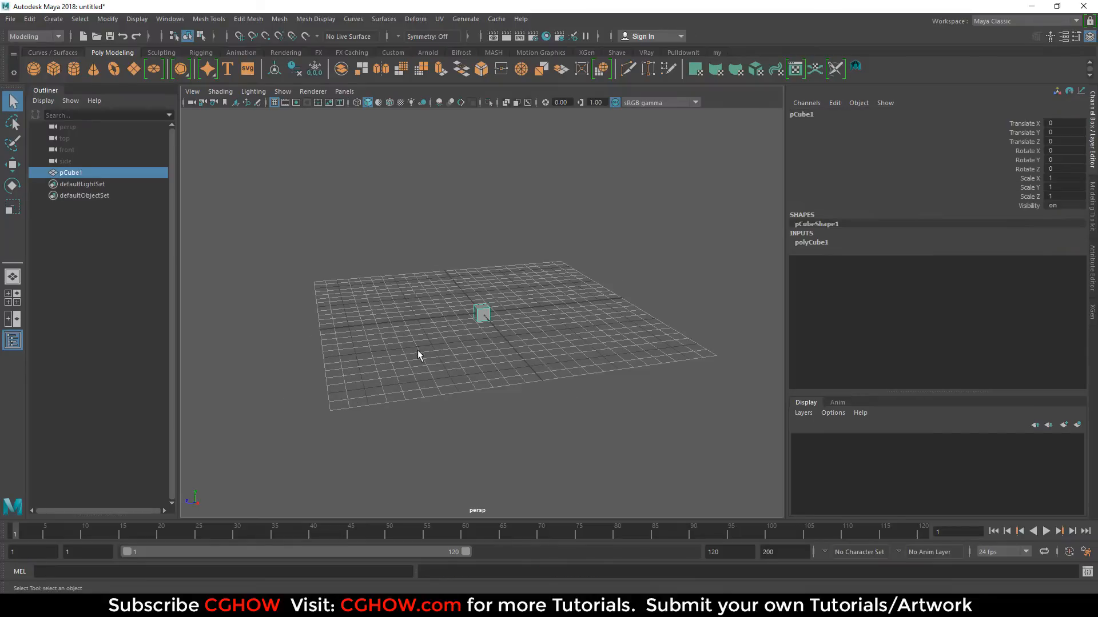
key(r)
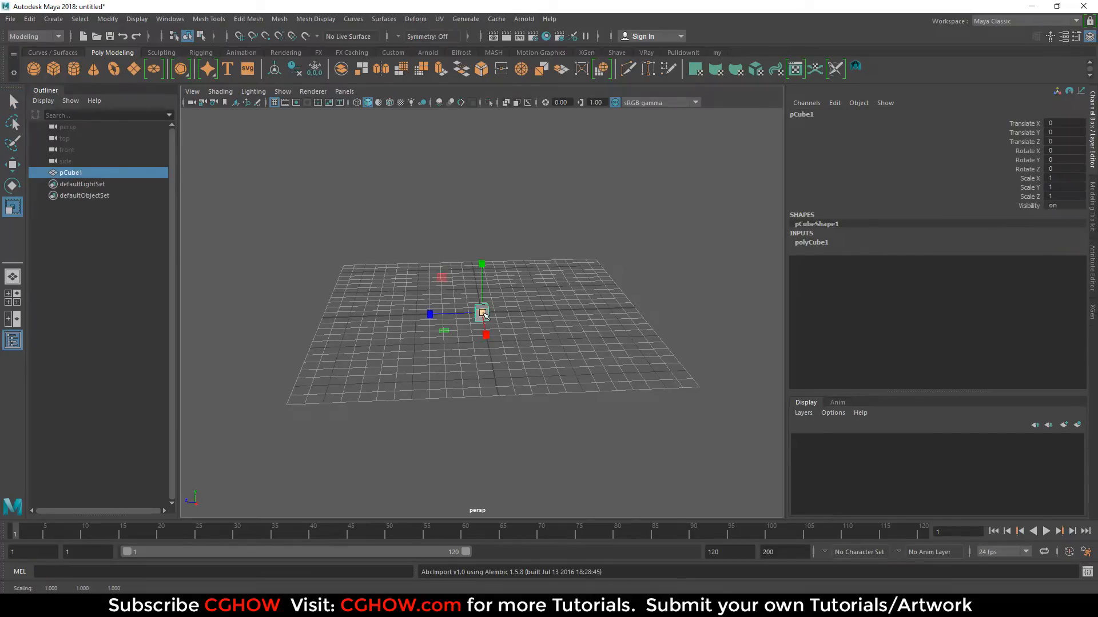
drag(482, 312, 597, 313)
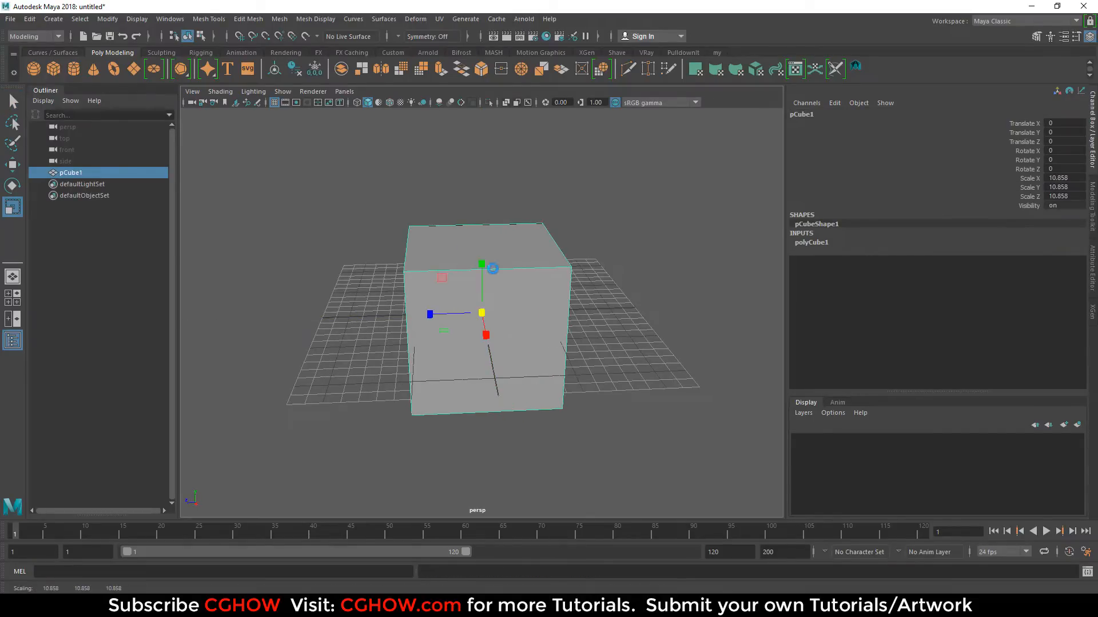
drag(482, 267, 480, 317)
key(w)
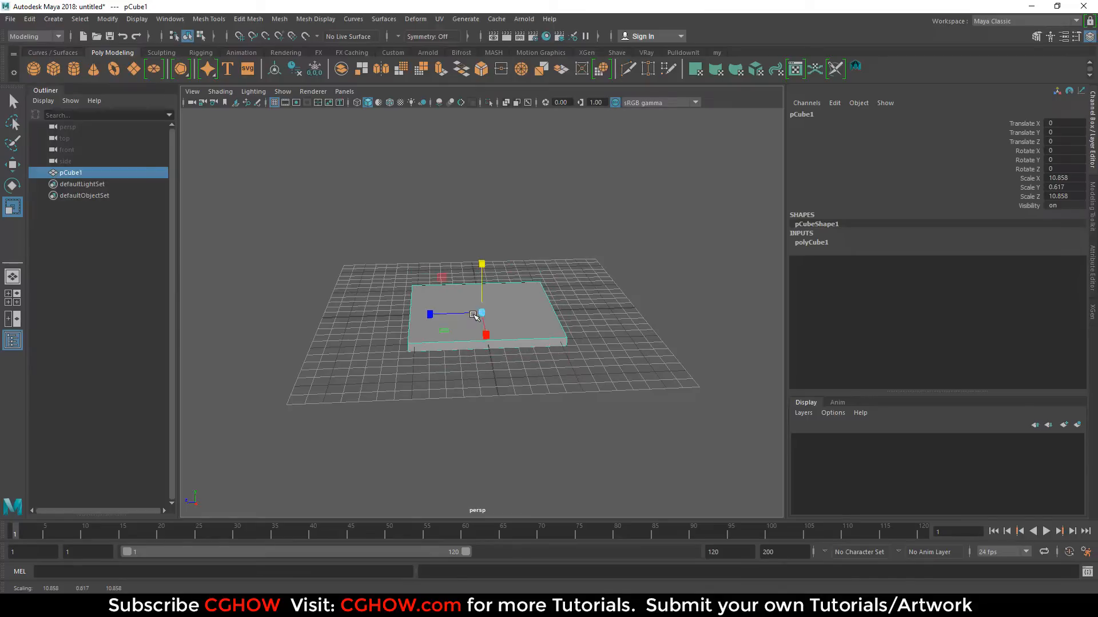
drag(482, 264, 481, 252)
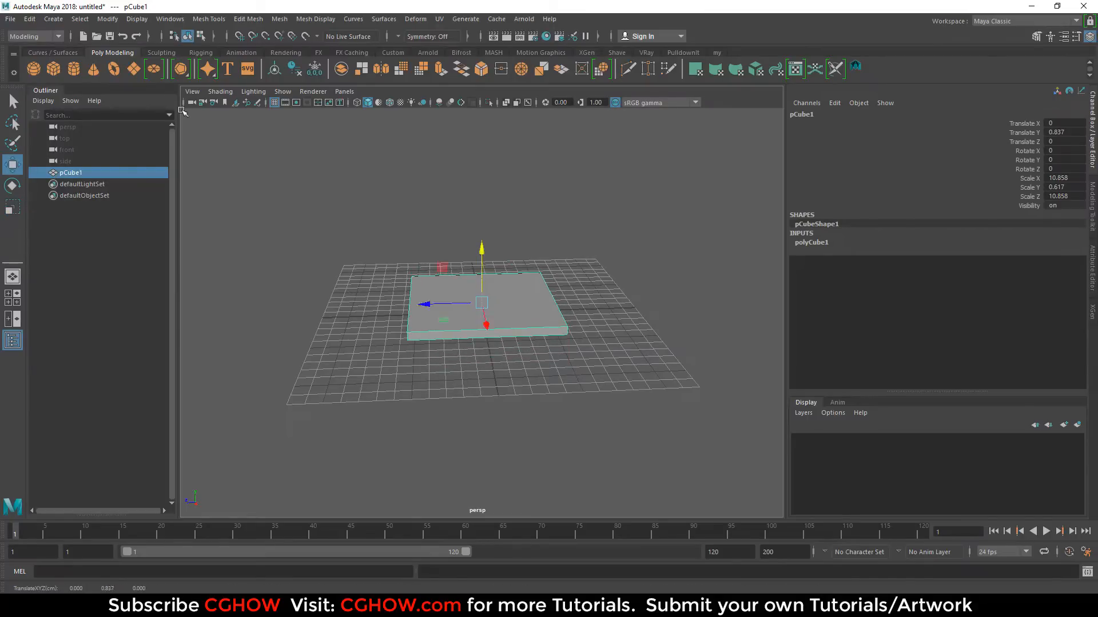
Step: Duplicate the slab, lower the copy to about Y -0.13 and widen it in X and Z beyond the original
key(ctrl+d)
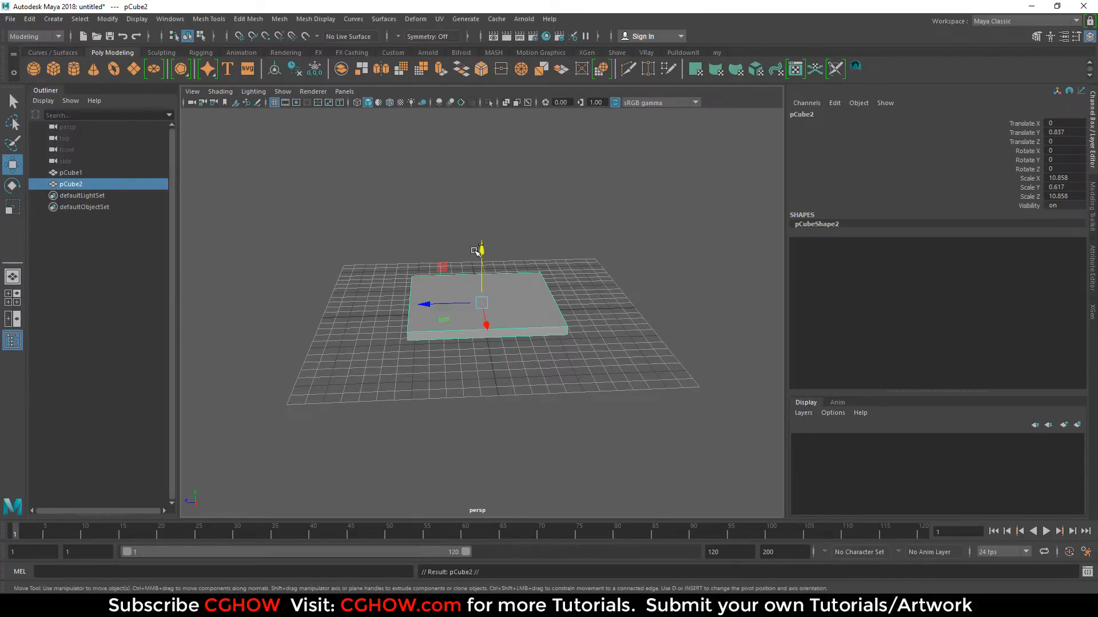
drag(481, 250, 478, 263)
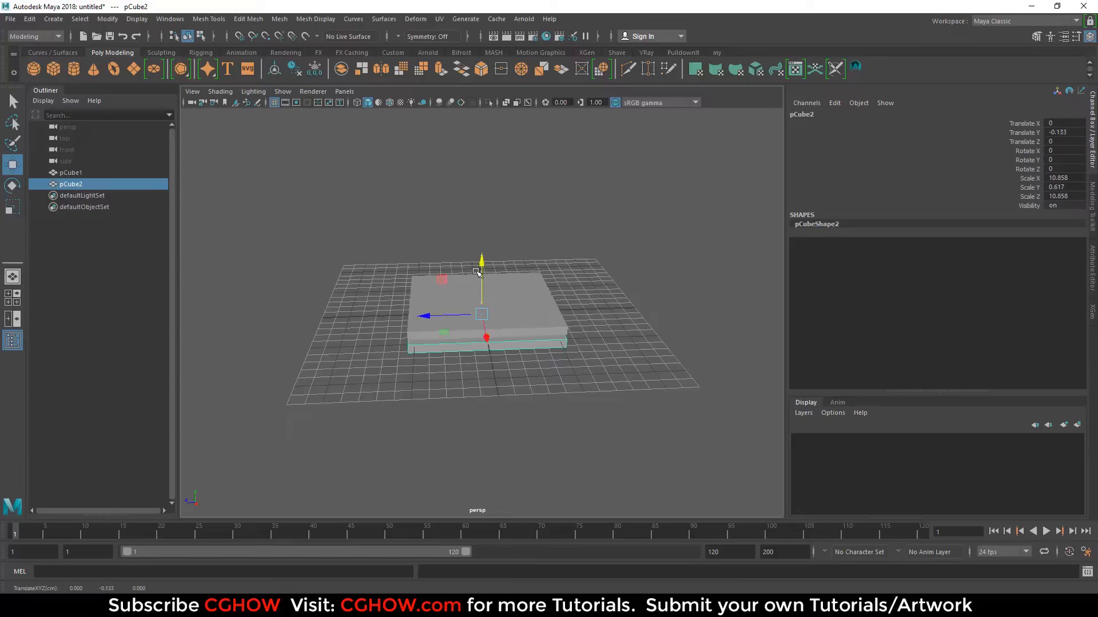
key(r)
drag(442, 332, 455, 367)
Step: Shatter the smaller upper slab with Pulldownit
click(536, 312)
key(w)
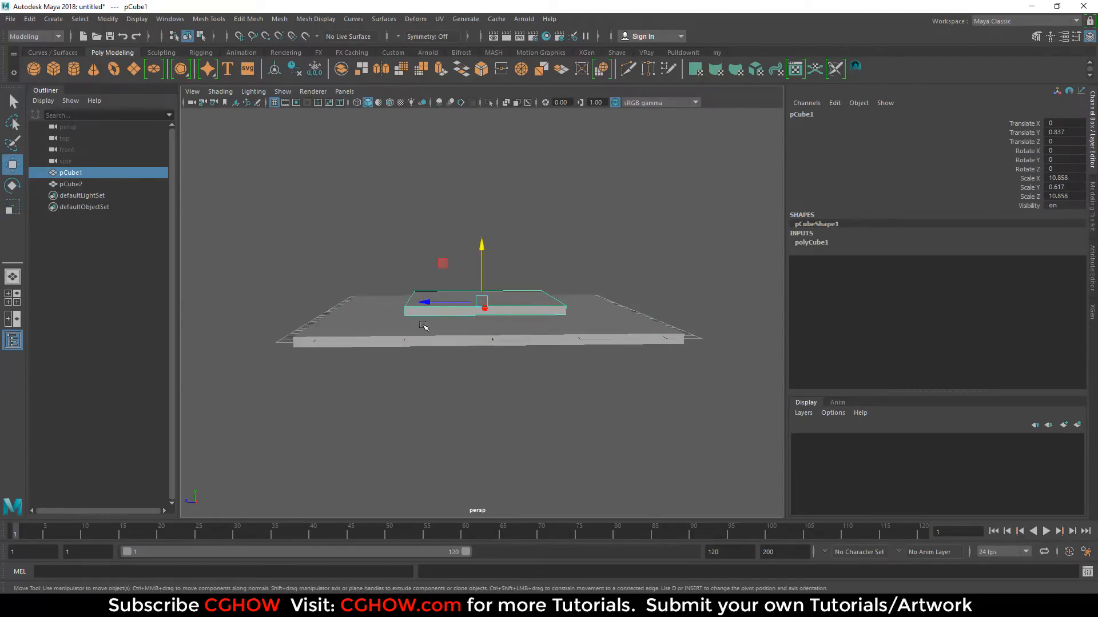
alt+drag(538, 328, 650, 195)
click(684, 53)
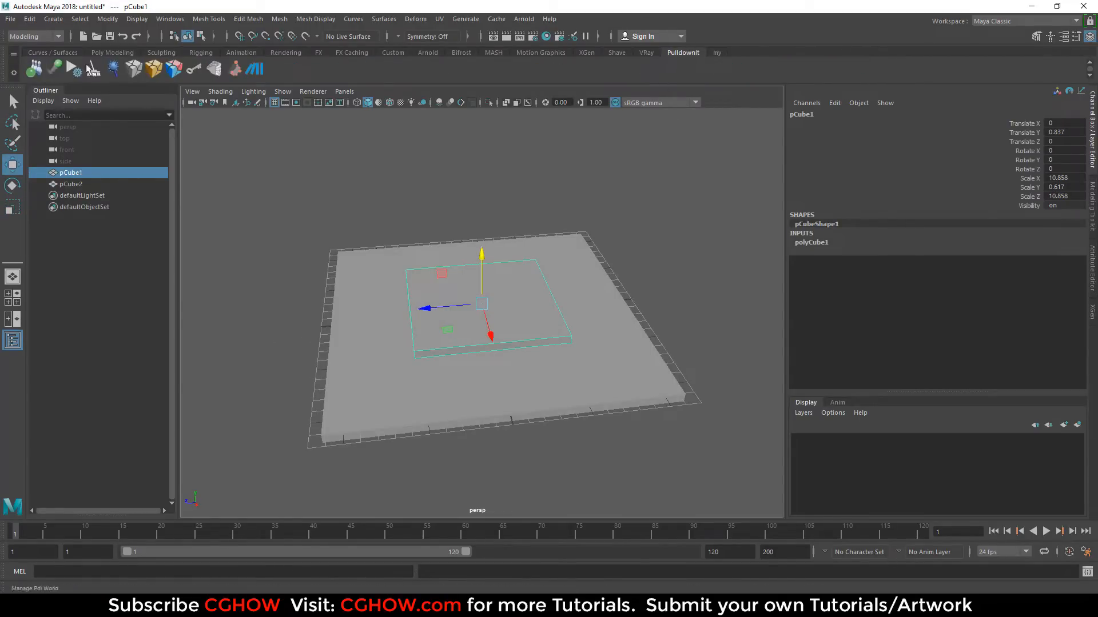
click(132, 70)
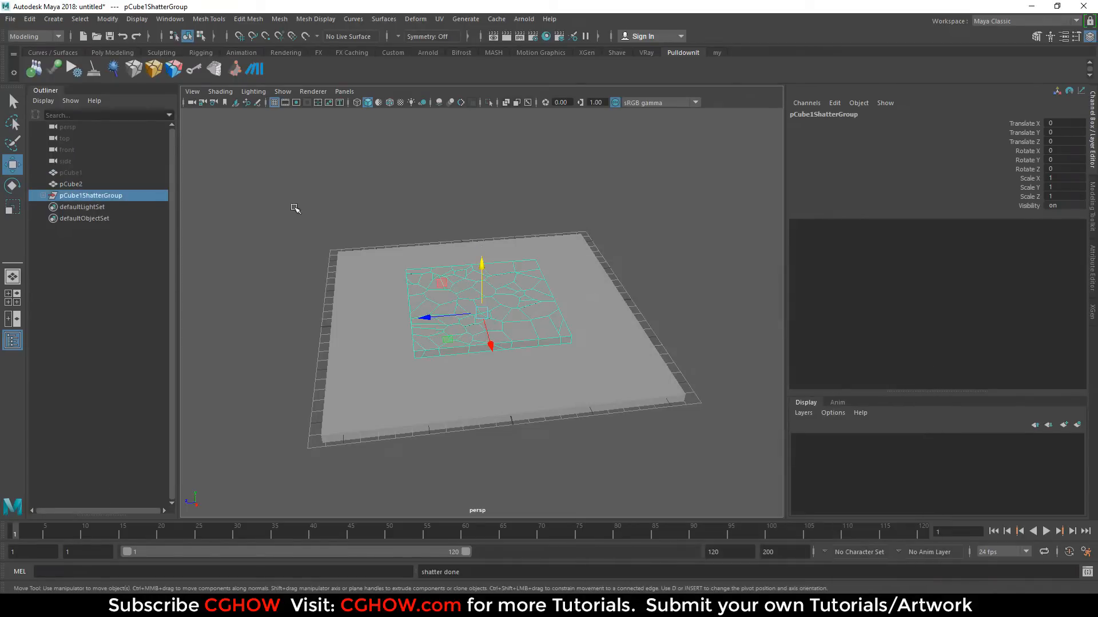
Step: Create a fracture body from the shattered slab's pieces with the default settings and close the fractures window
click(153, 73)
click(617, 337)
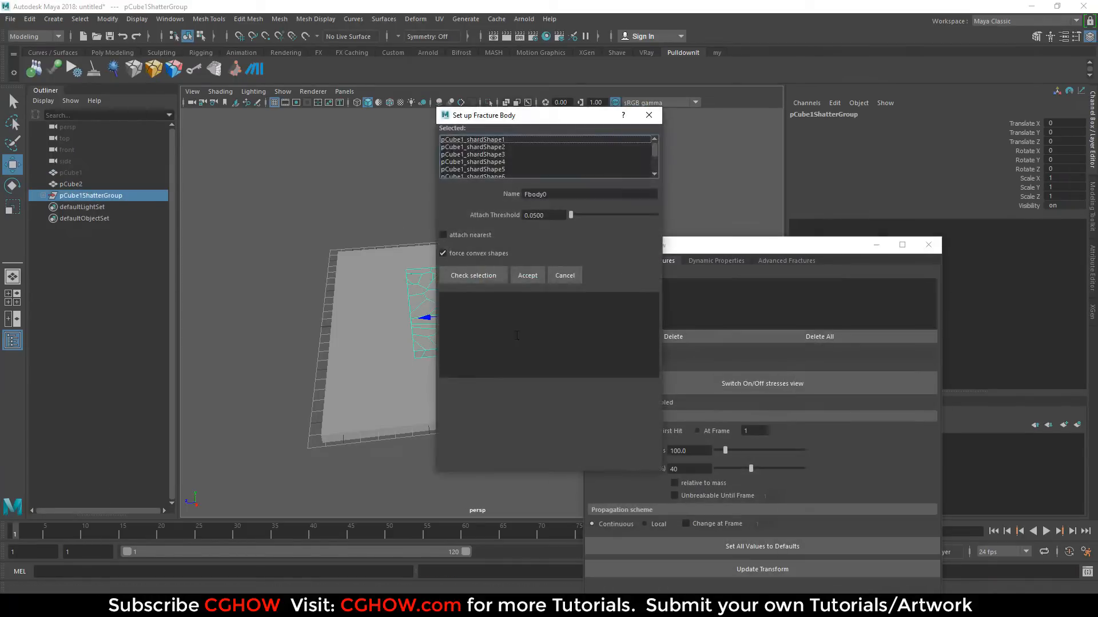
click(526, 276)
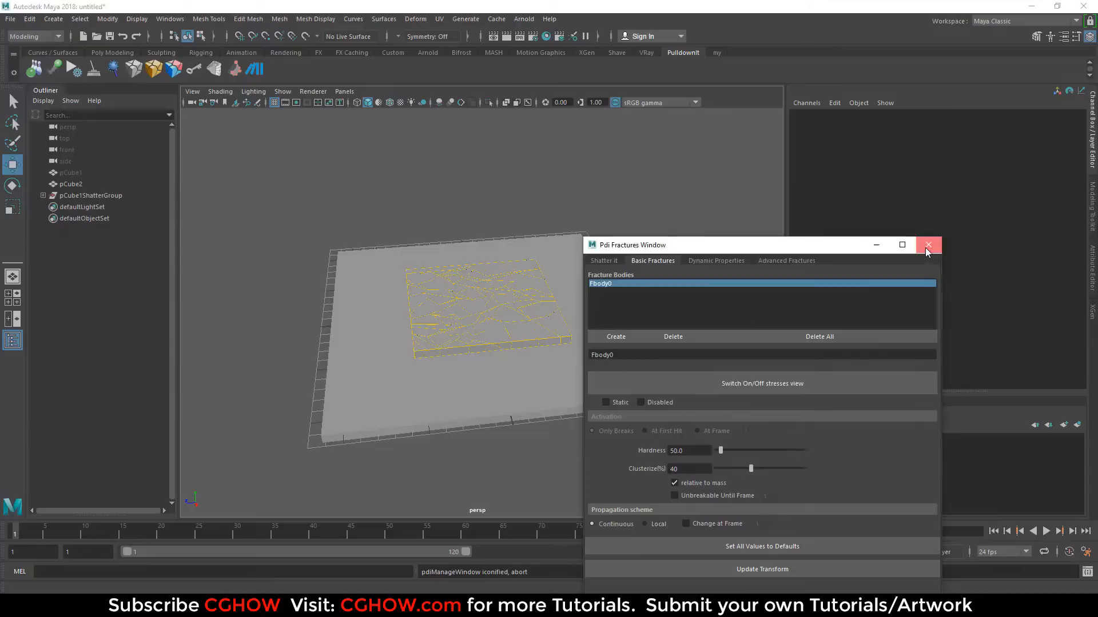
click(928, 244)
Step: Create a polygon sphere, place it below both slabs at about Y -3.15 and key its Translate Y at frame 1
click(113, 53)
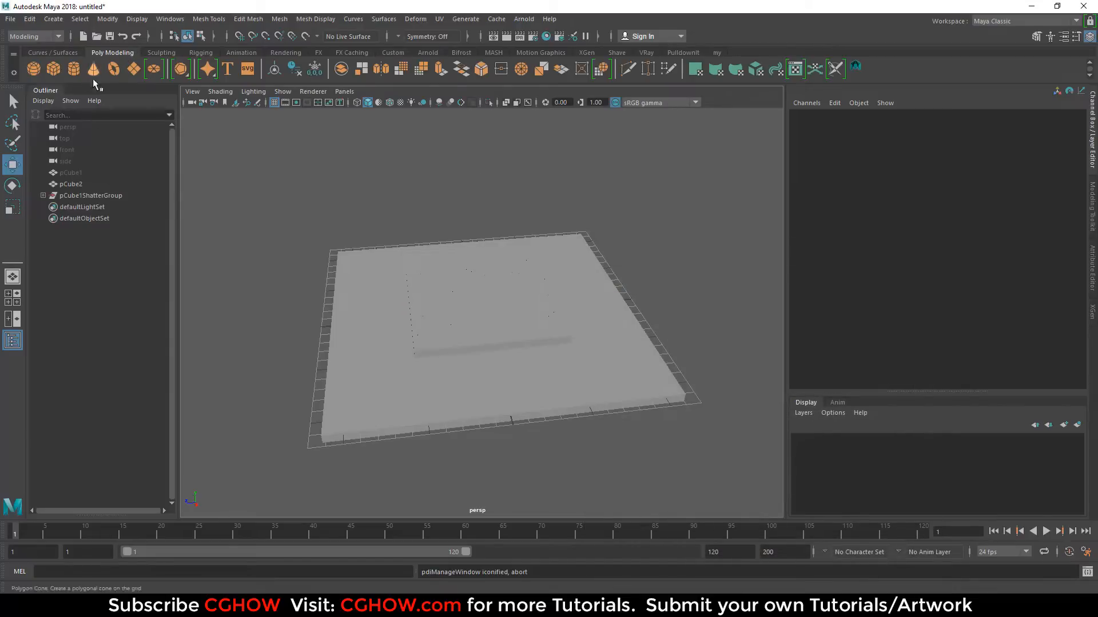
click(33, 69)
mouse_move(484, 322)
alt+mouse_down()
mouse_move(453, 343)
mouse_move(493, 244)
mouse_move(484, 303)
alt+mouse_up()
click(489, 267)
key(ctrl+z)
right_click(1021, 131)
click(1011, 155)
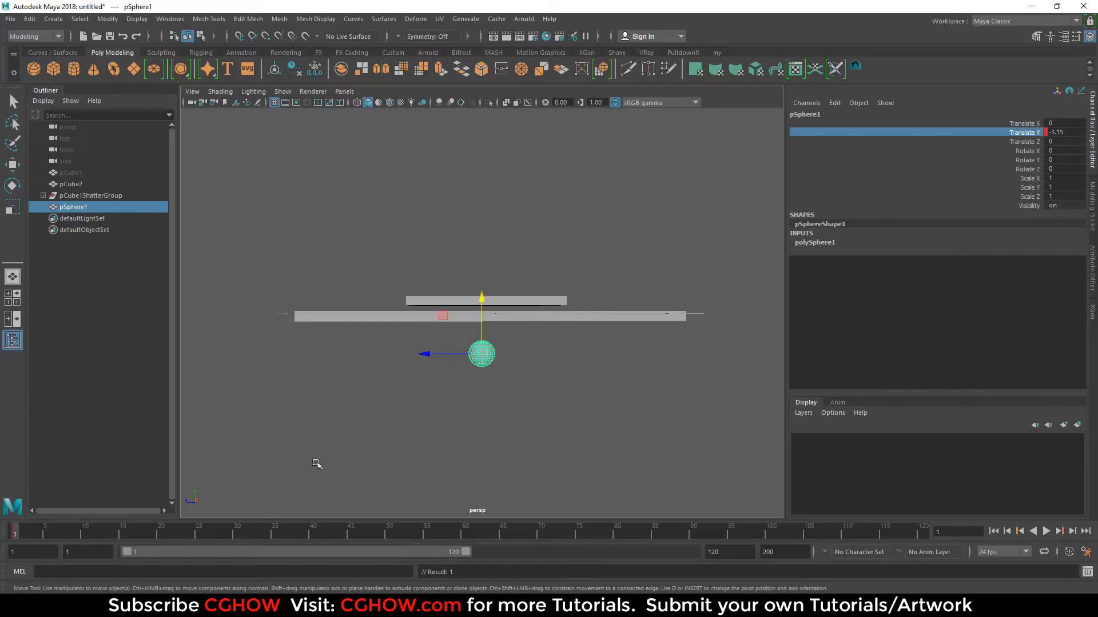
Step: At frame 20, raise the sphere above the slabs to about Y 4.4 and key its Translate Y
drag(478, 304, 481, 204)
alt+drag(433, 268, 431, 292)
right_click(999, 134)
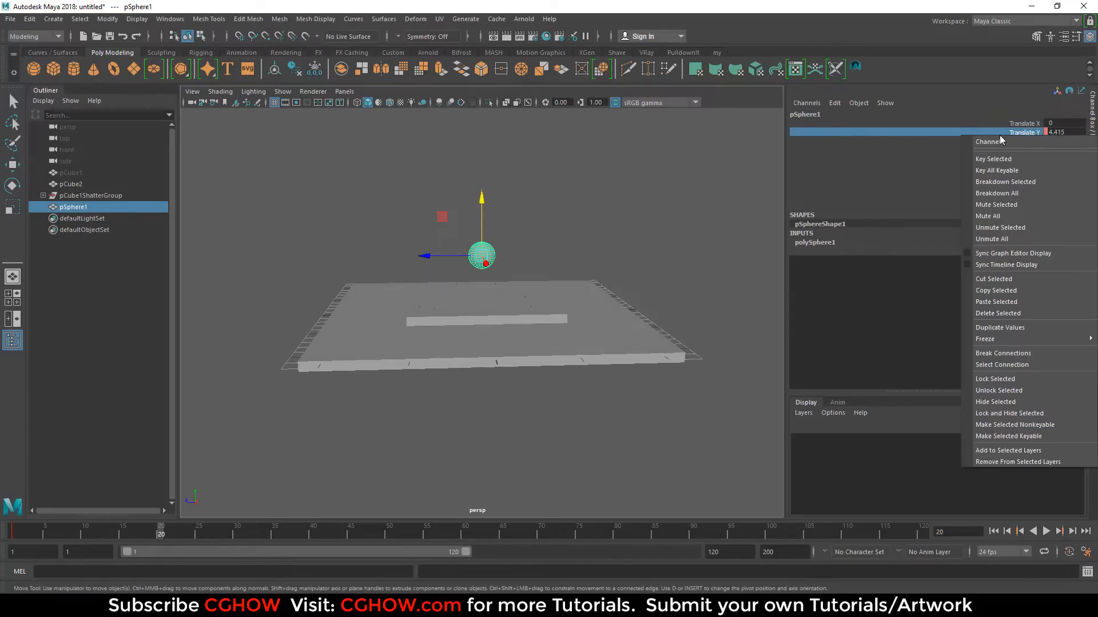
click(1006, 158)
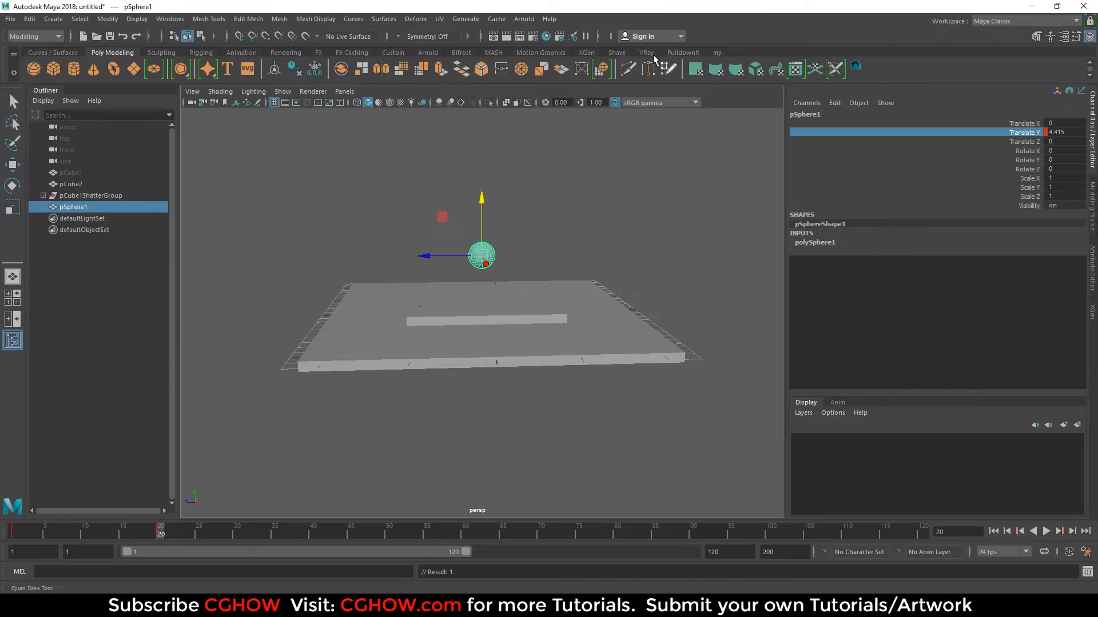
Step: Make the animated sphere a Kinematic Pulldownit rigid body and close the rigid bodies window
click(682, 53)
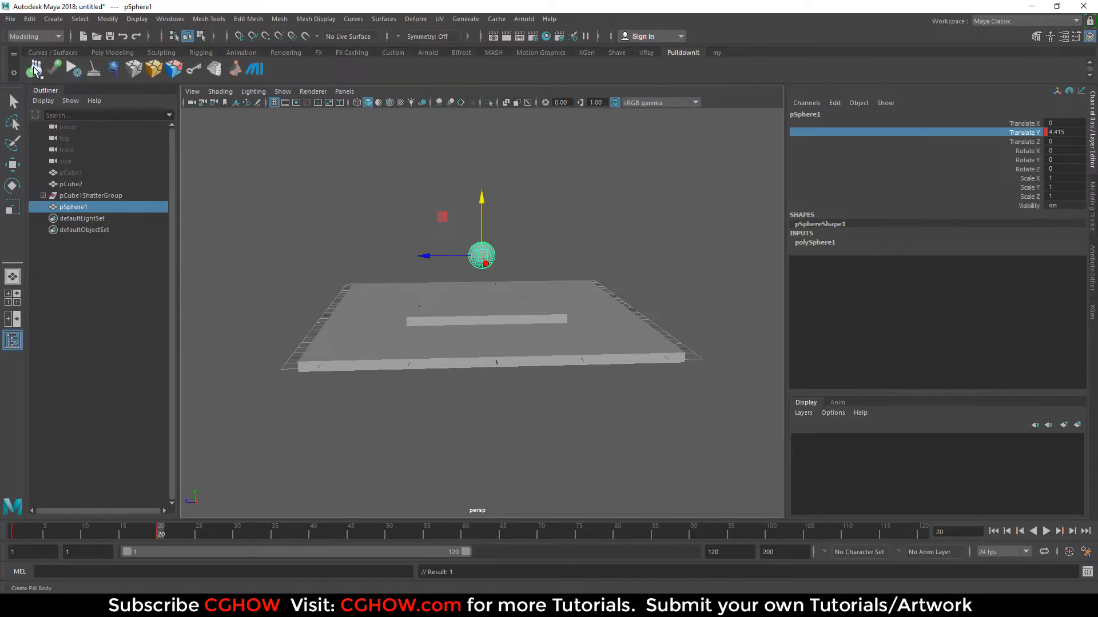
click(34, 69)
click(452, 248)
click(427, 283)
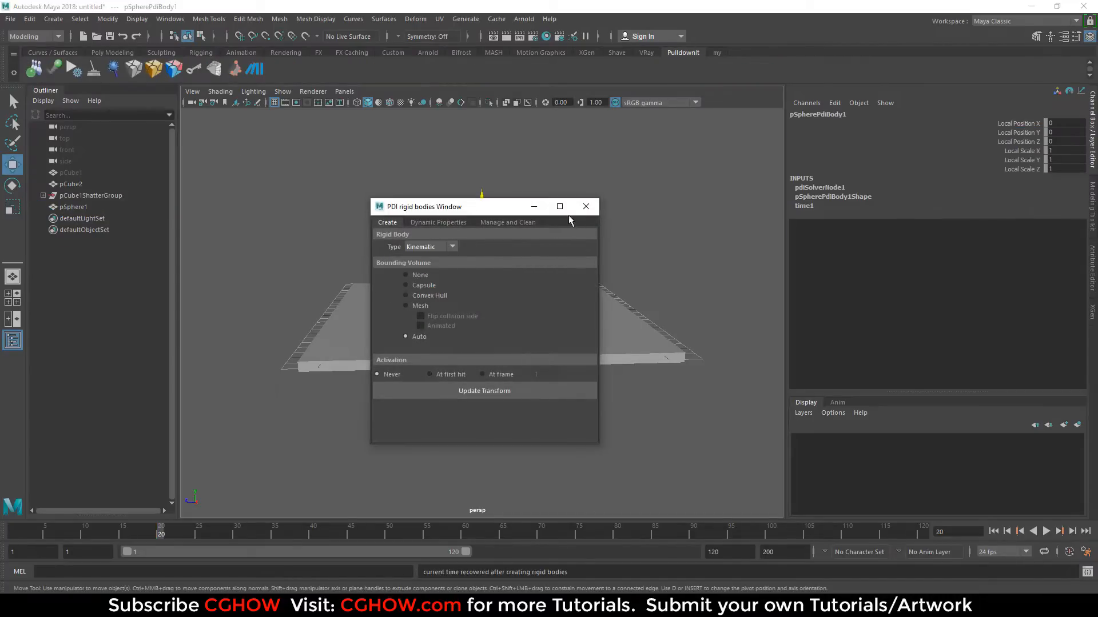
click(586, 206)
Step: Make the large ground slab (pCube2) a Static Pulldownit rigid body and close the rigid bodies window
click(474, 345)
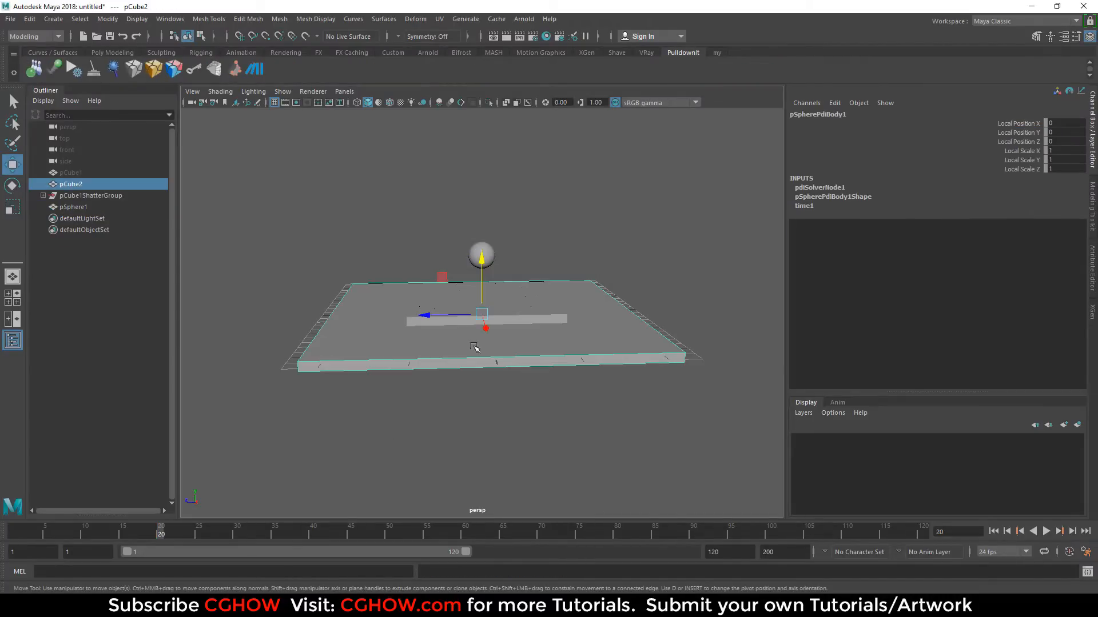
click(34, 69)
click(439, 247)
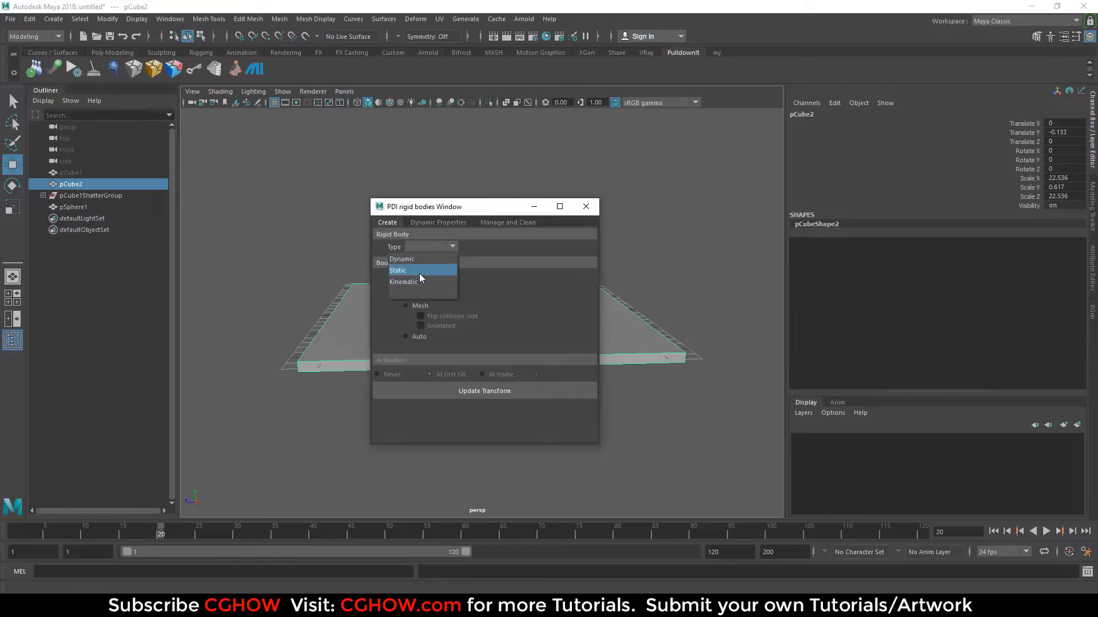
click(418, 280)
click(586, 206)
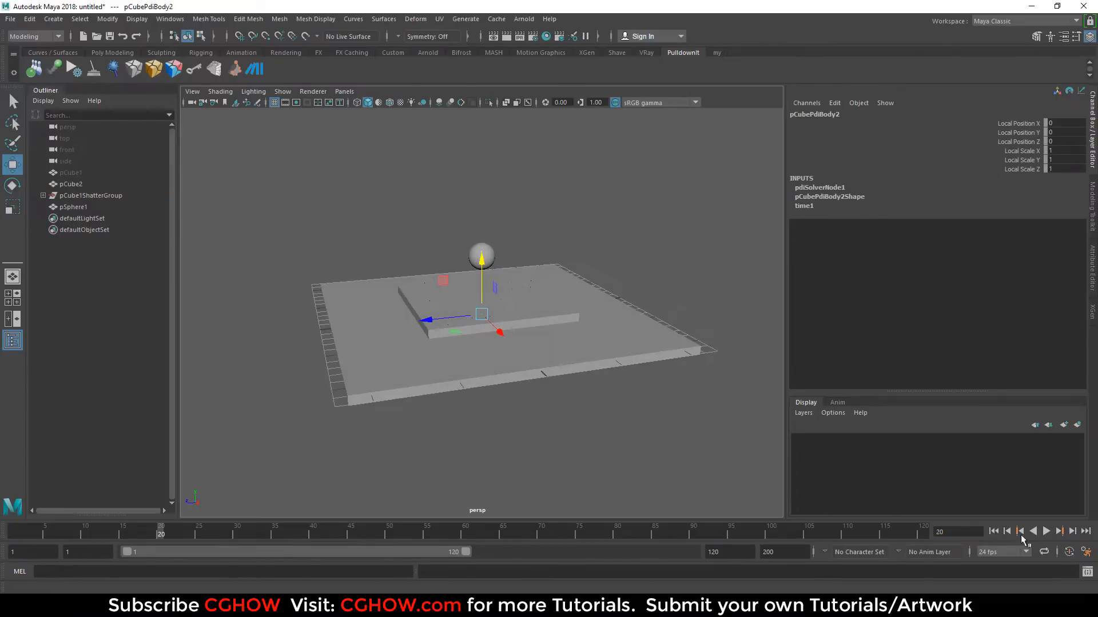
Step: Play the shatter simulation with a closer view of the slab, stop it and rewind to frame 1
click(1045, 532)
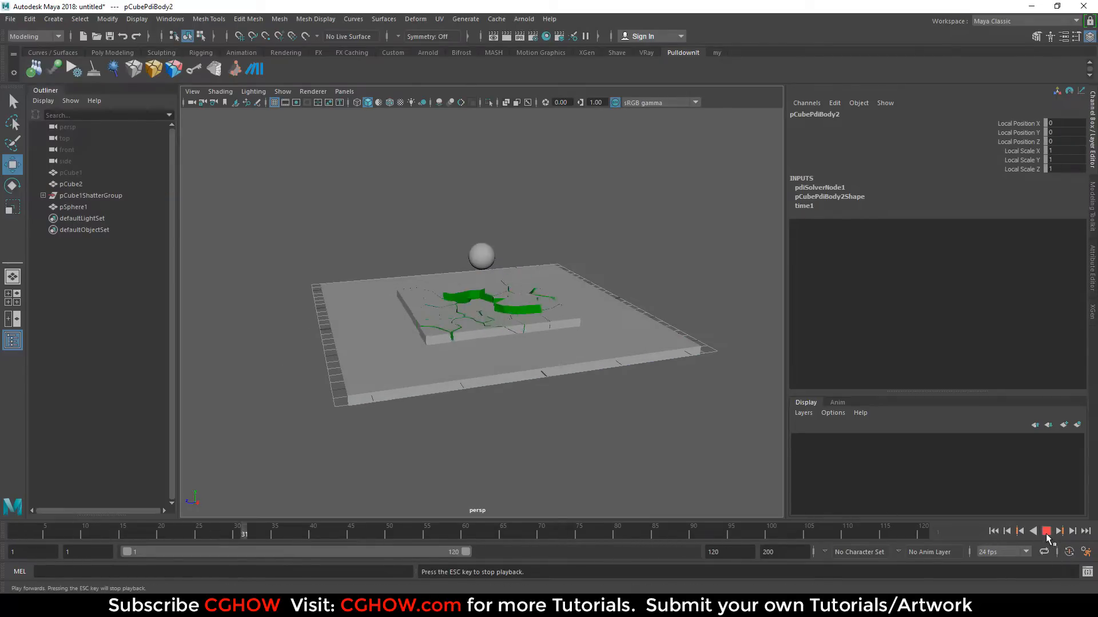
alt+right_drag(485, 441, 772, 481)
click(1045, 531)
click(994, 531)
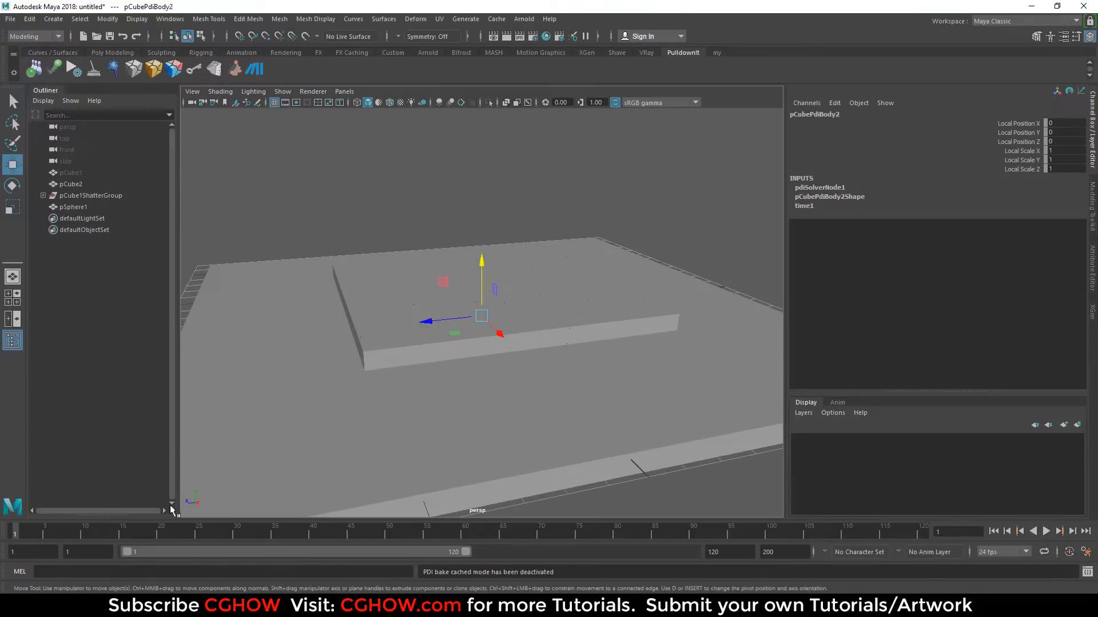
Step: Scrub through the shatter animation to frame 46, checking the fractured slab from several angles
drag(53, 527, 274, 520)
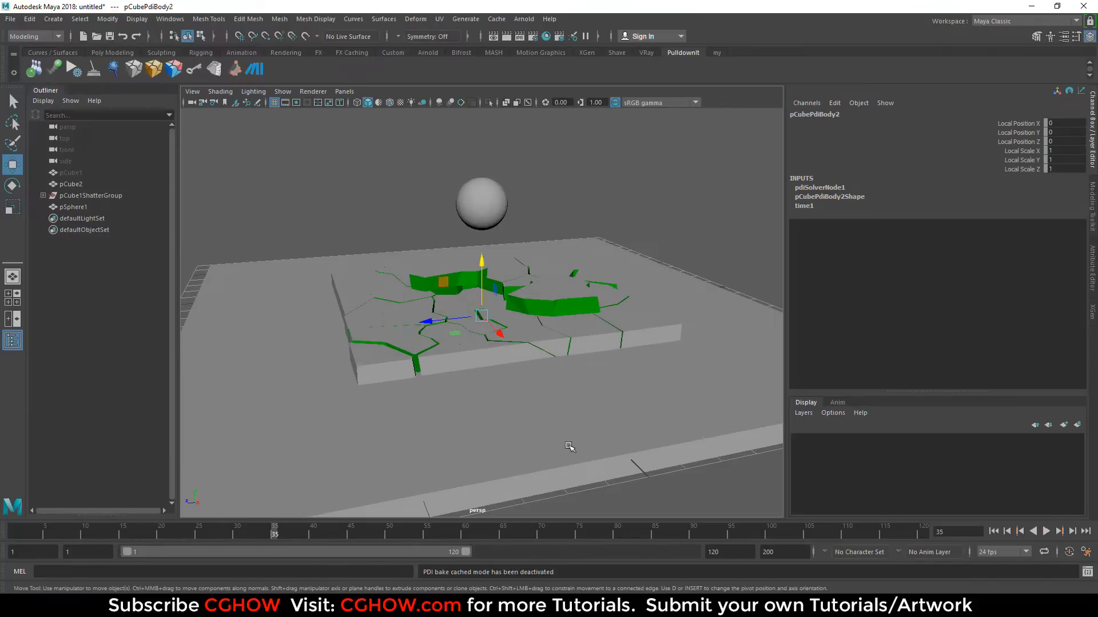
alt+right_drag(588, 431, 446, 405)
alt+drag(446, 405, 405, 406)
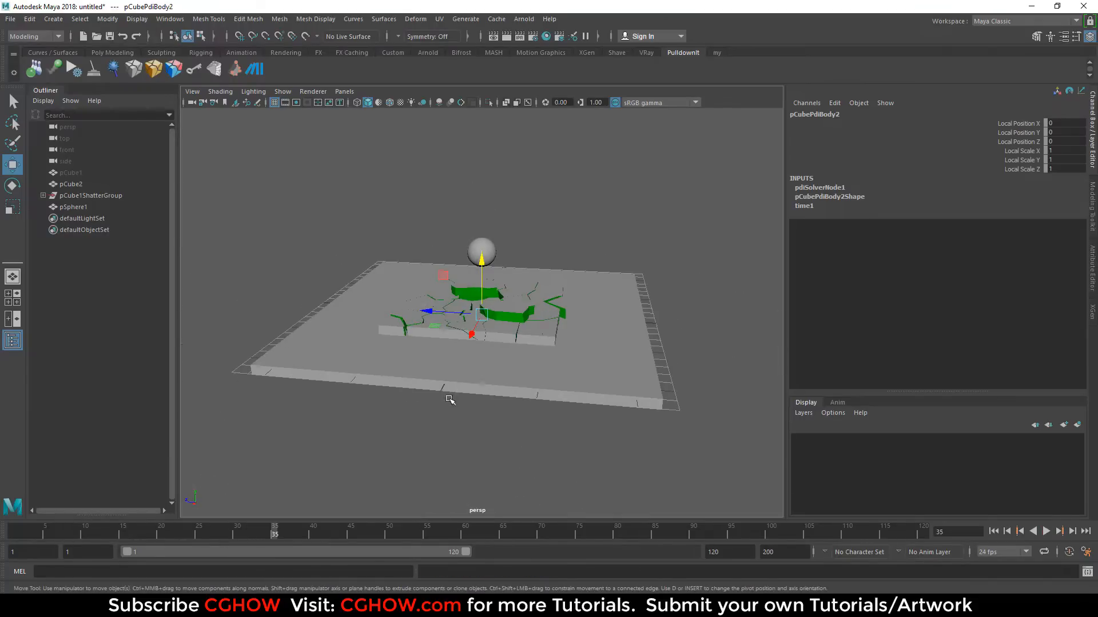
alt+drag(453, 438, 451, 439)
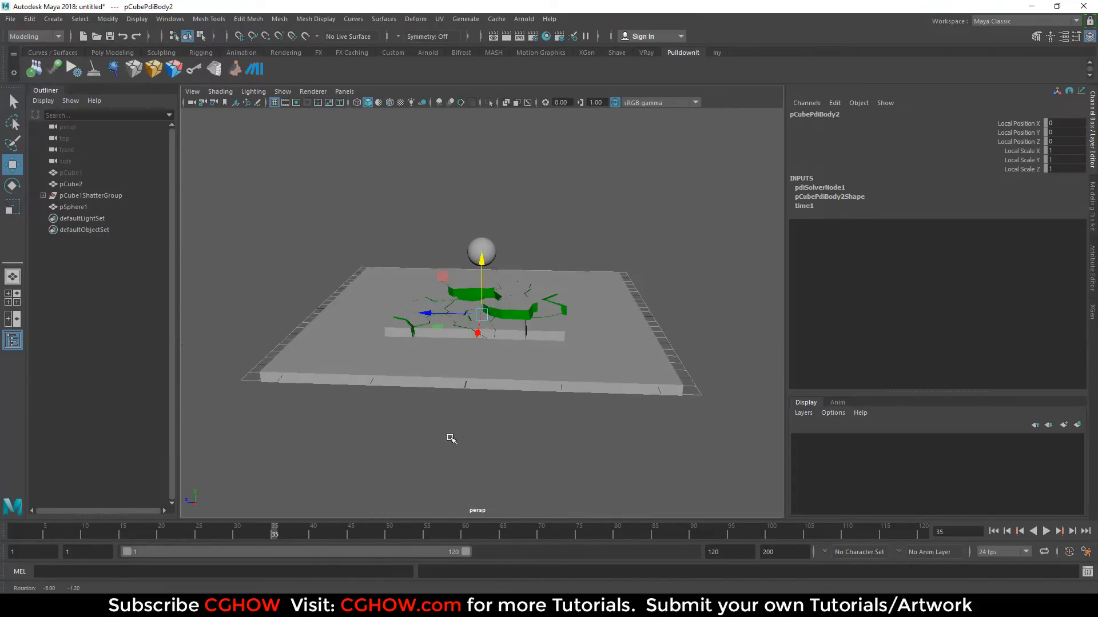
drag(29, 534, 358, 532)
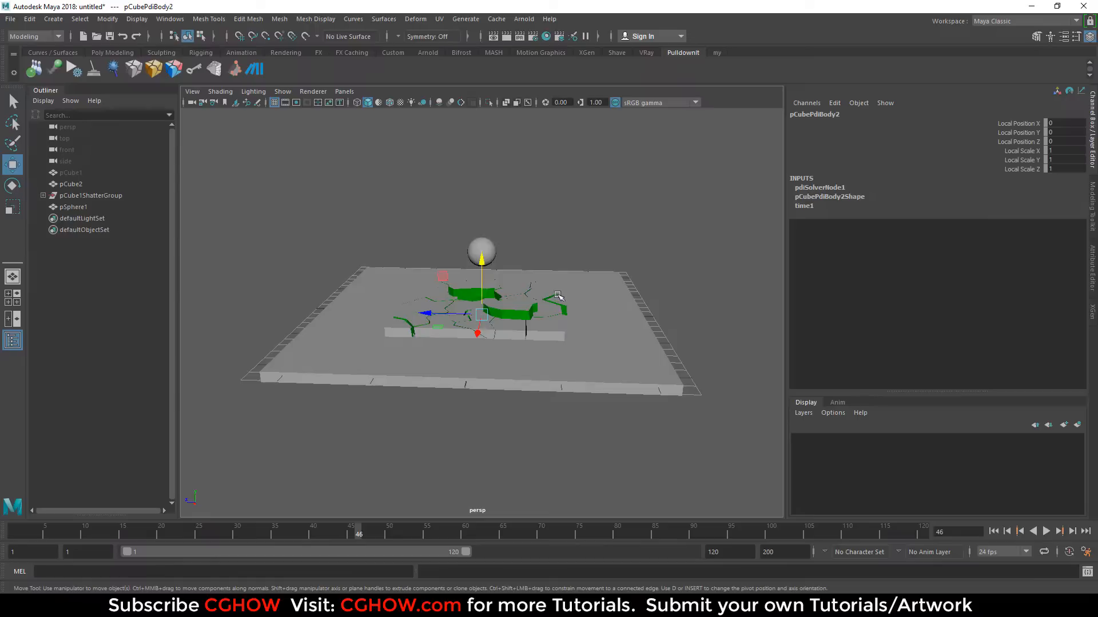
Step: Select one shard of the shattered slab and scrub back to frame 6 to examine its motion
click(522, 311)
alt+drag(522, 310, 482, 319)
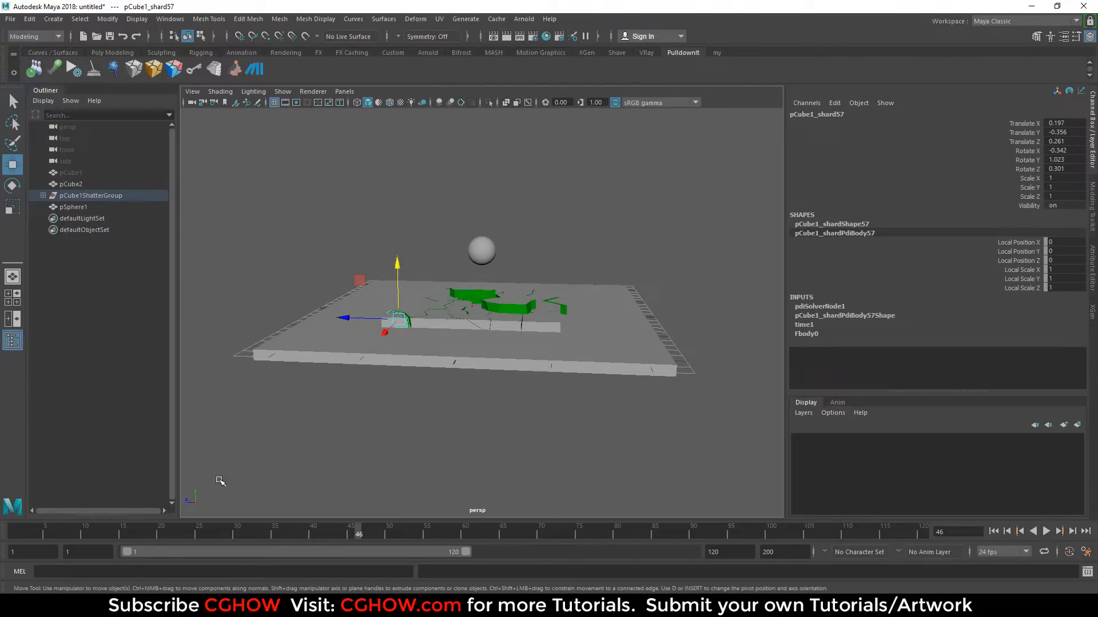
drag(87, 524, 53, 529)
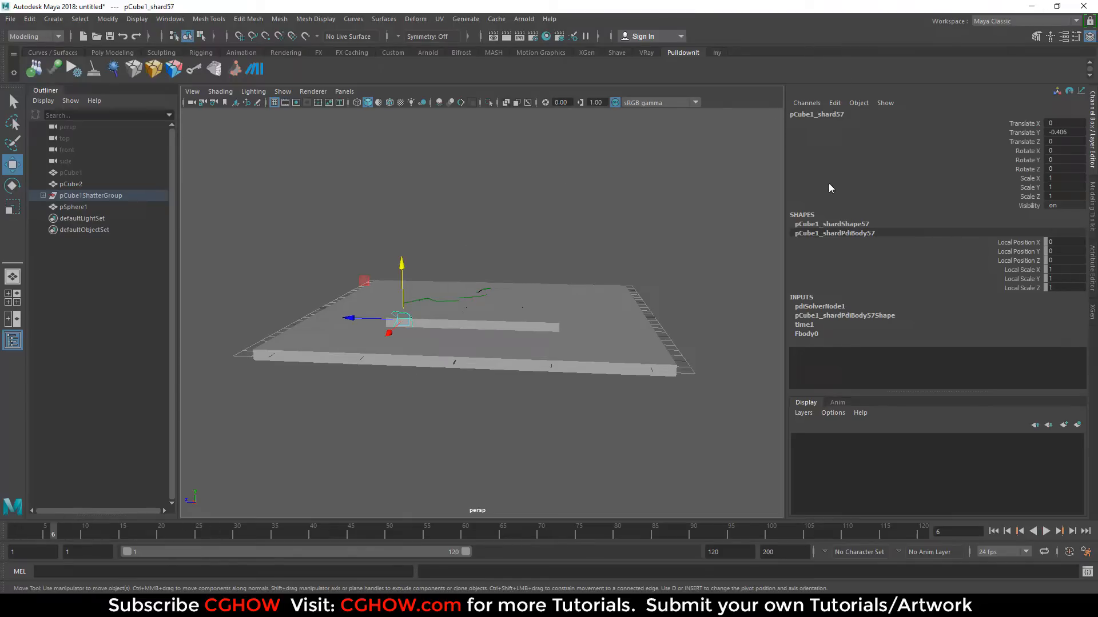
Step: Close Maya without saving the scene and switch to Unreal Engine
click(1083, 6)
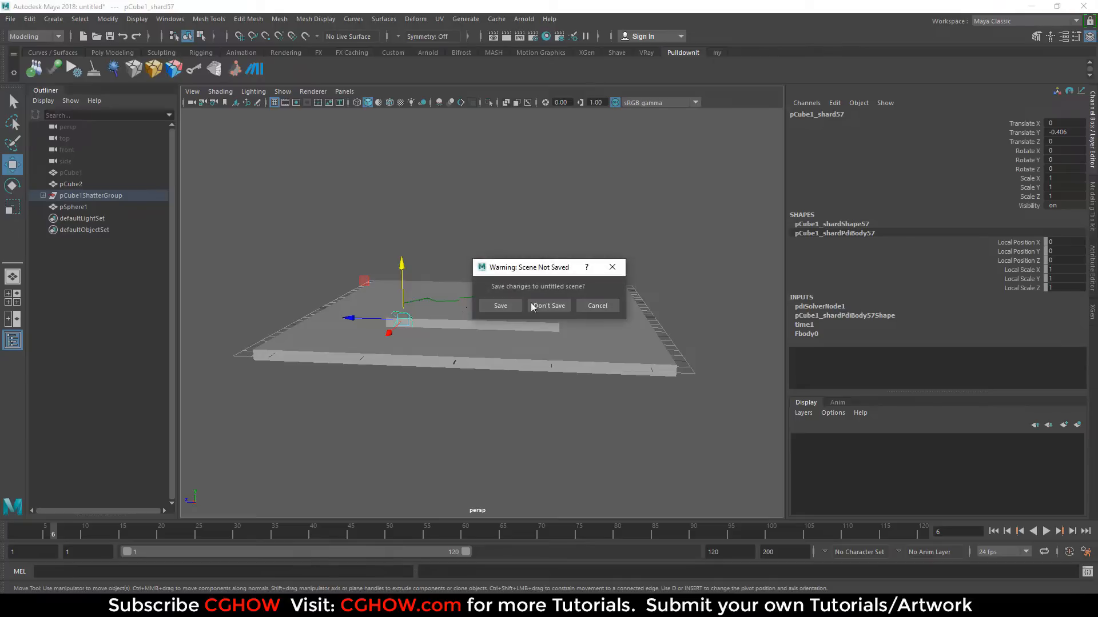
click(549, 306)
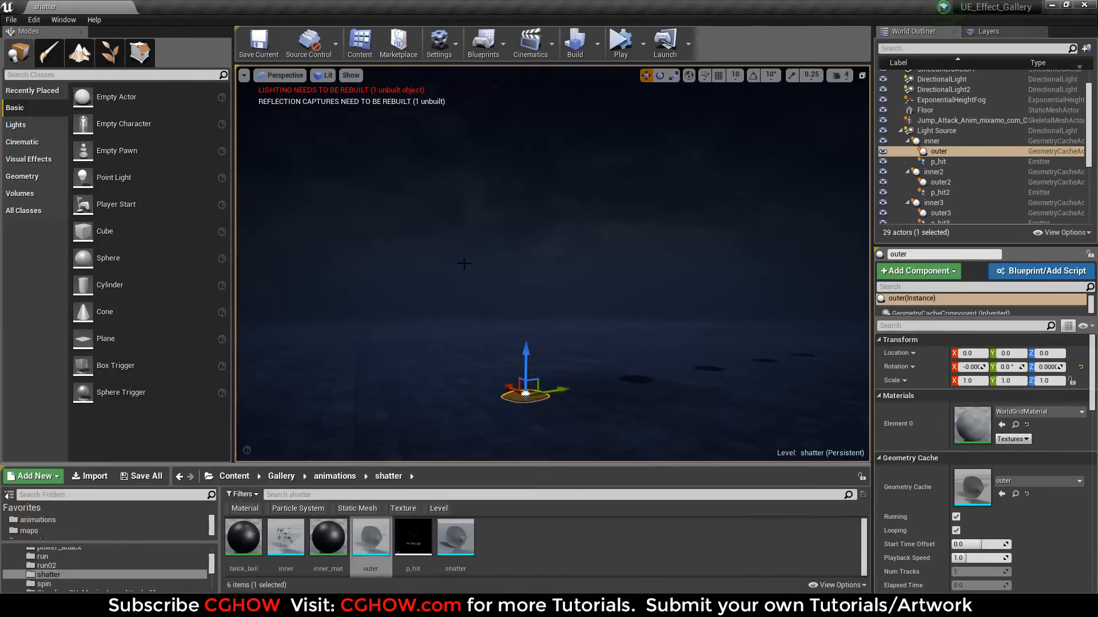
Step: Review the outer actor's Geometry Cache playback settings, play the shatter level to watch the effect and stop it
scroll(972, 494, down, 2)
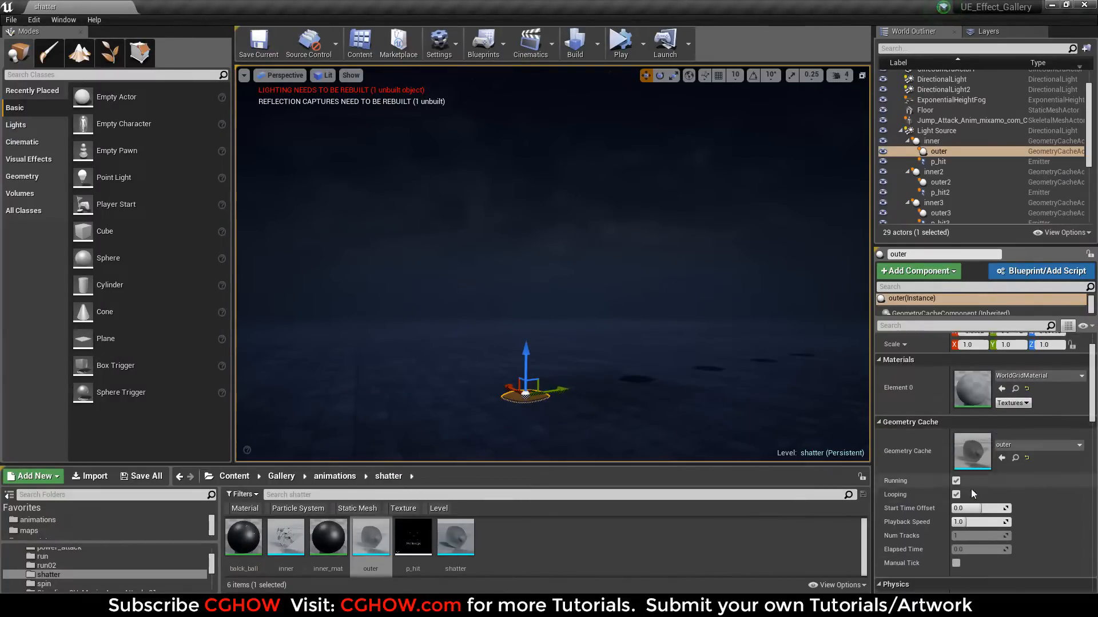
scroll(972, 494, down, 2)
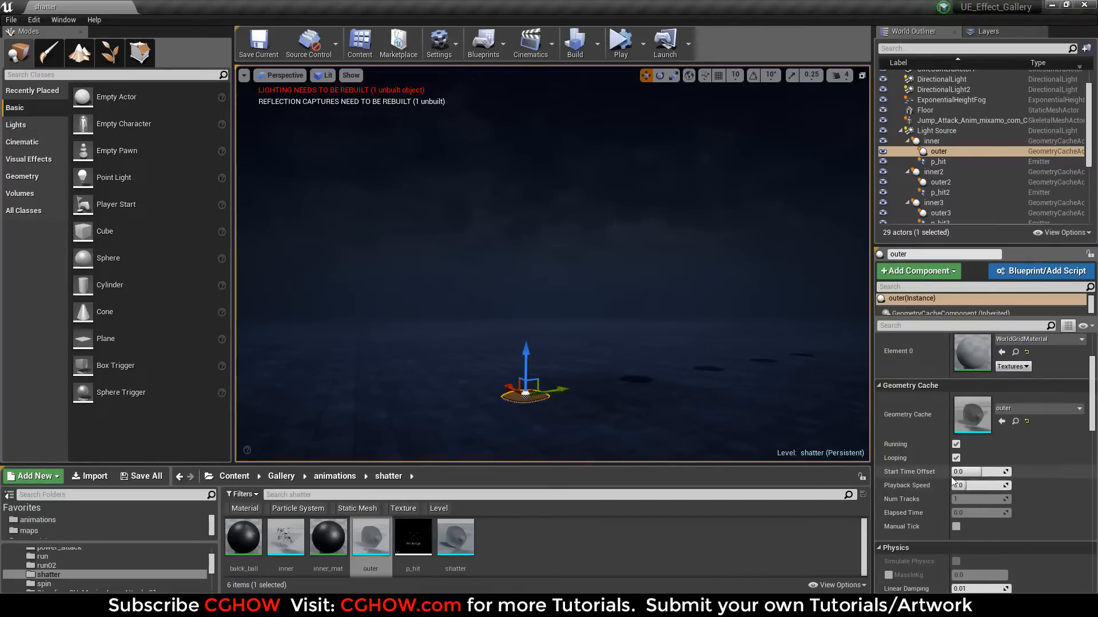
click(620, 45)
click(552, 388)
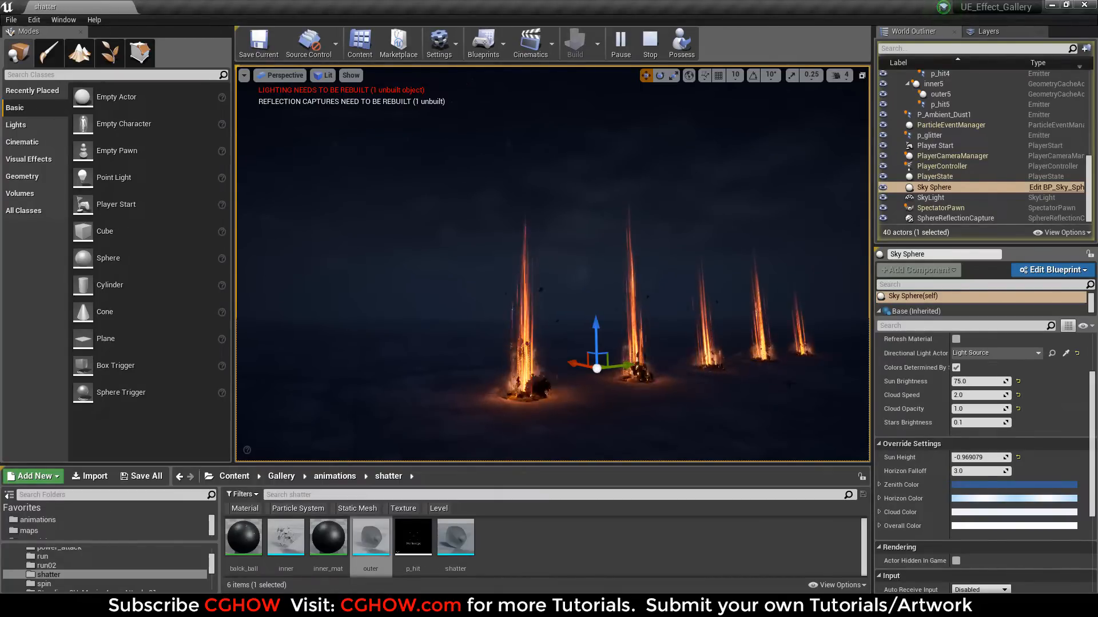
click(650, 41)
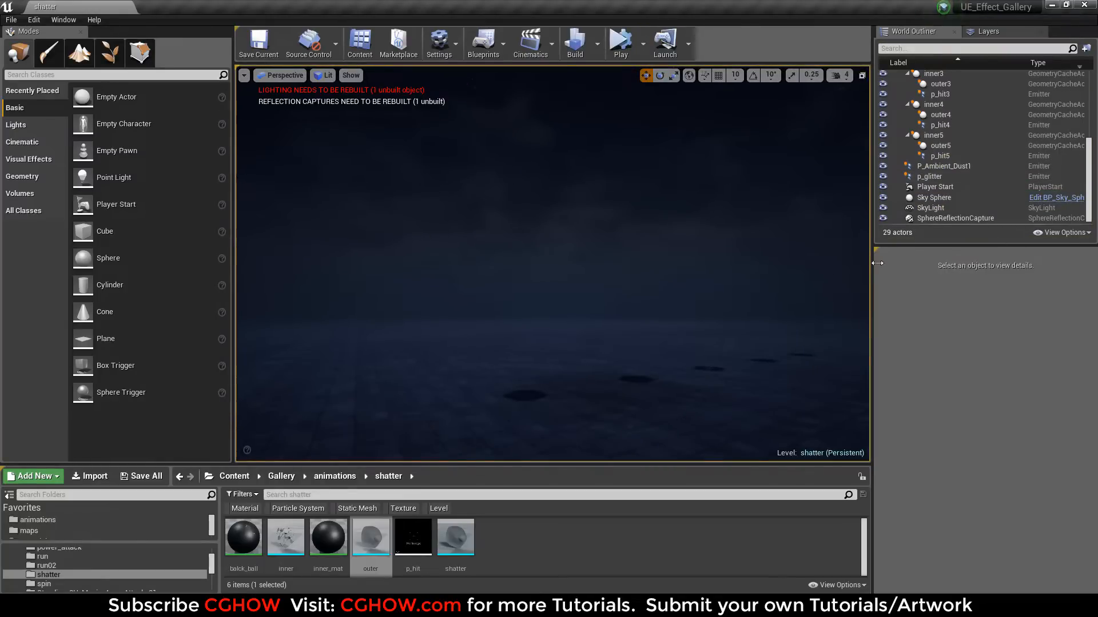
Step: Select the p_hit4 emitter, open the p_hit particle system and float its editor window over the level
click(943, 126)
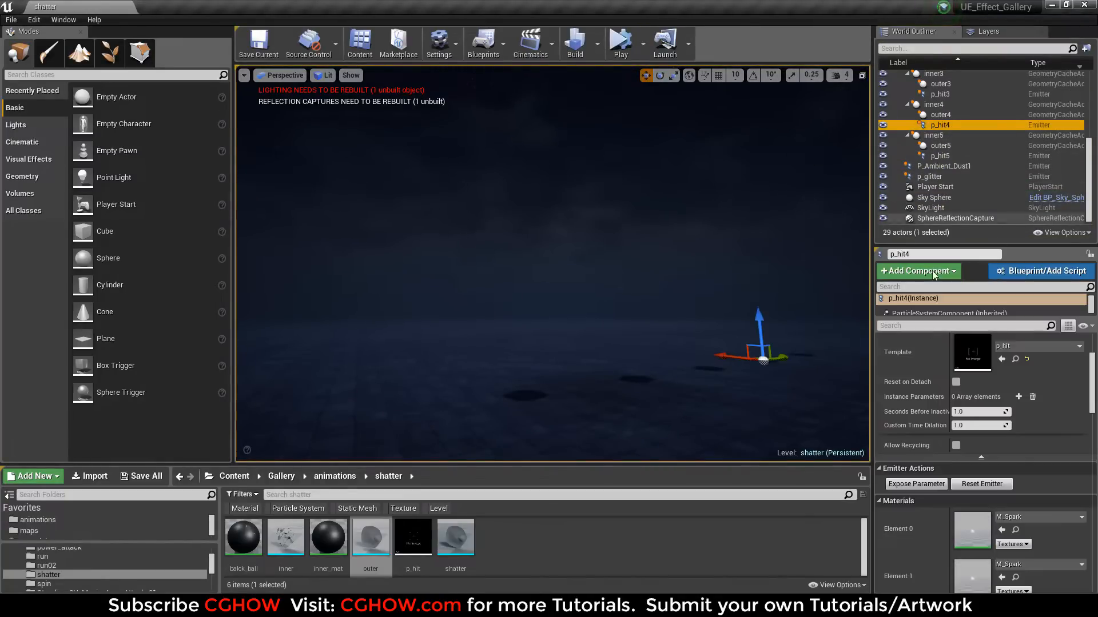
click(423, 537)
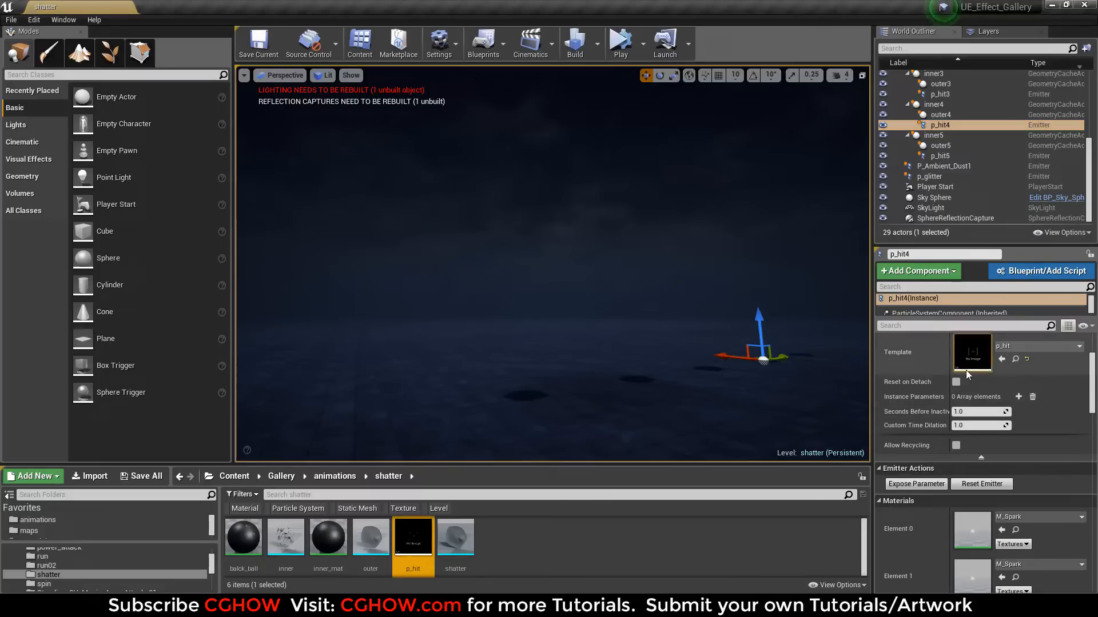
double_click(428, 538)
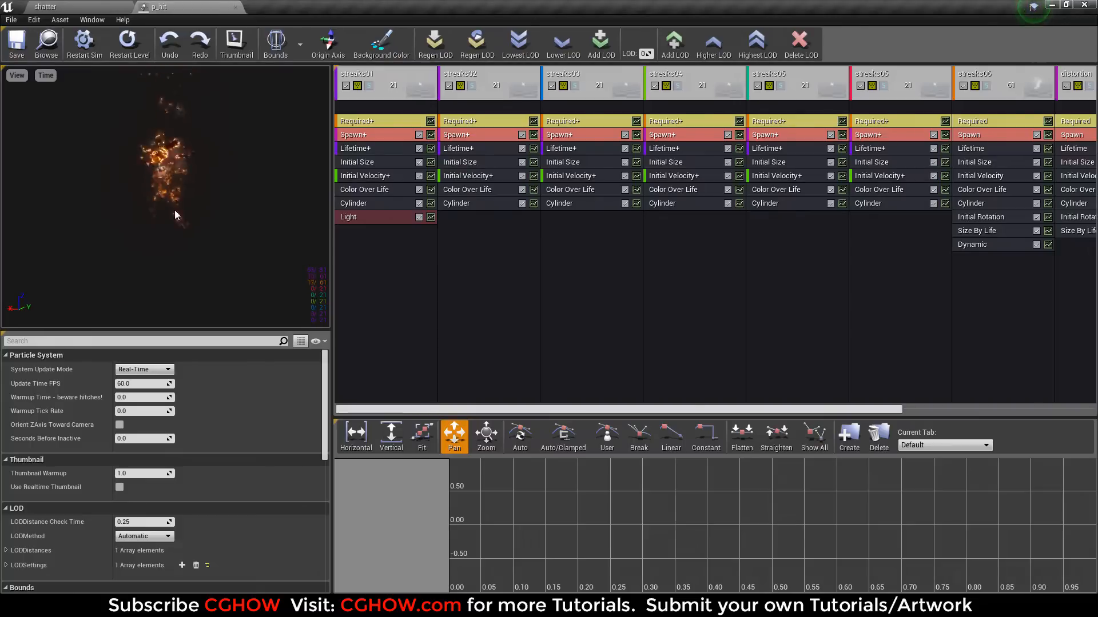
drag(184, 11, 497, 432)
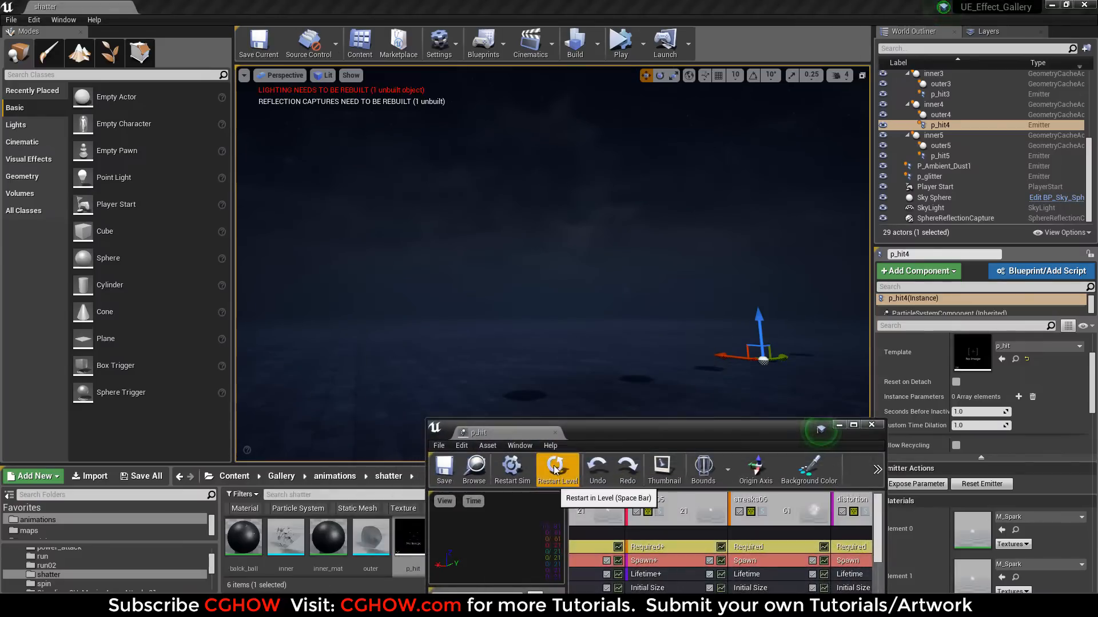
Step: Preview p_hit in the shatter level by restarting it in the level and by playing and stopping the level
click(554, 470)
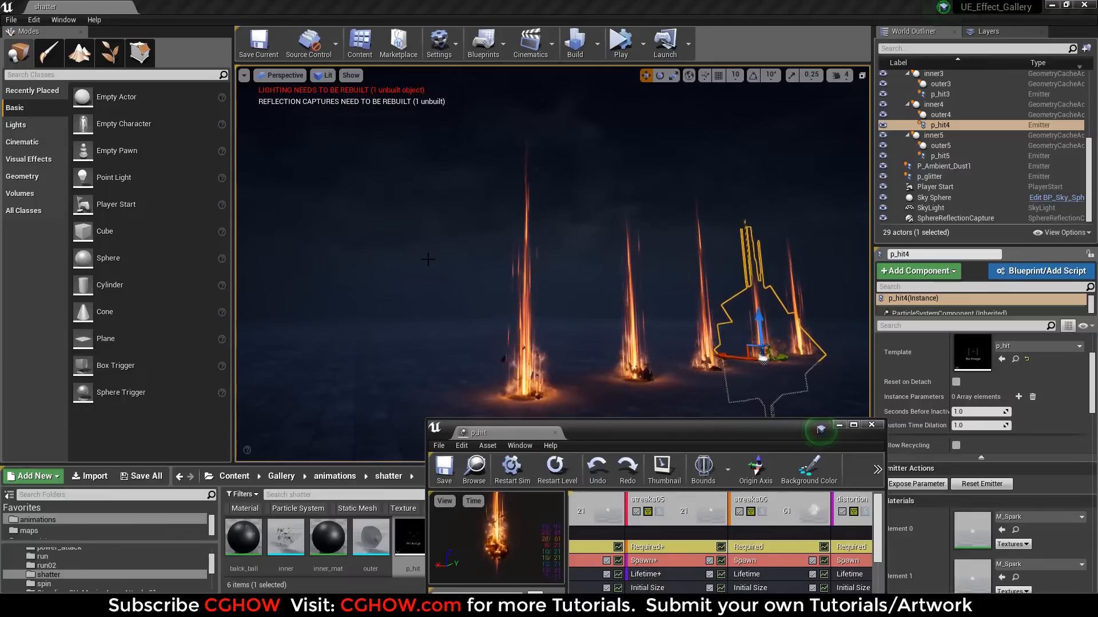
click(428, 259)
click(541, 479)
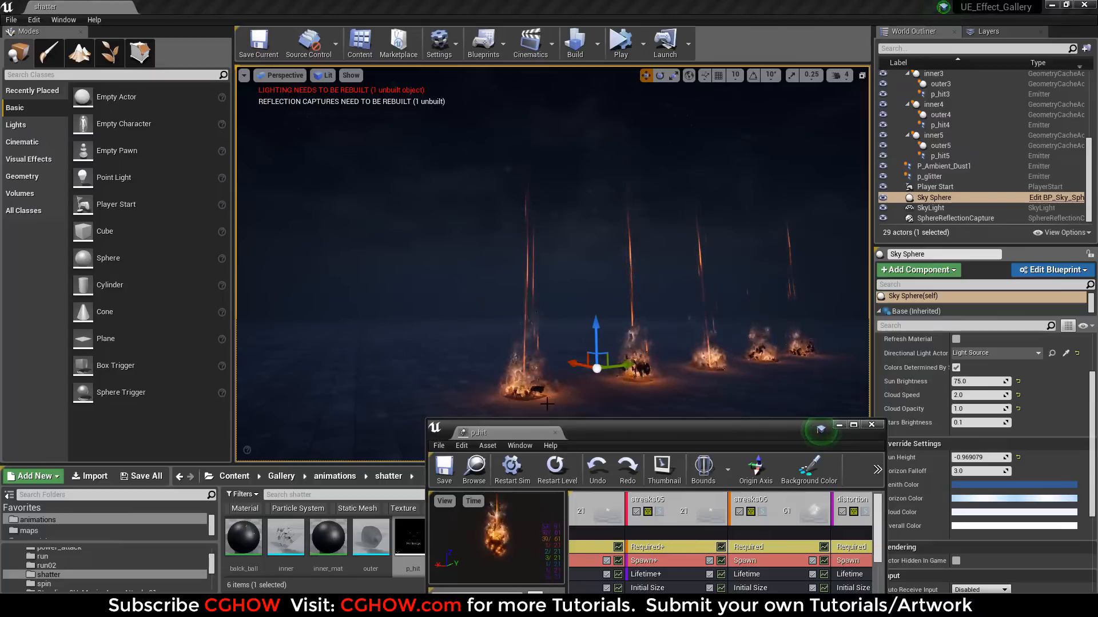
click(621, 43)
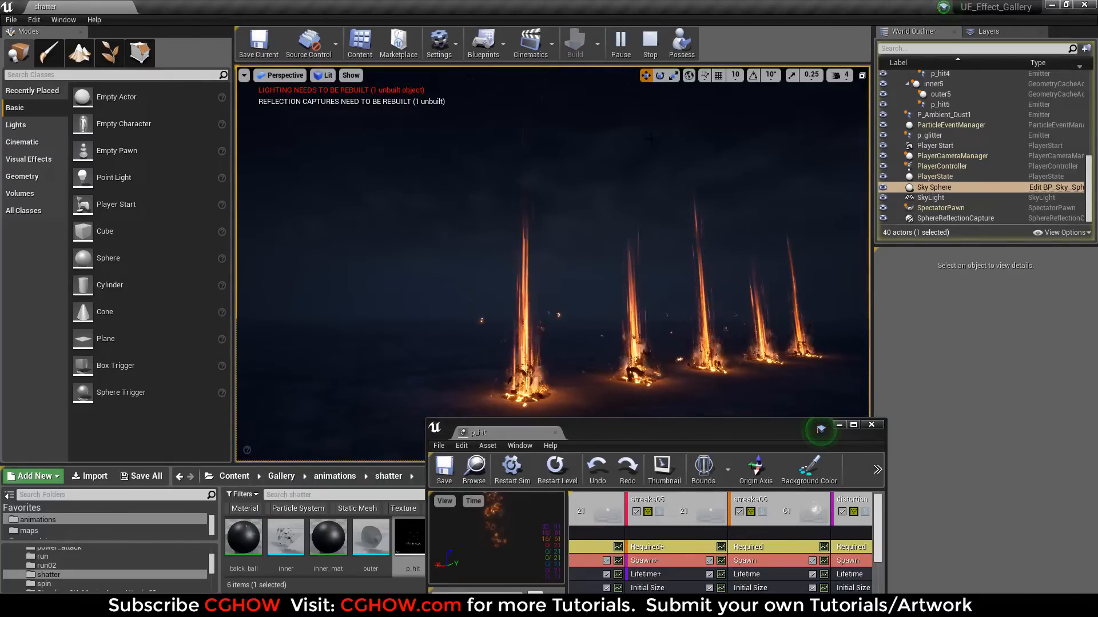
click(650, 52)
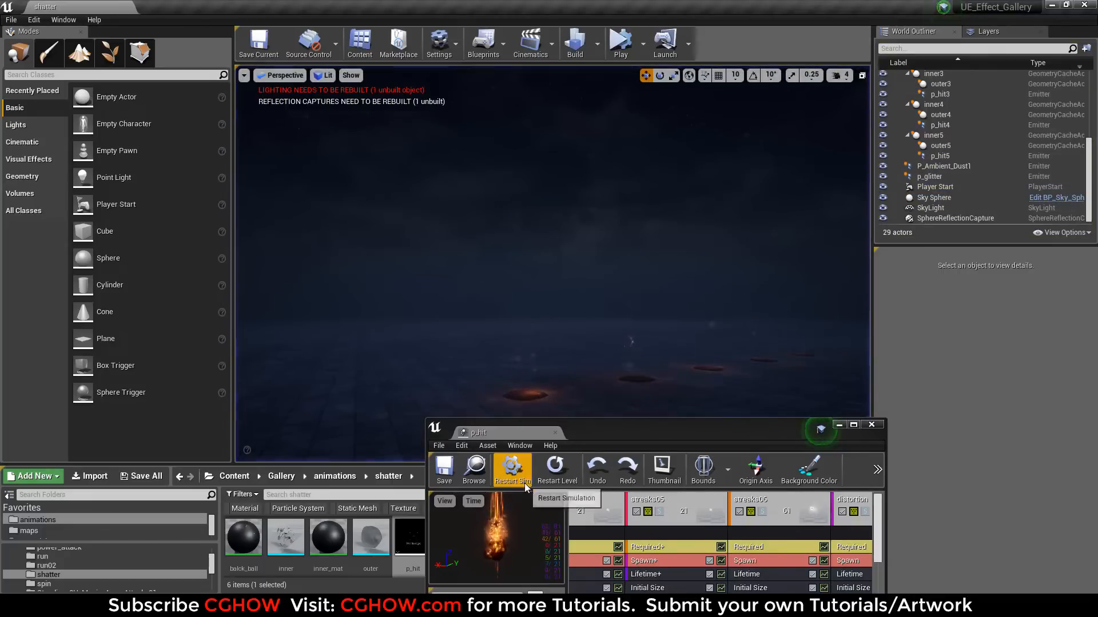
click(554, 471)
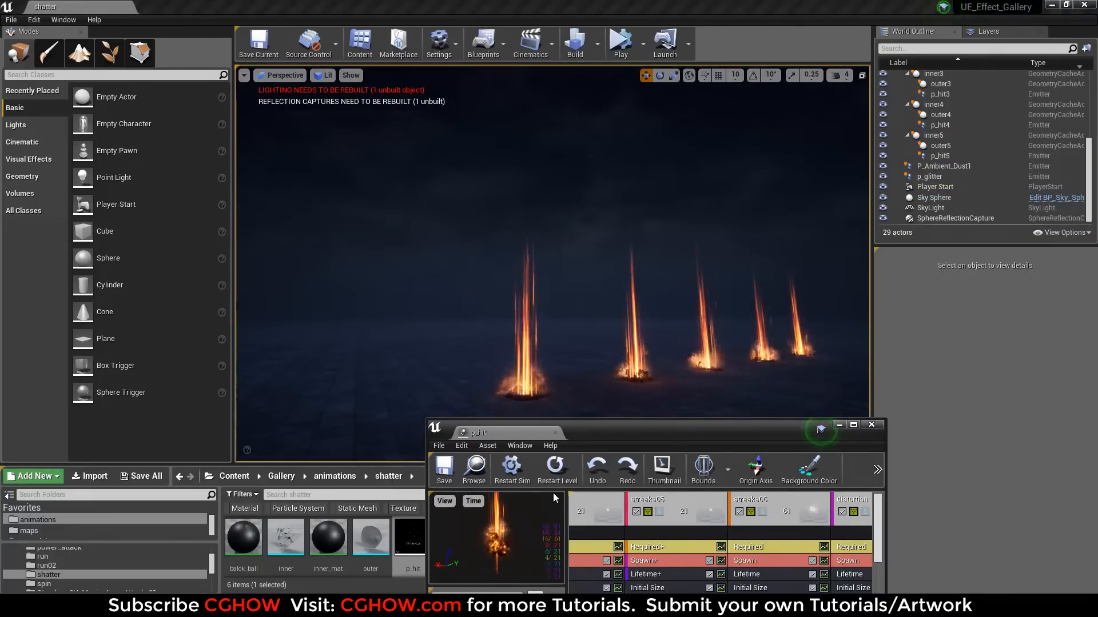
Step: Dock the p_hit editor back beside the level and solo the streaks01 emitter
drag(534, 436, 246, 9)
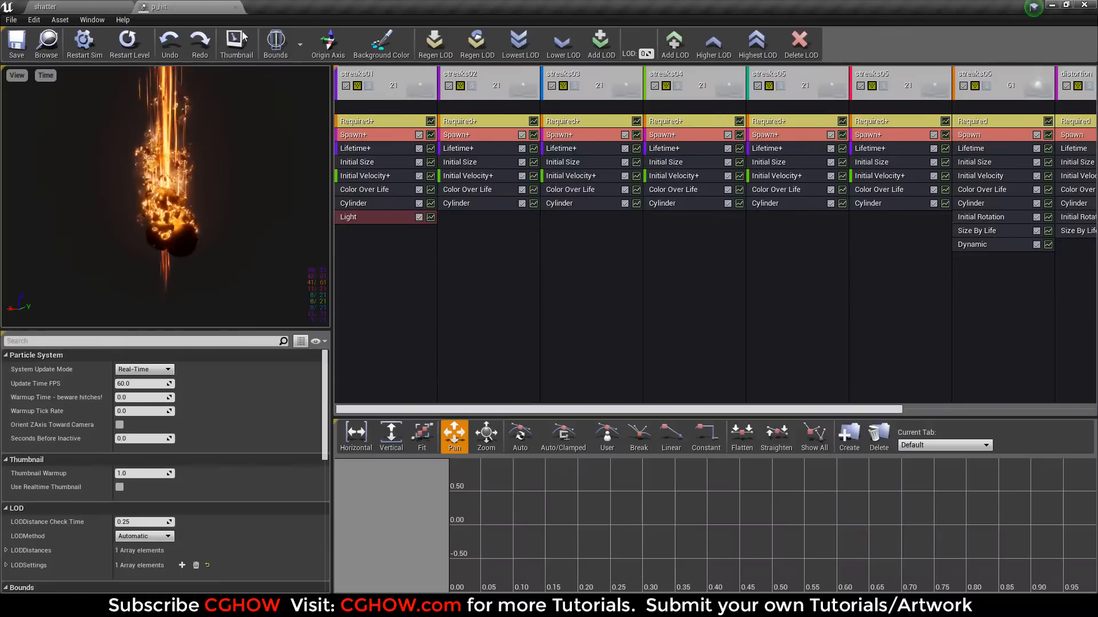
click(368, 86)
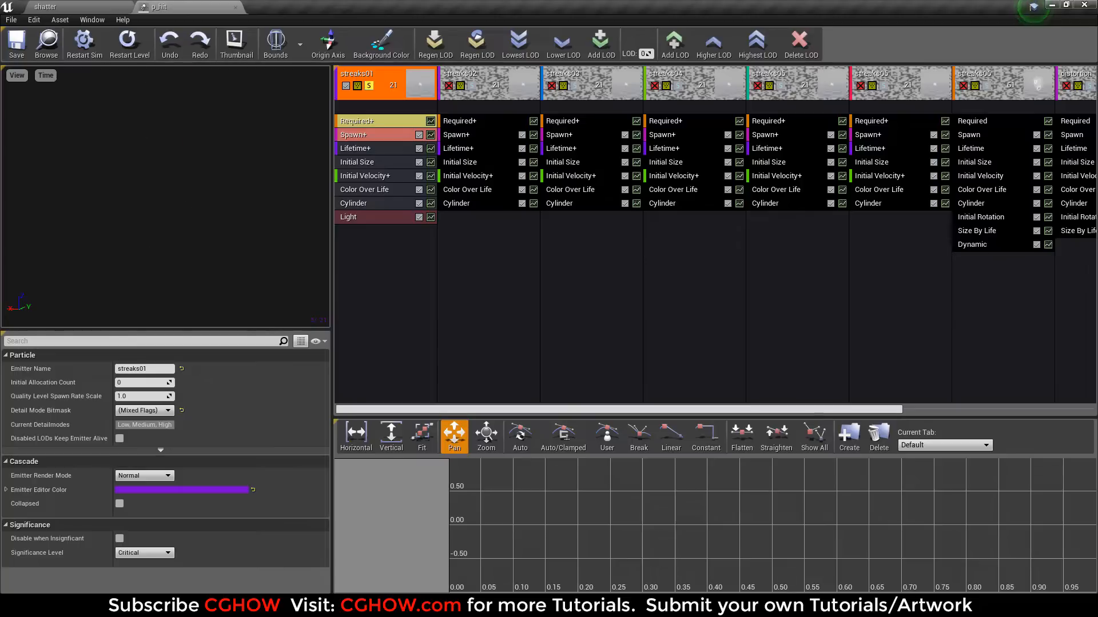
Step: Enable 3D draw mode on the Cylinder module of streaks01
click(373, 204)
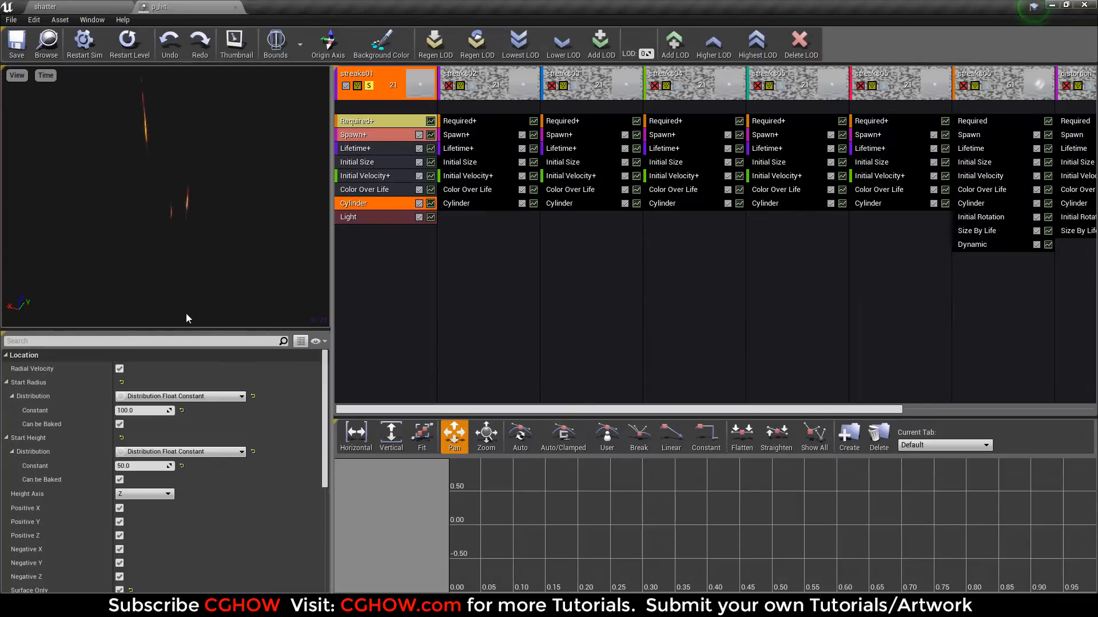
scroll(177, 455, down, 10)
click(119, 565)
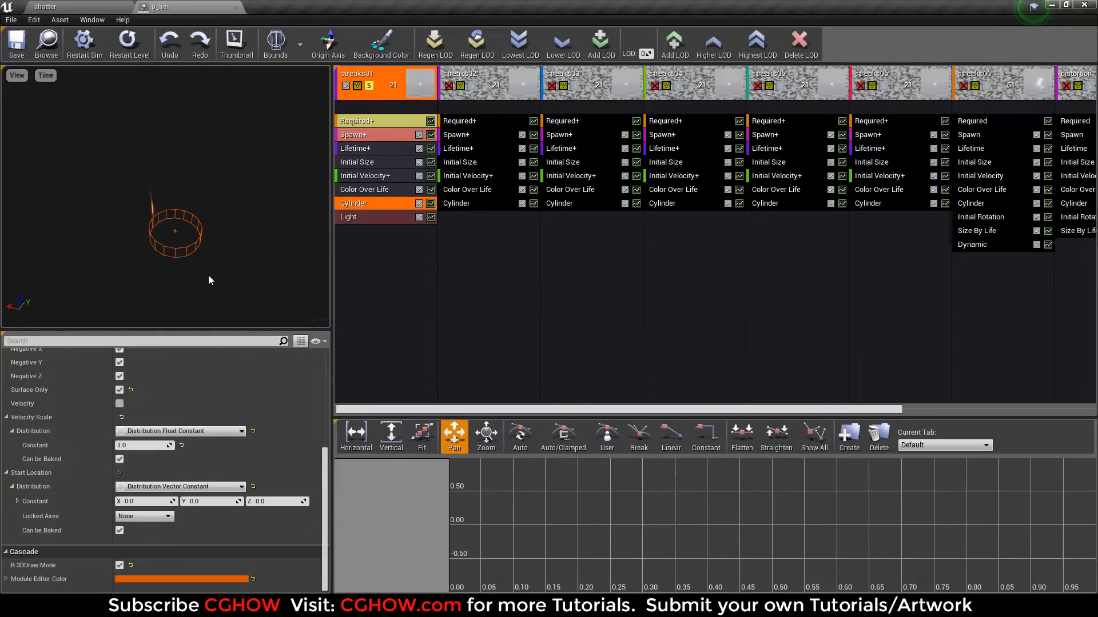
scroll(172, 434, up, 10)
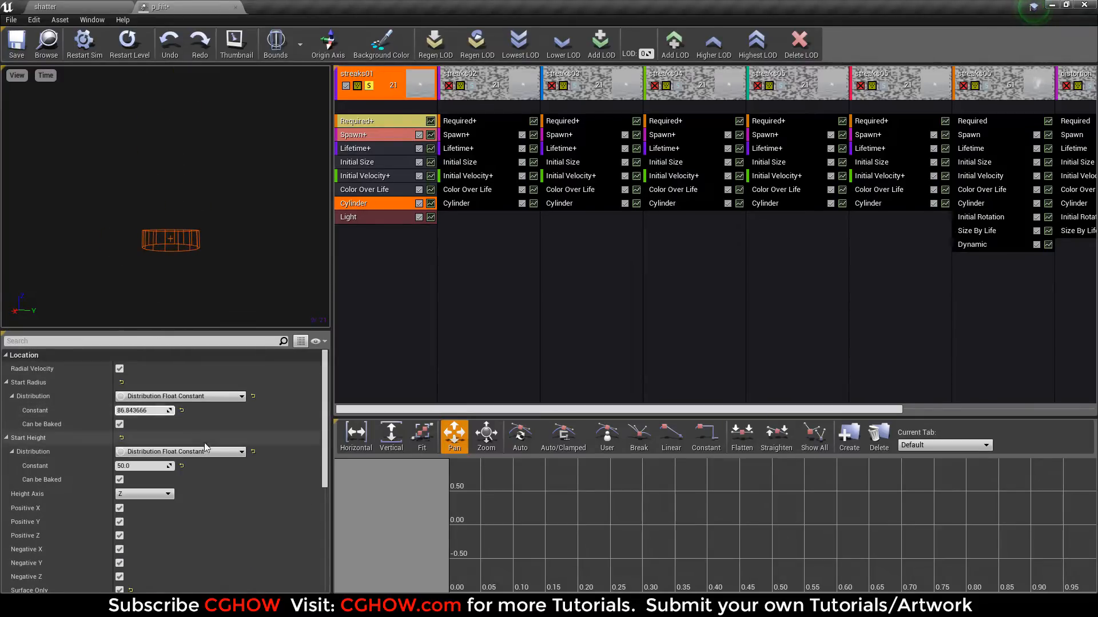
key(ctrl+z)
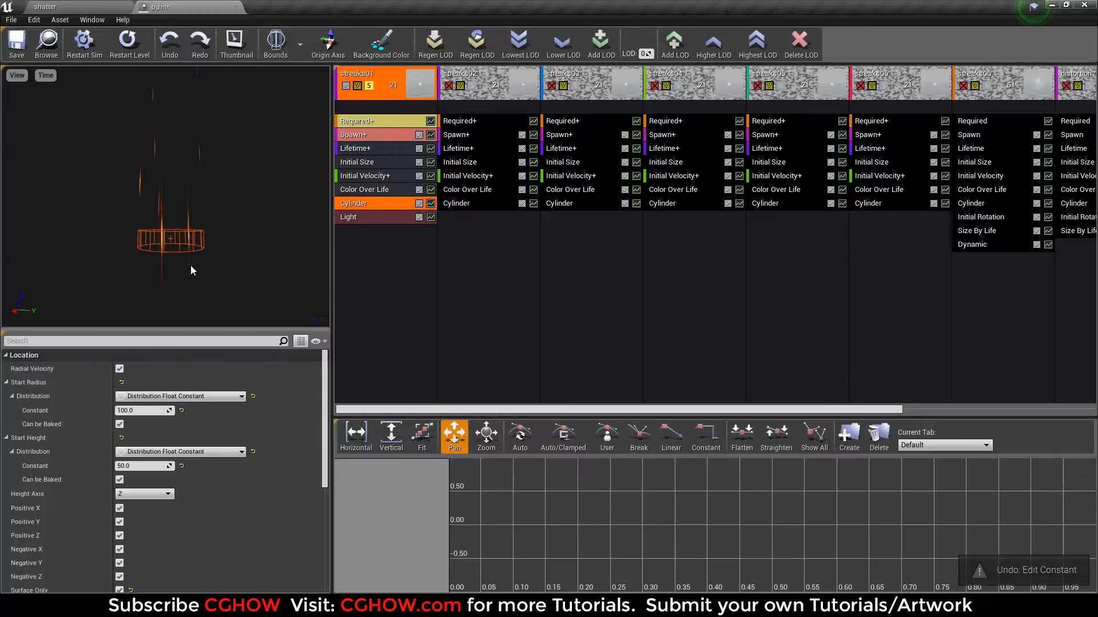
drag(190, 265, 175, 281)
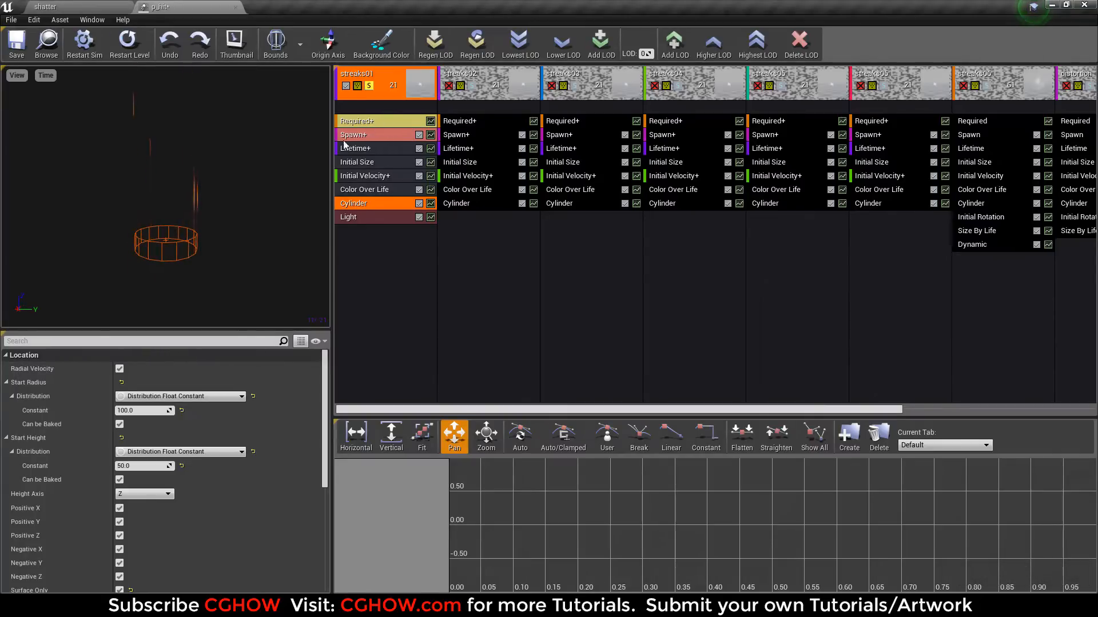
Step: Examine the Initial Velocity and Light module settings of the streaks01 emitter
click(400, 175)
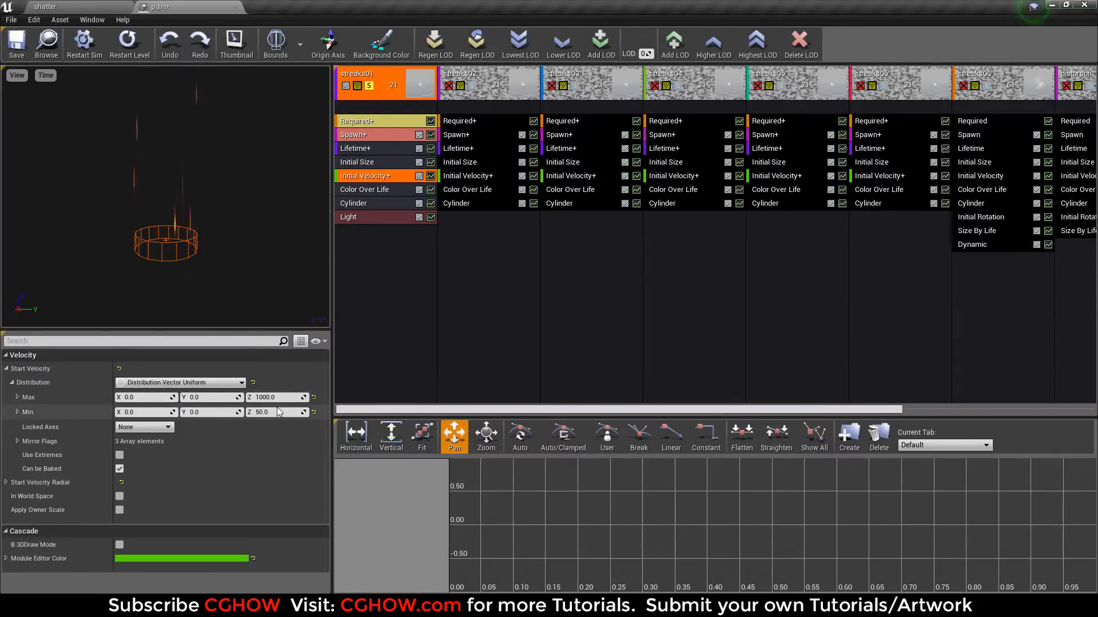
click(359, 219)
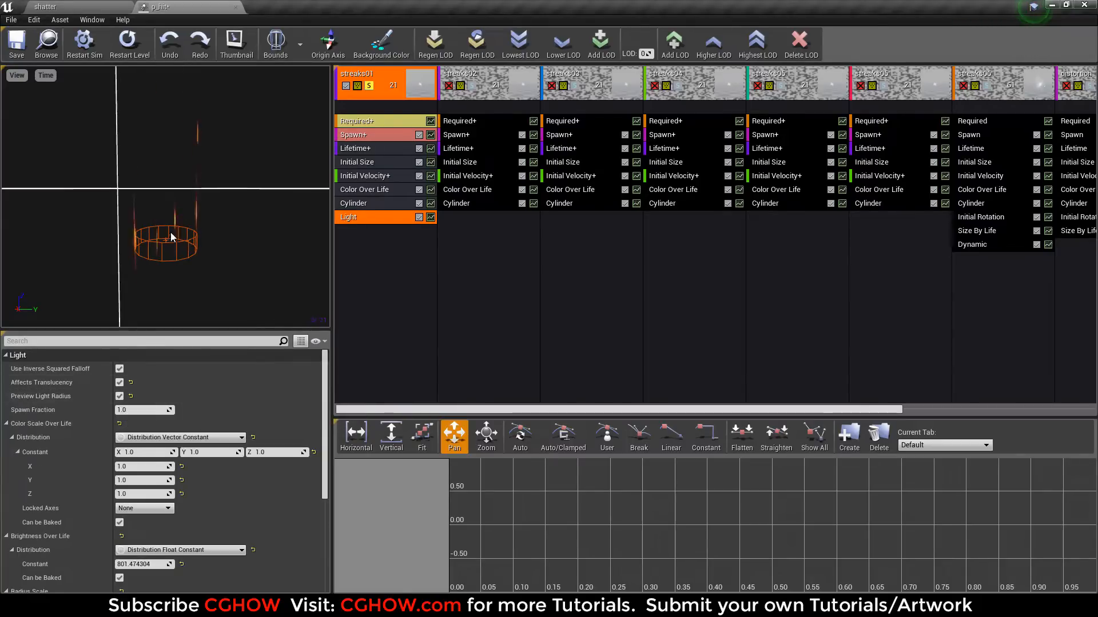
Step: Turn off the light radius preview on the Light module of streaks01
scroll(170, 223, down, 5)
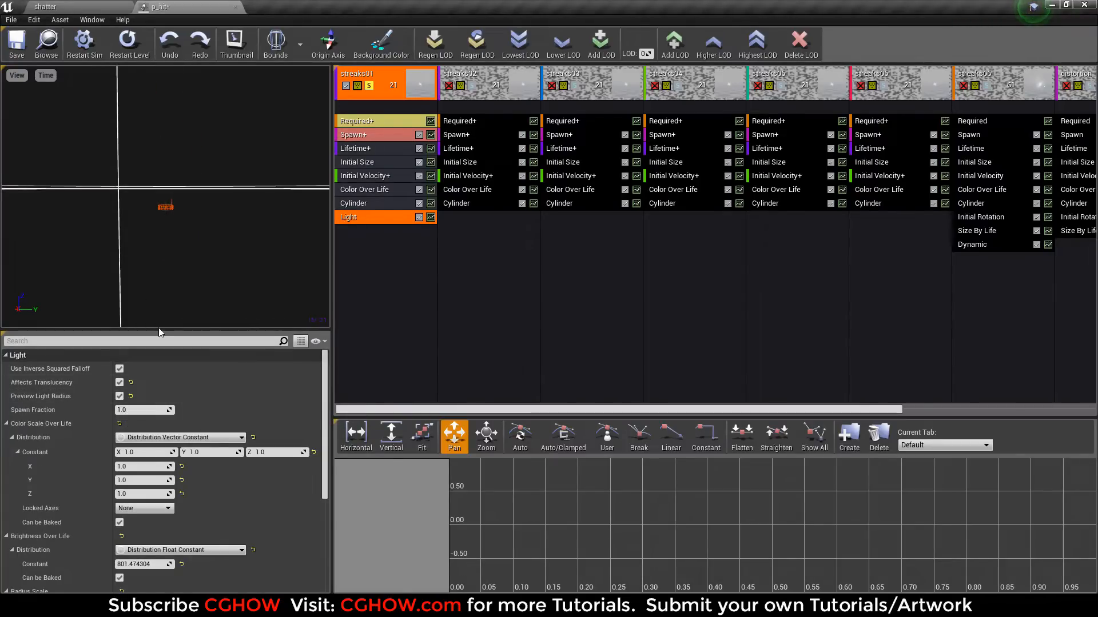
click(121, 396)
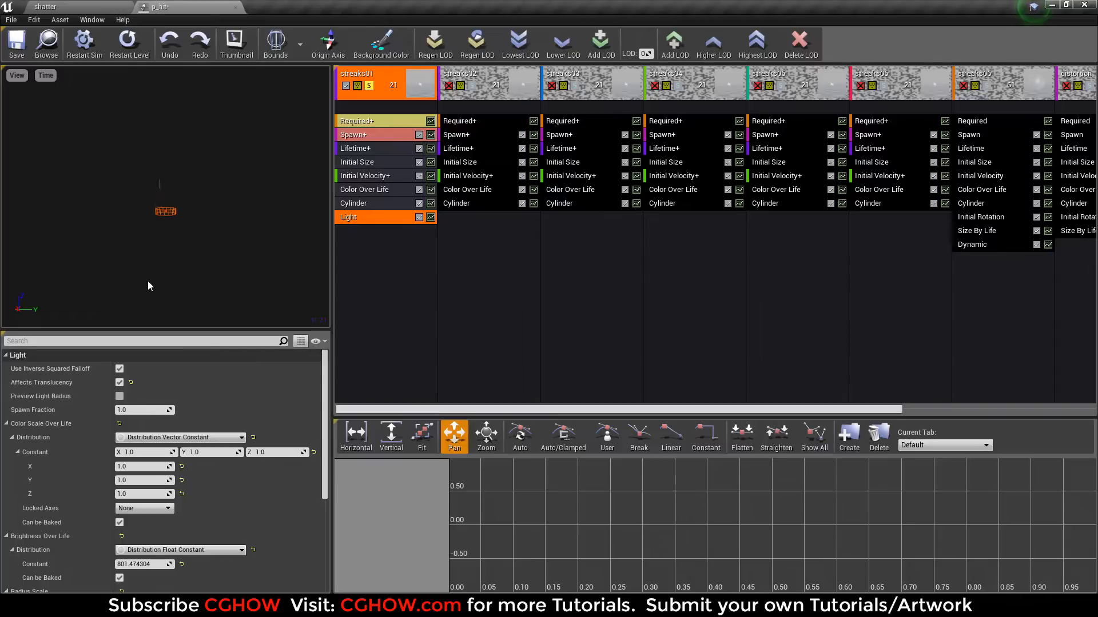
Step: Examine the Color Over Life, Initial Size and Lifetime settings of the streaks01 emitter
click(366, 190)
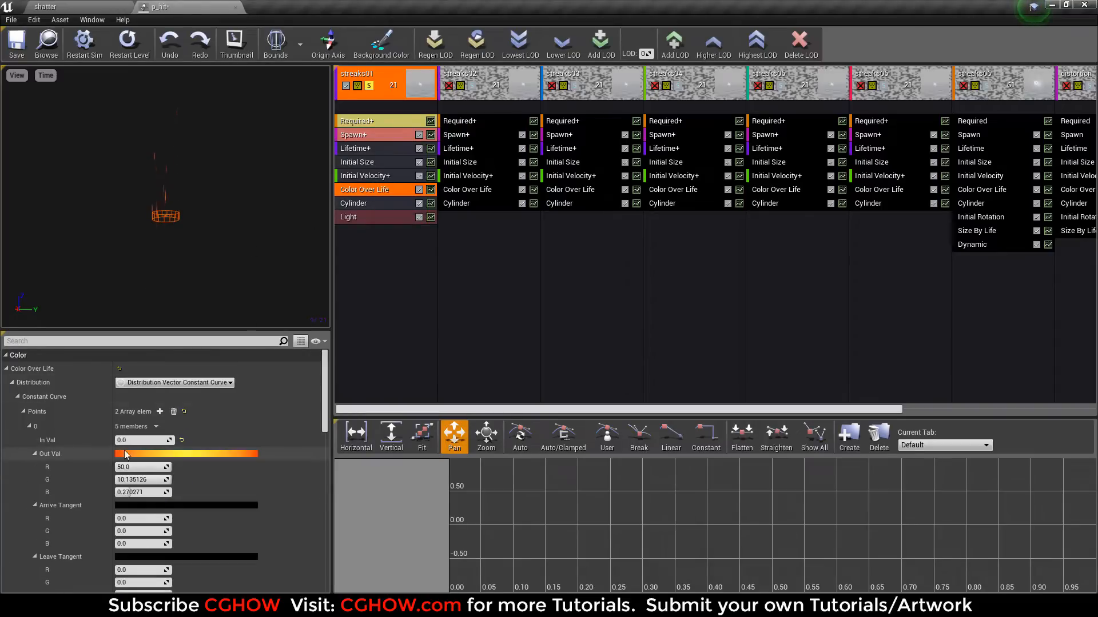
scroll(135, 489, down, 4)
scroll(138, 451, up, 4)
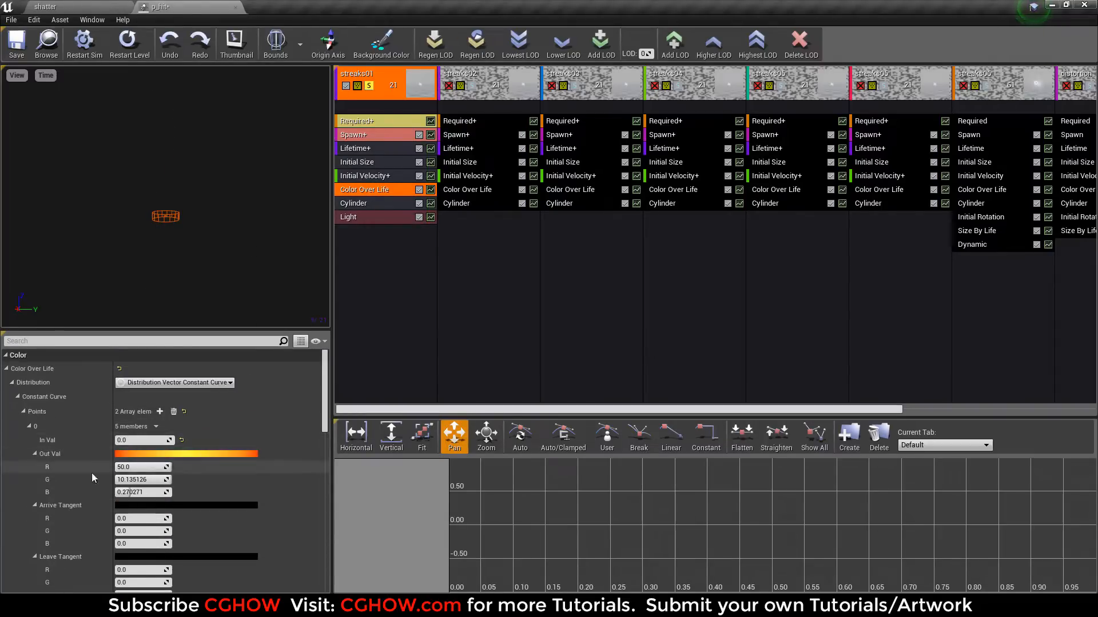
click(380, 165)
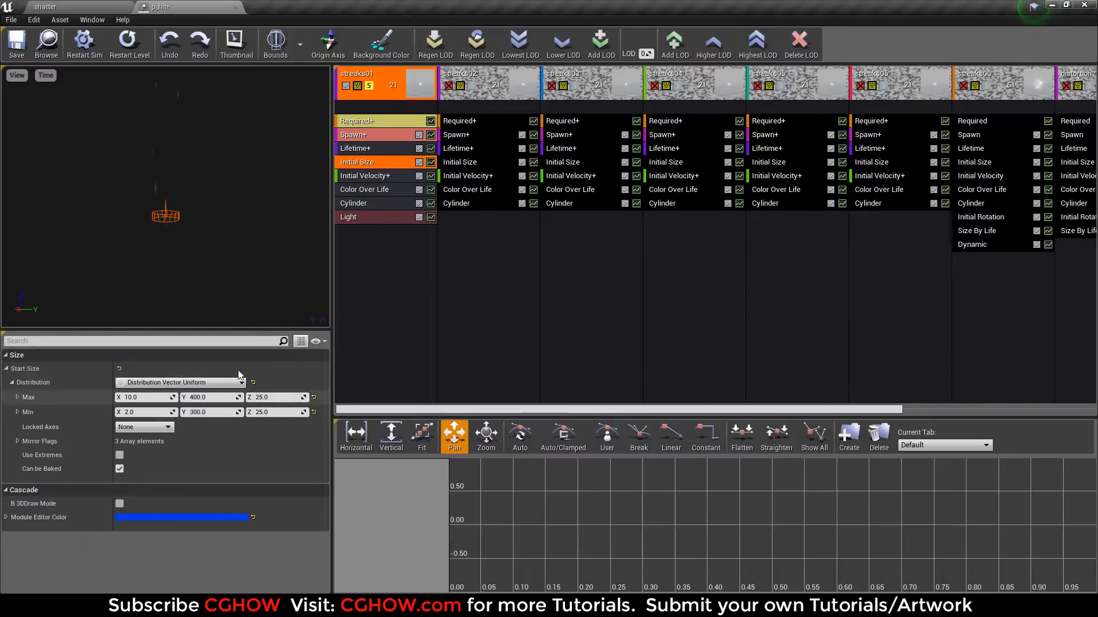
click(369, 148)
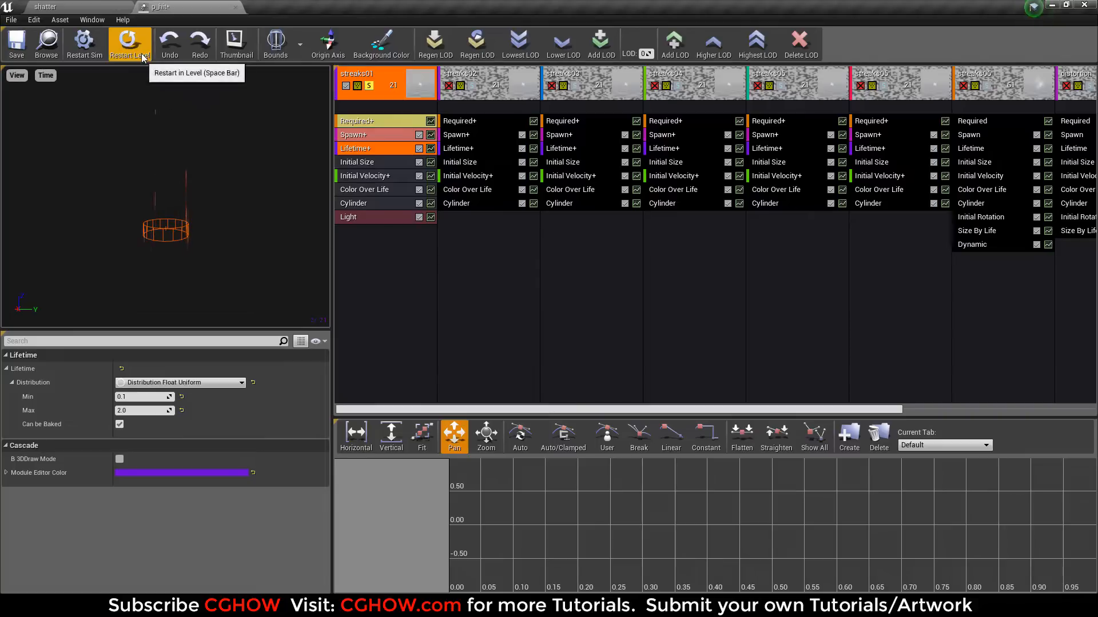
Step: Open the M_Spark material assigned in the Required module of streaks01 and spread its graph nodes apart
click(366, 121)
double_click(146, 385)
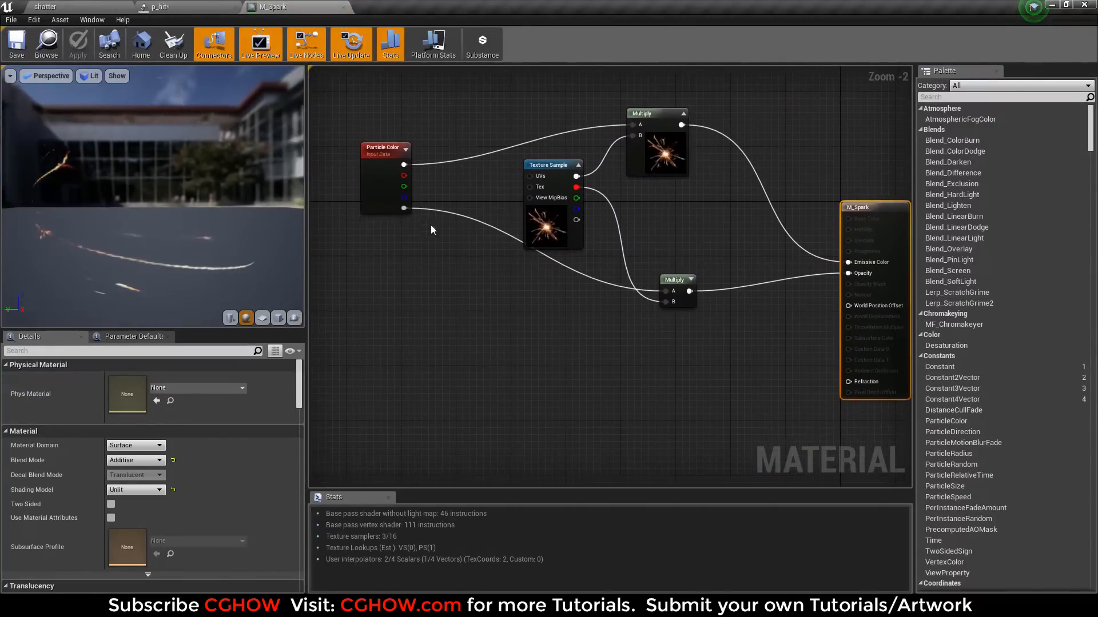
drag(388, 201, 437, 321)
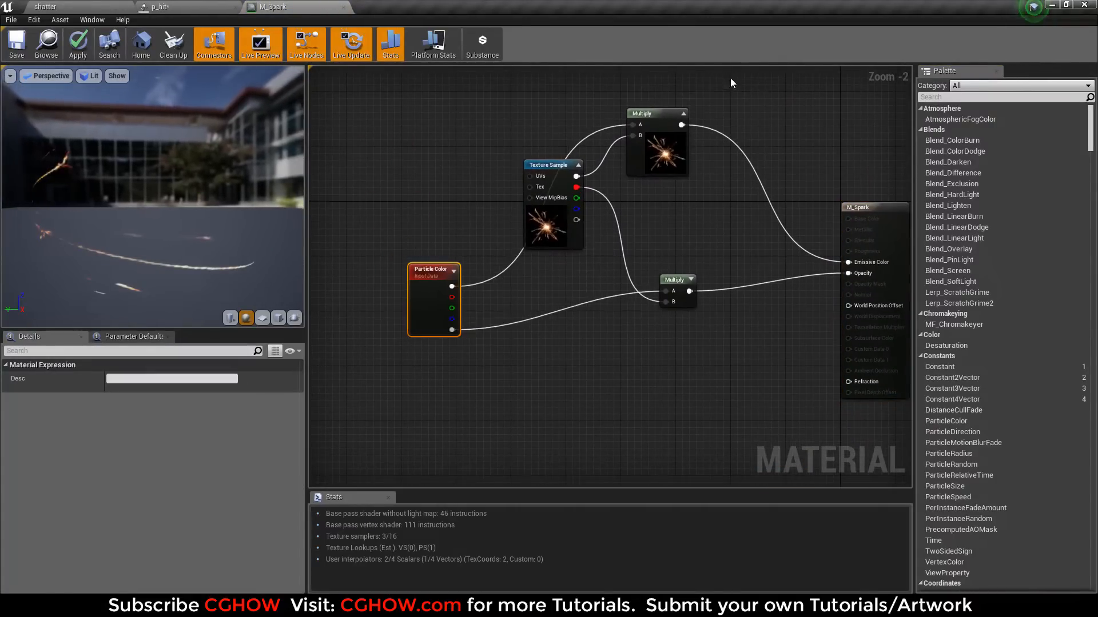
drag(671, 303, 674, 361)
drag(549, 241, 441, 208)
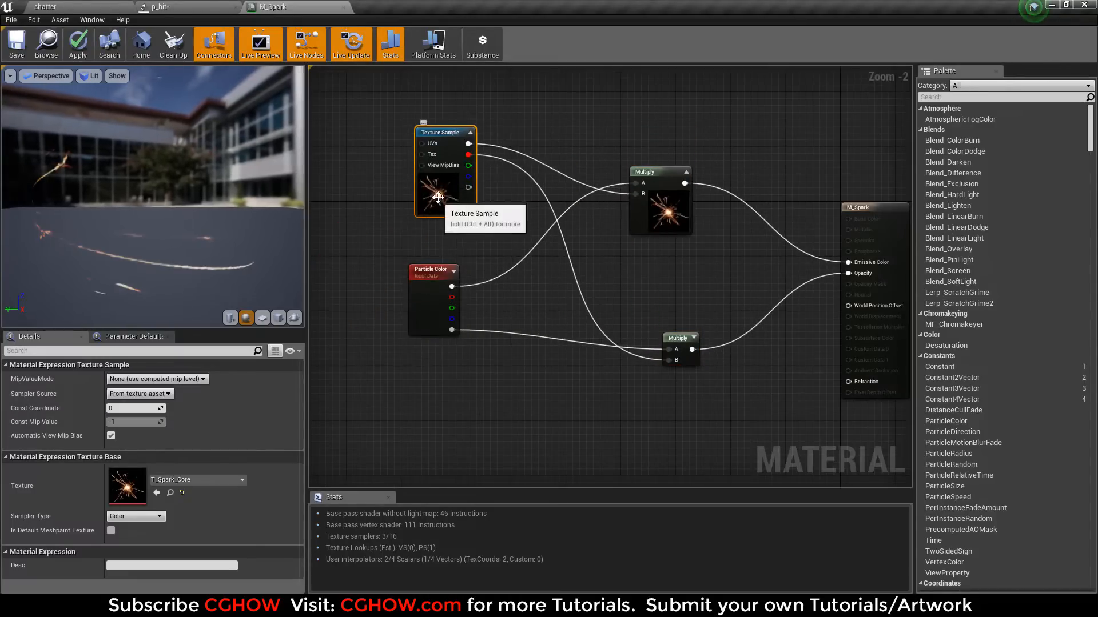
Step: Inspect the T_Spark_Core texture used by M_Spark and close the material without applying the node changes
double_click(119, 480)
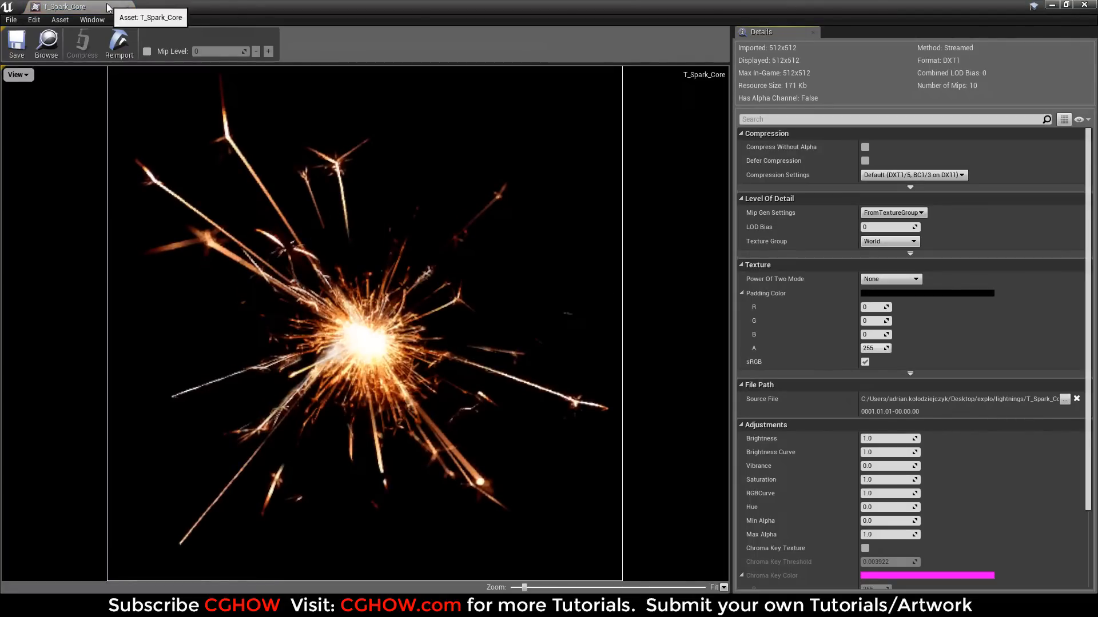
click(126, 7)
click(344, 7)
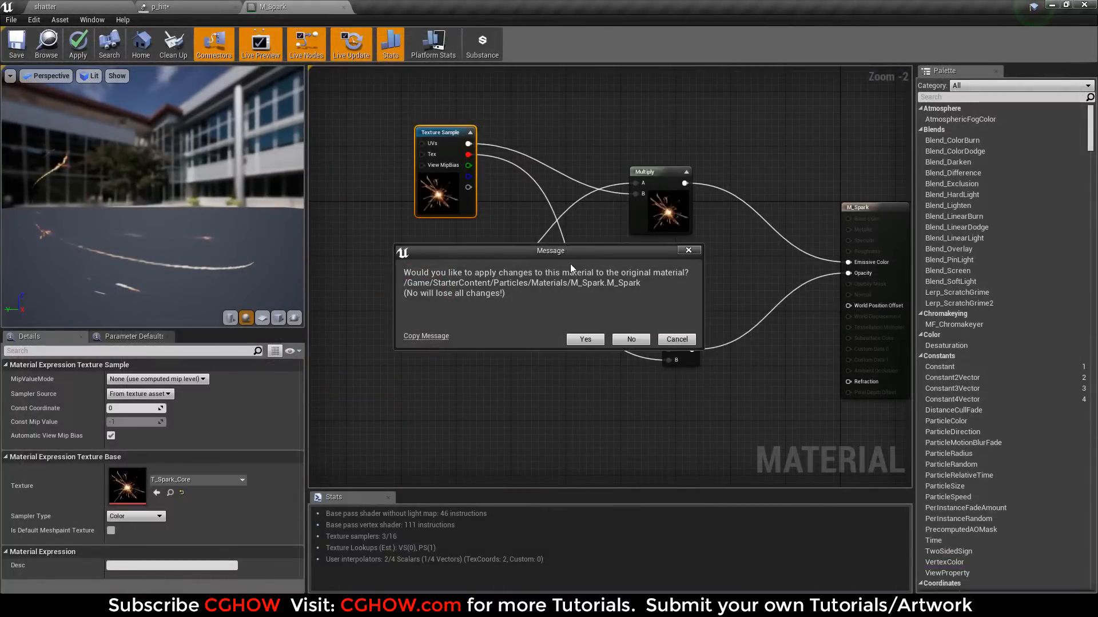
click(627, 342)
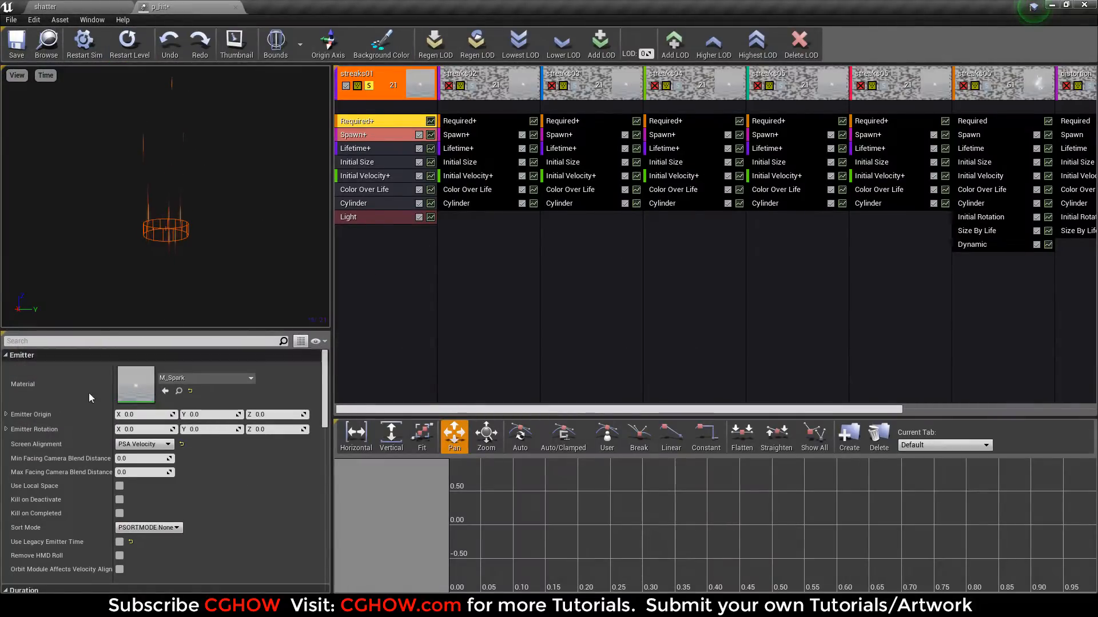
Step: Review the Initial Size settings of streaks01 and replay the effect to examine its streaks from another angle
click(367, 163)
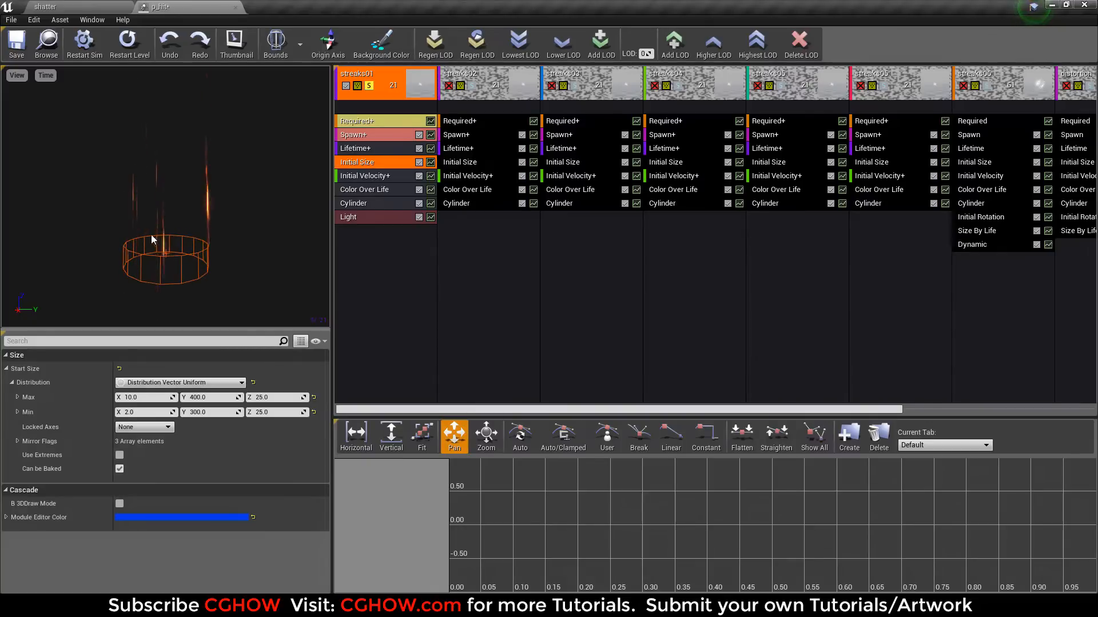
click(128, 44)
mouse_move(143, 172)
mouse_down()
mouse_move(214, 197)
mouse_move(279, 186)
mouse_up()
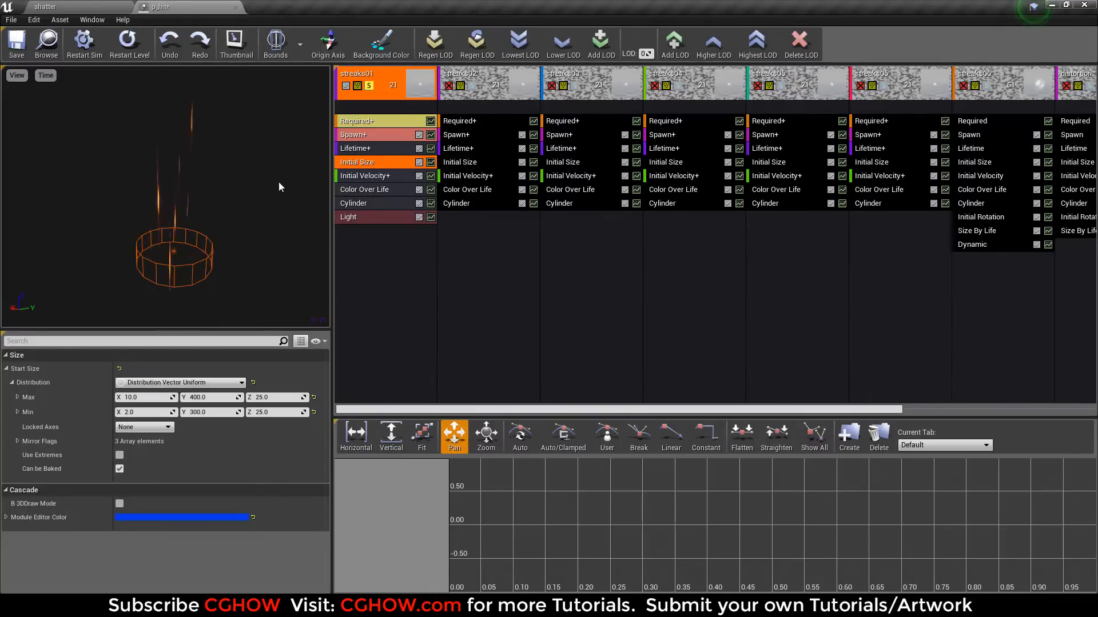
Step: Solo the streaks02 emitter in place of streaks01 and restart the effect in the level
click(369, 89)
click(471, 86)
click(137, 52)
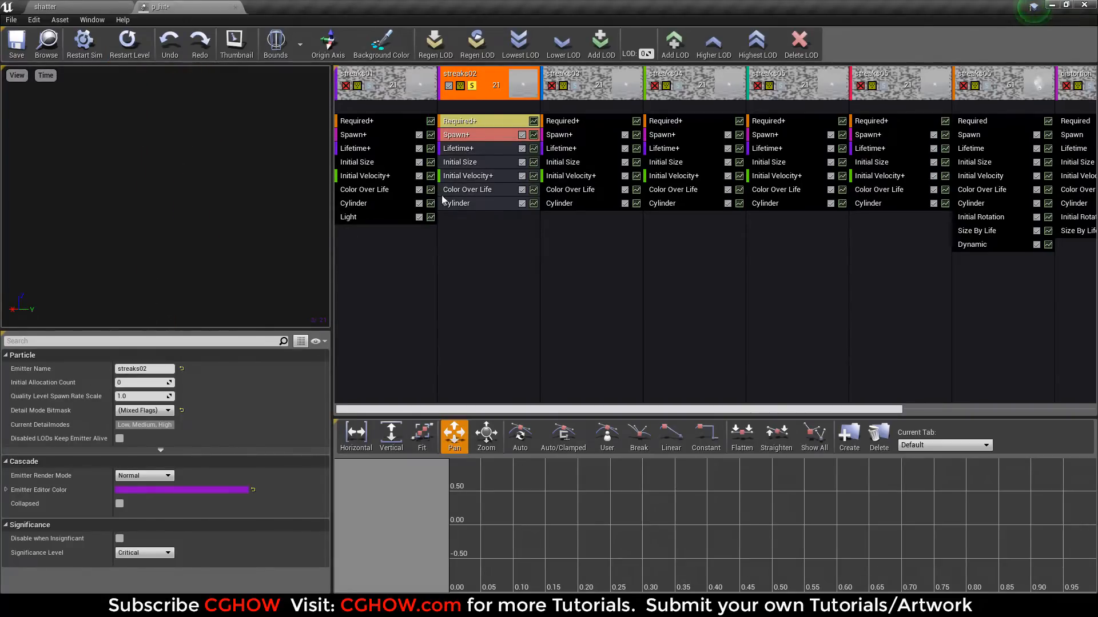
Step: Check the Initial Velocity settings of streaks02 and enable 3D draw mode on its Cylinder module
click(474, 176)
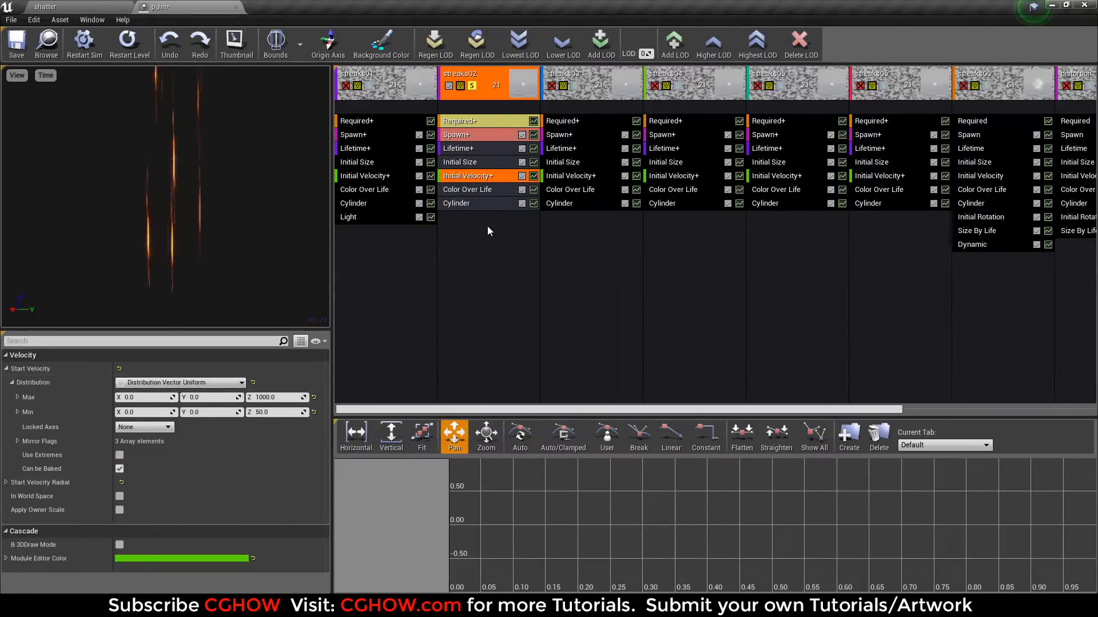
click(487, 206)
scroll(172, 497, down, 10)
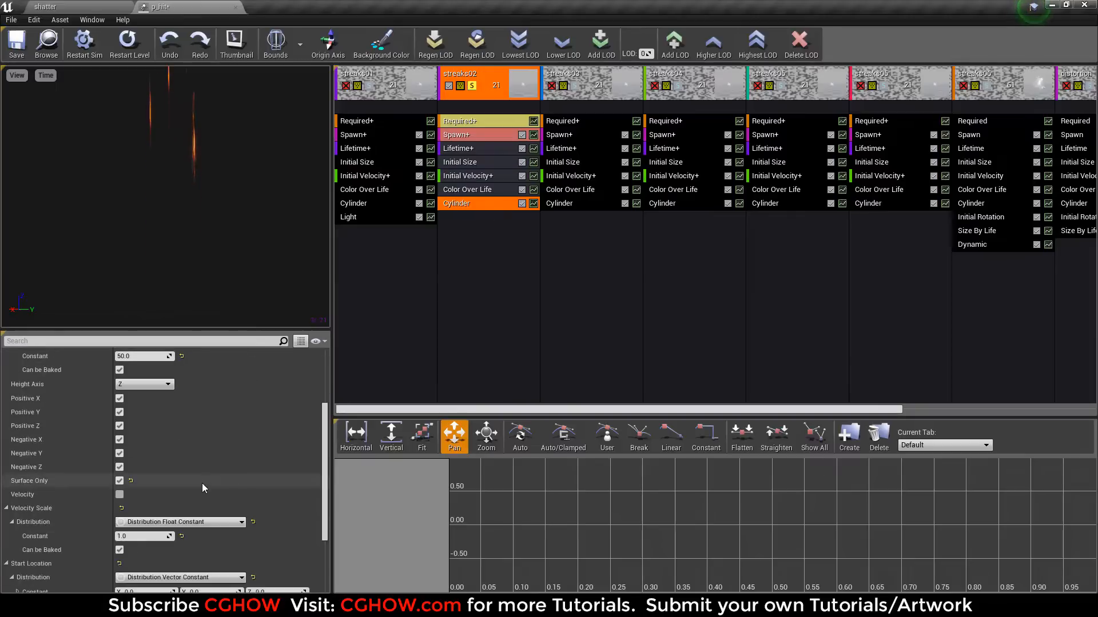
click(120, 565)
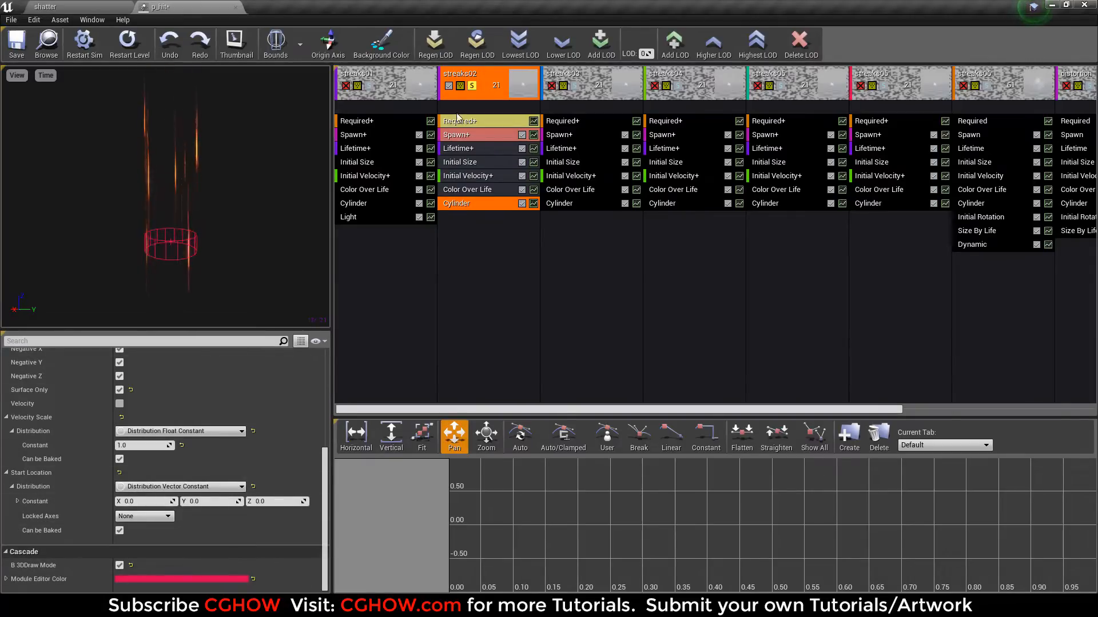
Step: Solo streaks03 in place of streaks02 to preview its streaks, and return to playing all emitters
click(472, 86)
click(574, 87)
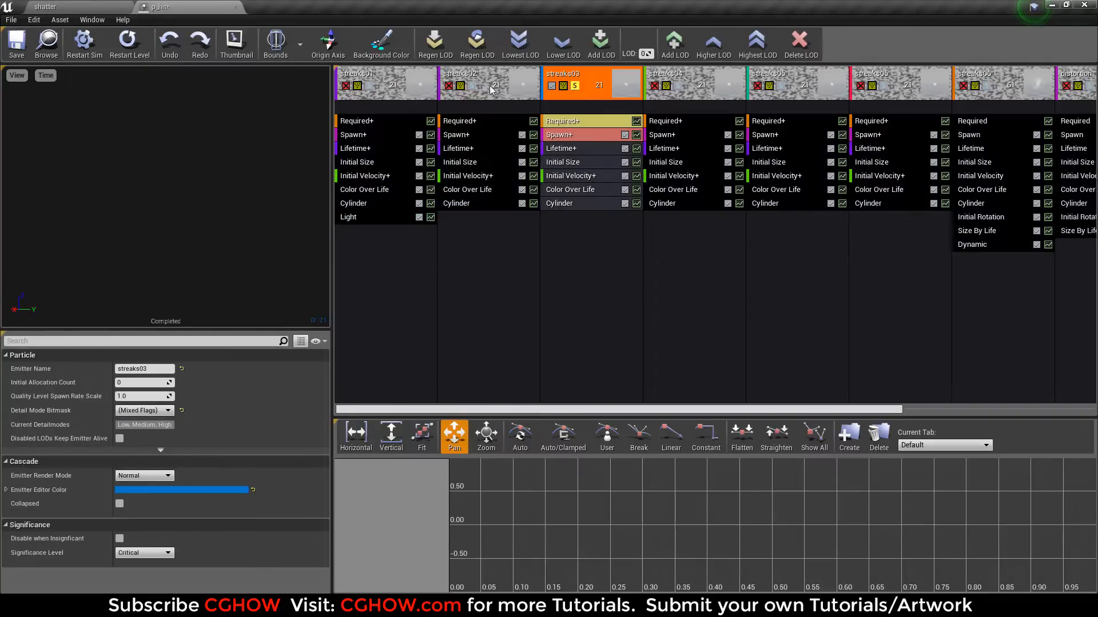
click(147, 50)
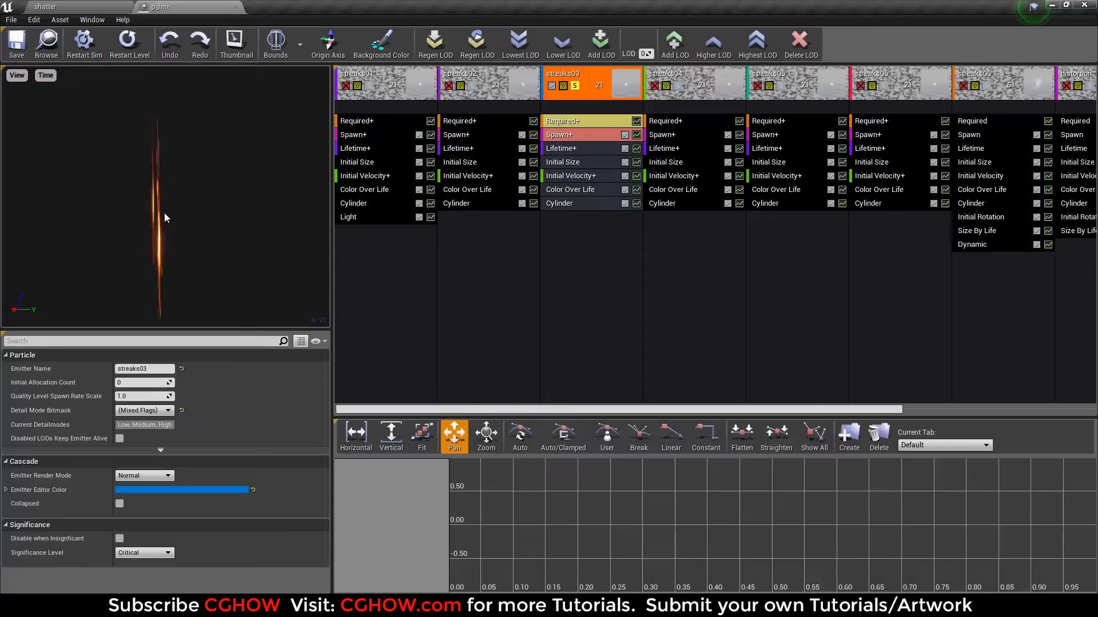
drag(164, 216, 137, 220)
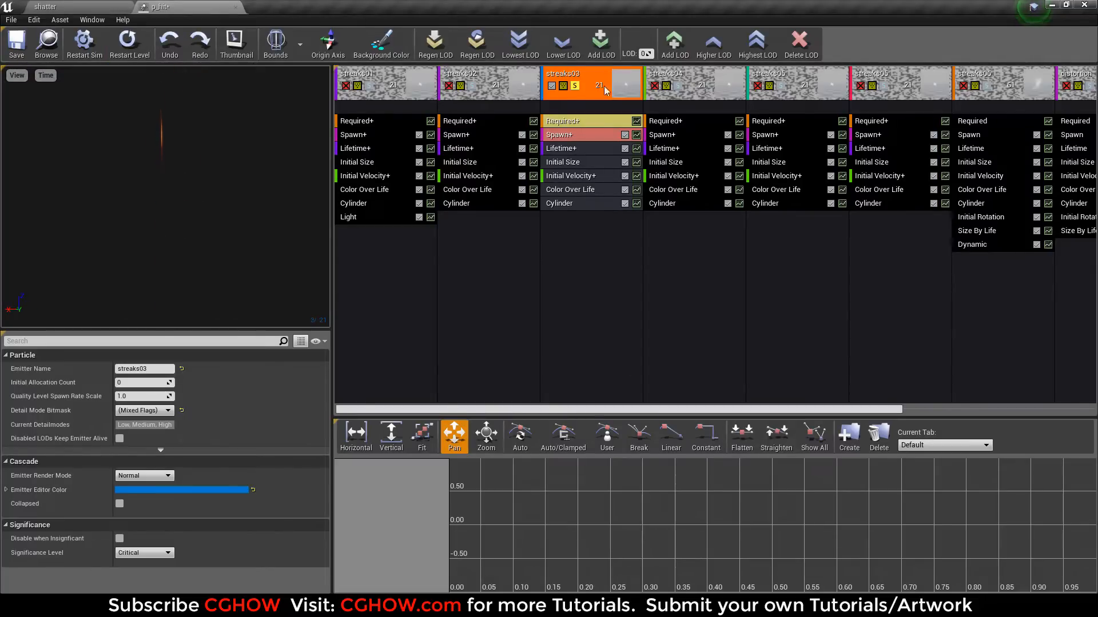
click(576, 87)
click(158, 64)
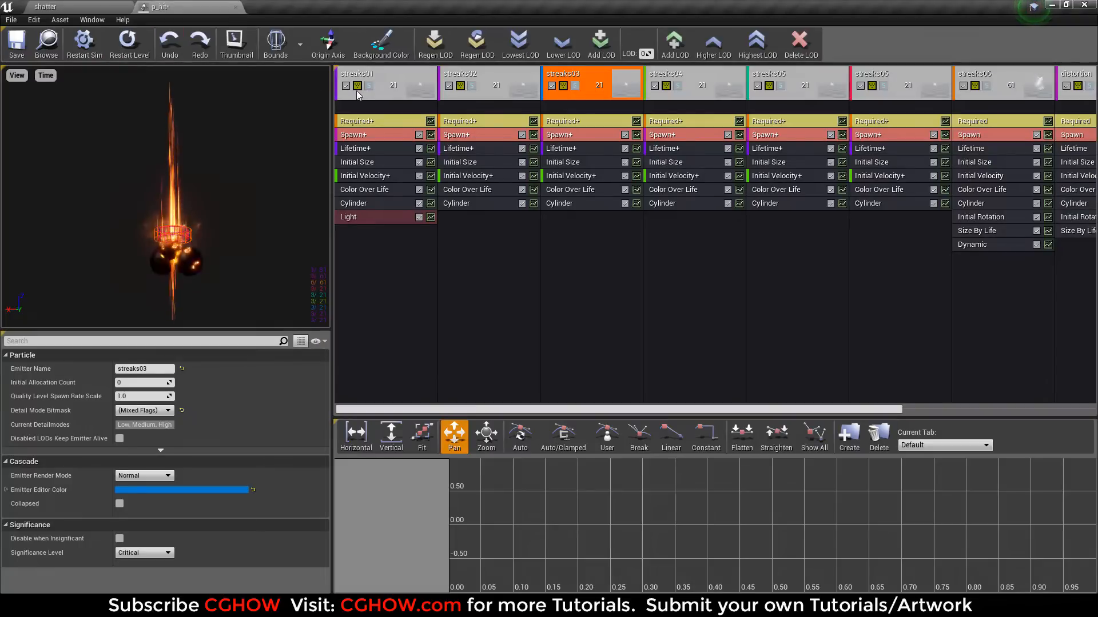
Step: Solo the first six streak emitters together, from streaks01 through both emitters named streaks05
click(369, 85)
click(471, 85)
click(575, 86)
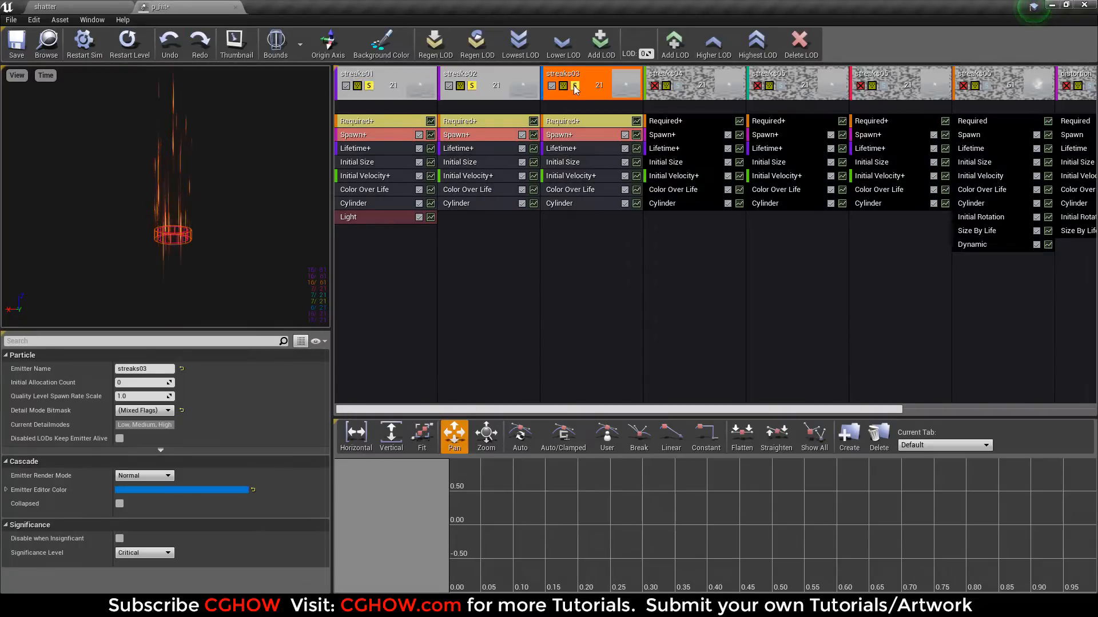
click(678, 86)
click(781, 86)
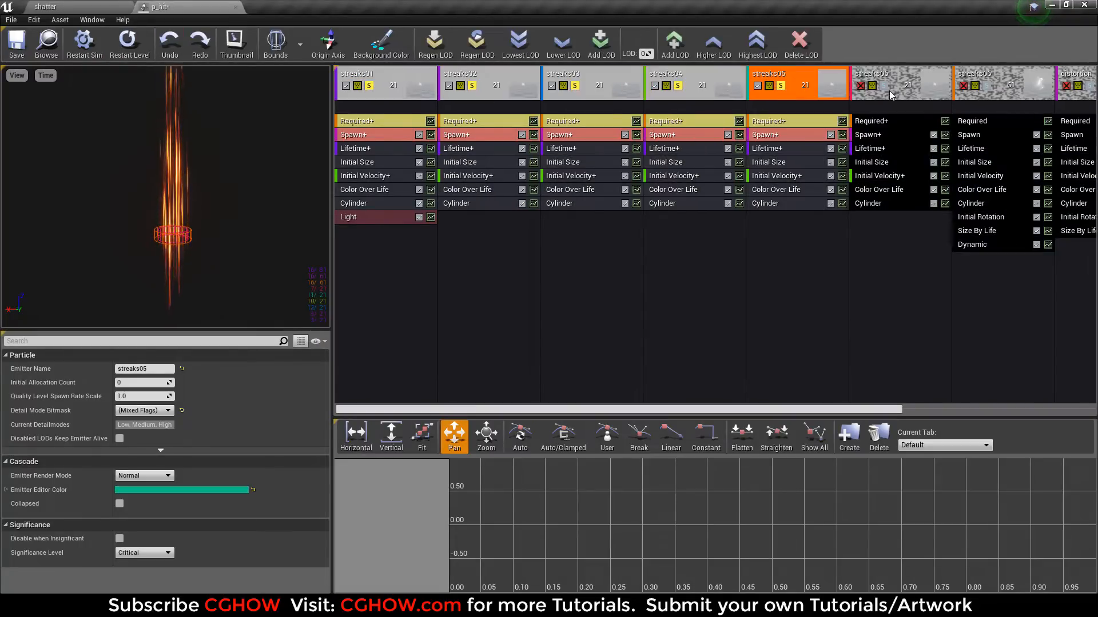
click(883, 85)
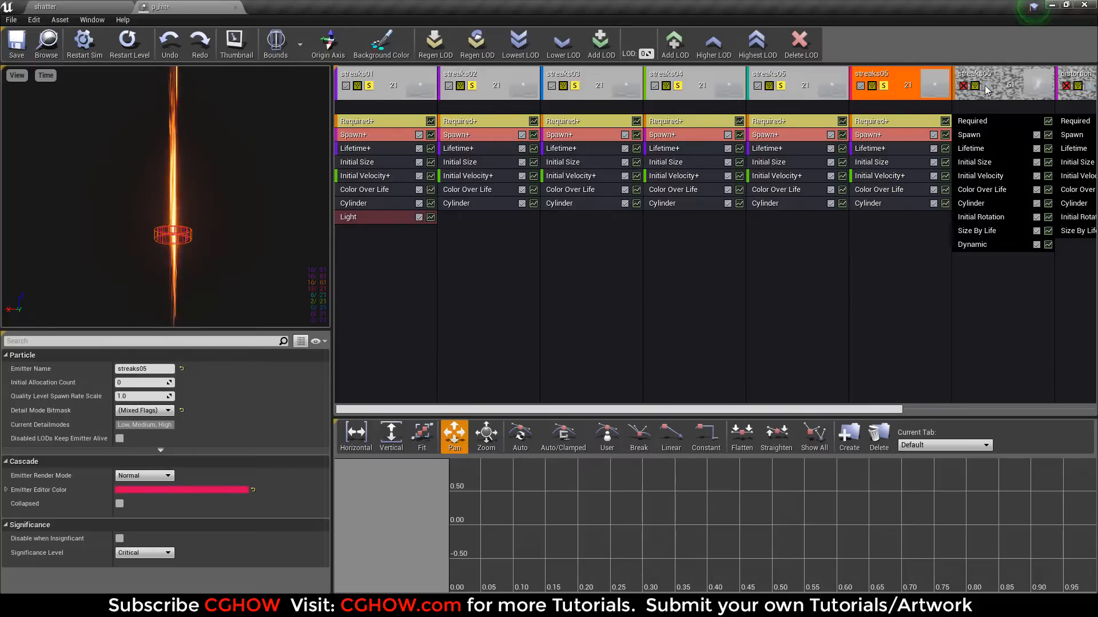
Step: Add streaks06 to the soloed emitters for a preview and take it out of the solo group again
click(986, 86)
drag(852, 410, 978, 413)
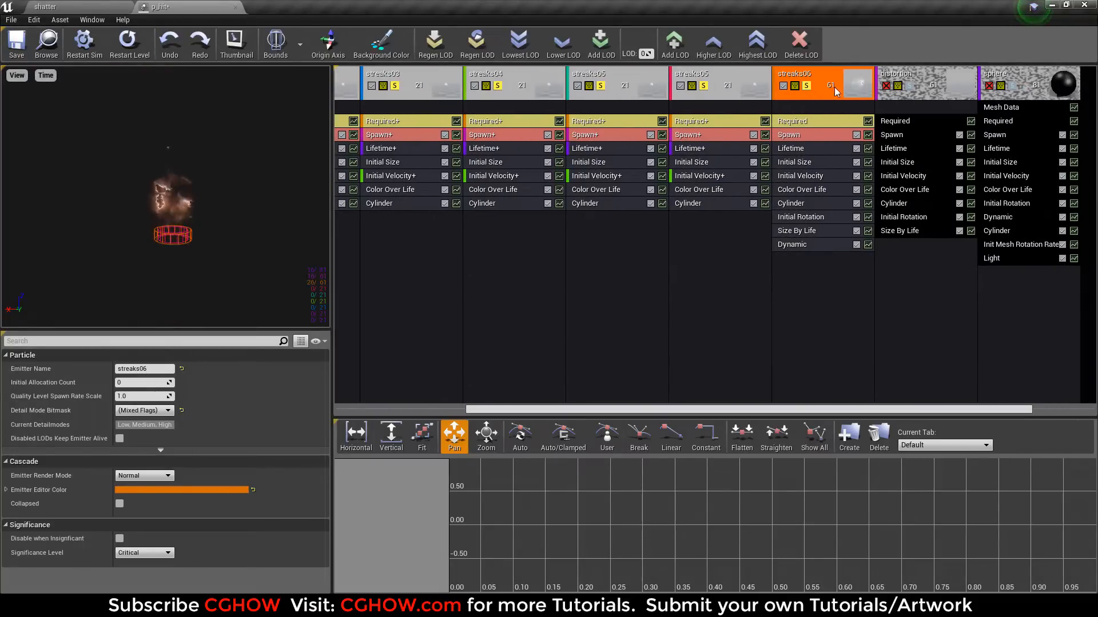
click(807, 85)
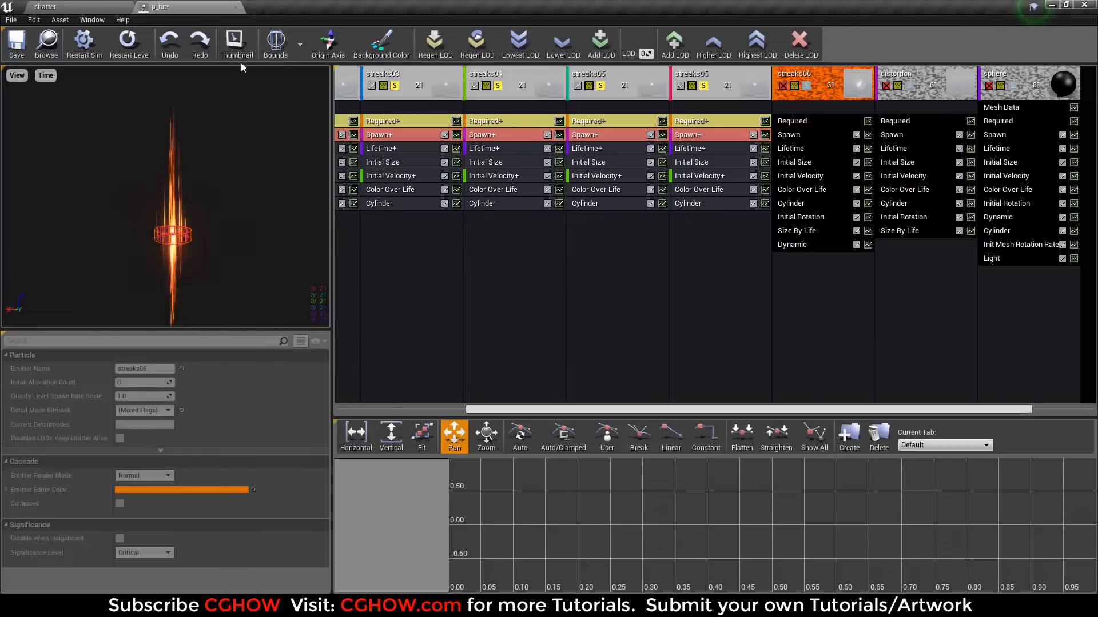
Step: Replay the soloed streak emitters and examine the combined streaks from several angles
click(128, 50)
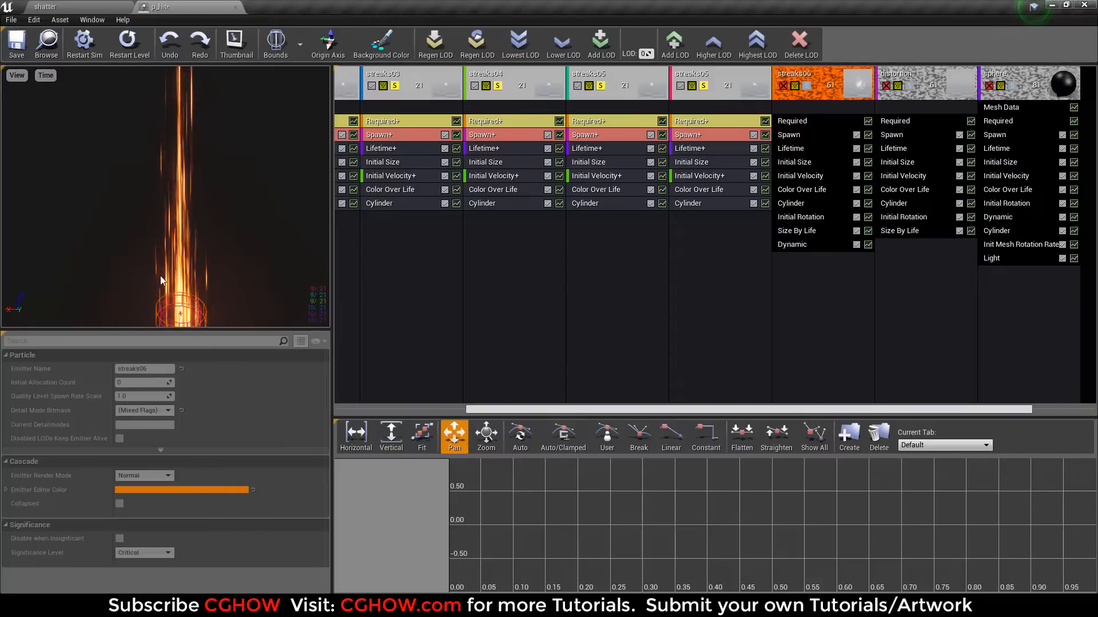
click(130, 46)
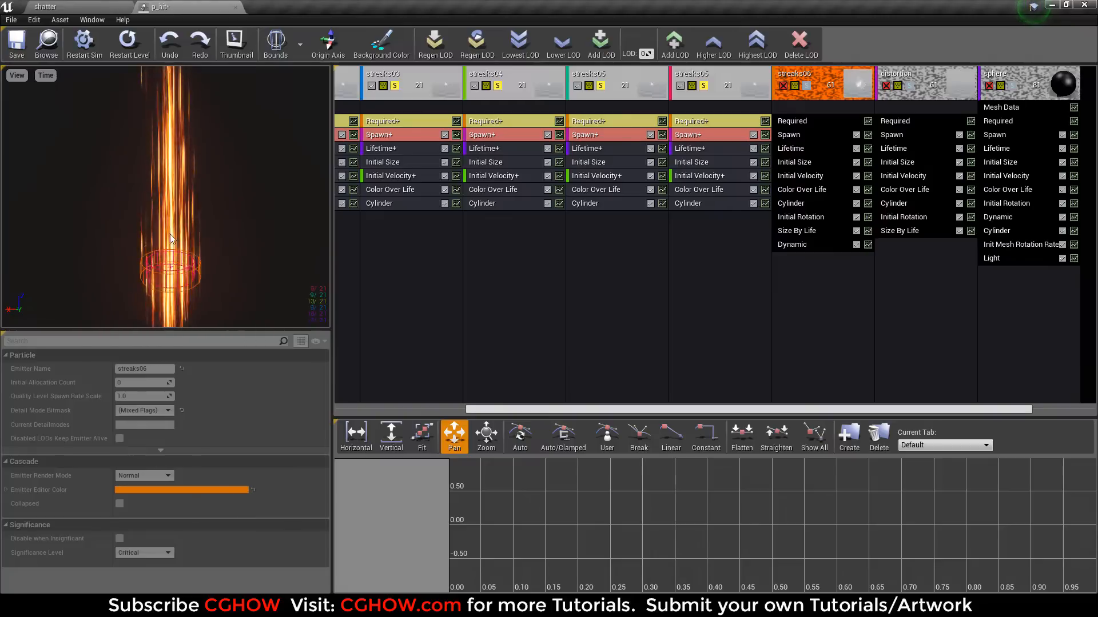
drag(173, 197, 171, 286)
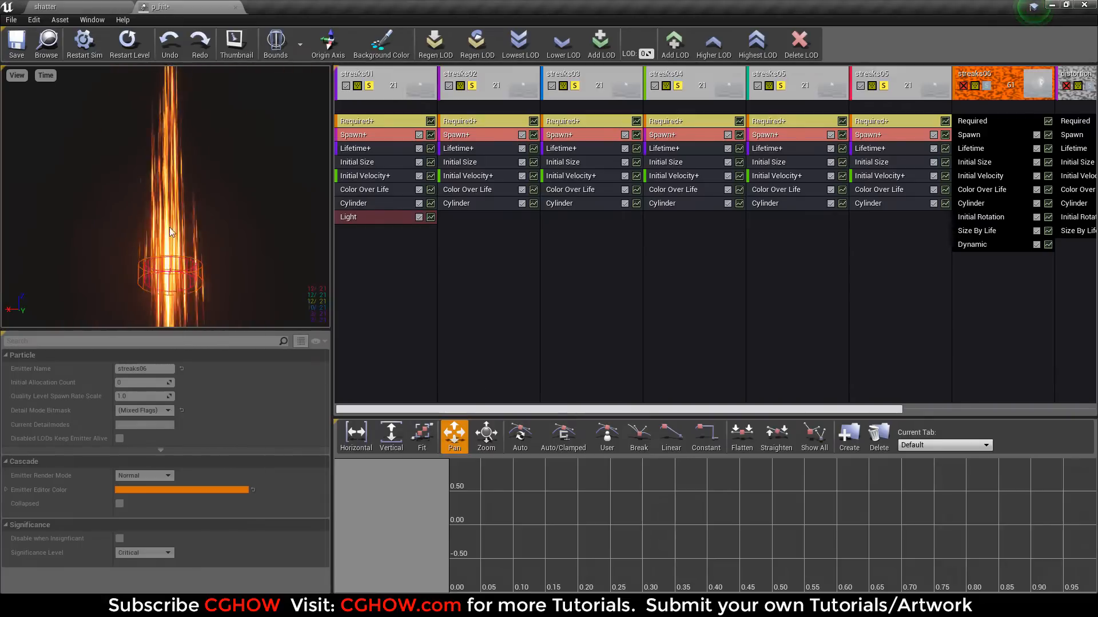
drag(149, 236, 275, 236)
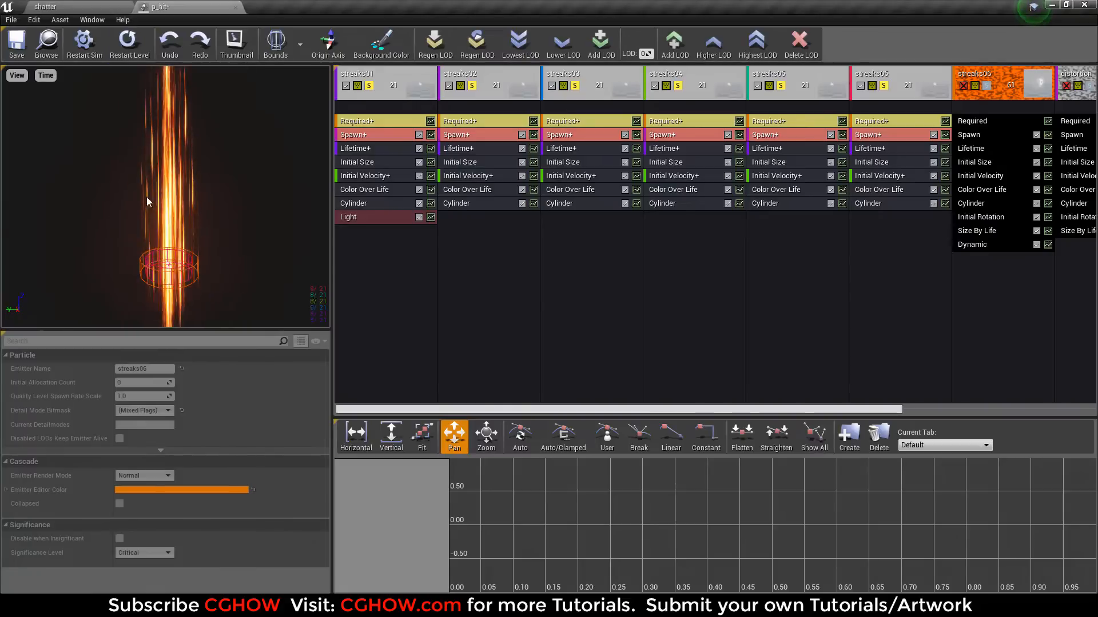
drag(151, 218, 246, 224)
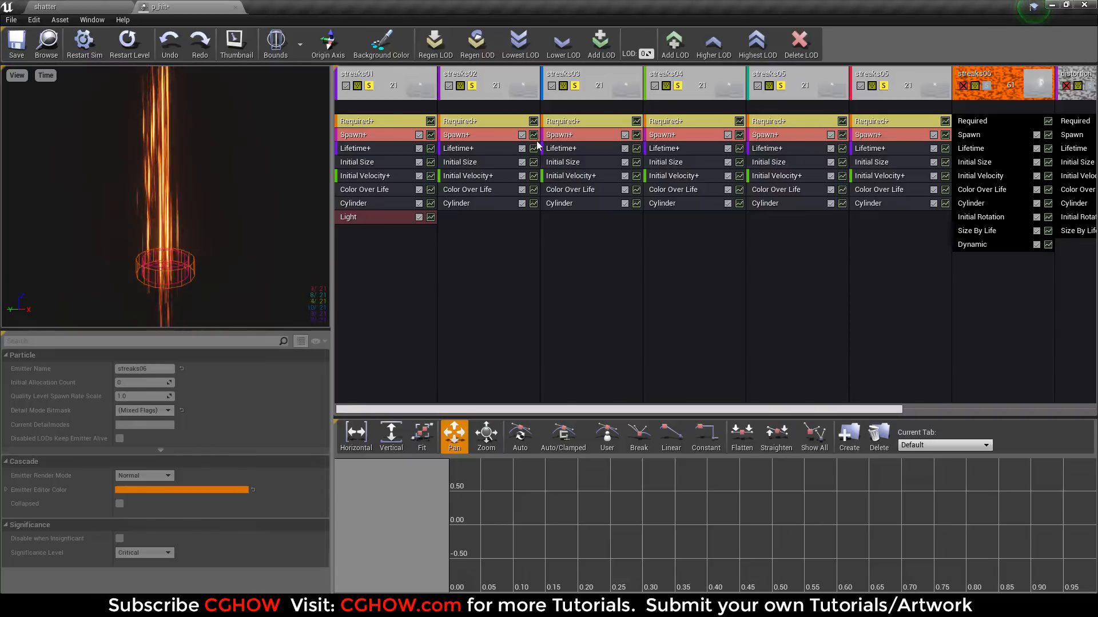
Step: Compare the Initial Size ranges of streaks02, streaks03, streaks04 and the first streaks05 emitter
click(472, 162)
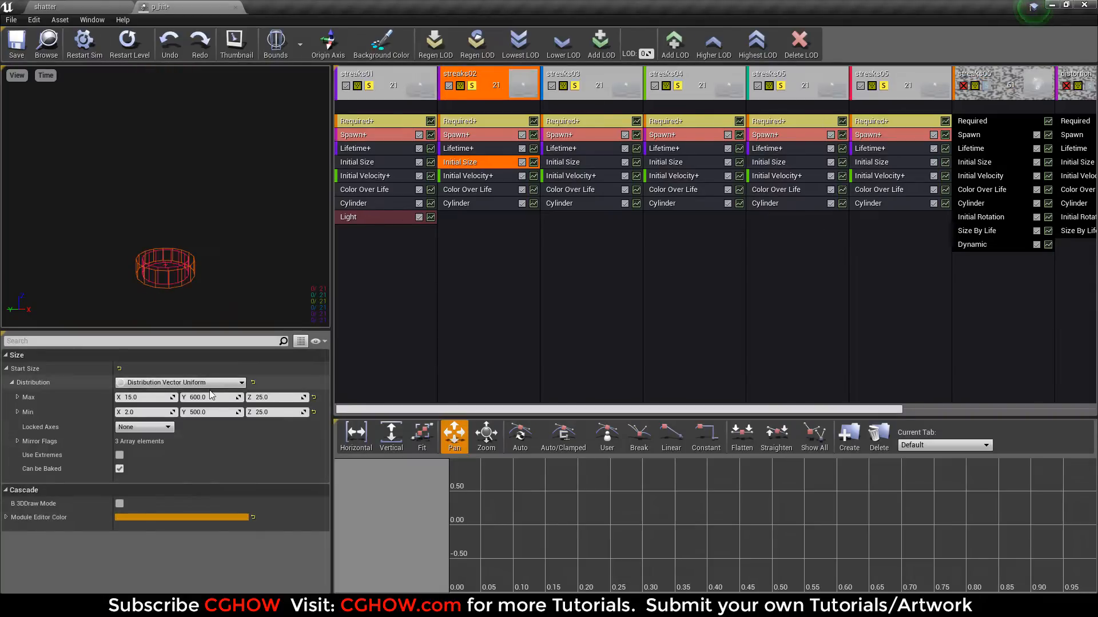
click(563, 162)
click(666, 163)
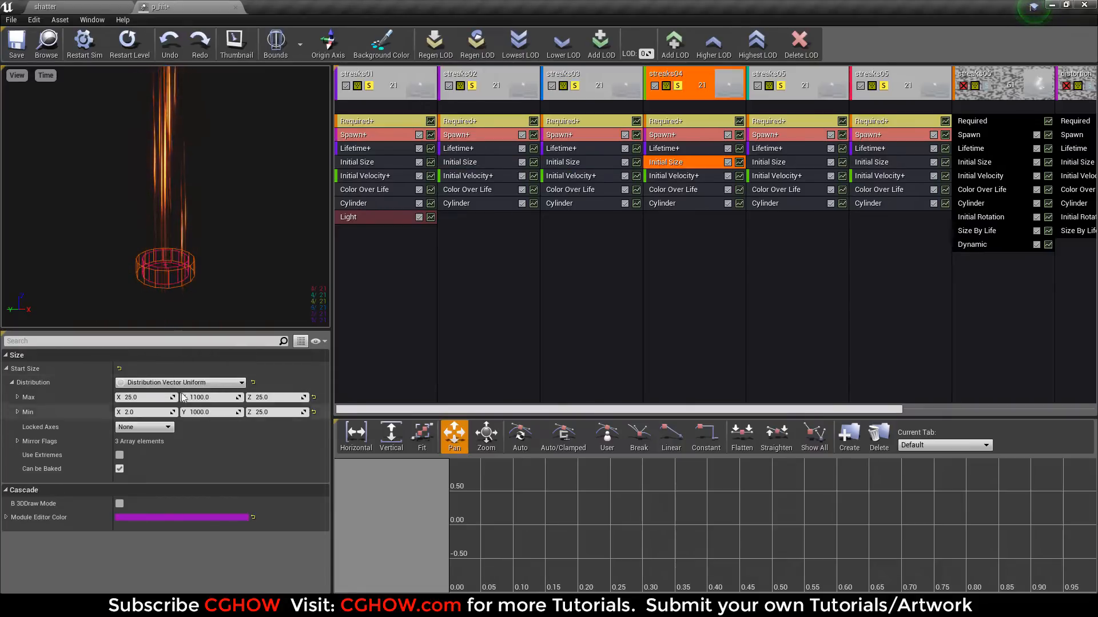
click(794, 162)
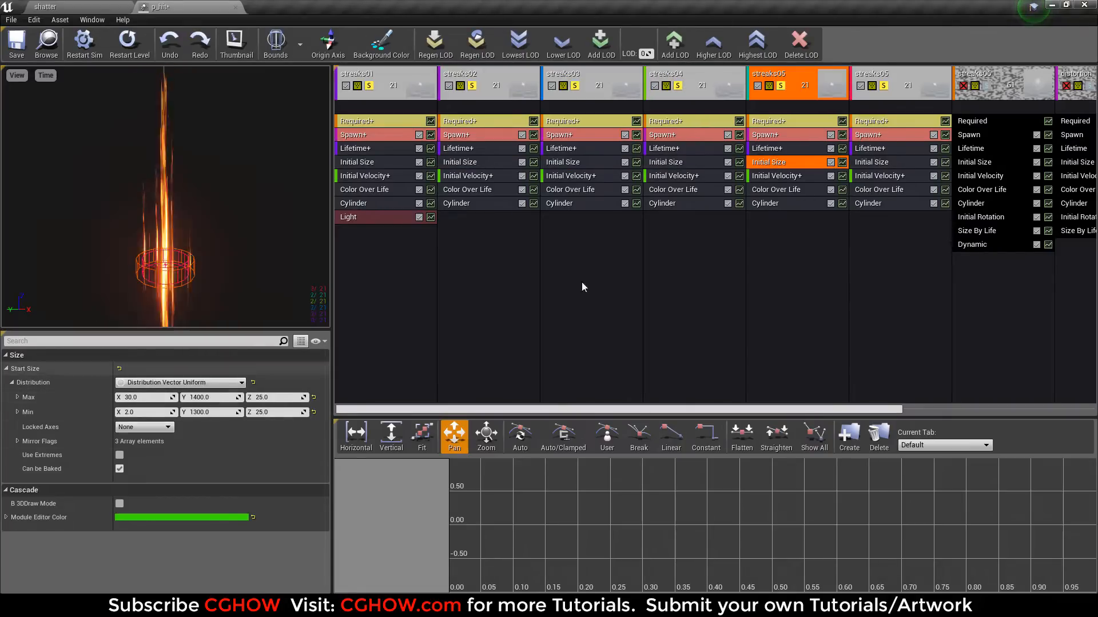
Step: Check the second streaks05 emitter's Initial Size and streaks01's Light module against the streaks shown in the shatter level
click(866, 163)
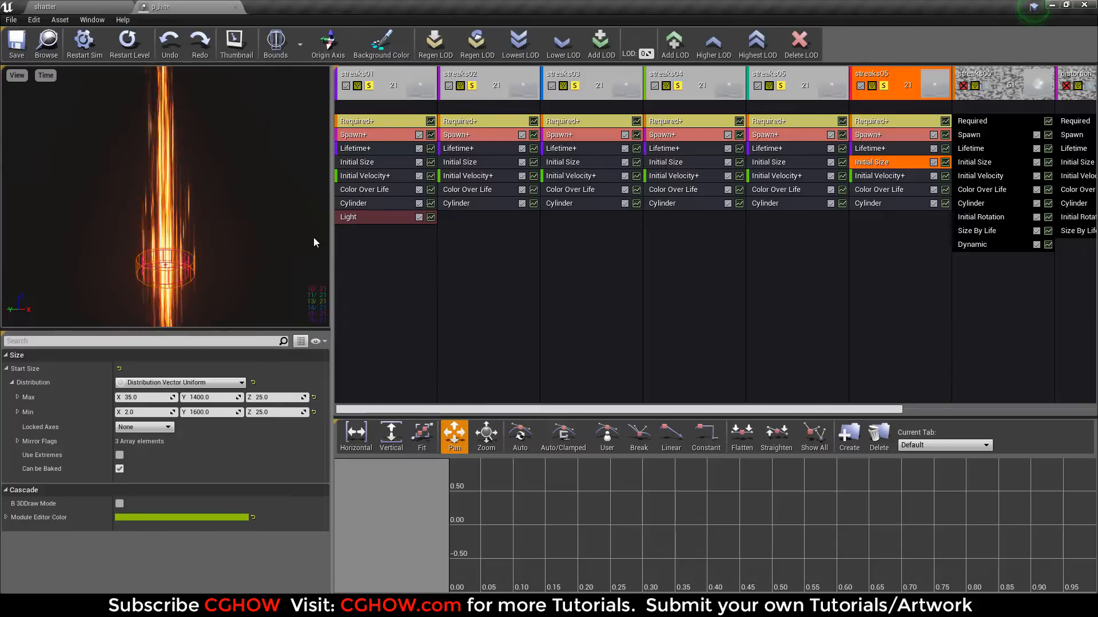
drag(136, 257, 229, 257)
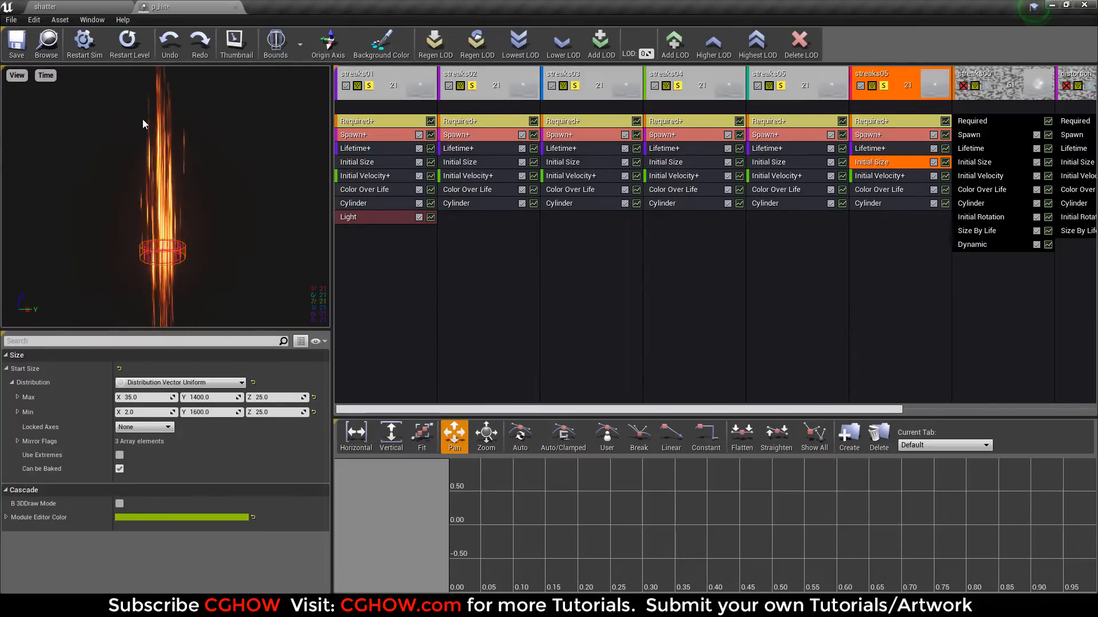
click(97, 6)
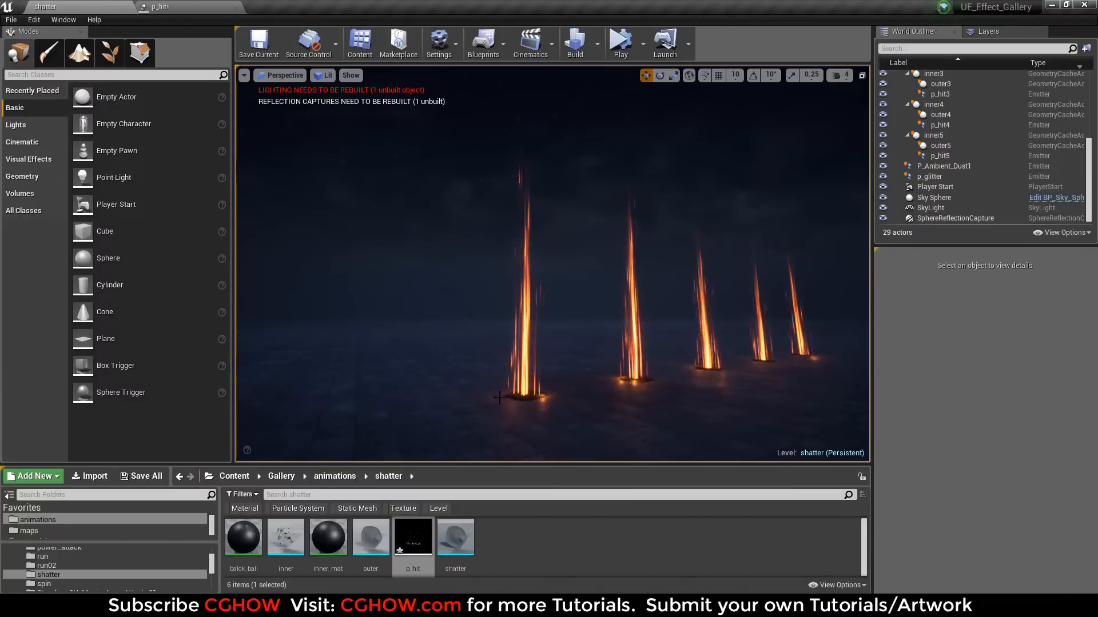
click(241, 6)
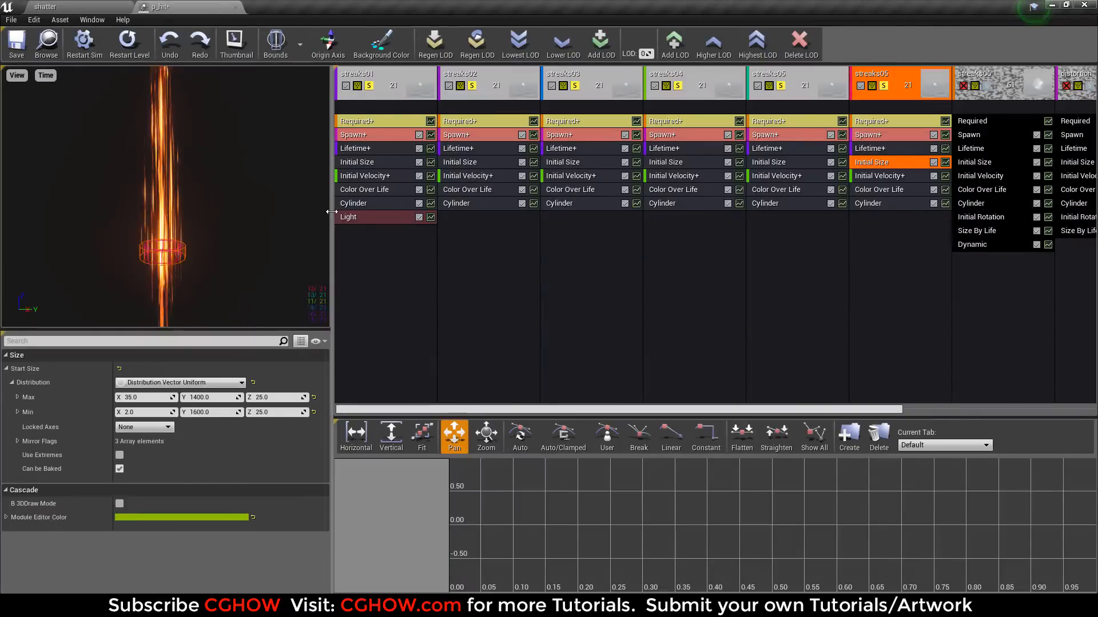
click(360, 220)
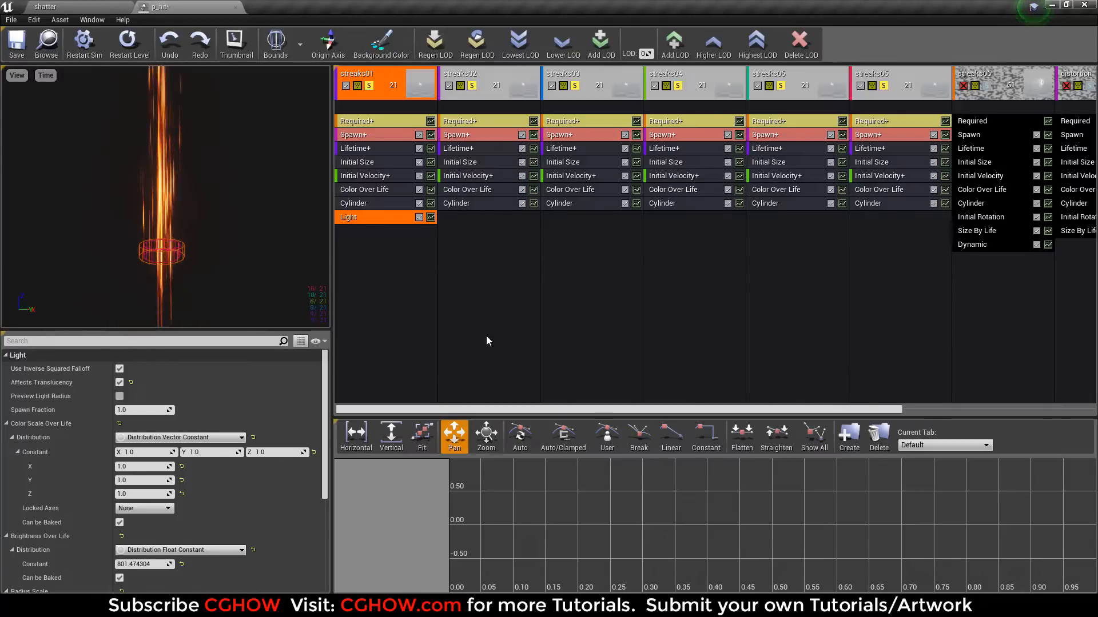
Step: Save p_hit and solo only the streaks06 emitter, previewing it in the shatter level
drag(652, 410, 846, 410)
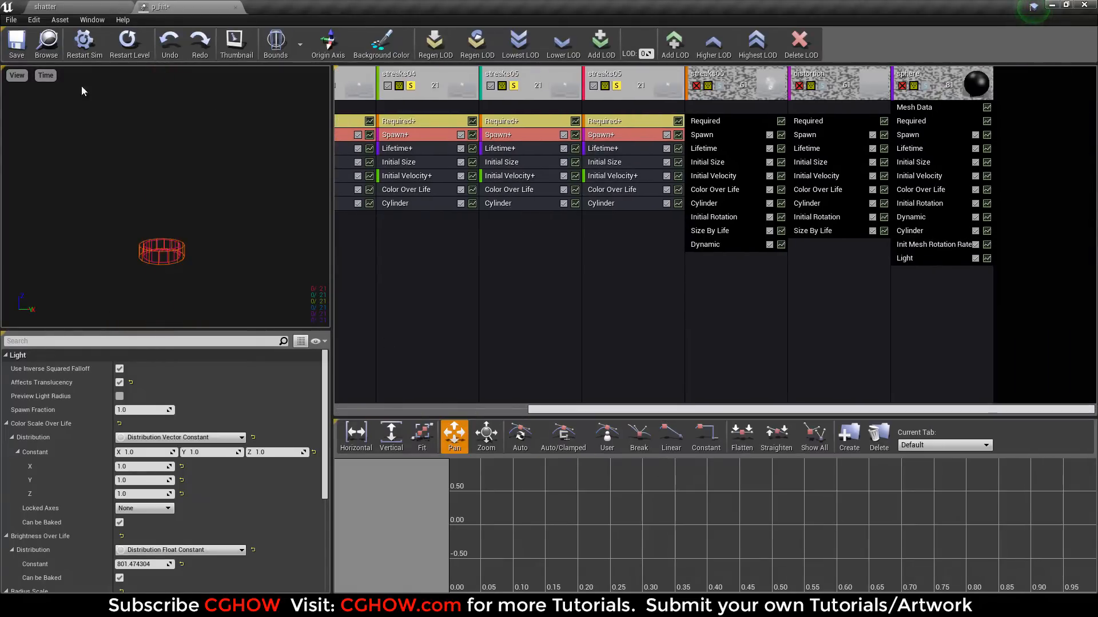
click(12, 54)
click(719, 86)
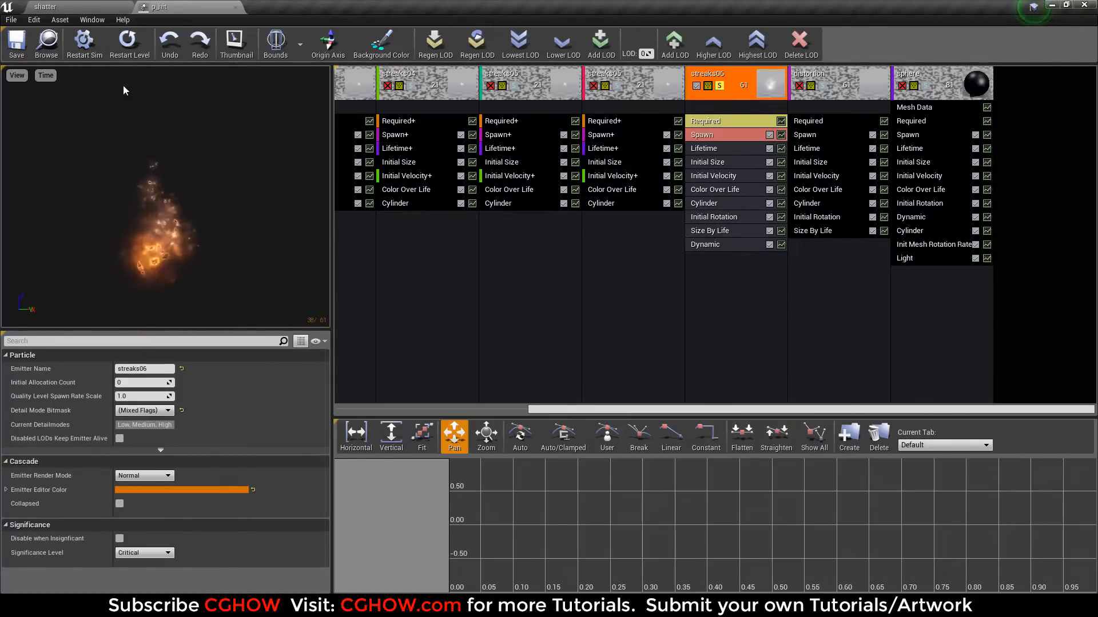
click(75, 5)
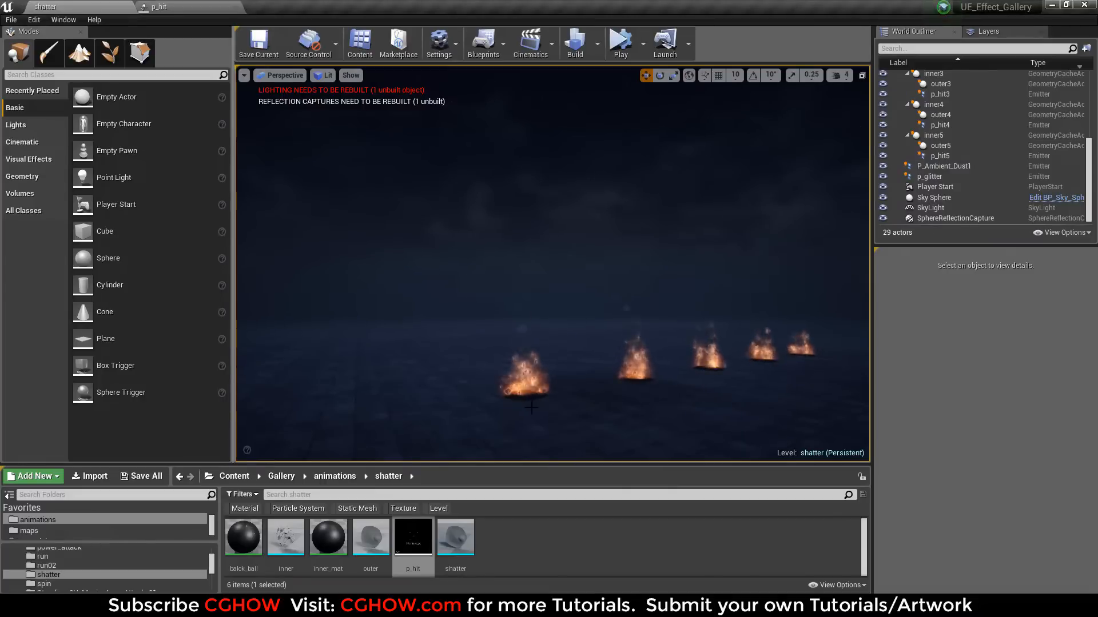
click(201, 6)
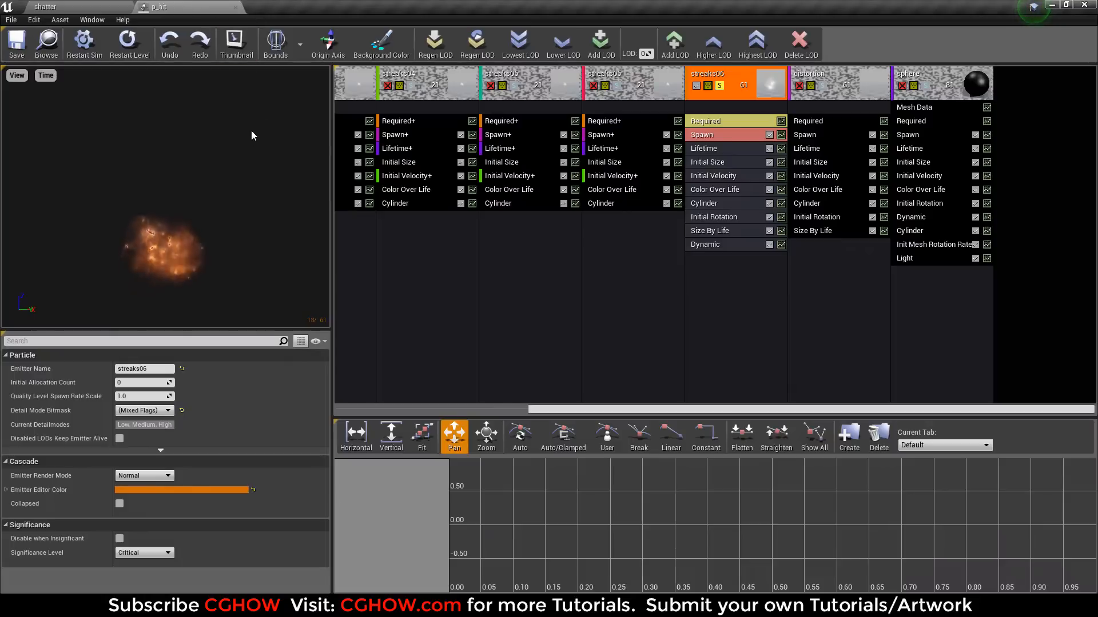
Step: Open streaks06's m_glow03 material and inspect the t_noise01 texture used by its lower Texture Sample
click(707, 124)
double_click(136, 388)
right_drag(366, 370, 591, 359)
scroll(591, 359, down, 1)
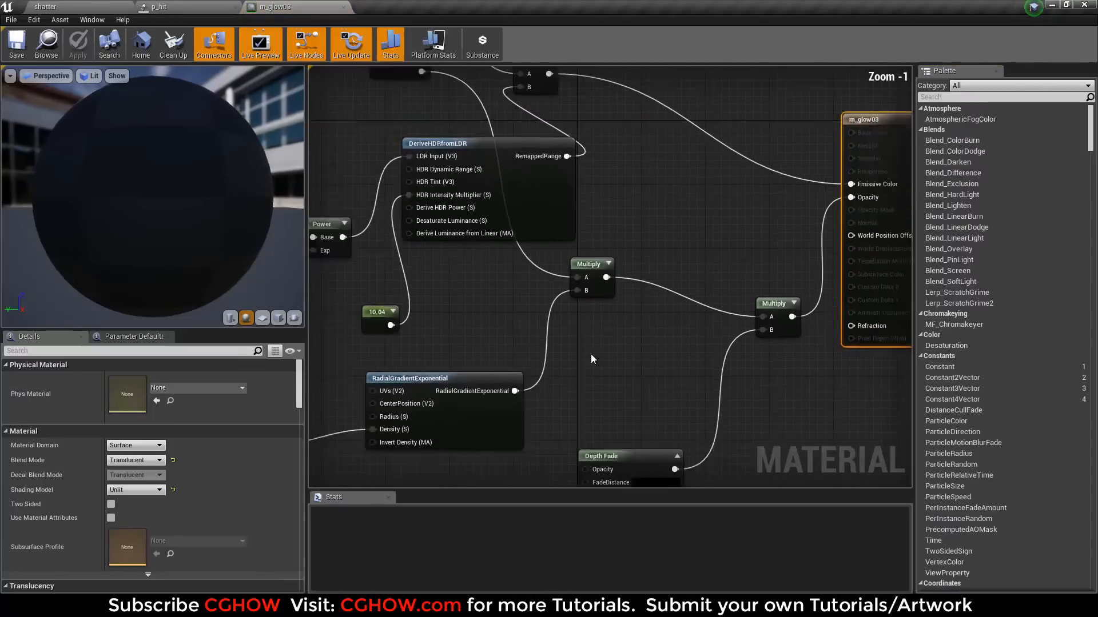
scroll(591, 354, down, 2)
right_drag(478, 387, 649, 336)
right_drag(360, 294, 561, 286)
click(558, 288)
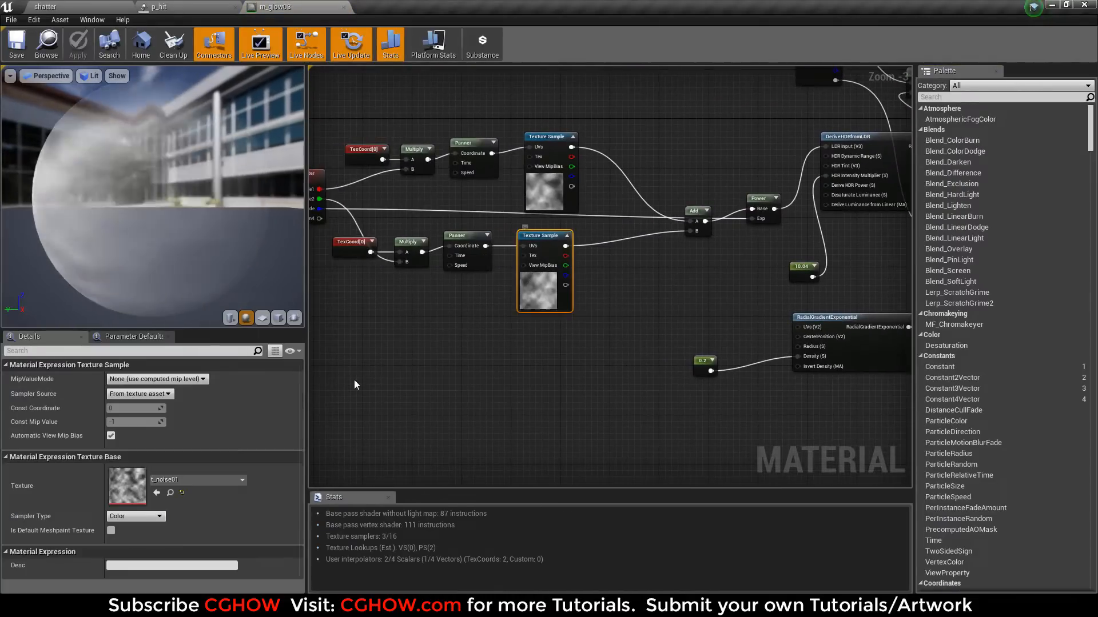
double_click(140, 479)
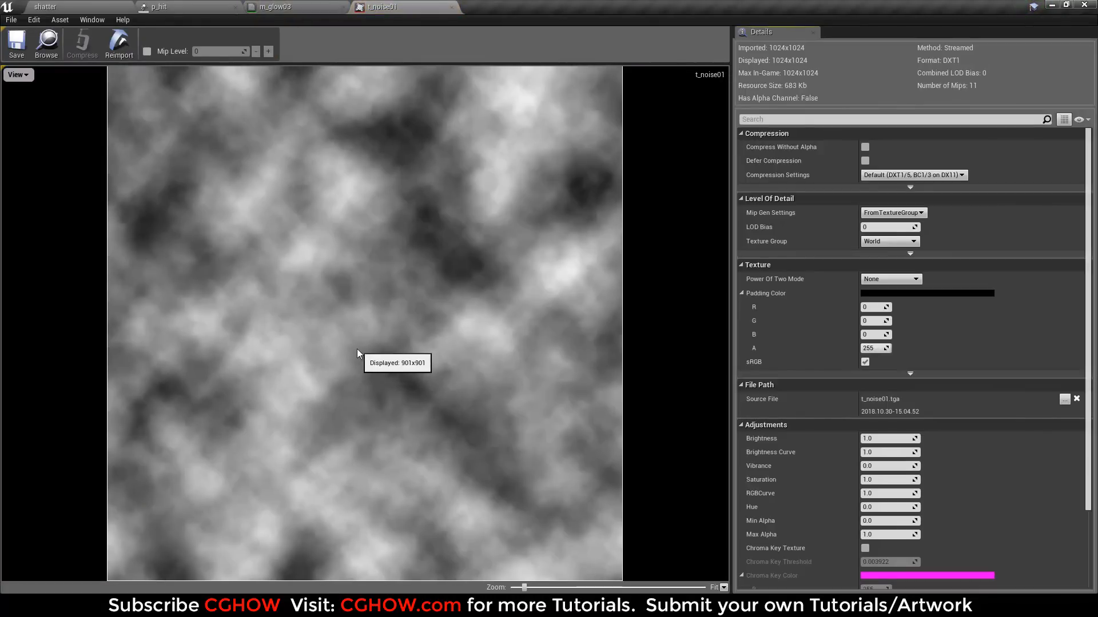
click(451, 7)
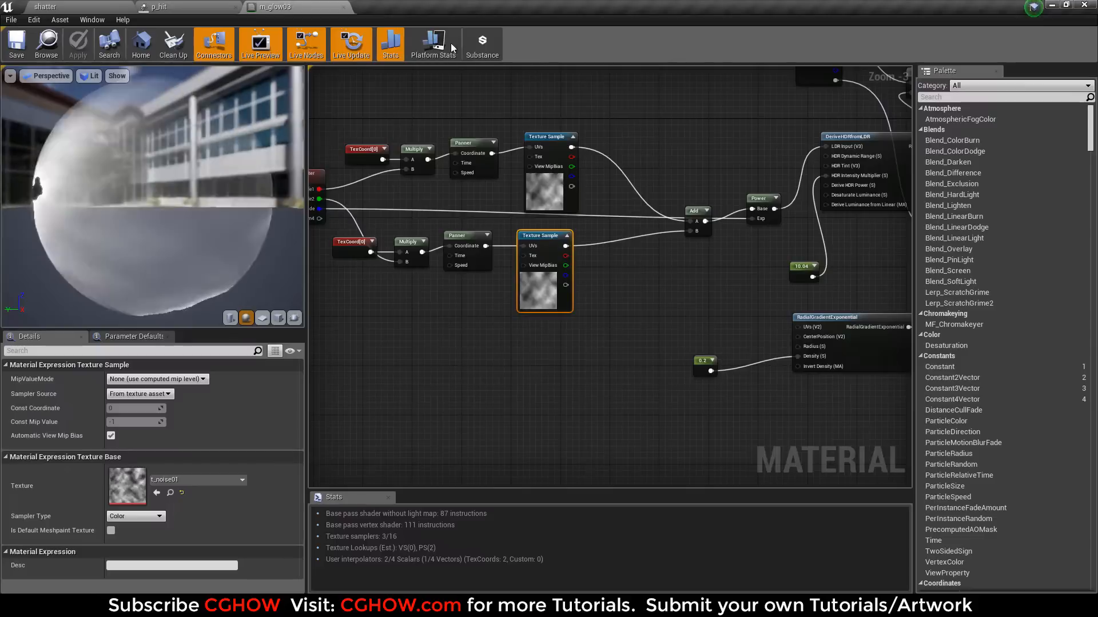
Step: Compare the Speed X and Speed Y settings of the two Panner nodes feeding the noise textures
right_drag(404, 227, 461, 279)
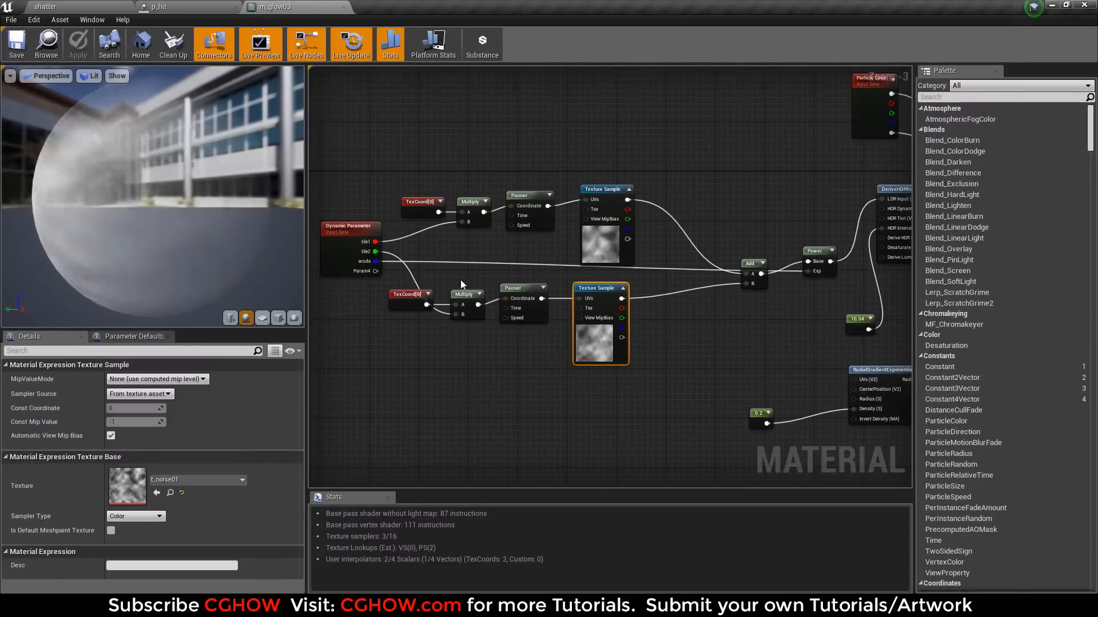
click(599, 247)
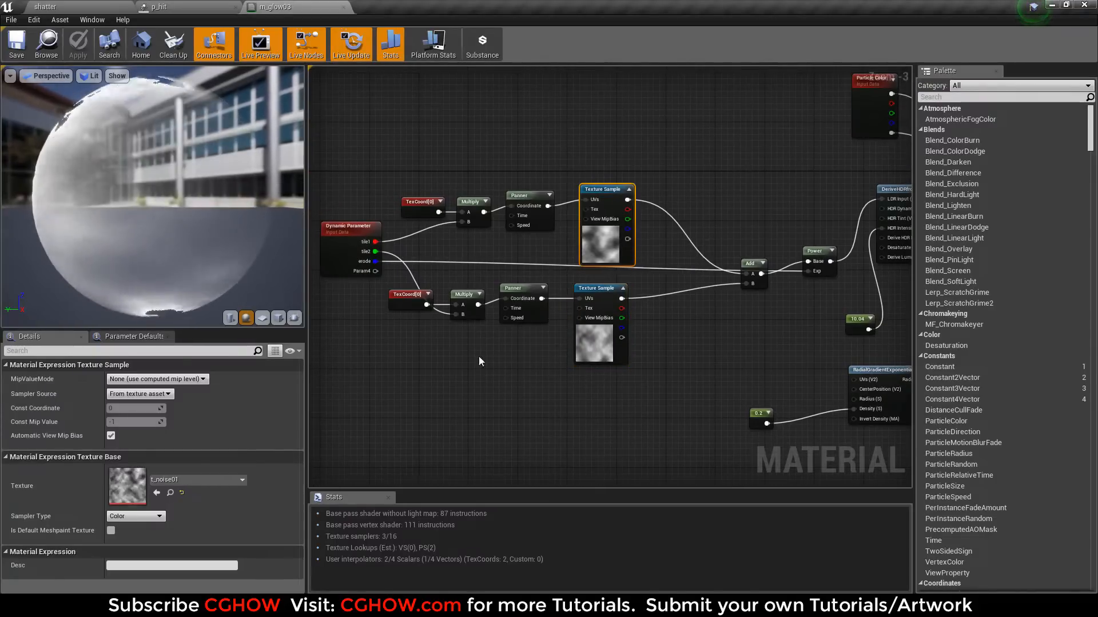
click(548, 221)
click(126, 378)
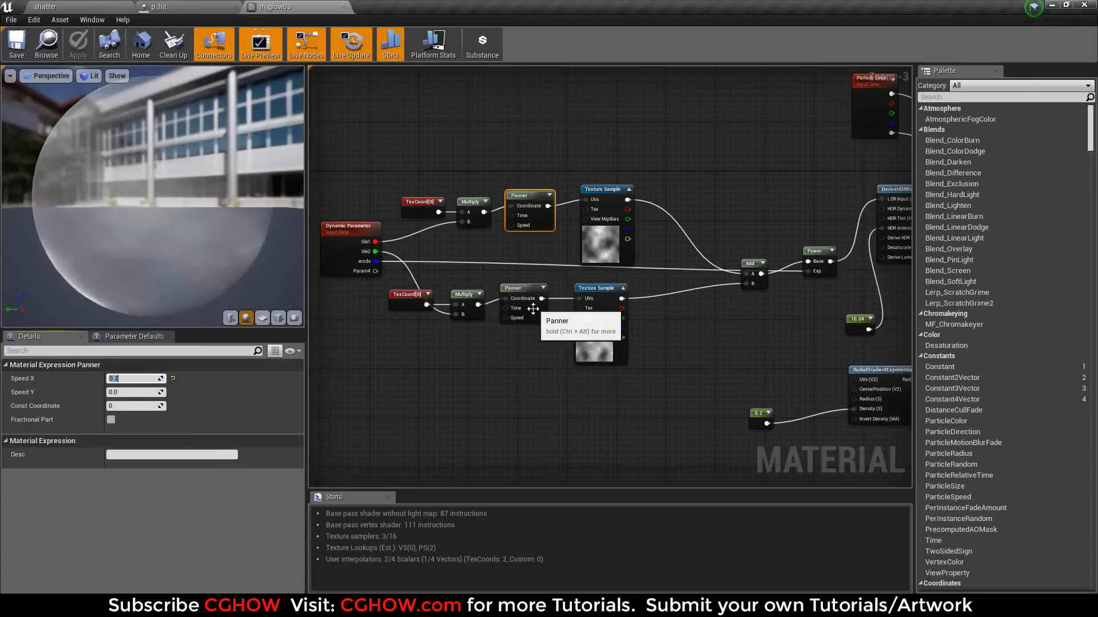
click(533, 308)
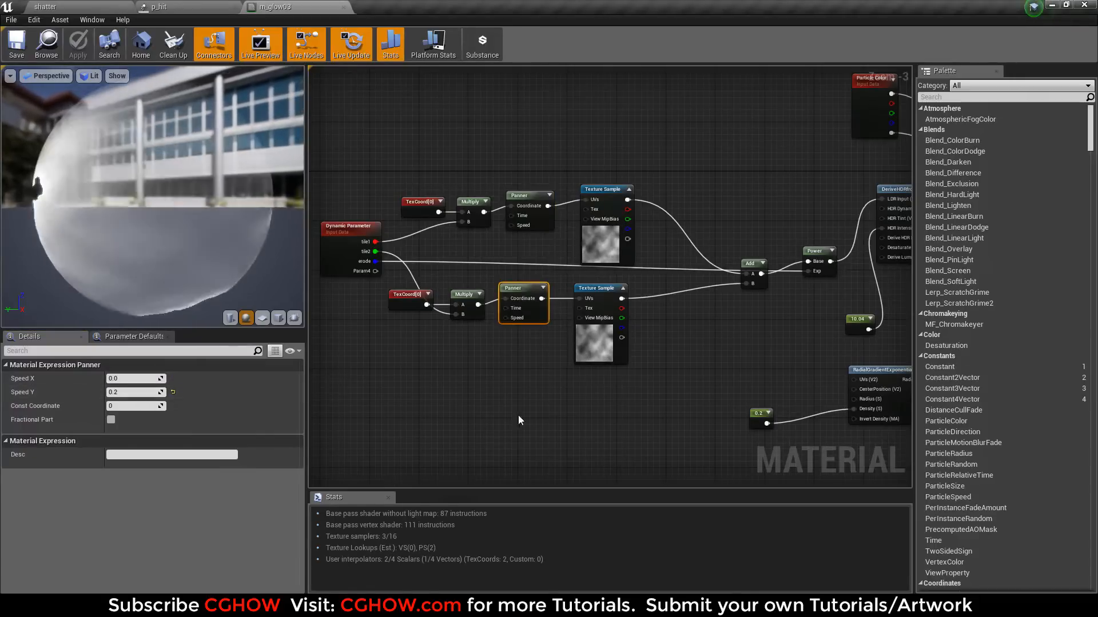
Step: Select the two panning noise chains, shift the Add node closer to them and switch the material preview to a cube
right_drag(518, 420, 483, 429)
drag(323, 180, 572, 373)
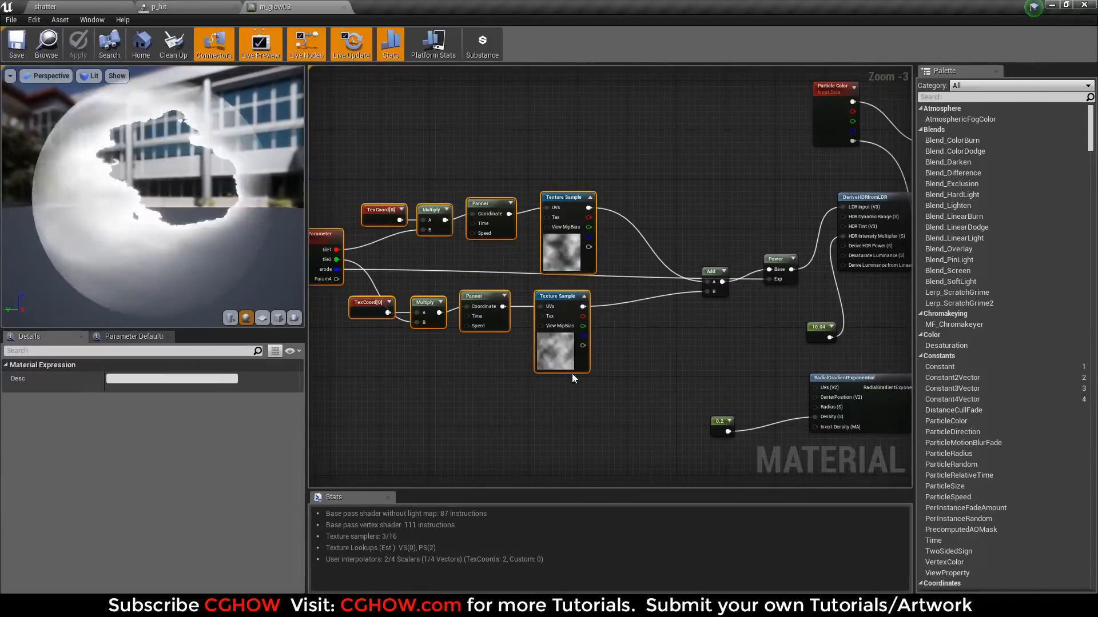
right_drag(668, 339, 437, 368)
drag(487, 323, 456, 287)
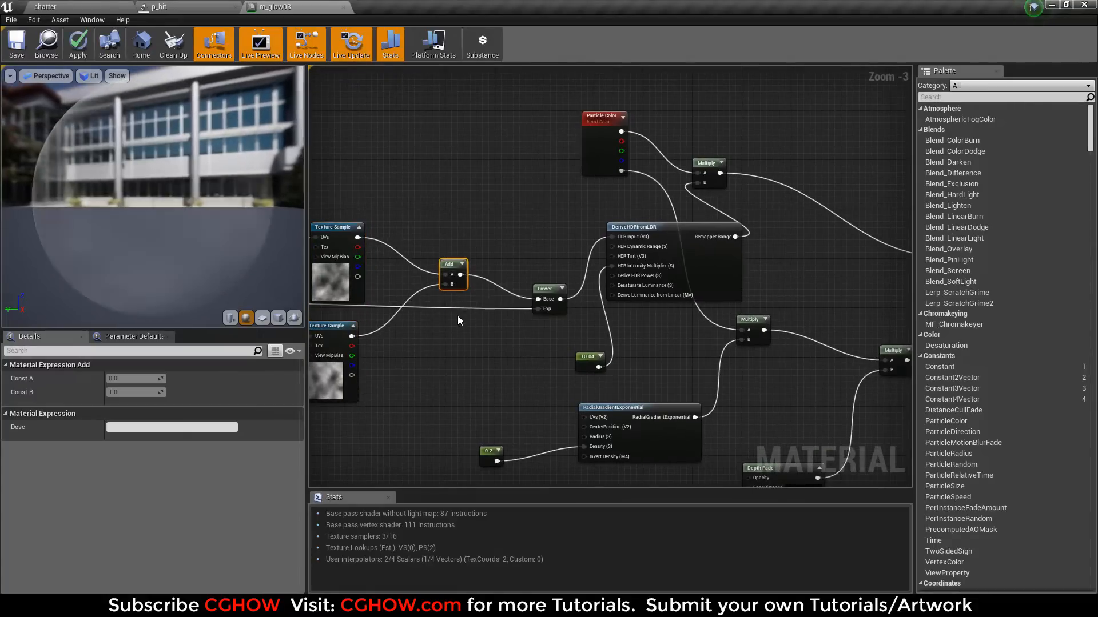
click(278, 318)
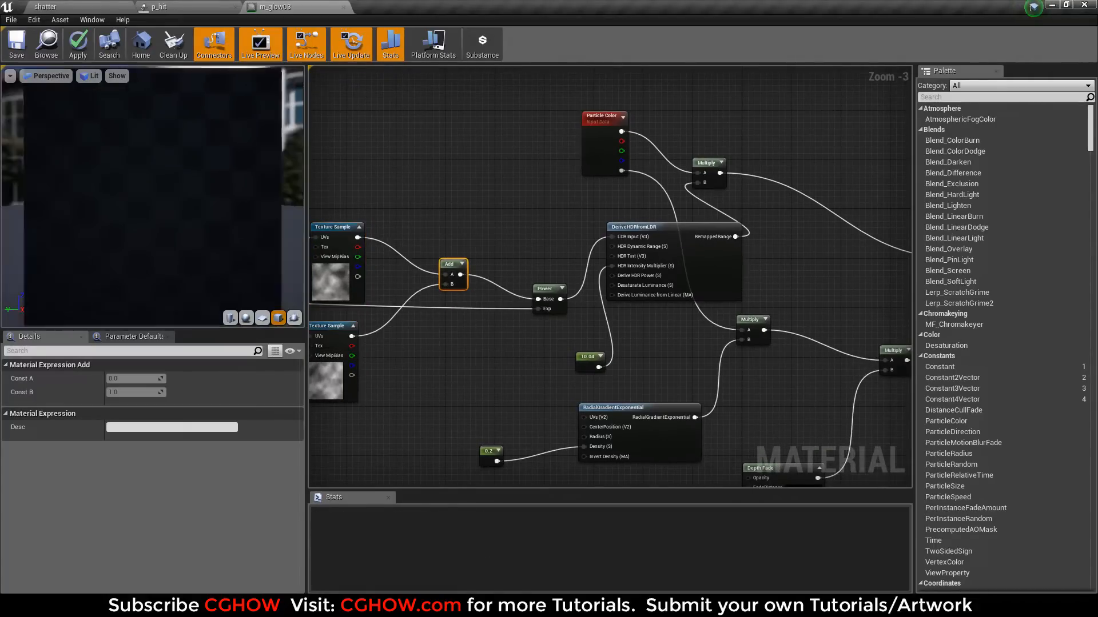
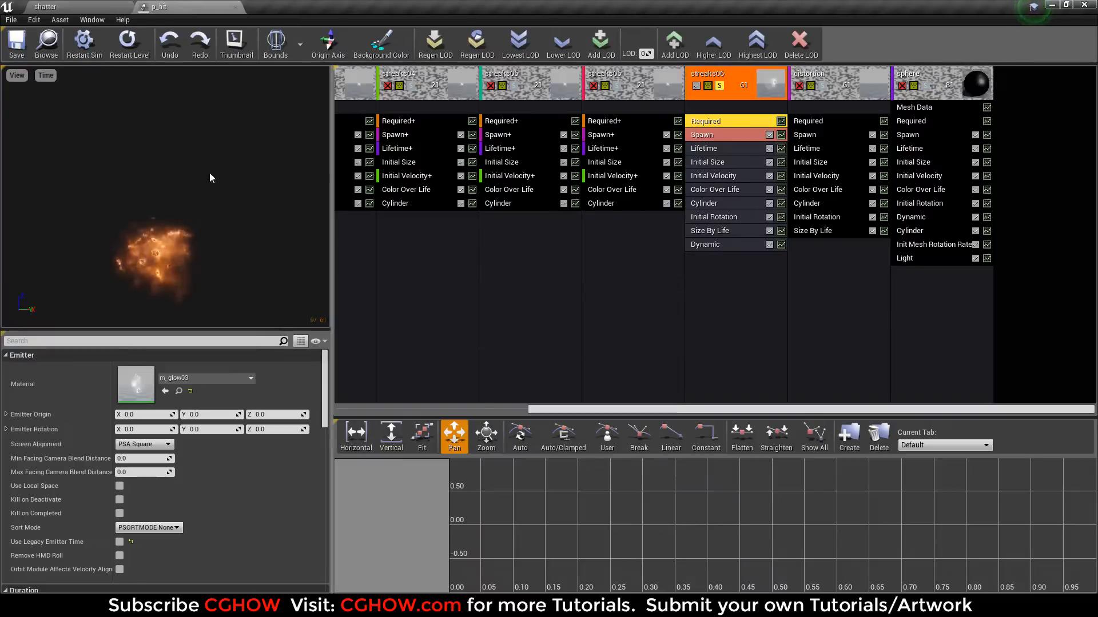
Step: Enable 3D Draw Mode for the Cylinder module of the streaks06 emitter
click(719, 202)
scroll(145, 515, down, 10)
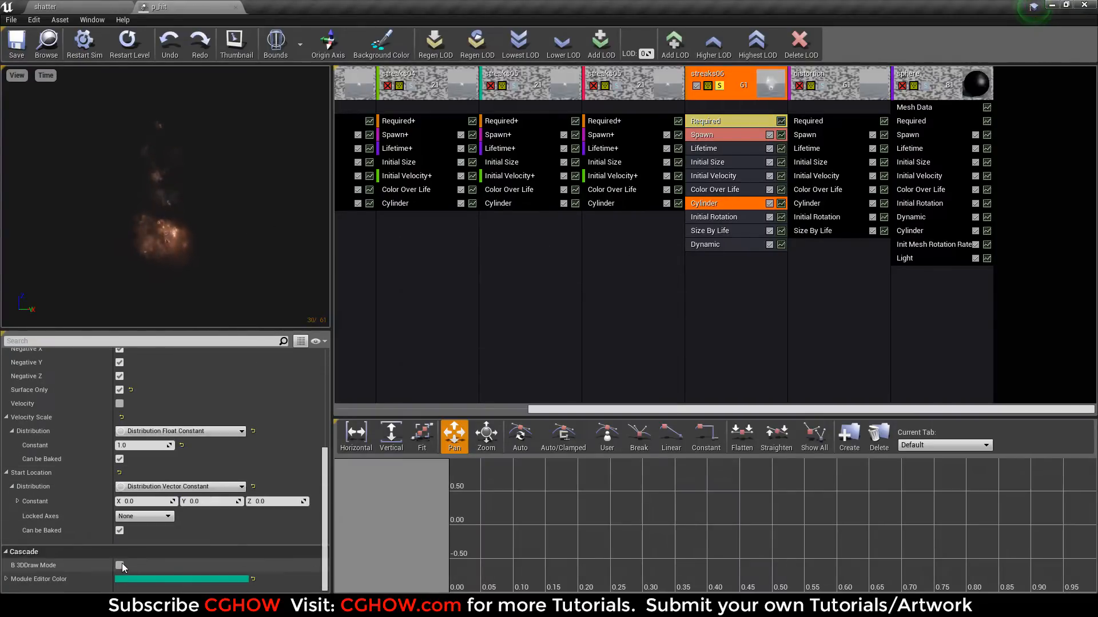
click(119, 566)
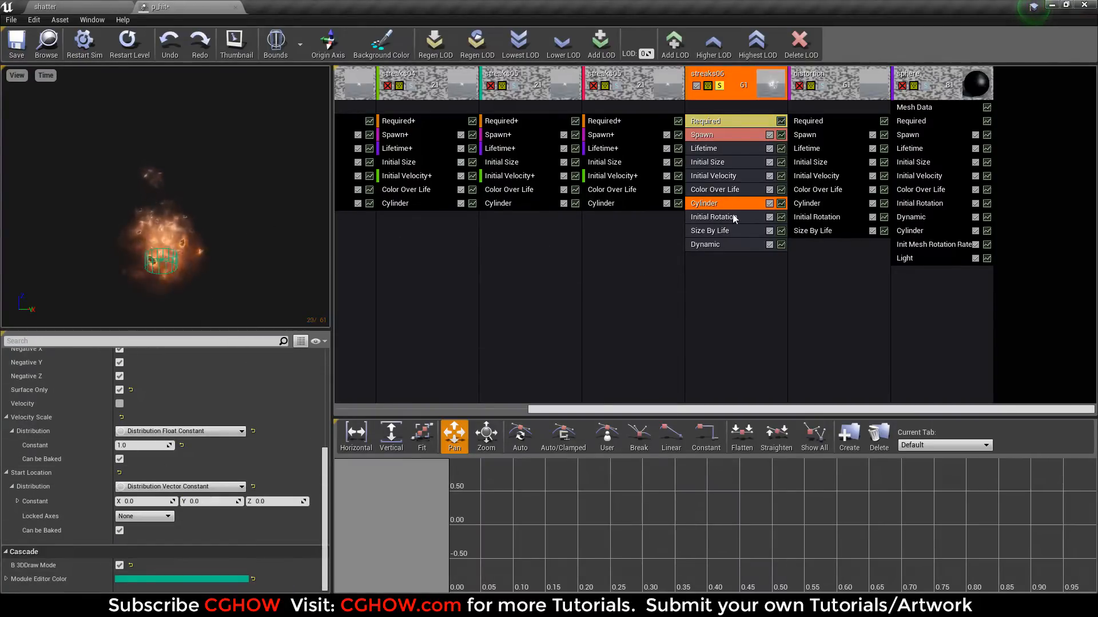
Step: Review the Color Over Life points and the Dynamic module parameters of streaks06
click(715, 189)
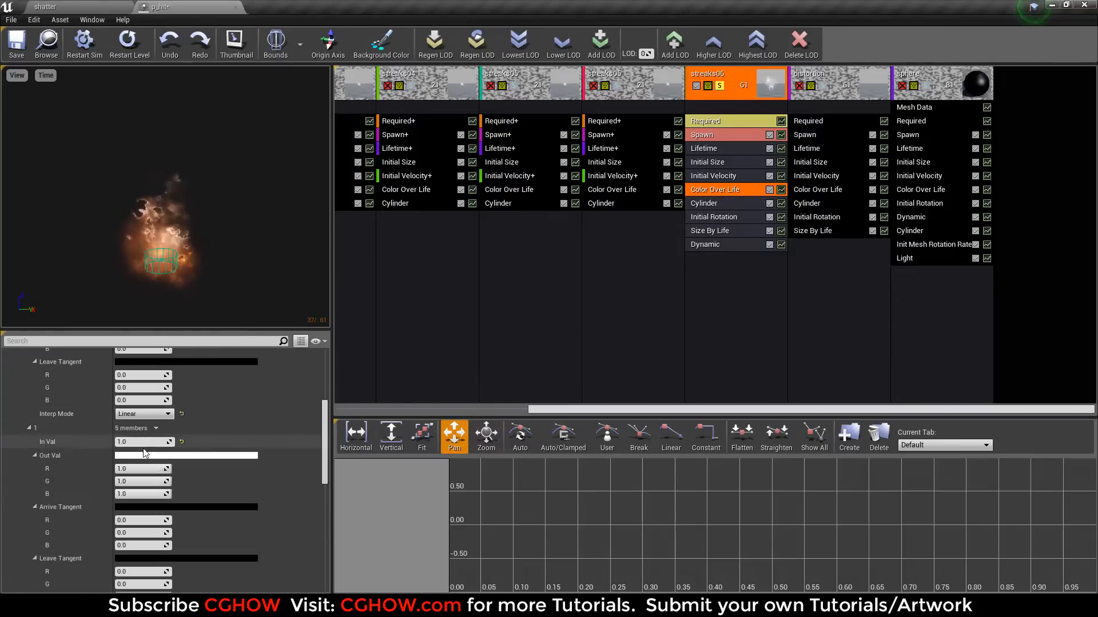
scroll(145, 452, up, 5)
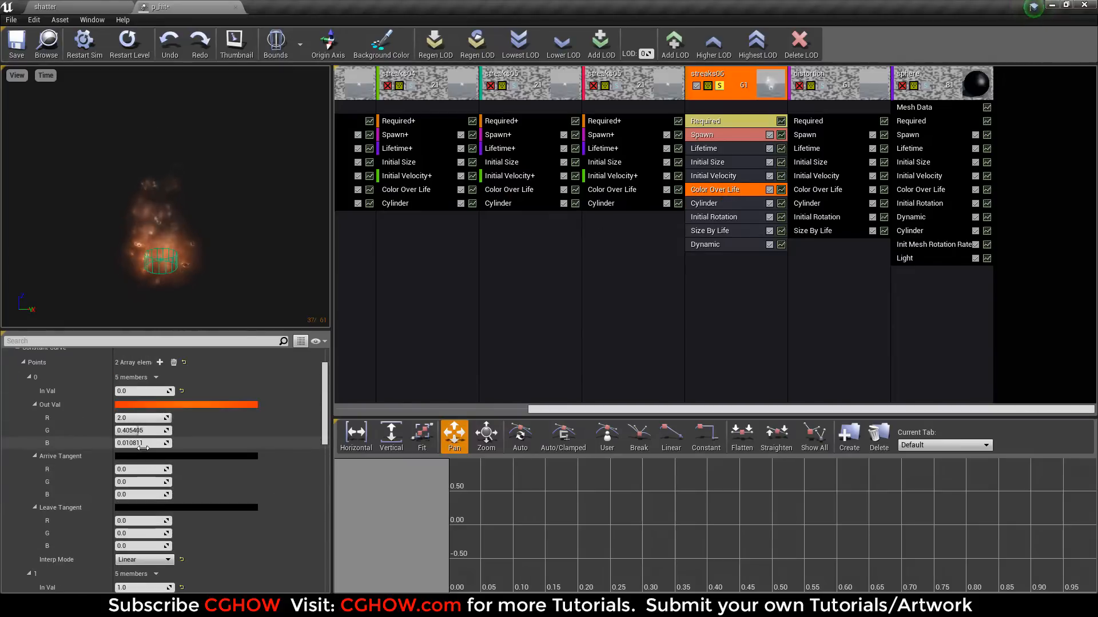
click(719, 245)
scroll(175, 456, up, 2)
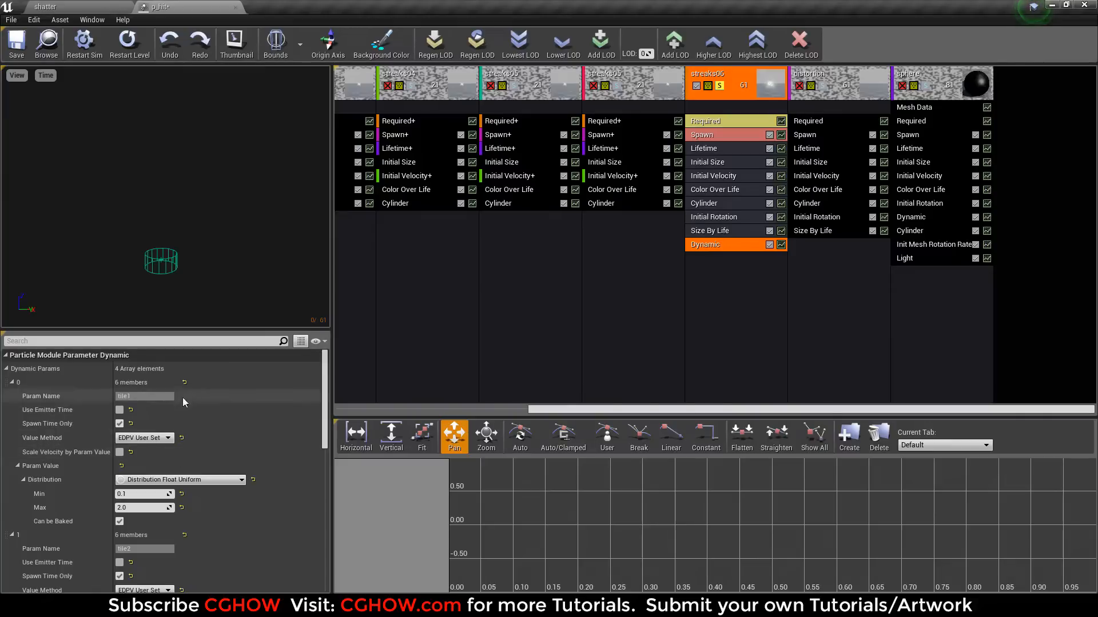
Step: Reopen m_glow03 from streaks06's Required module and examine how the Dynamic Parameter drives the noise texture network
click(723, 123)
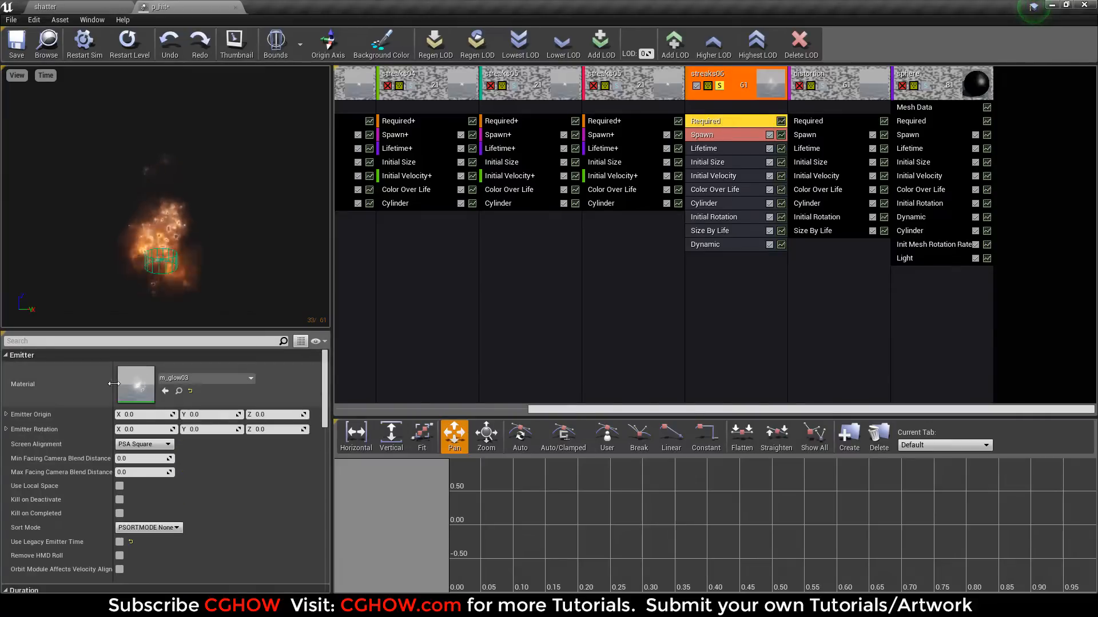
double_click(131, 378)
right_drag(454, 361, 780, 314)
scroll(635, 321, down, 4)
right_drag(484, 353, 713, 331)
scroll(488, 326, up, 2)
right_drag(374, 331, 609, 375)
scroll(575, 320, up, 1)
right_drag(581, 316, 428, 326)
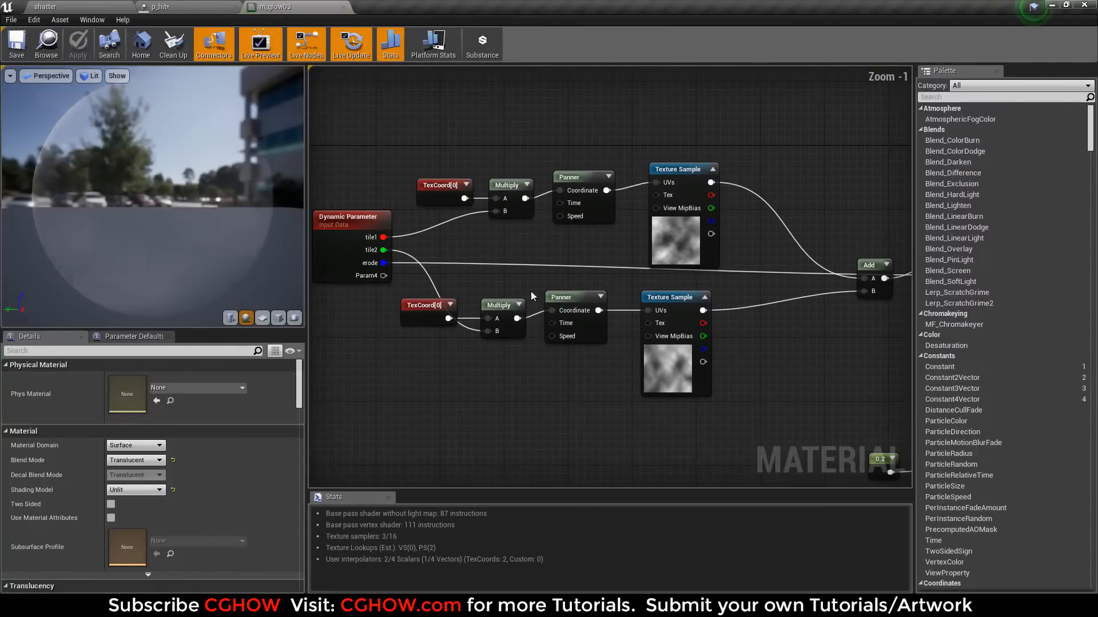
Step: Shift the upper chain's TexCoord and Multiply nodes away from the Panner
click(686, 241)
drag(440, 185, 377, 177)
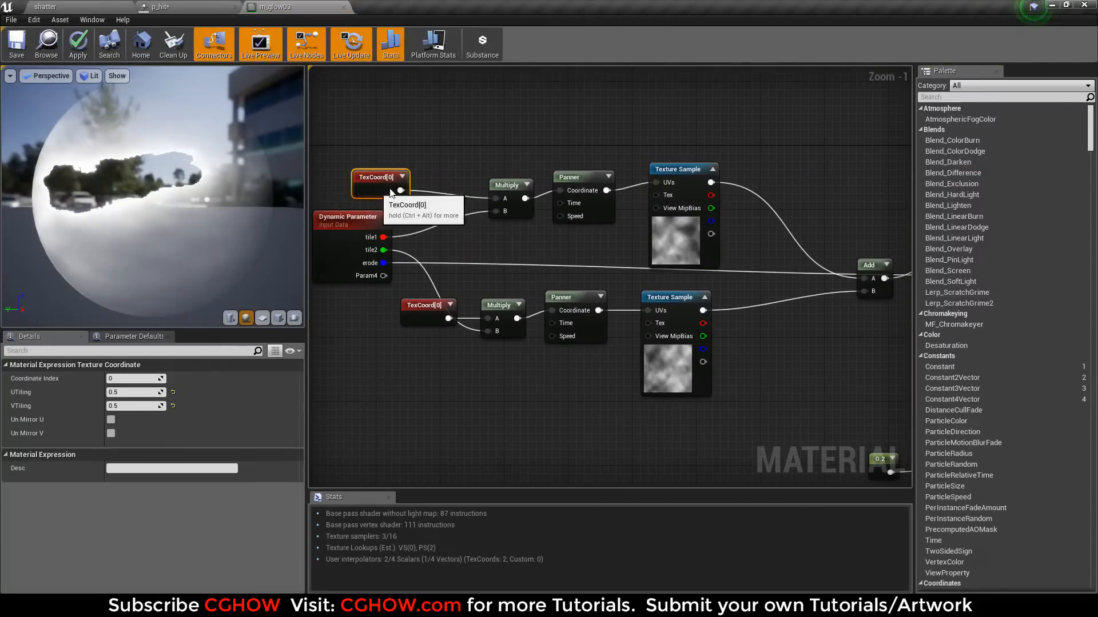
drag(516, 215, 499, 215)
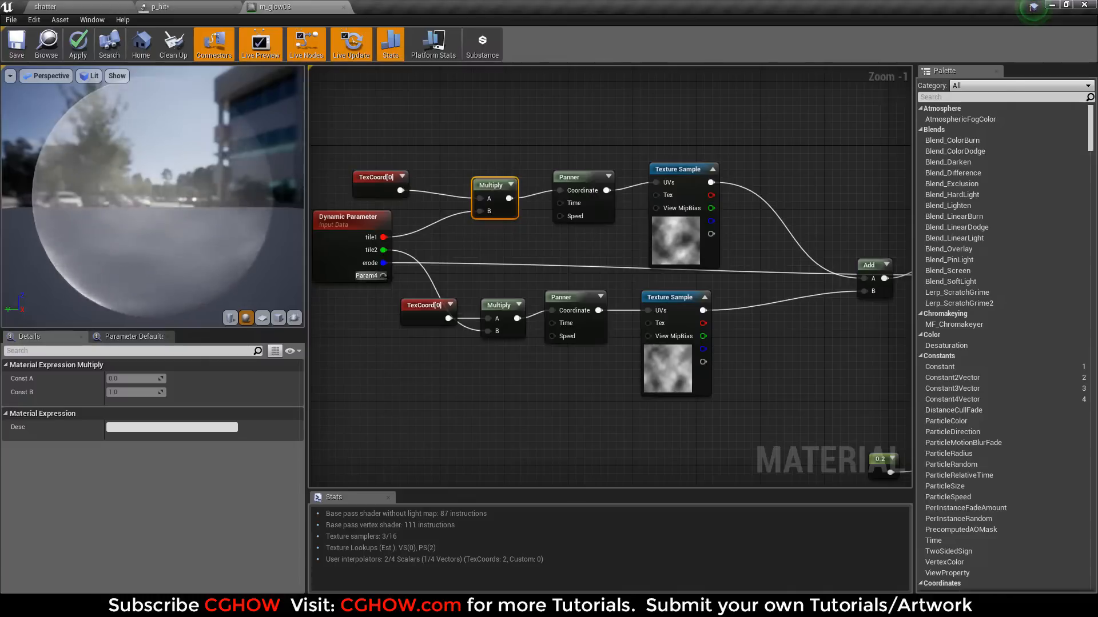
Step: Inspect the Dynamic Parameter node's tile1, tile2 and erode outputs and close m_glow03 without applying the changes
click(366, 269)
scroll(385, 327, up, 1)
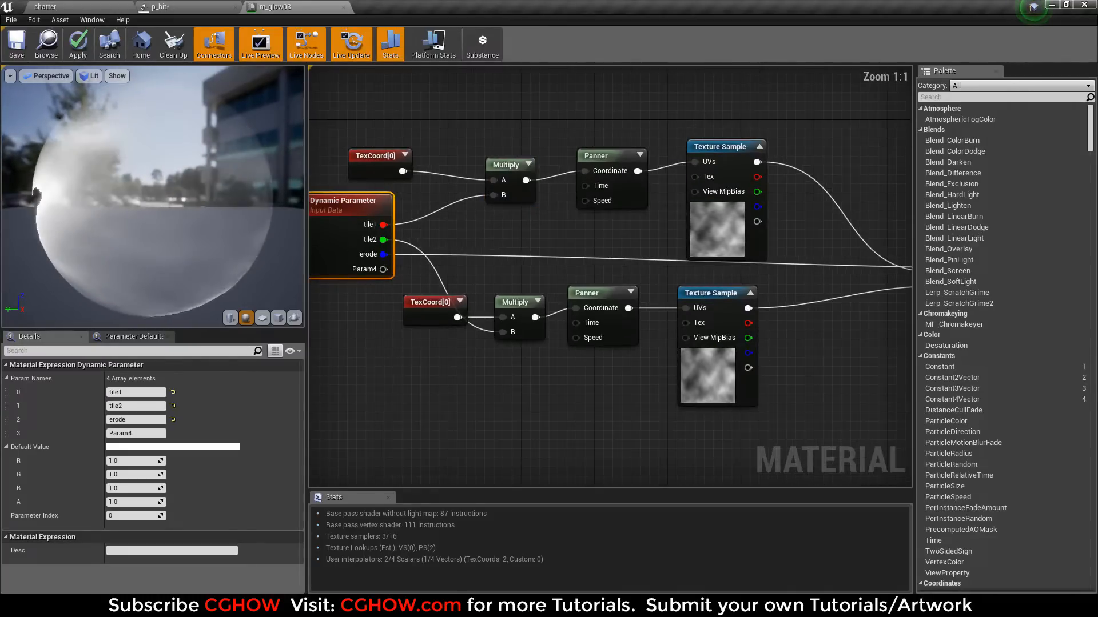
right_drag(374, 231, 440, 261)
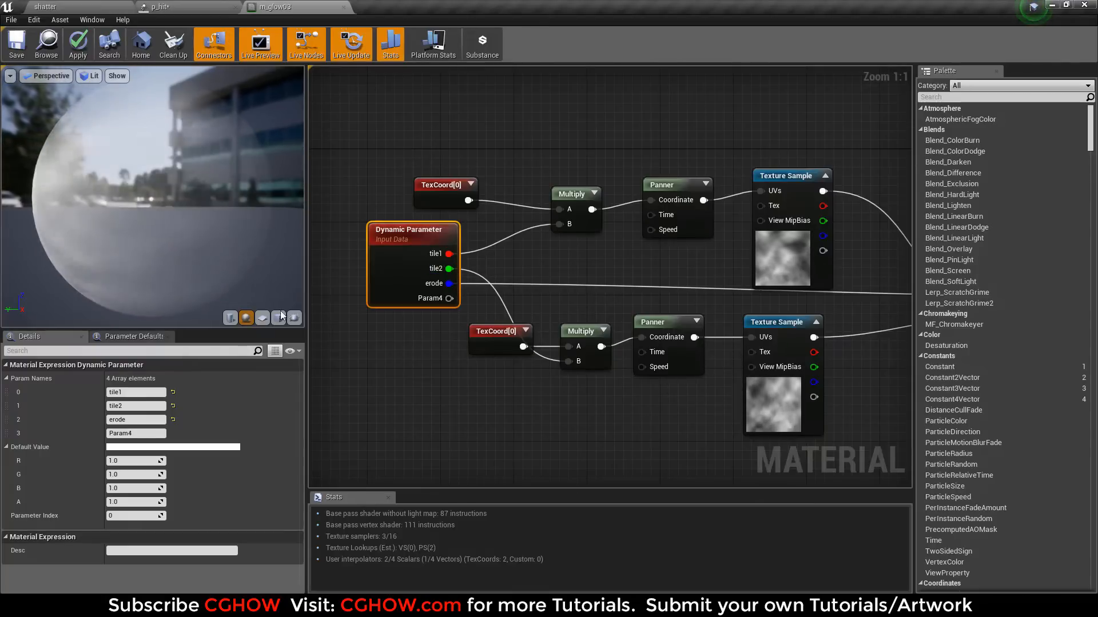
click(343, 6)
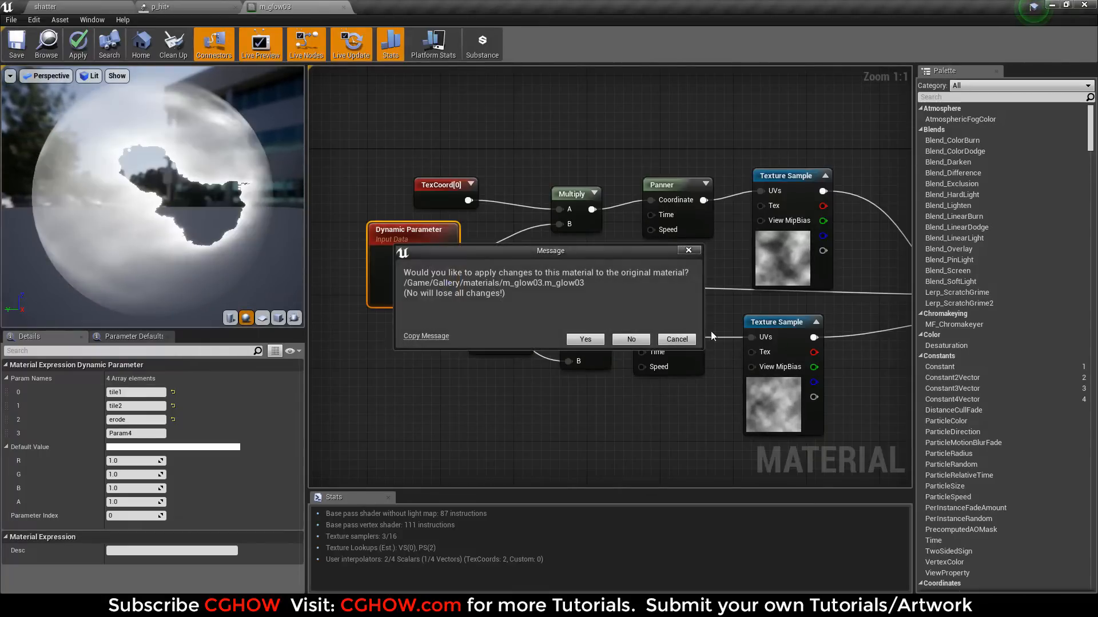
click(630, 340)
Step: Review the tile1 and tile2 ranges in streaks06's Dynamic module and its Size By Life points while replaying the effect
scroll(137, 435, down, 5)
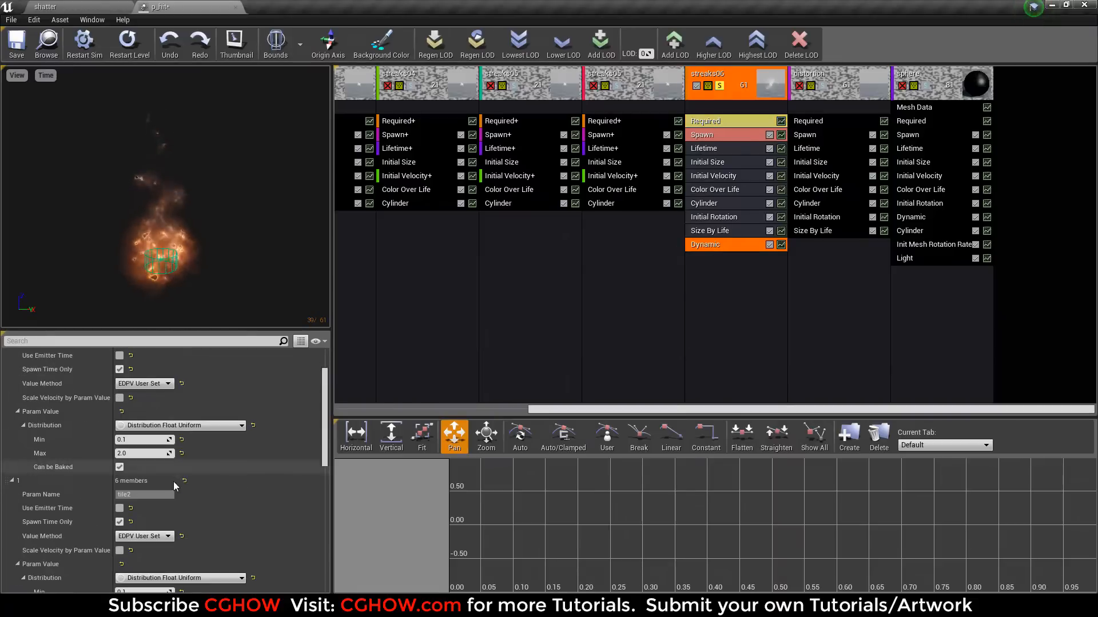
click(130, 441)
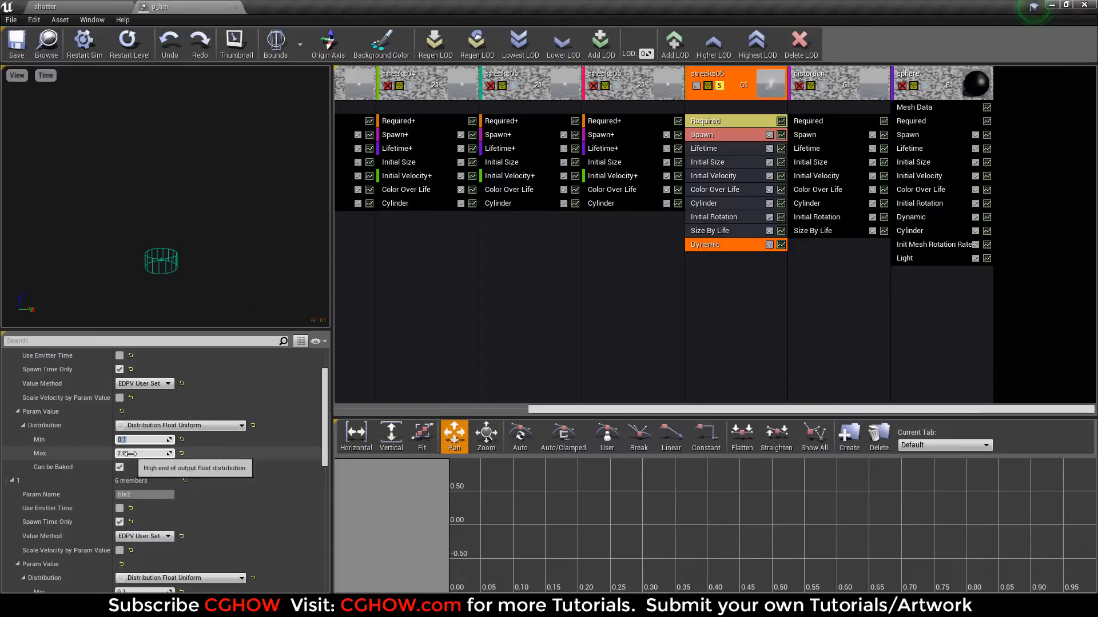
click(131, 50)
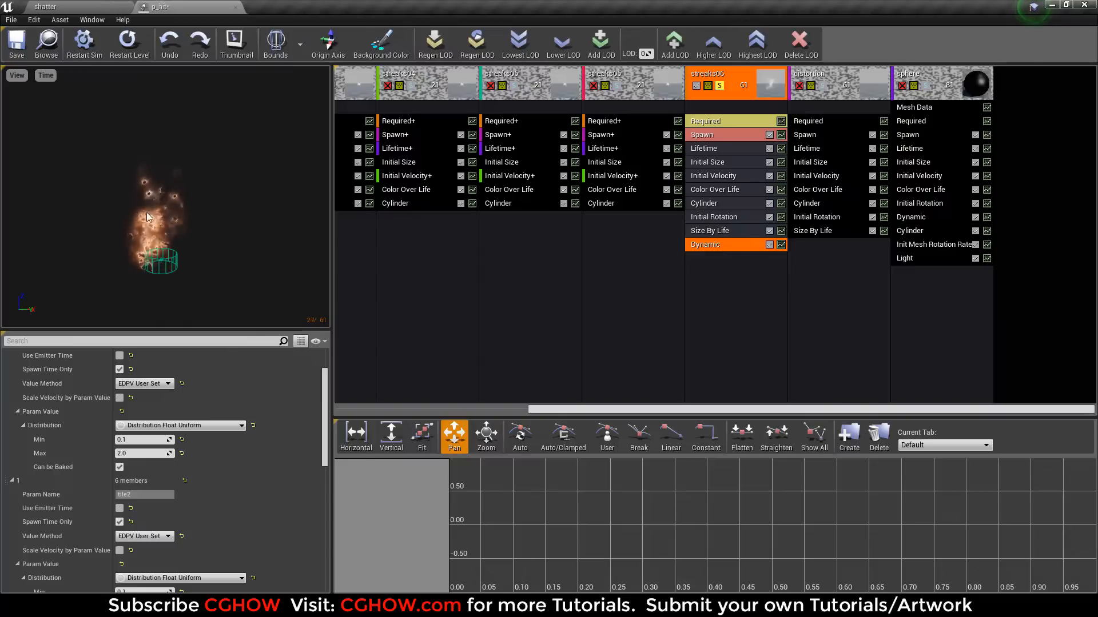
click(130, 55)
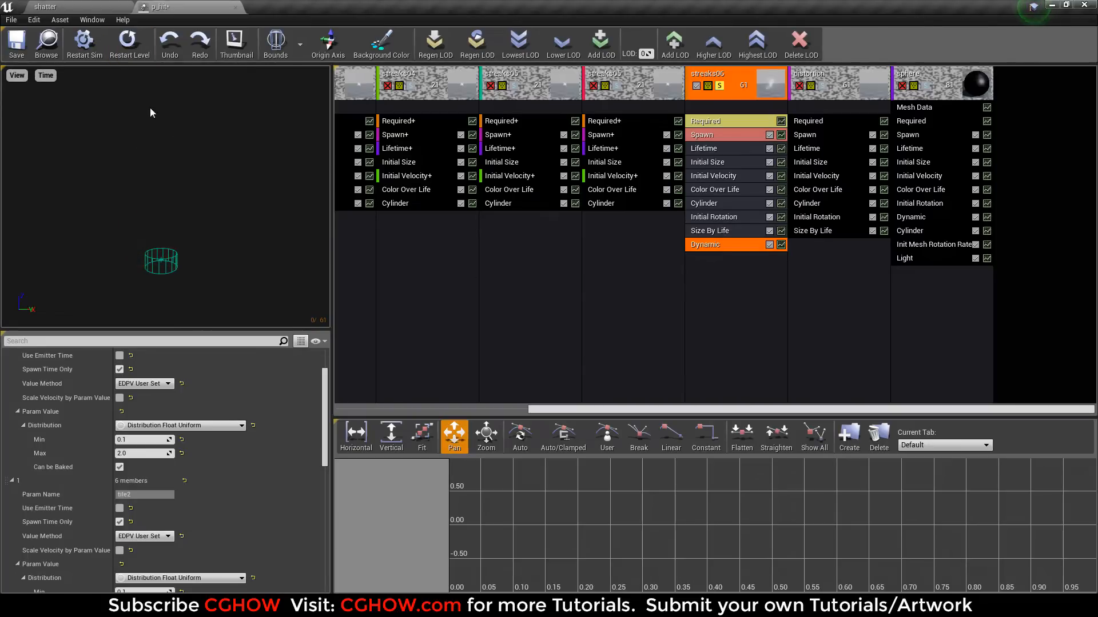
click(723, 232)
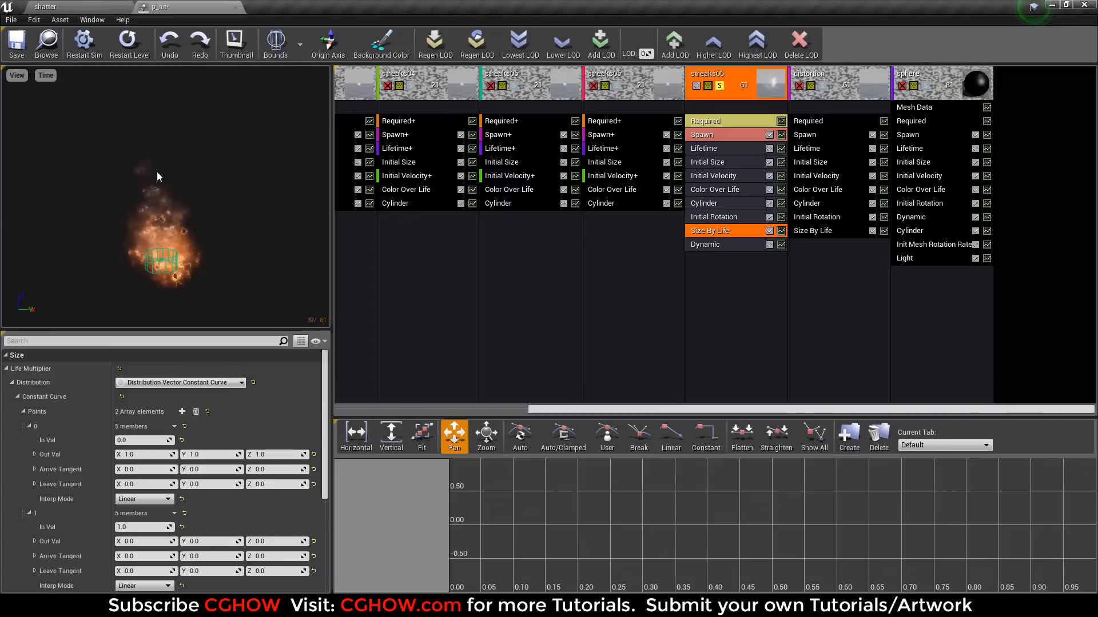
Step: Solo the distortion emitter in place of streaks06 and view its effect in the shatter level
click(721, 85)
click(822, 85)
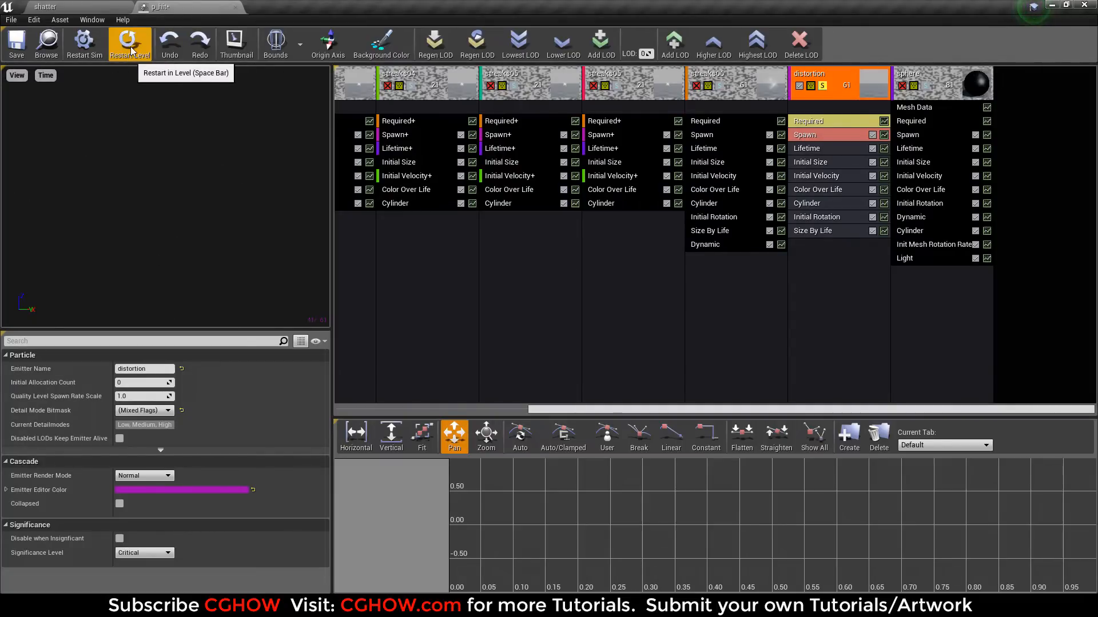
click(90, 6)
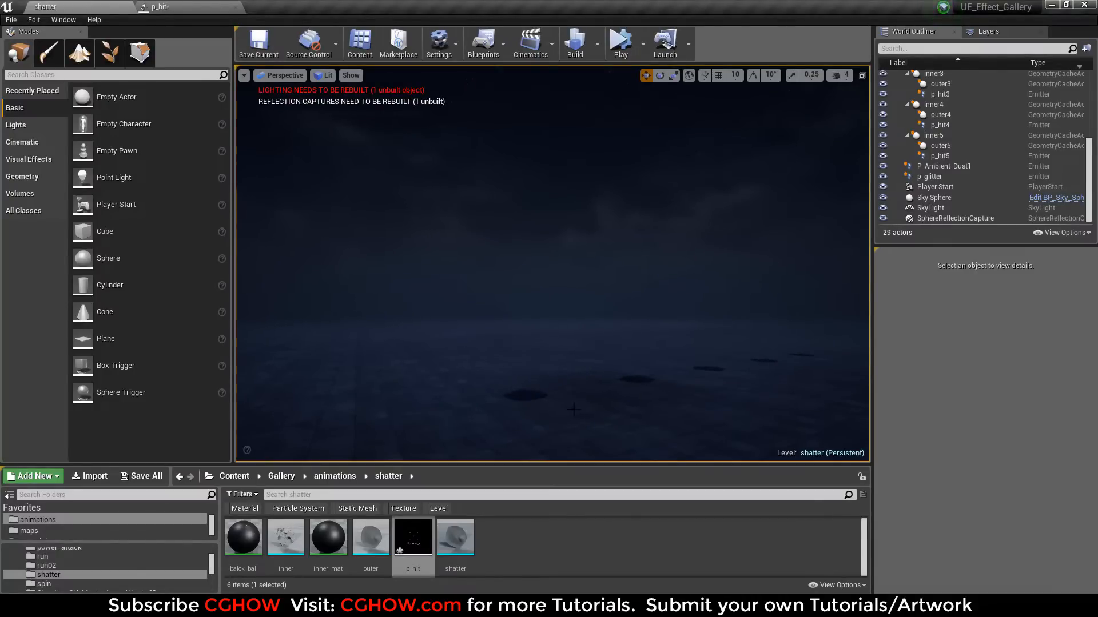
click(231, 6)
click(96, 5)
click(239, 7)
Step: Review the distortion emitter's Cylinder, Initial Velocity and Size By Life modules
click(824, 203)
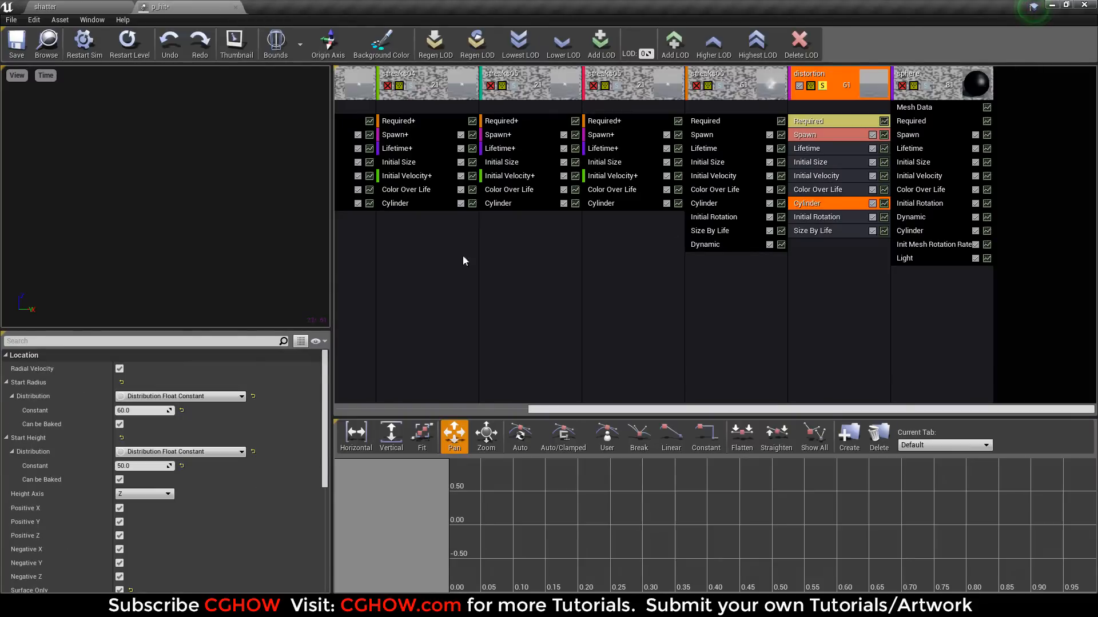
scroll(174, 465, down, 5)
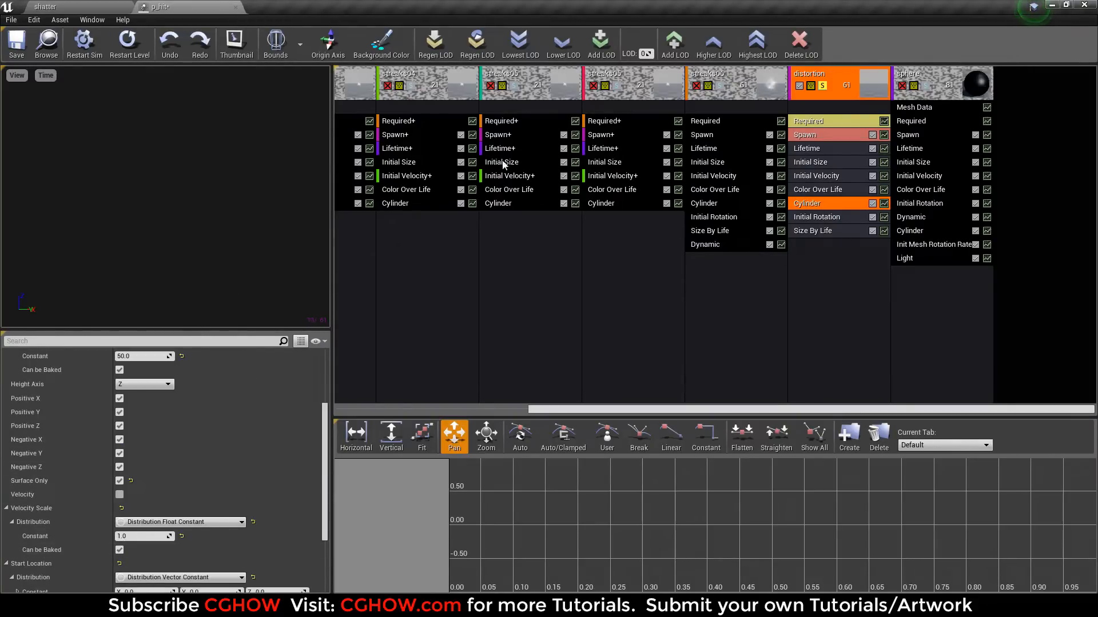
click(824, 178)
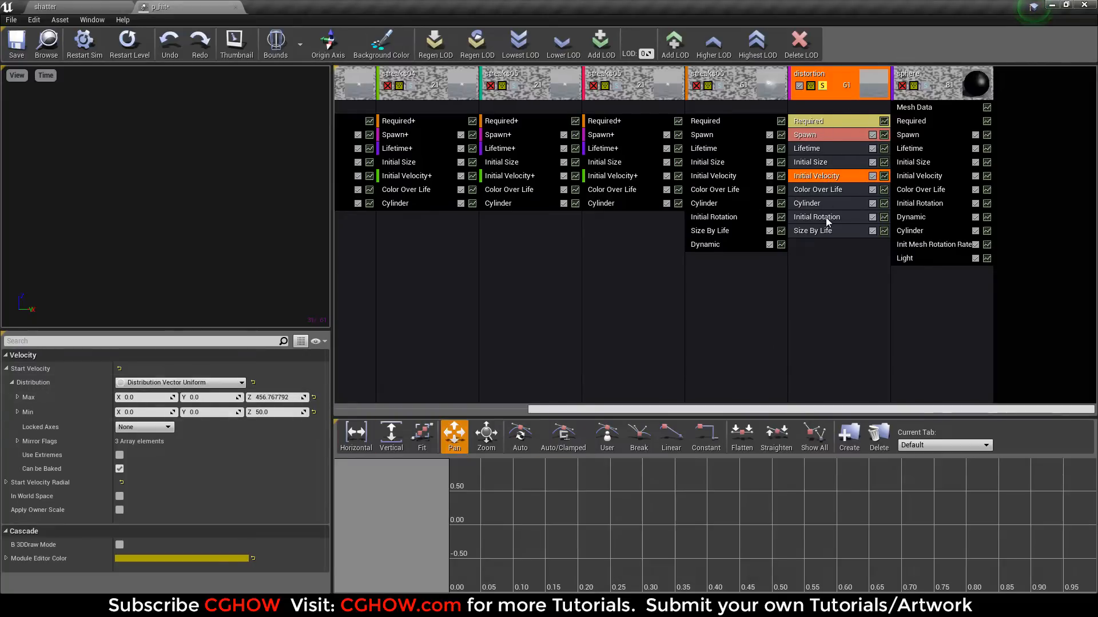
click(821, 231)
Step: Examine M_Heat_Distortion from distortion's Required module, covering its panning T_Water_N texture, Lerp and SphereMask nodes, and close the material
click(836, 122)
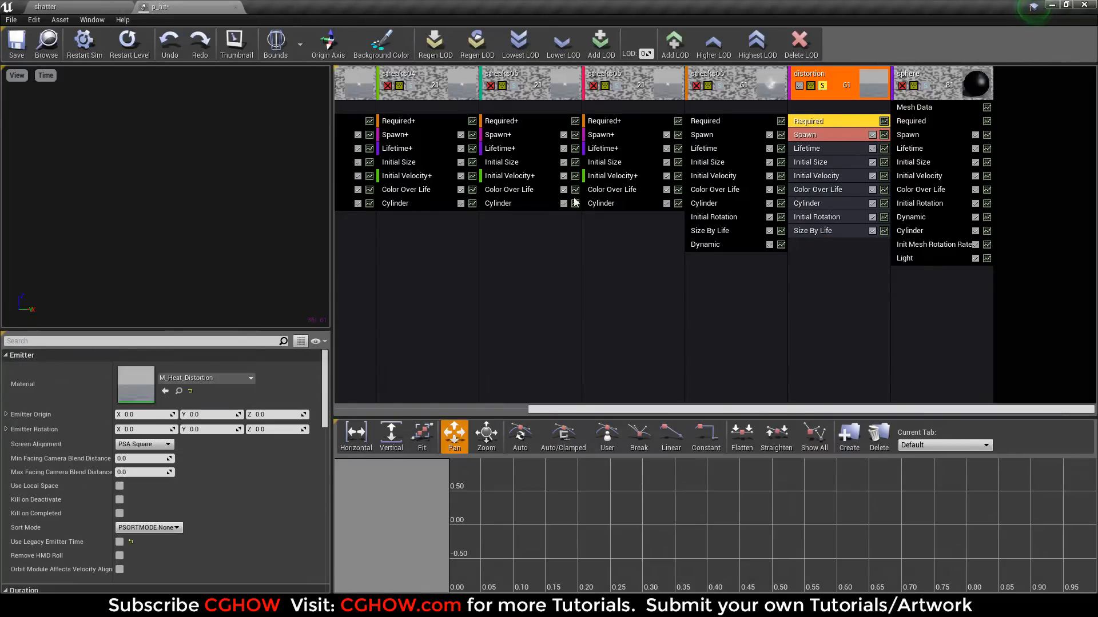
double_click(140, 393)
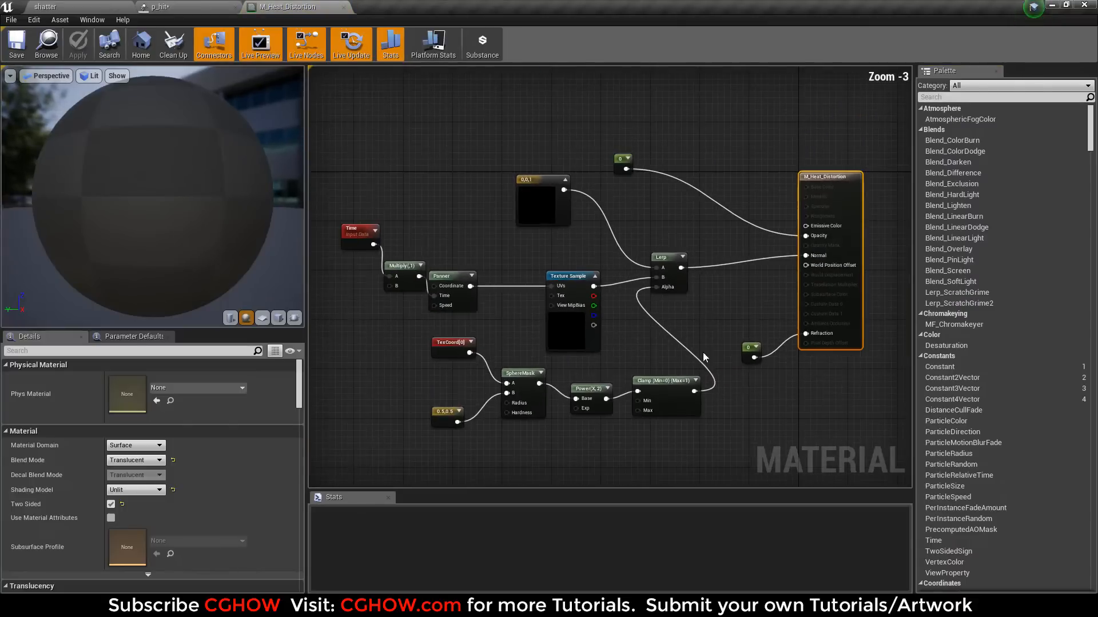
click(567, 300)
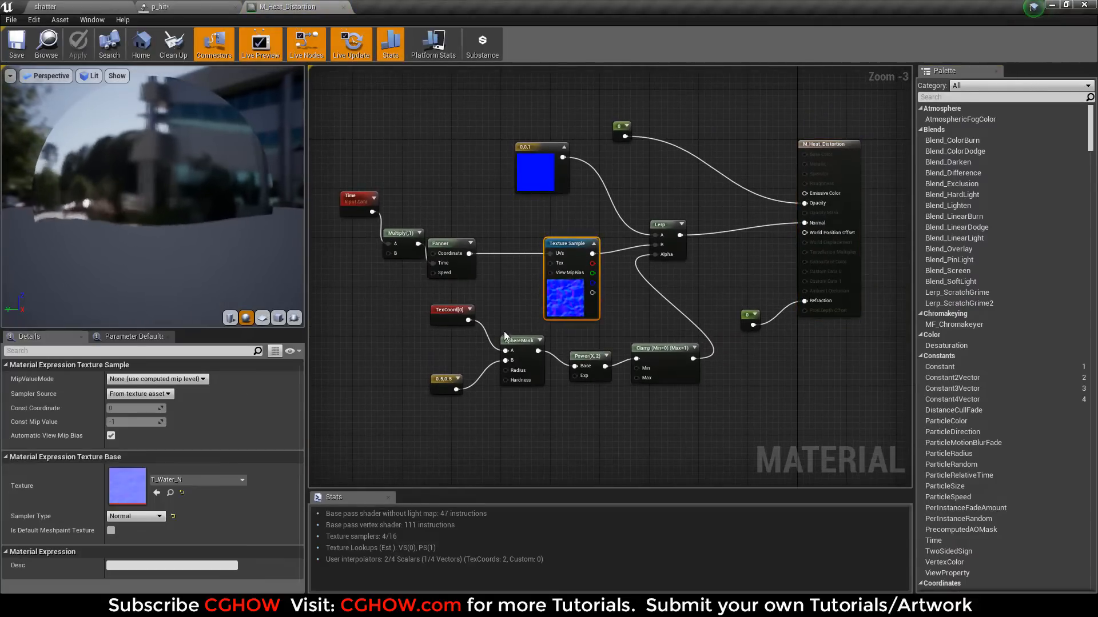
drag(338, 175, 461, 280)
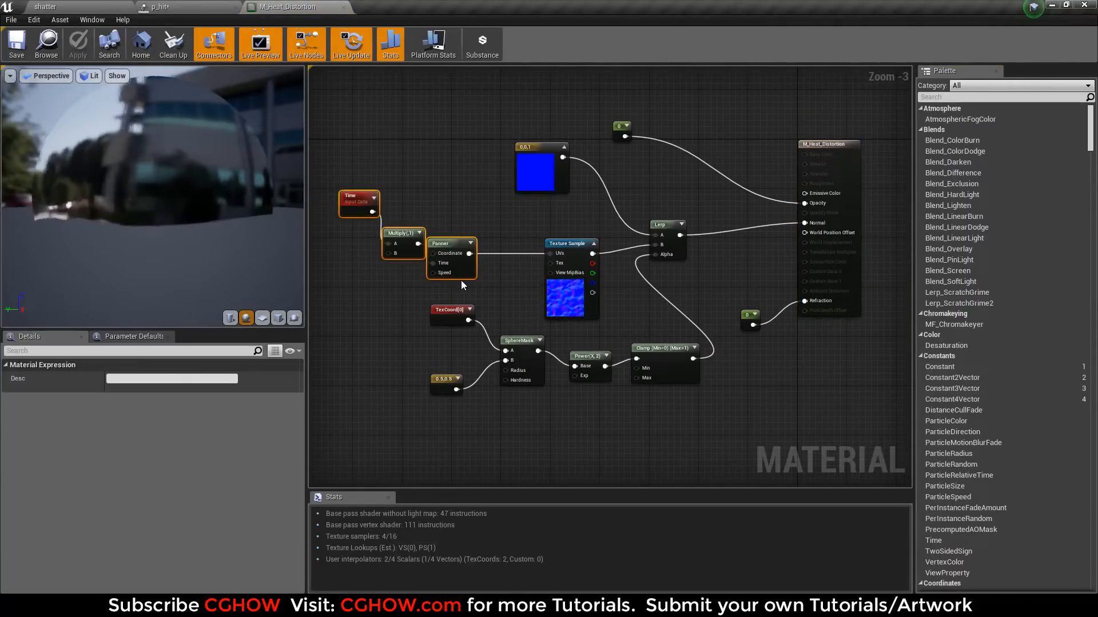
scroll(619, 303, up, 1)
right_drag(564, 244, 467, 272)
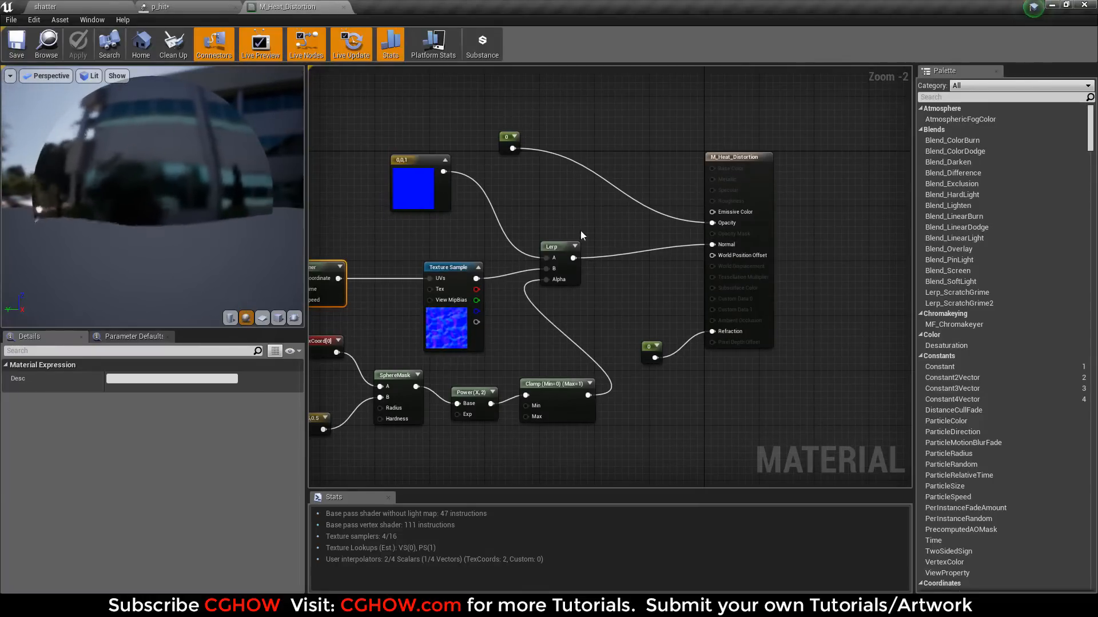
right_drag(507, 387, 607, 359)
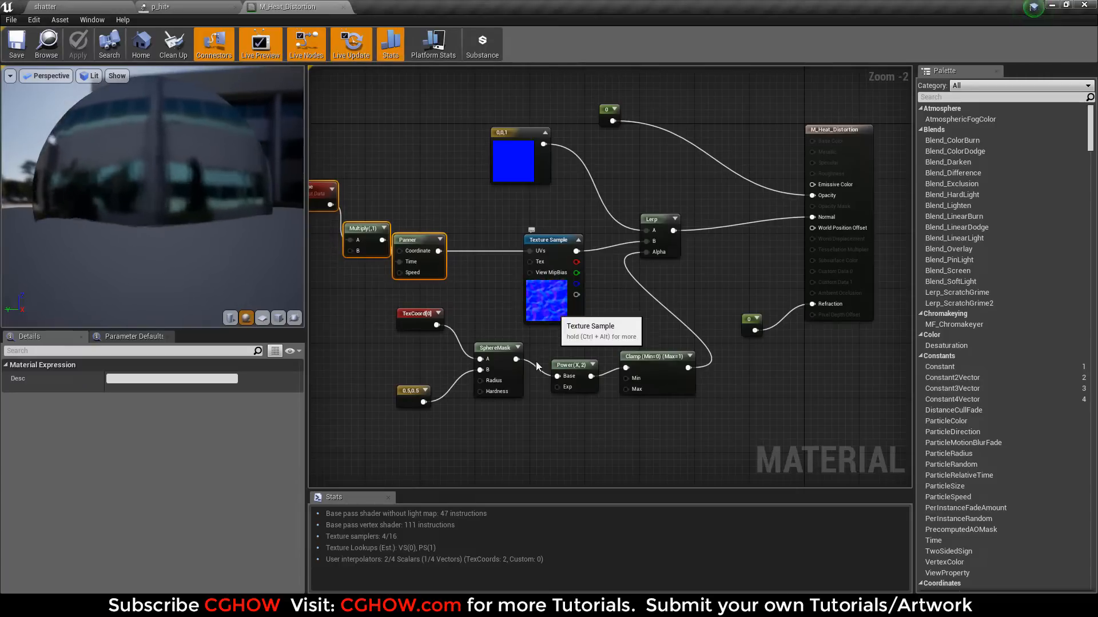
click(500, 369)
click(275, 319)
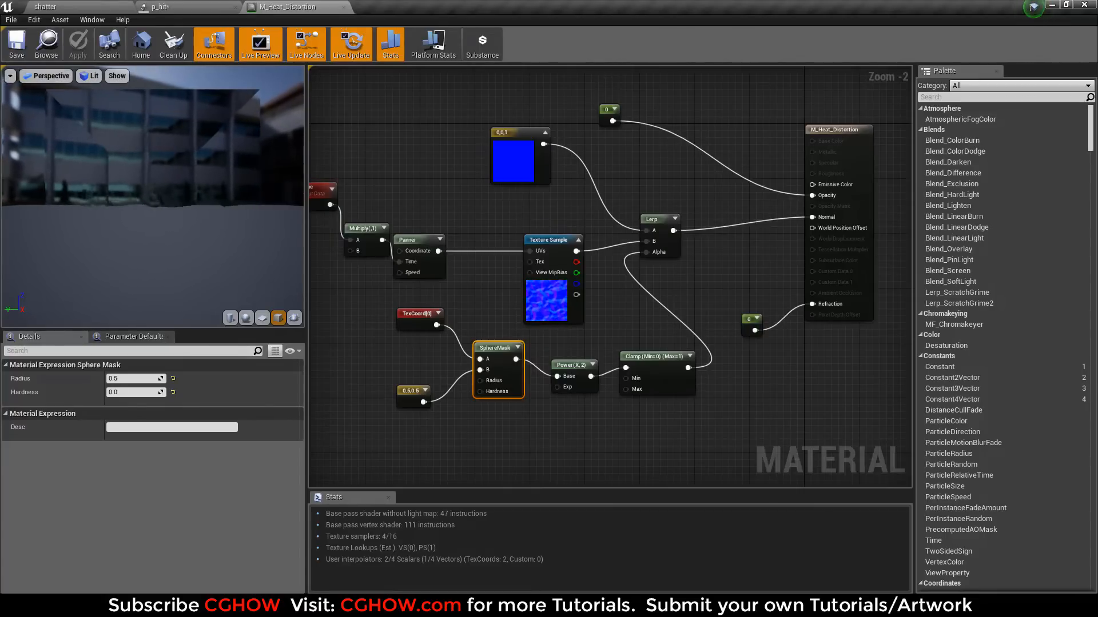
click(343, 6)
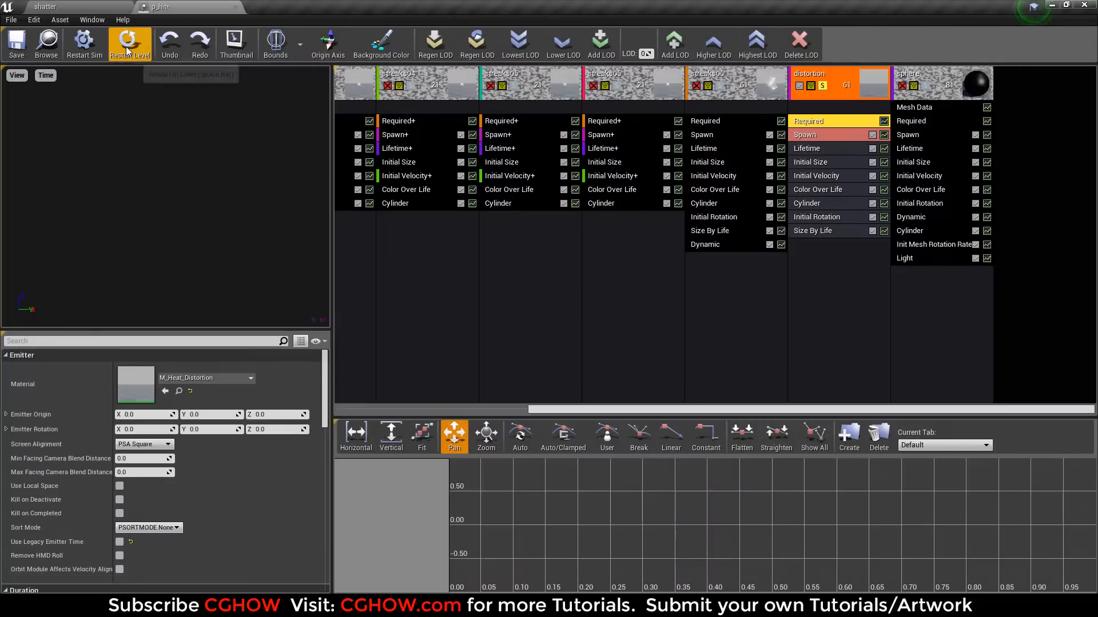
Step: Check the distortion in the shatter level, and solo p_hit's sphere emitter in place of distortion for a replay
click(45, 6)
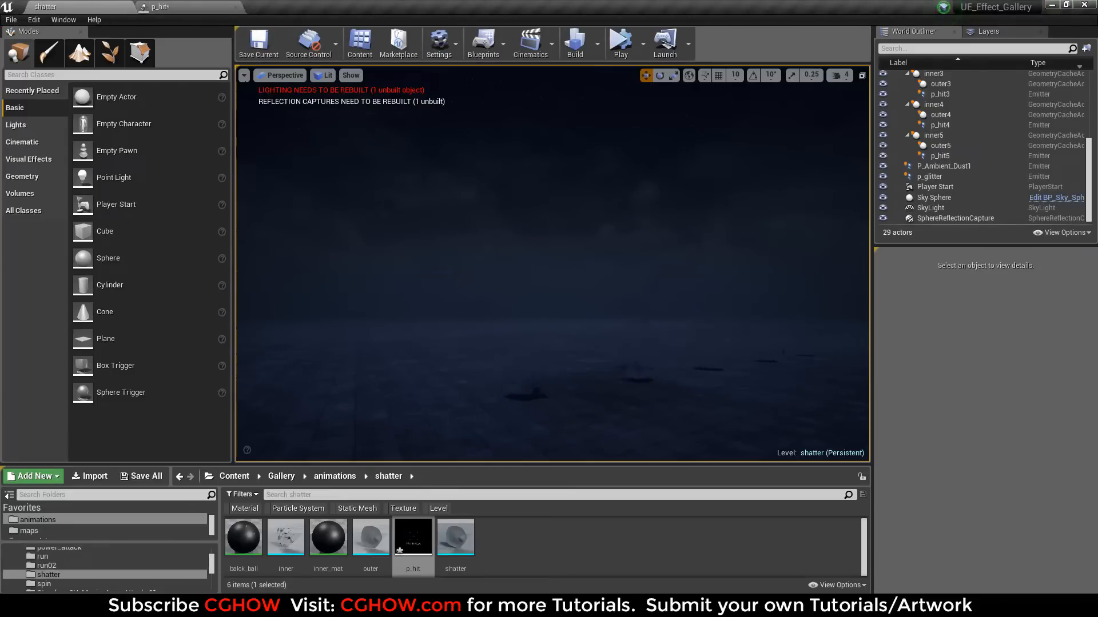
click(171, 6)
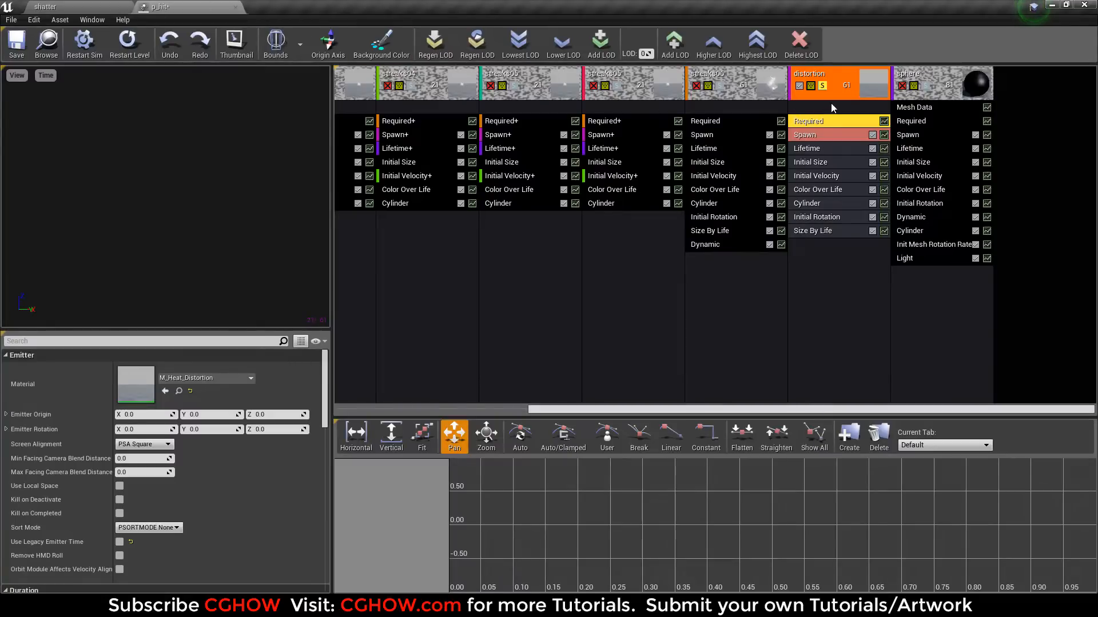
click(823, 86)
click(925, 86)
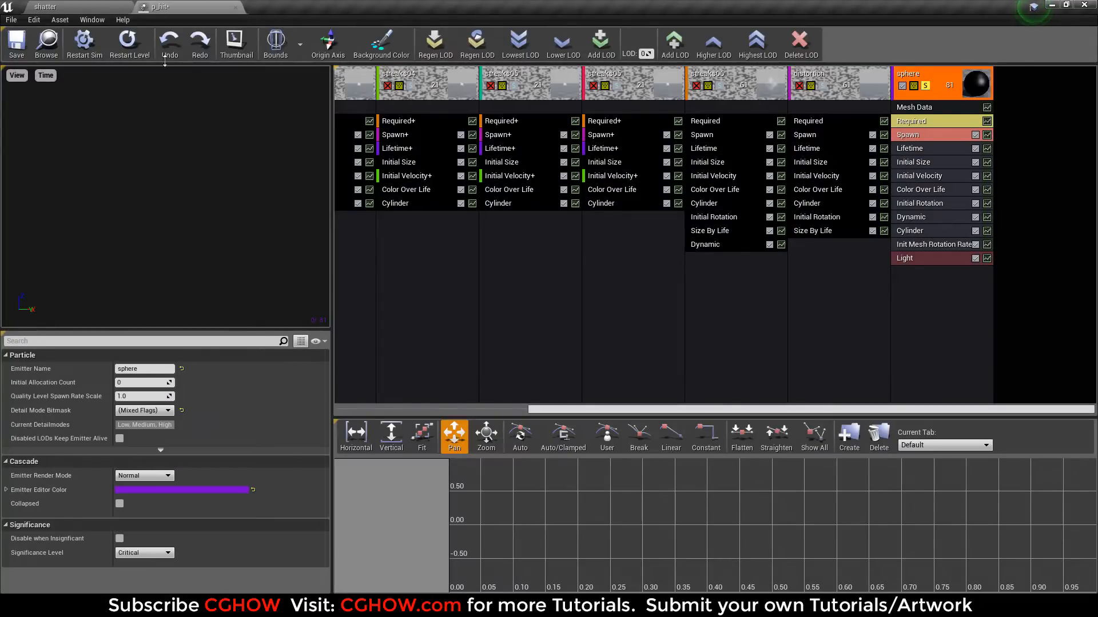
click(127, 46)
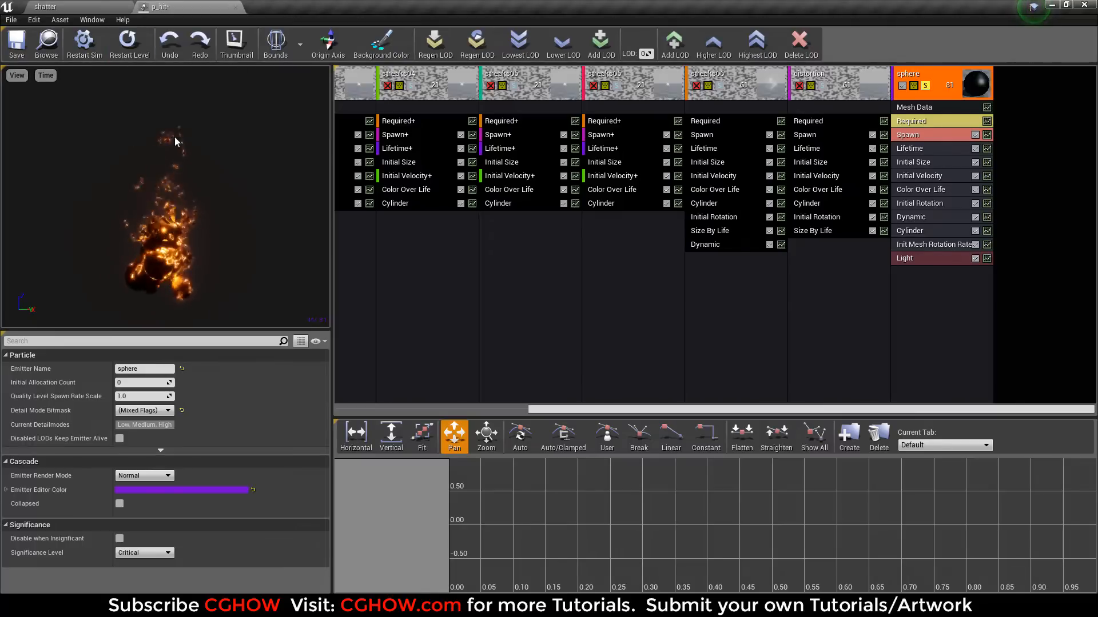
Step: Review the sphere emitter's Mesh Data and Light modules and enable 3DDraw Mode for its Cylinder module
click(915, 107)
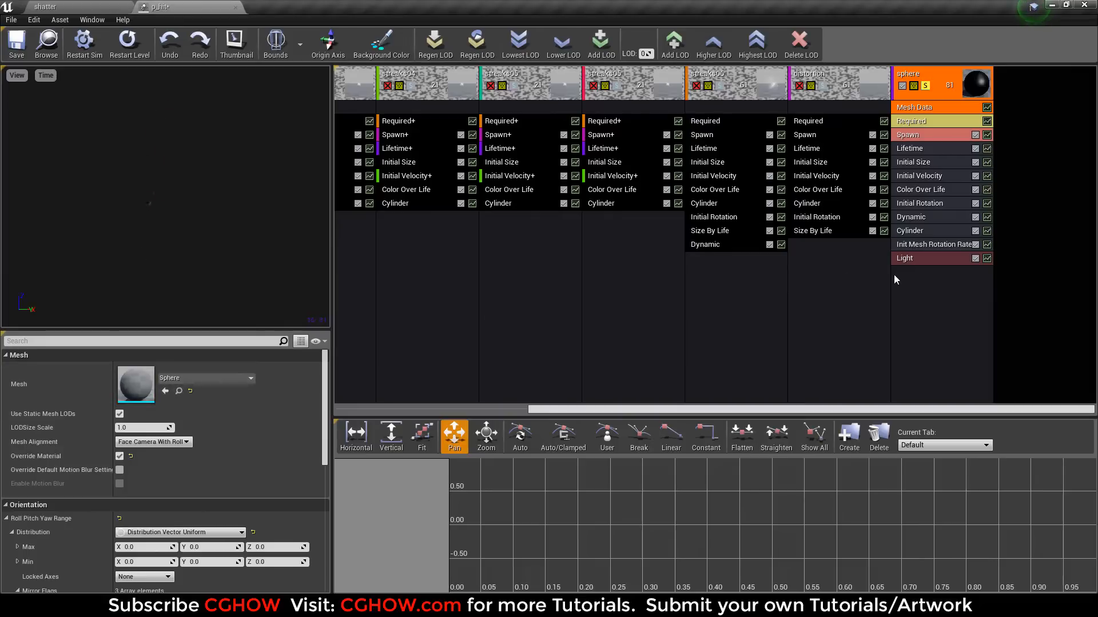
click(895, 259)
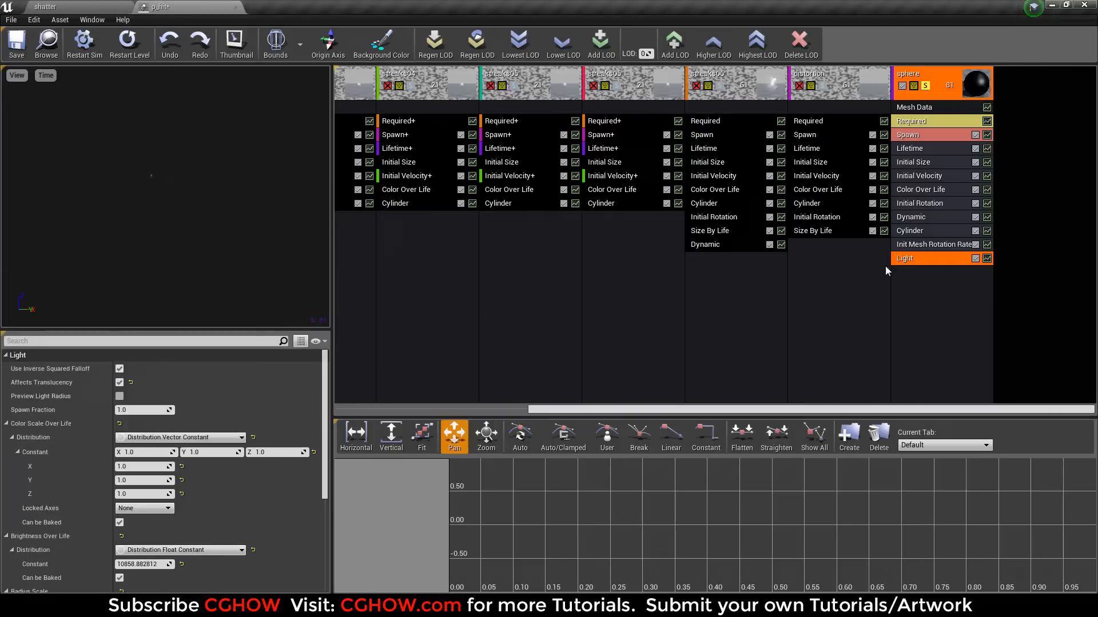
click(924, 231)
scroll(205, 513, down, 10)
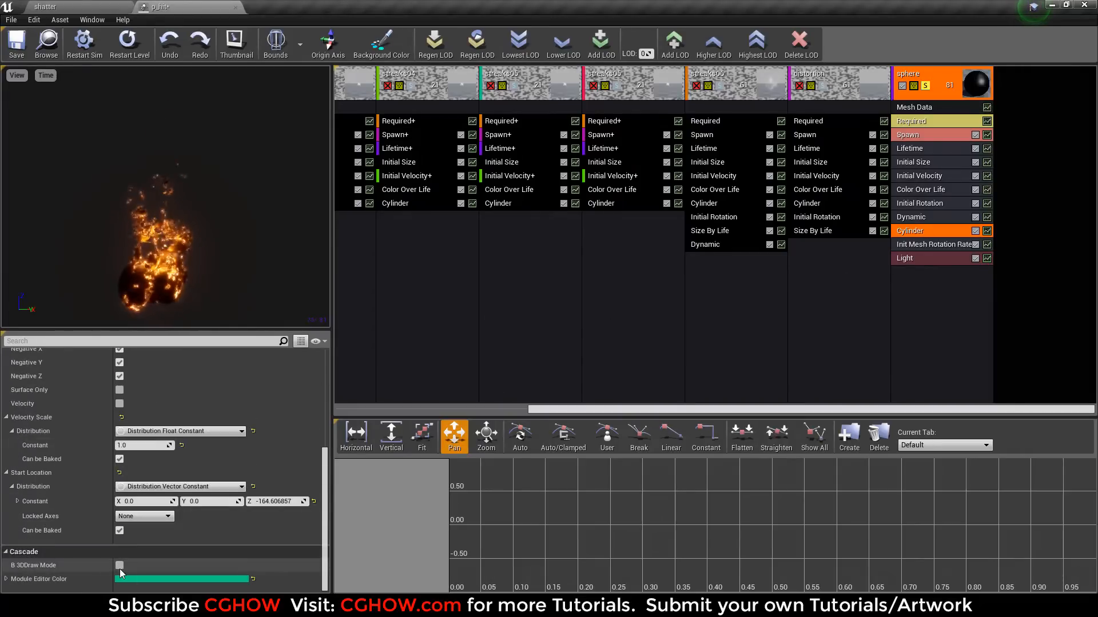
click(120, 566)
Step: Review the sphere emitter's Initial Velocity and Initial Rotation, and expand the Dynamic module's erode curve to examine its points
click(930, 177)
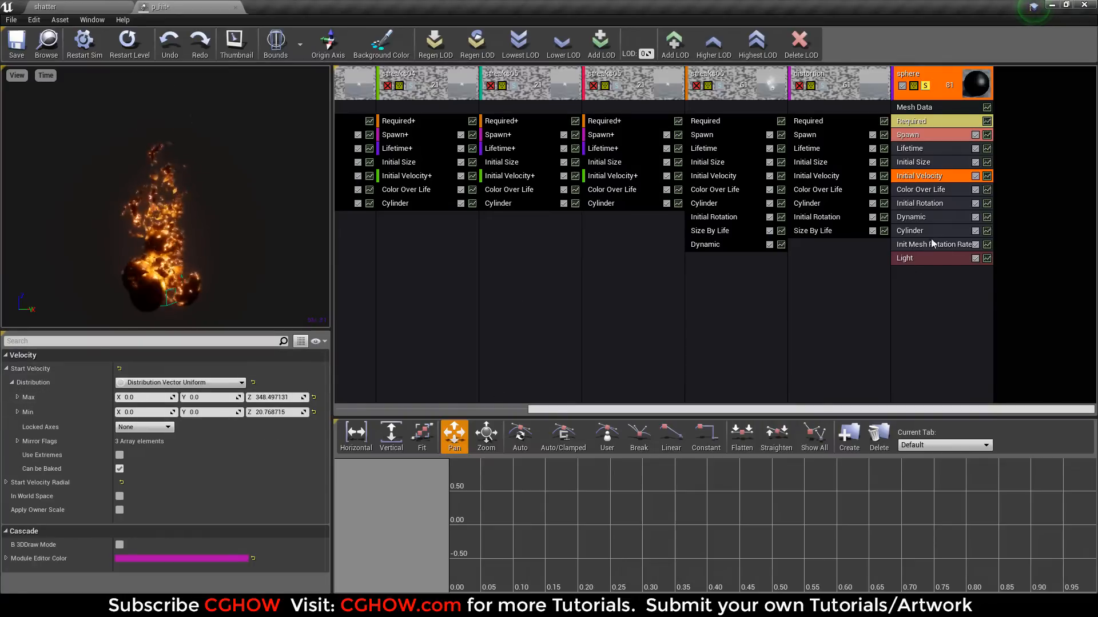
click(920, 204)
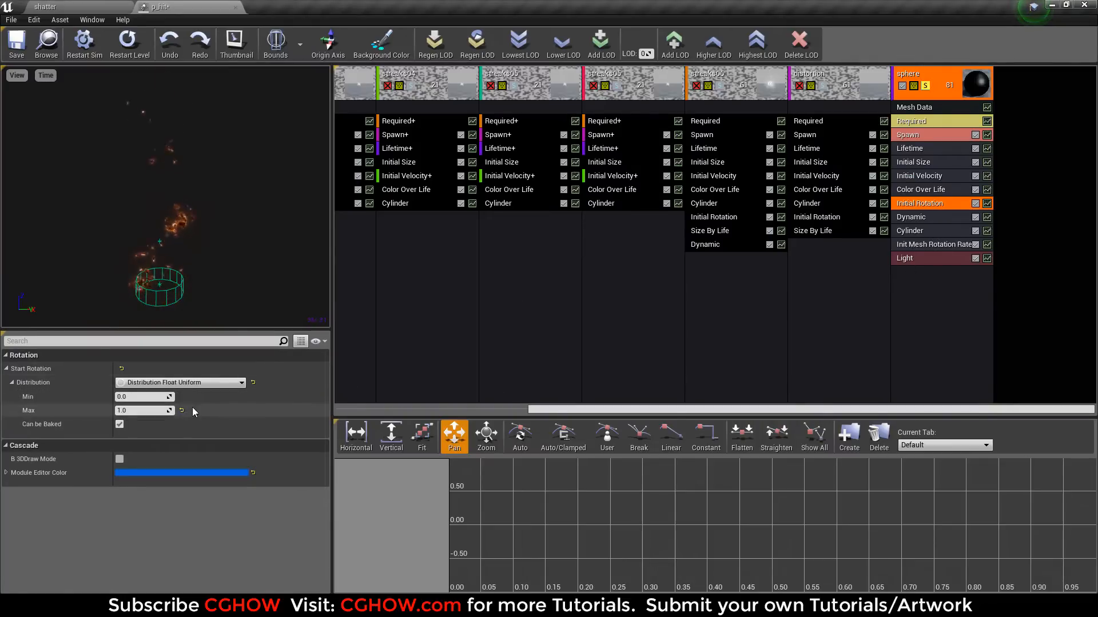
click(921, 218)
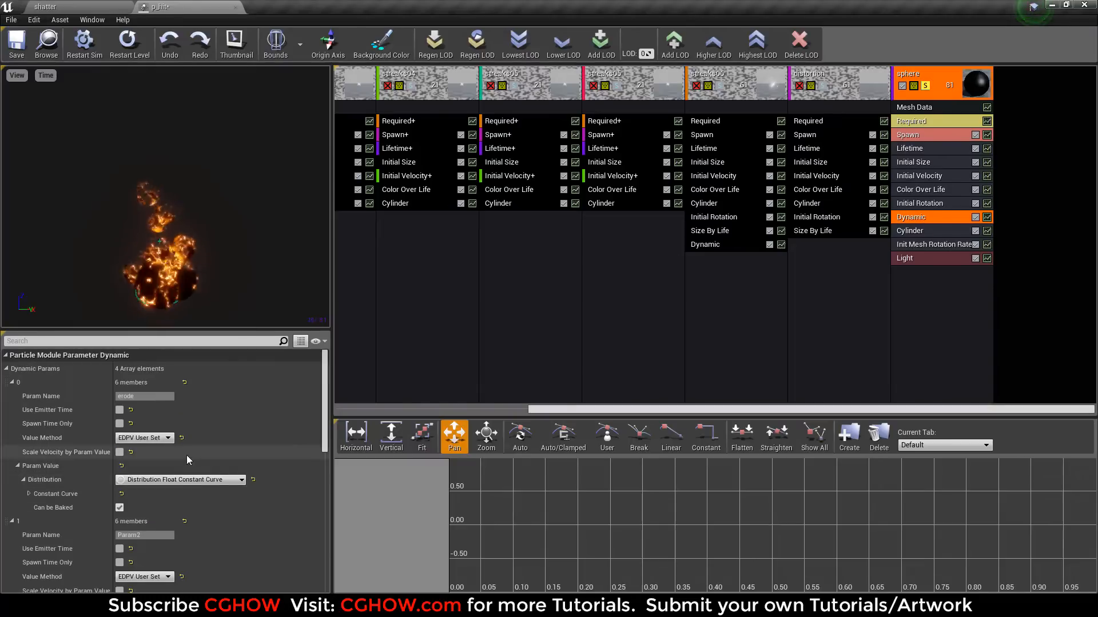
double_click(127, 396)
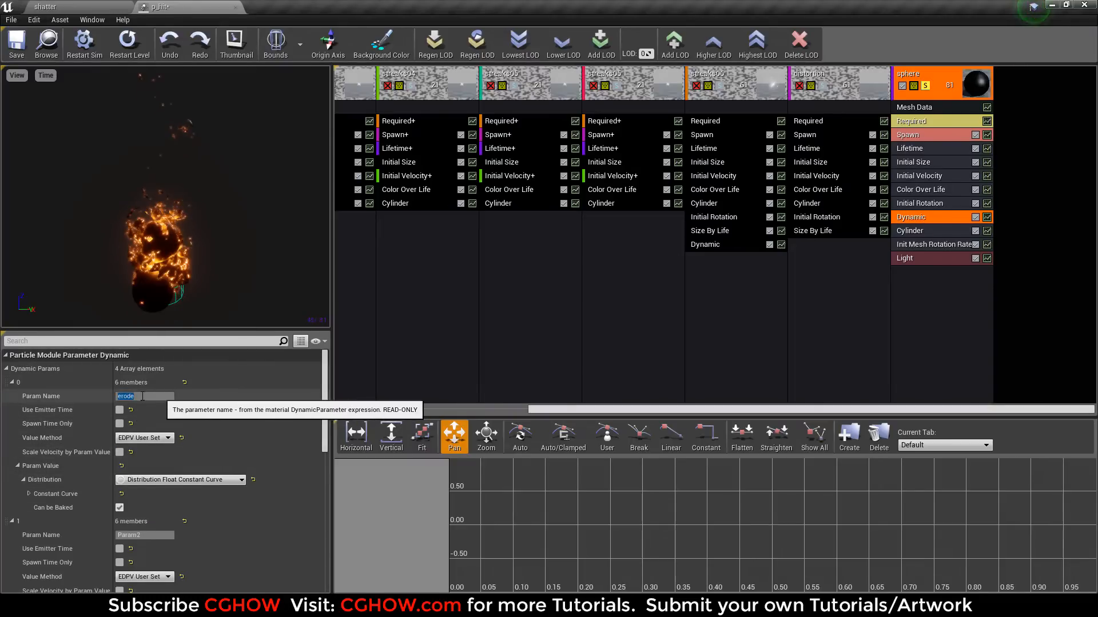
click(29, 494)
scroll(139, 506, down, 4)
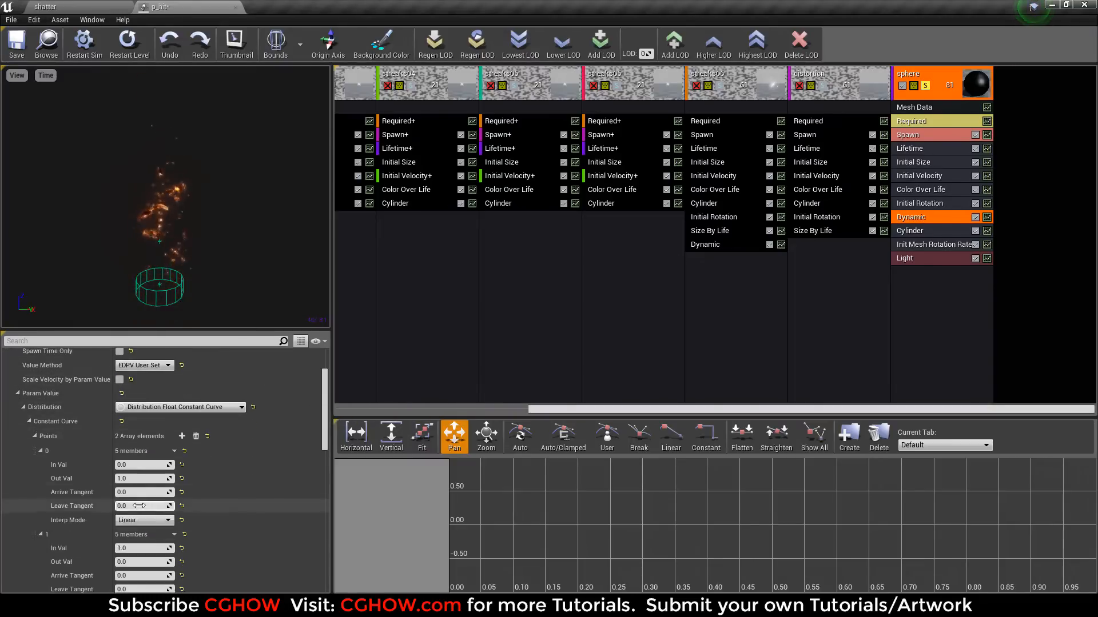
scroll(139, 505, down, 1)
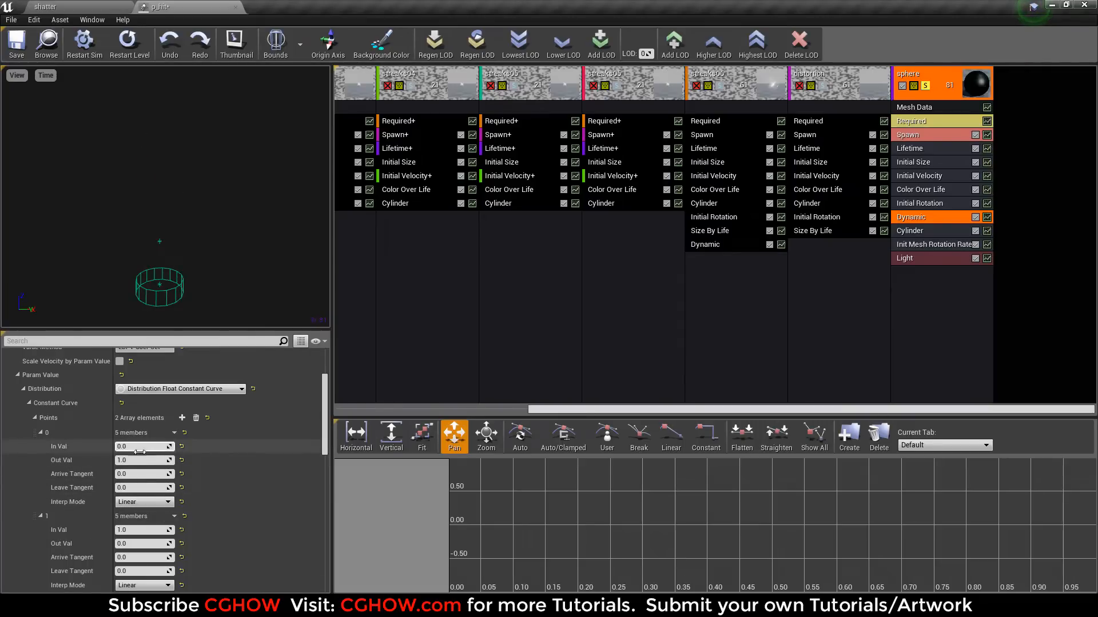
Step: Try erode curve Out Vals of 0.0 at point 0 and 1.0 at point 1, and restore them to 1.0 and 0.0
click(134, 544)
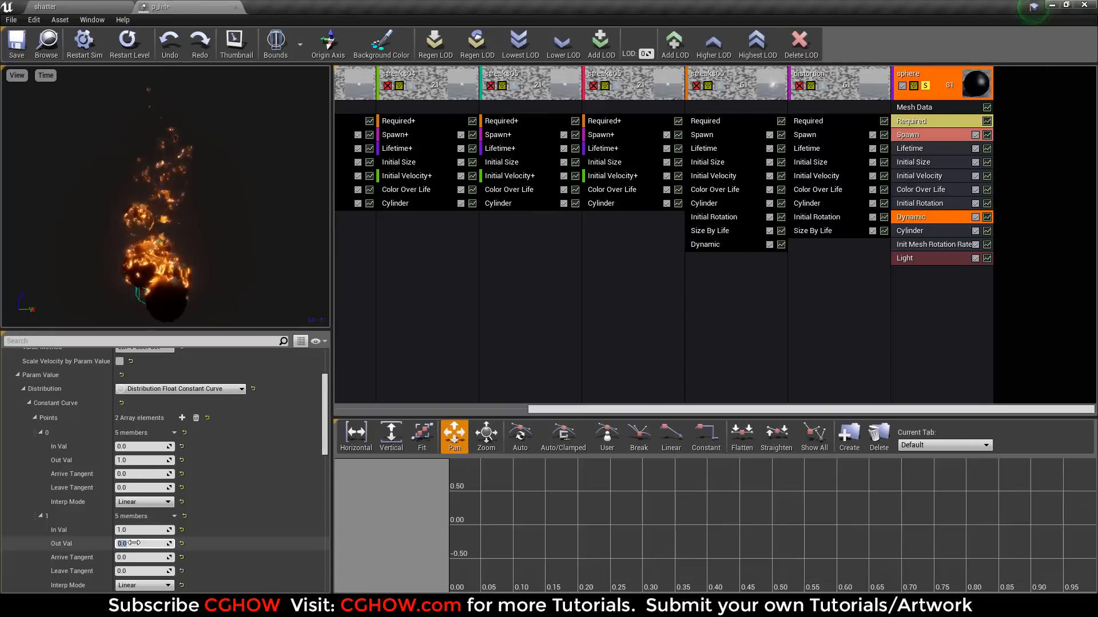
text(1)
key(Return)
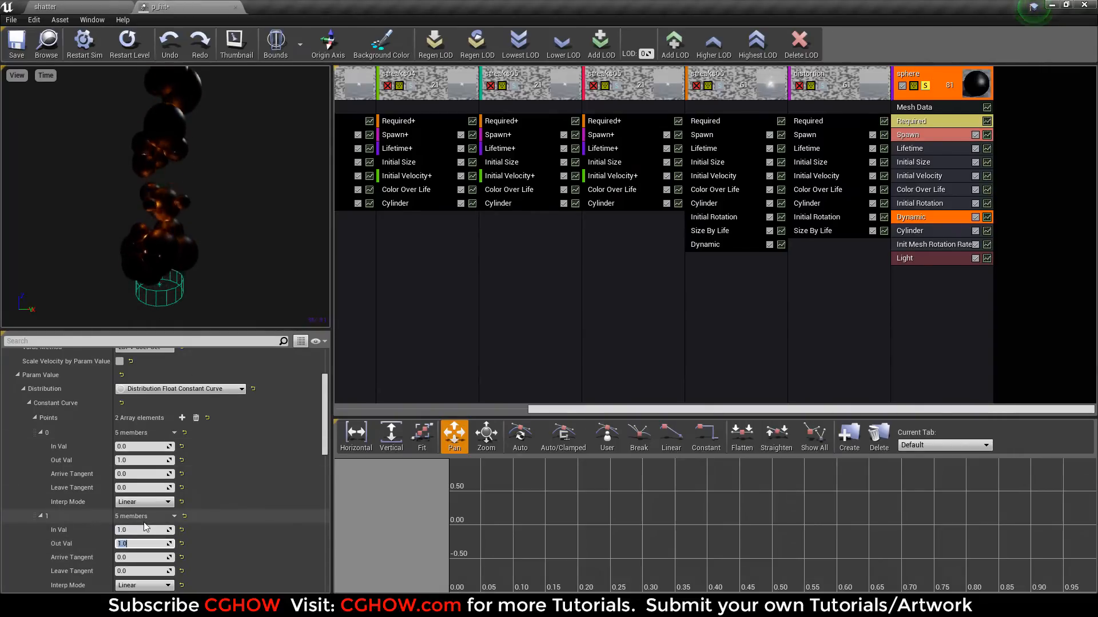
text(0)
key(Return)
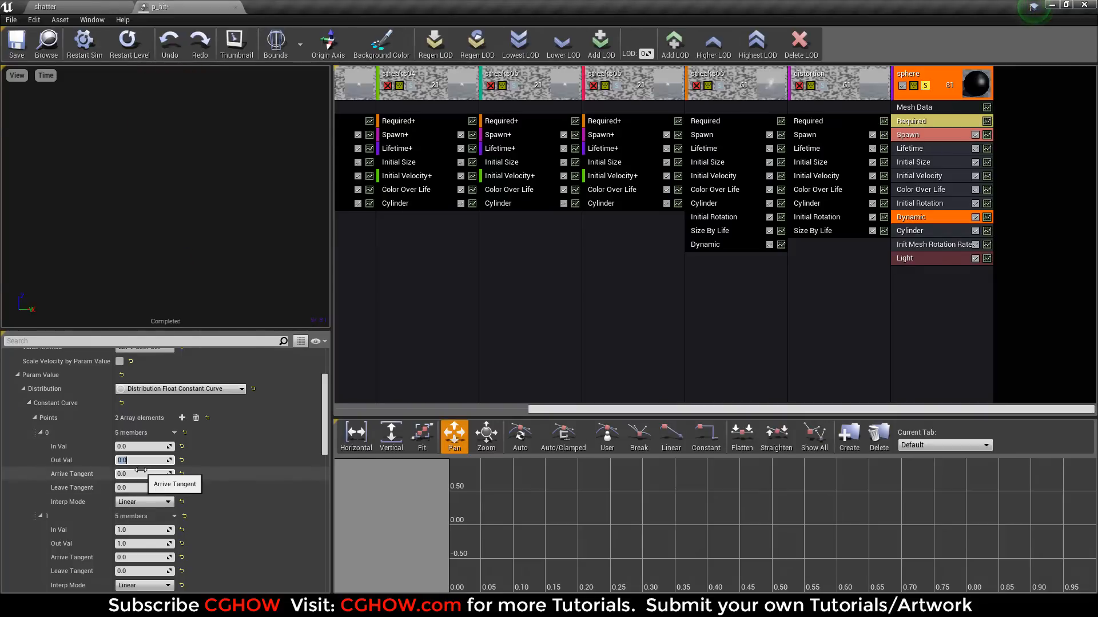
text(1)
key(Return)
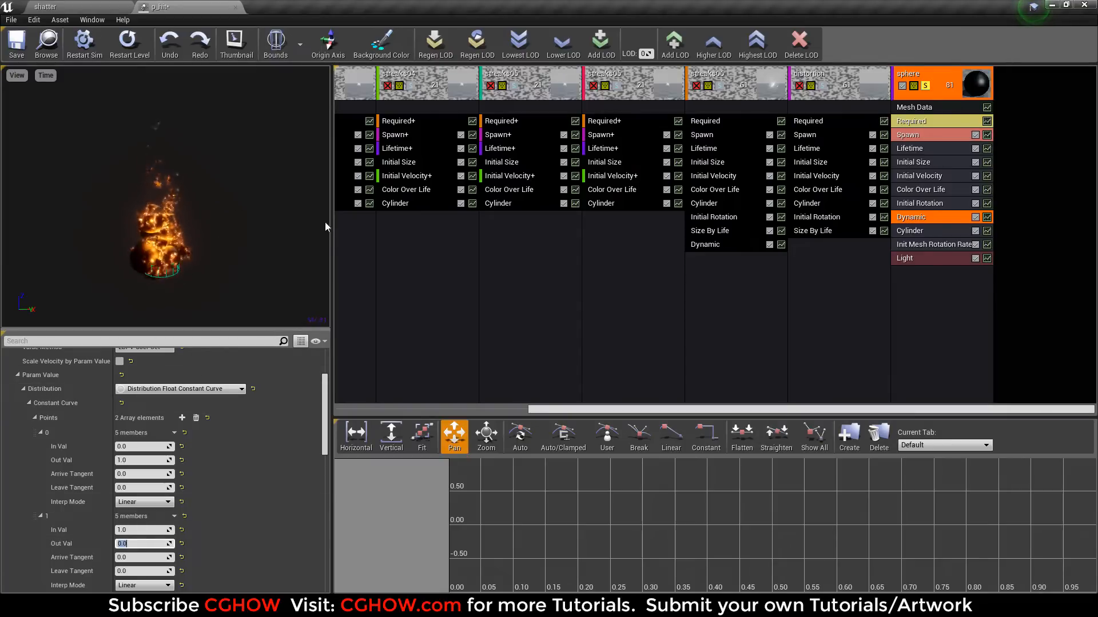
Step: Open the material assigned in the sphere emitter's Required module and inspect its preview and noise Texture Sample node
click(935, 122)
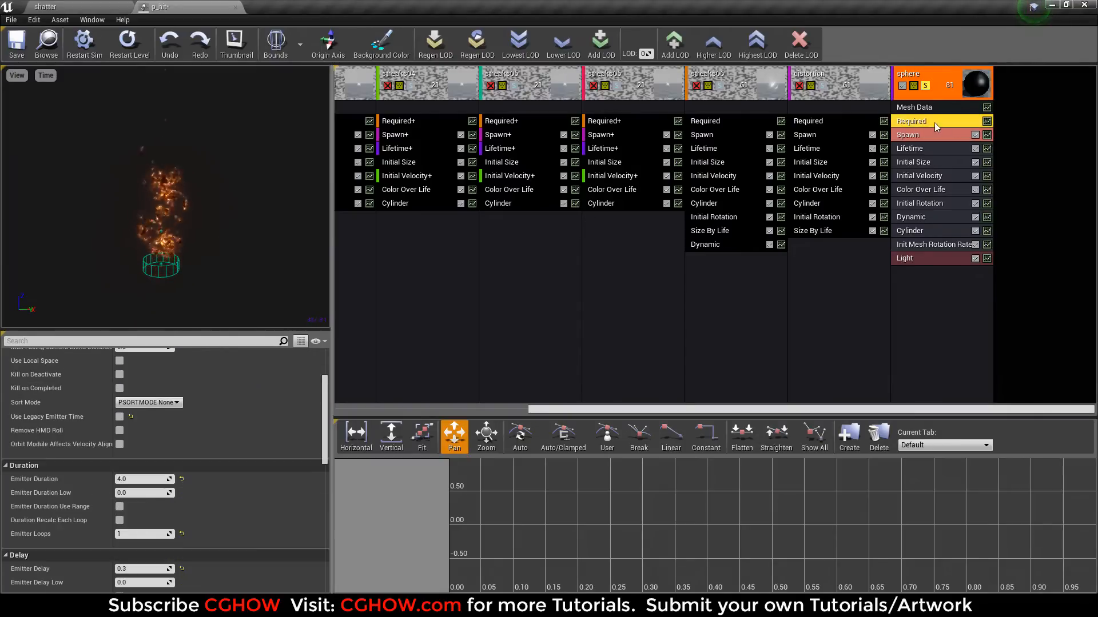
scroll(246, 382, up, 5)
double_click(132, 383)
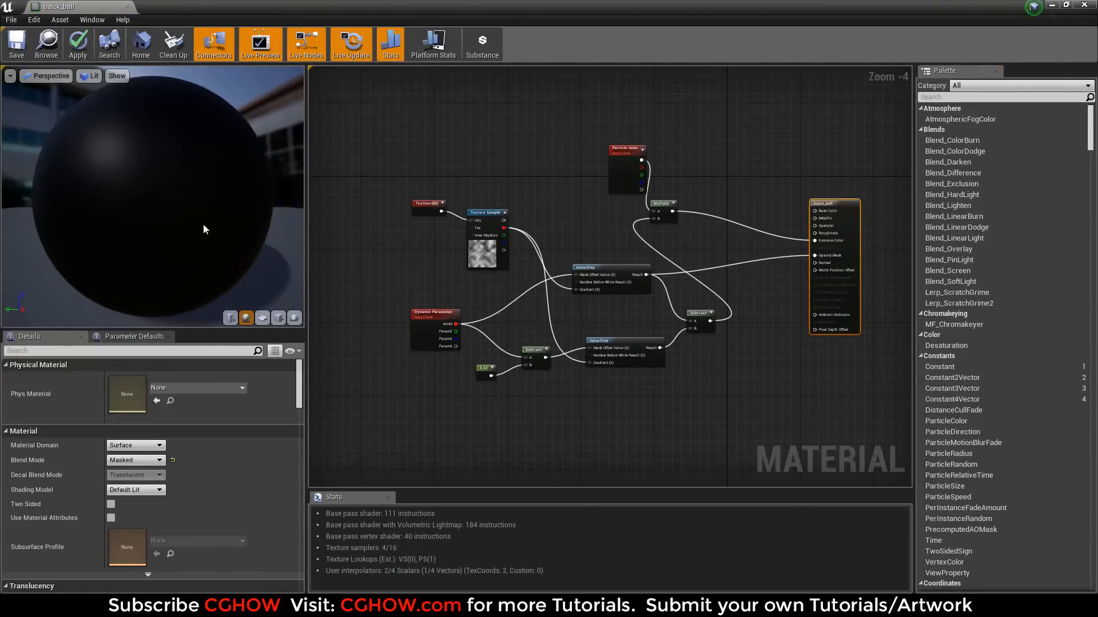
mouse_move(215, 215)
mouse_down()
mouse_move(219, 239)
mouse_move(216, 215)
mouse_up()
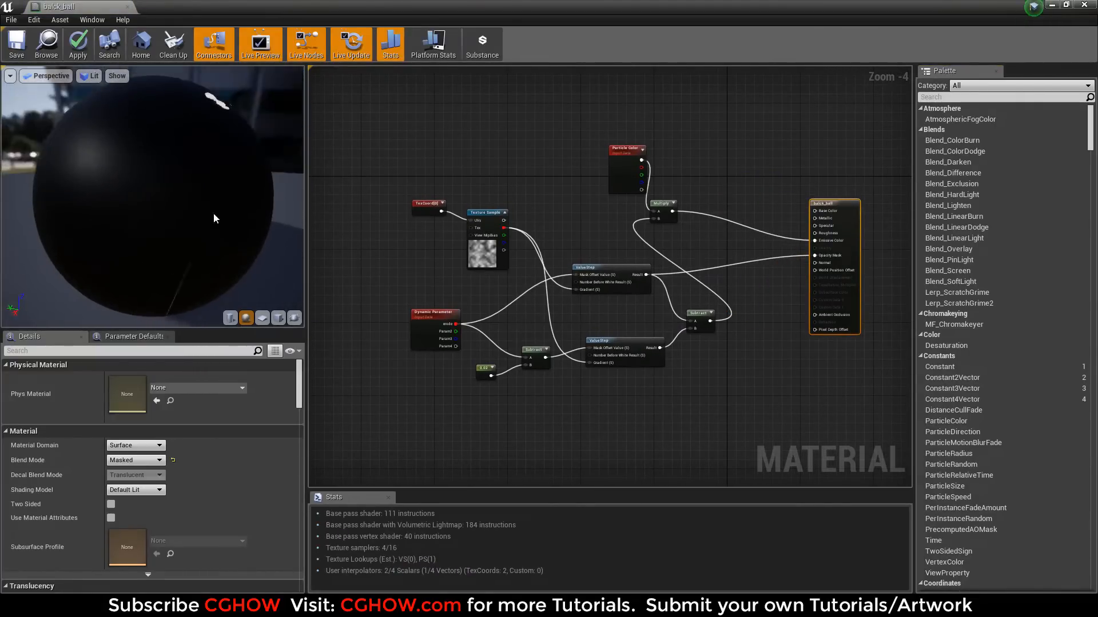
scroll(497, 268, up, 2)
right_drag(496, 287, 650, 314)
scroll(572, 280, up, 2)
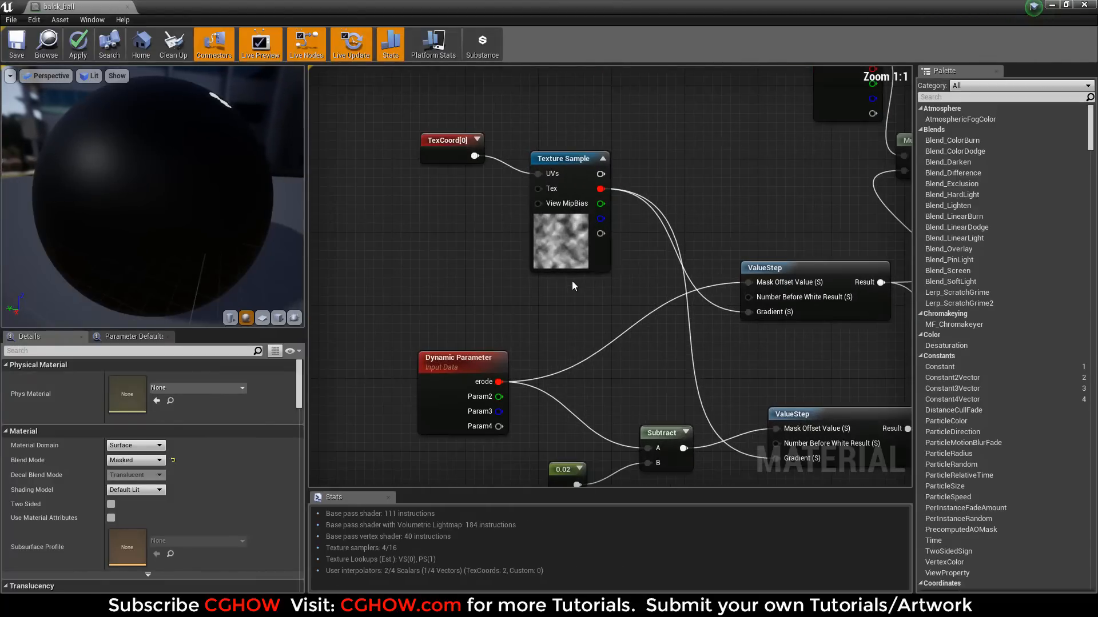
click(543, 244)
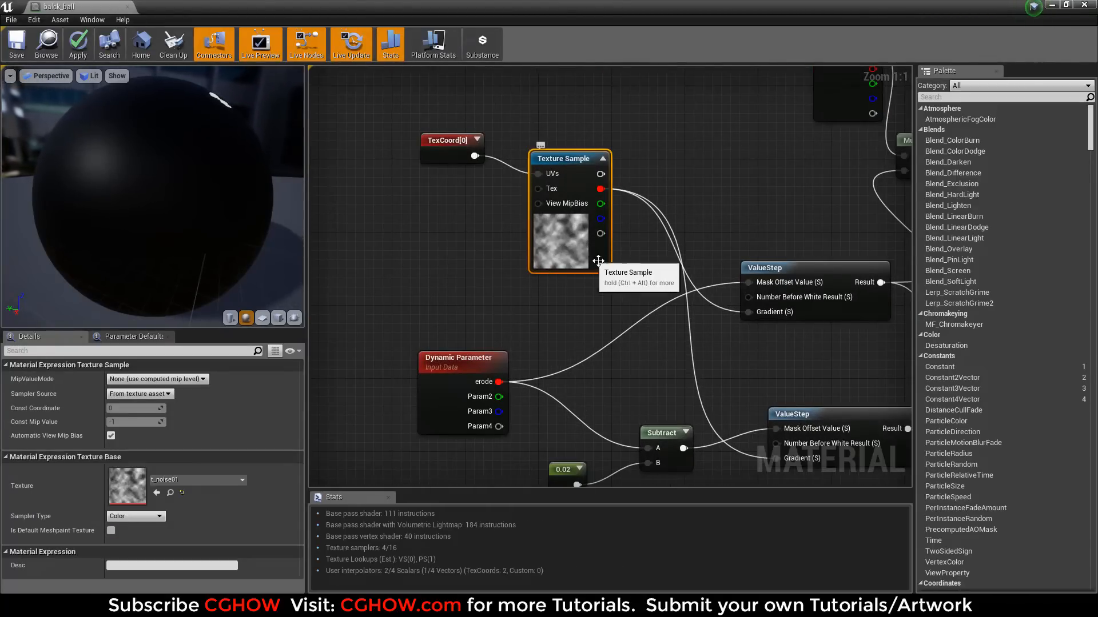
Step: Reposition the two ValueStep nodes in the material graph so their connections are easier to follow
right_drag(543, 244, 390, 170)
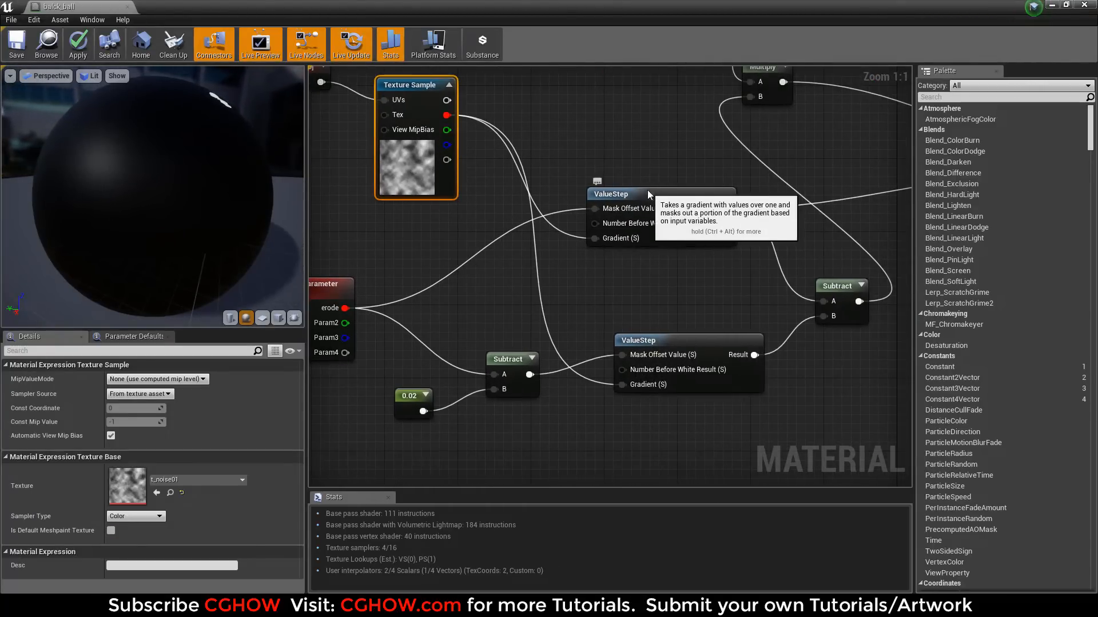
drag(647, 190, 647, 181)
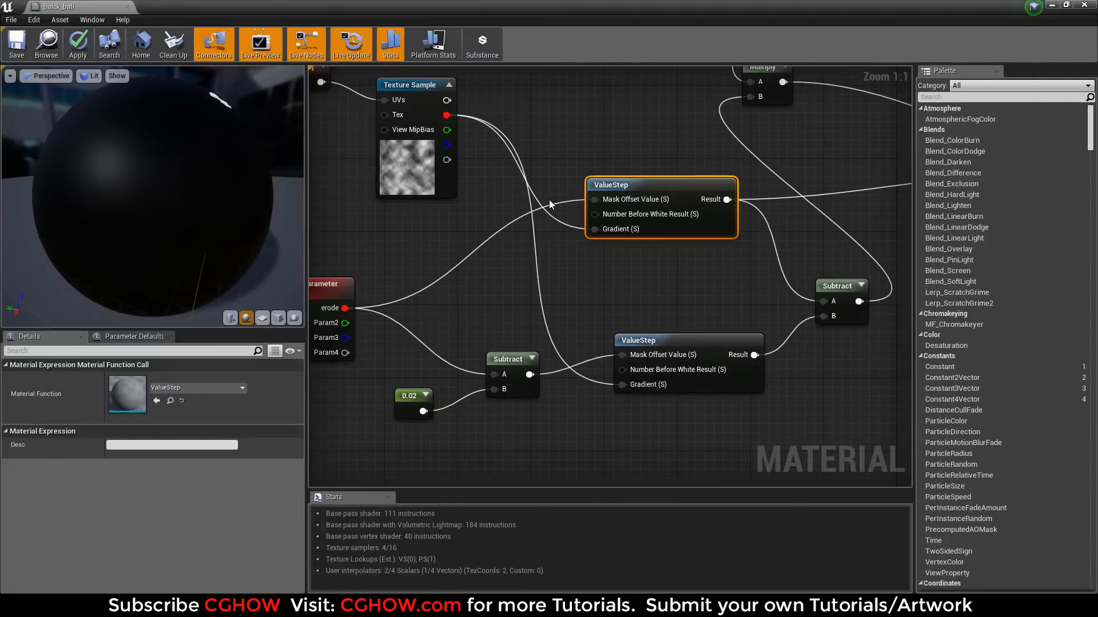
right_drag(590, 335, 463, 346)
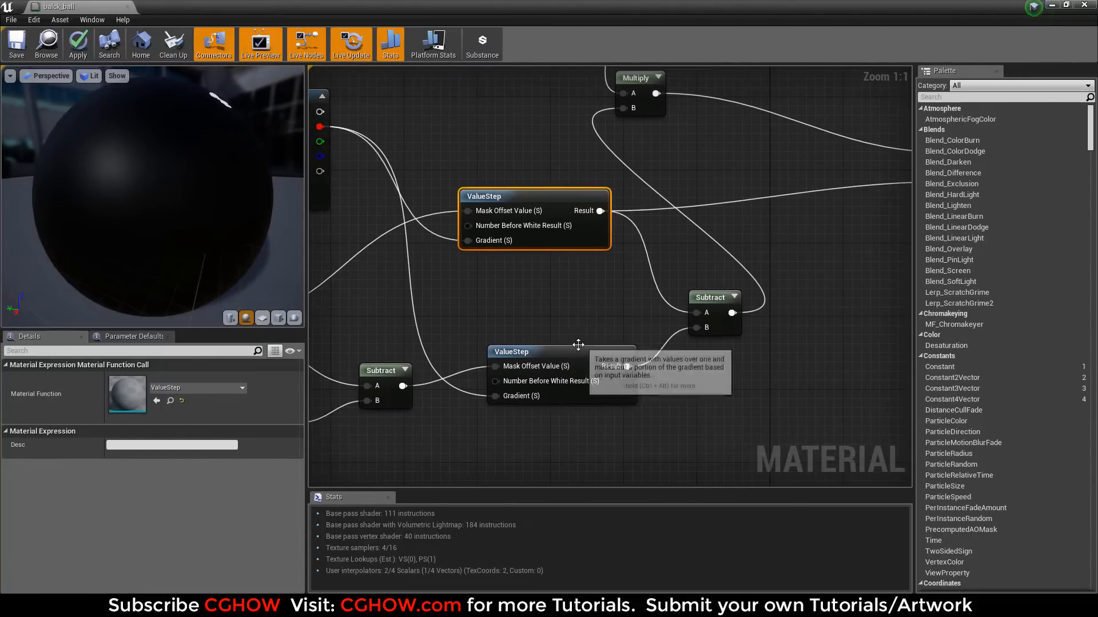
drag(577, 345, 558, 336)
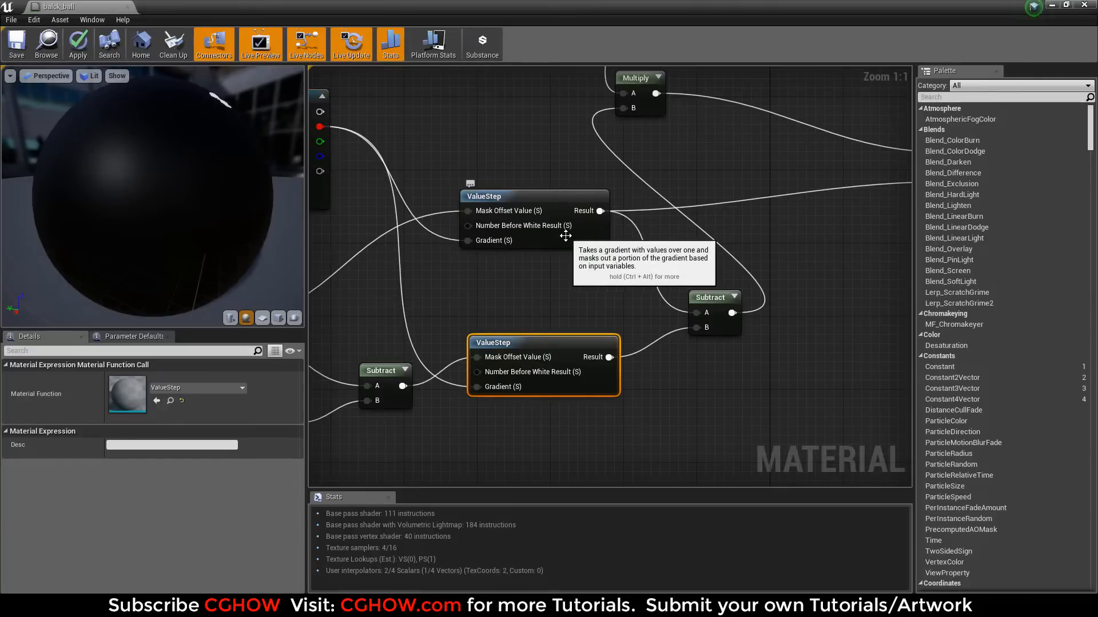
drag(566, 236, 592, 263)
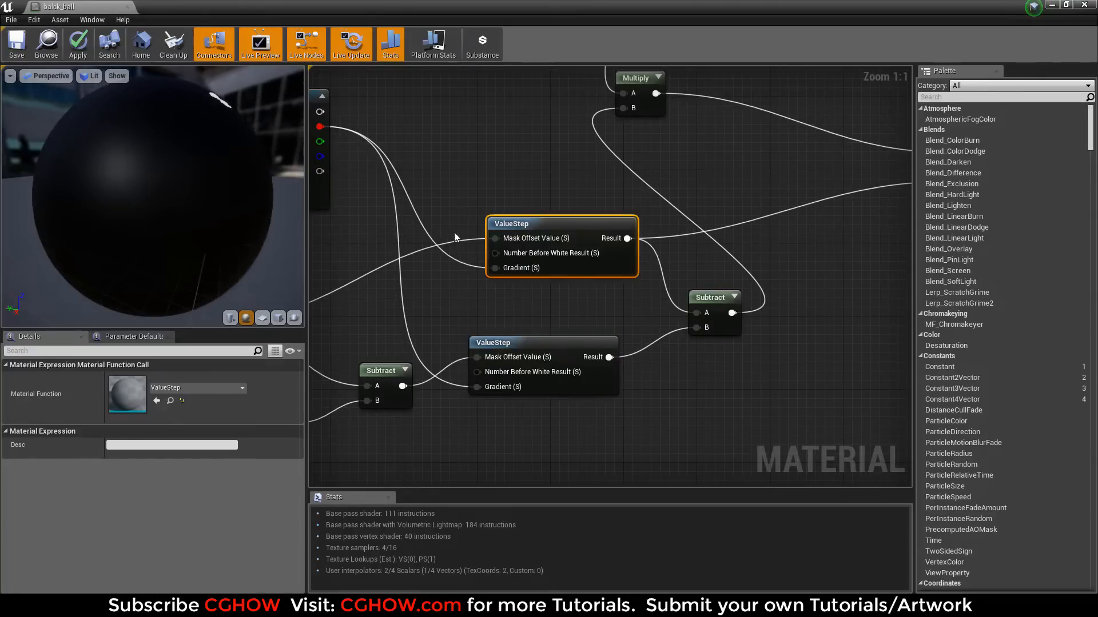
Step: Check the preview sphere, trace the noise and erode inputs into both ValueStep nodes, and select the lower ValueStep with its Subtract node
right_drag(389, 215, 593, 261)
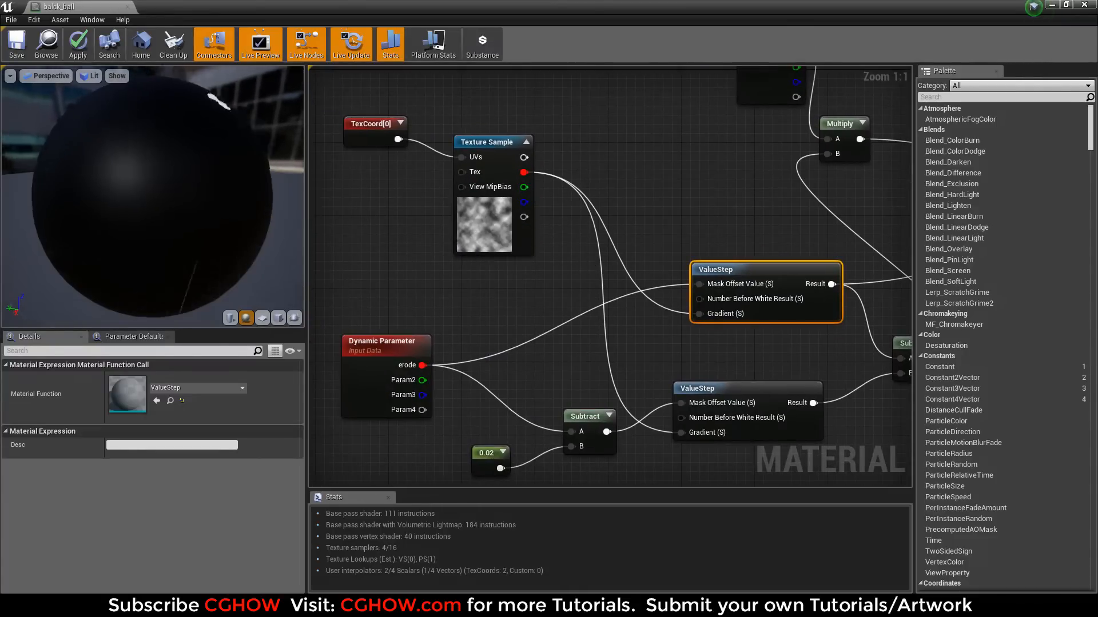
drag(146, 130, 83, 166)
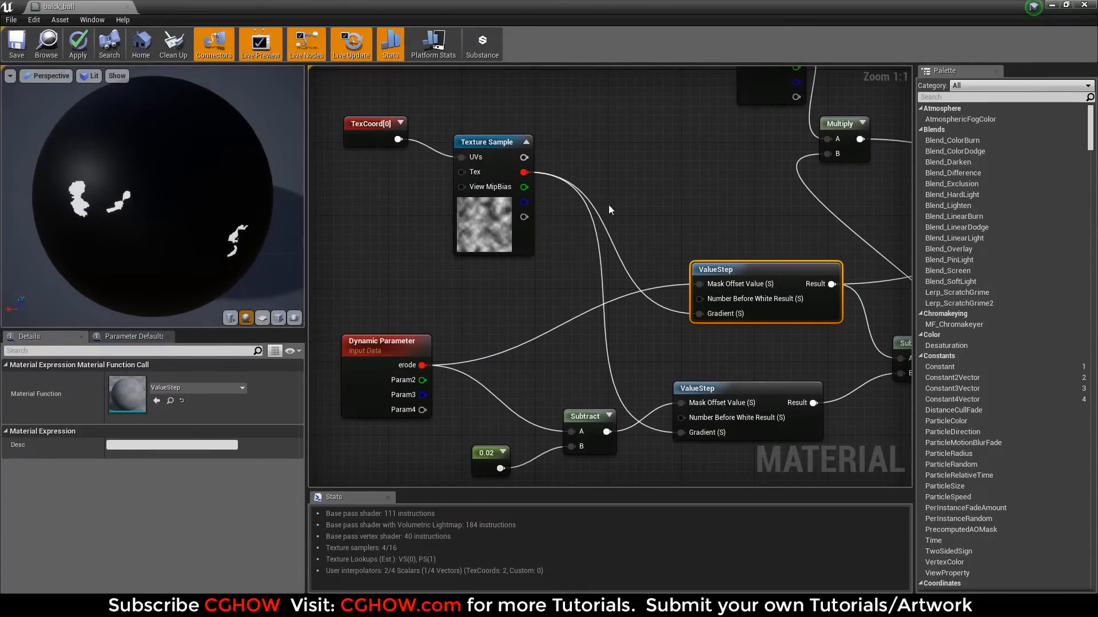
right_drag(609, 210, 574, 254)
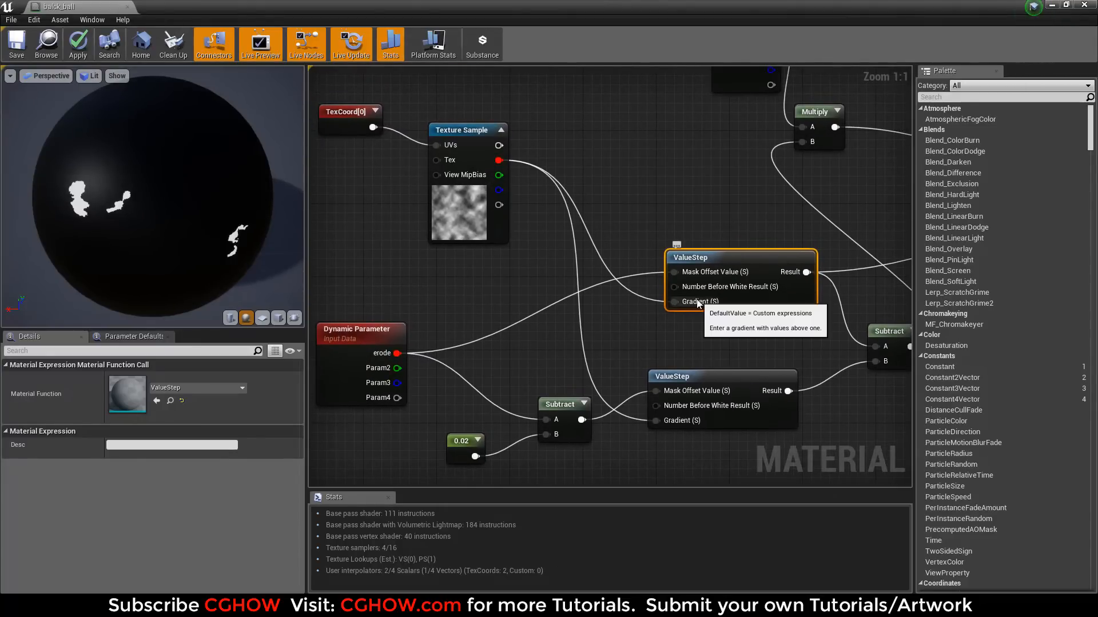
right_drag(371, 369, 469, 251)
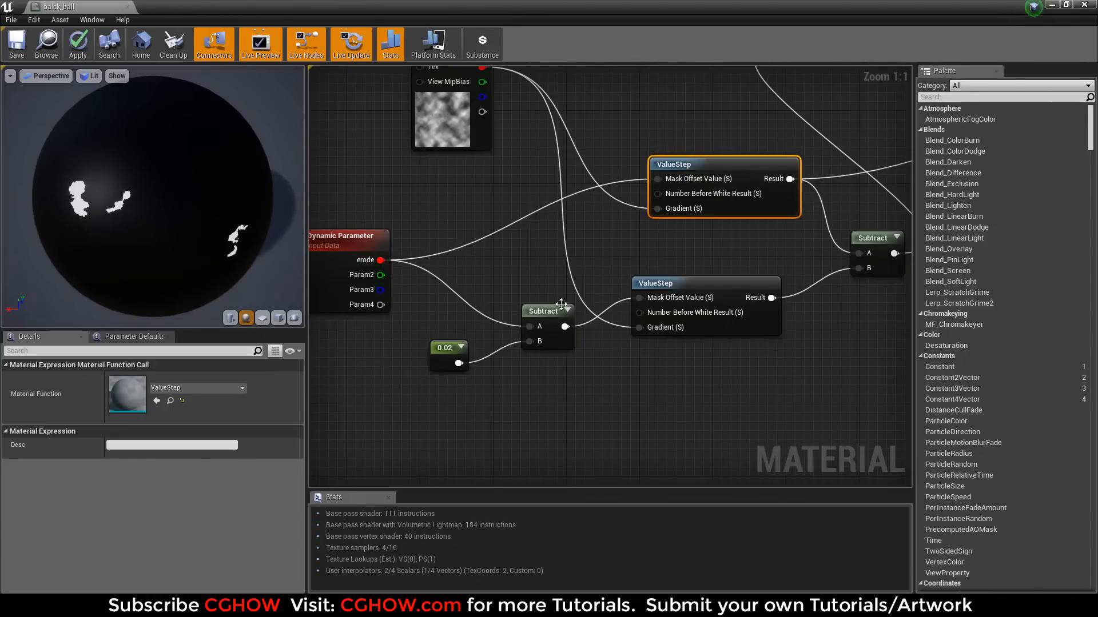
drag(661, 262, 520, 350)
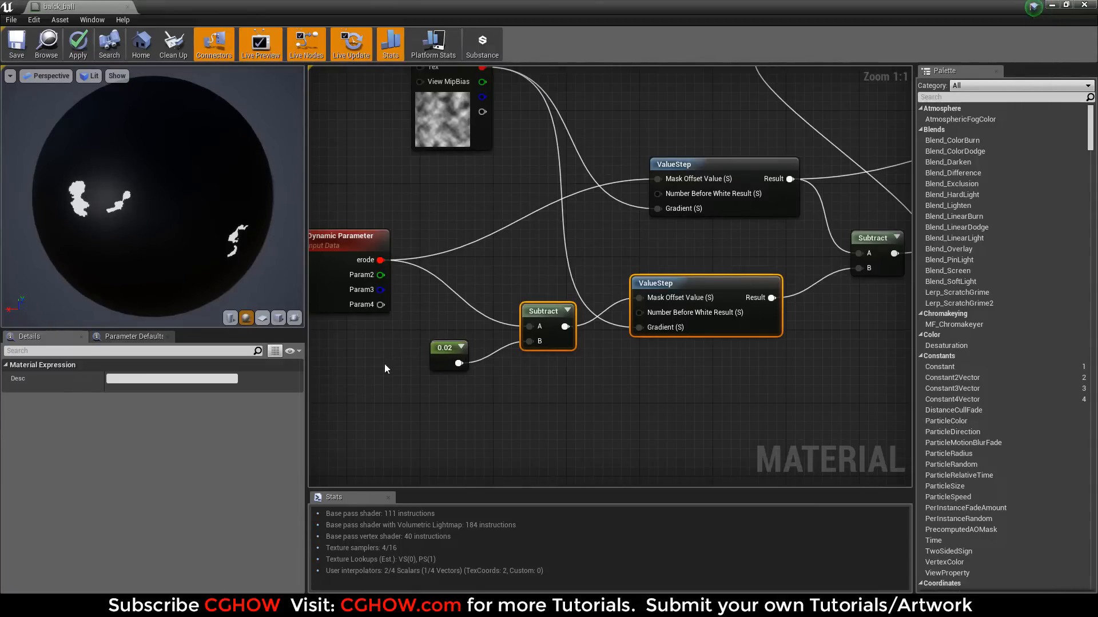
Step: Switch to Photoshop, create a new 67.73 × 38.1 cm document at 72 pixels/inch, and collapse the Character settings
click(179, 604)
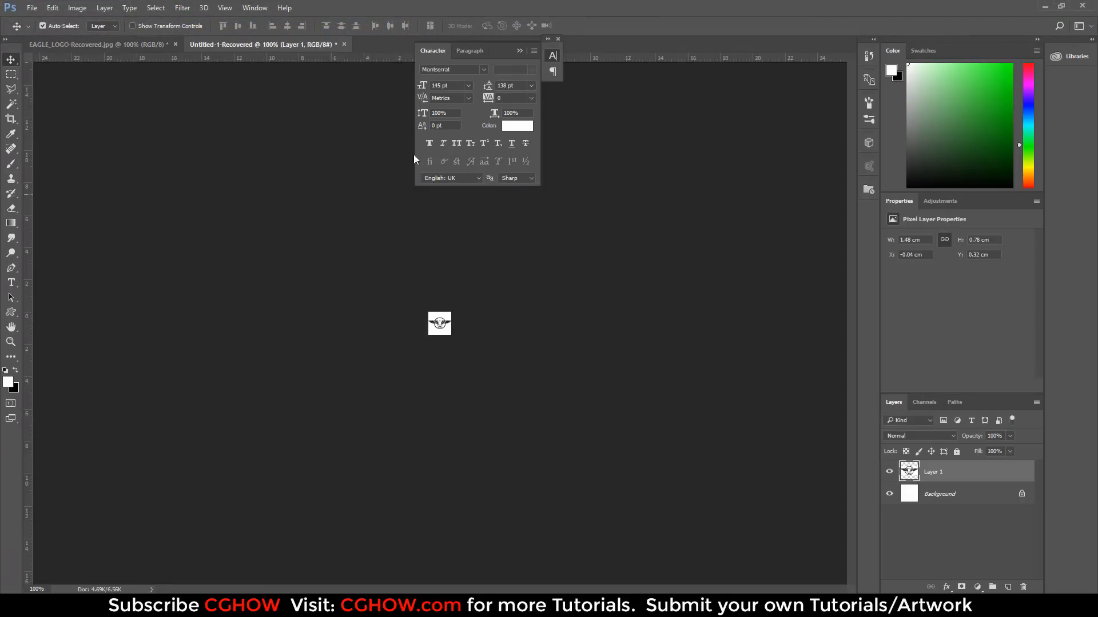
click(32, 8)
click(57, 18)
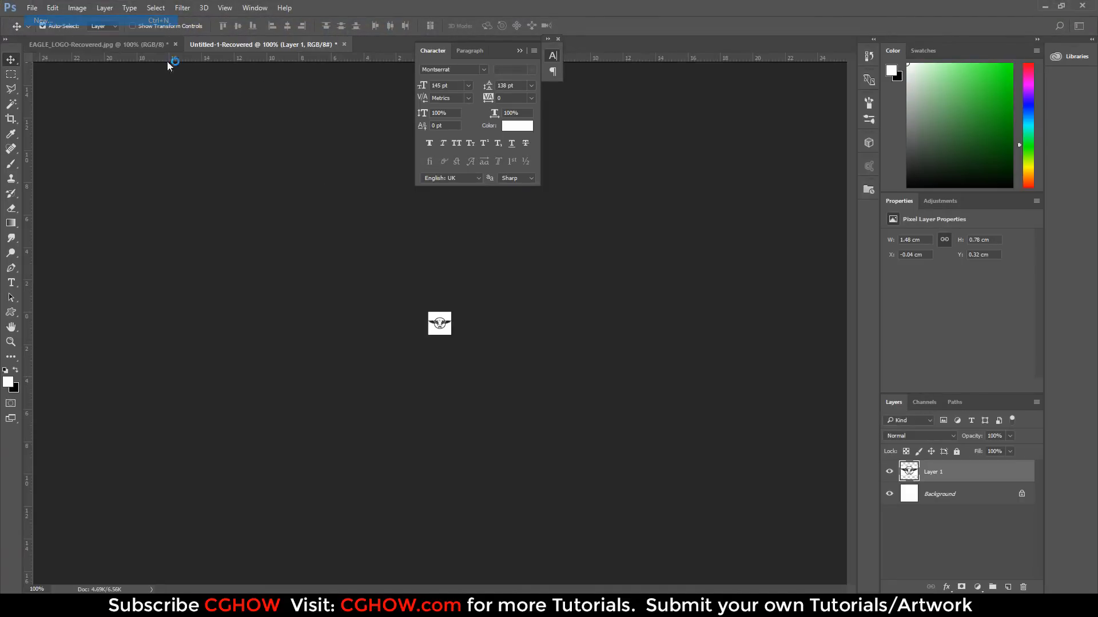
click(823, 470)
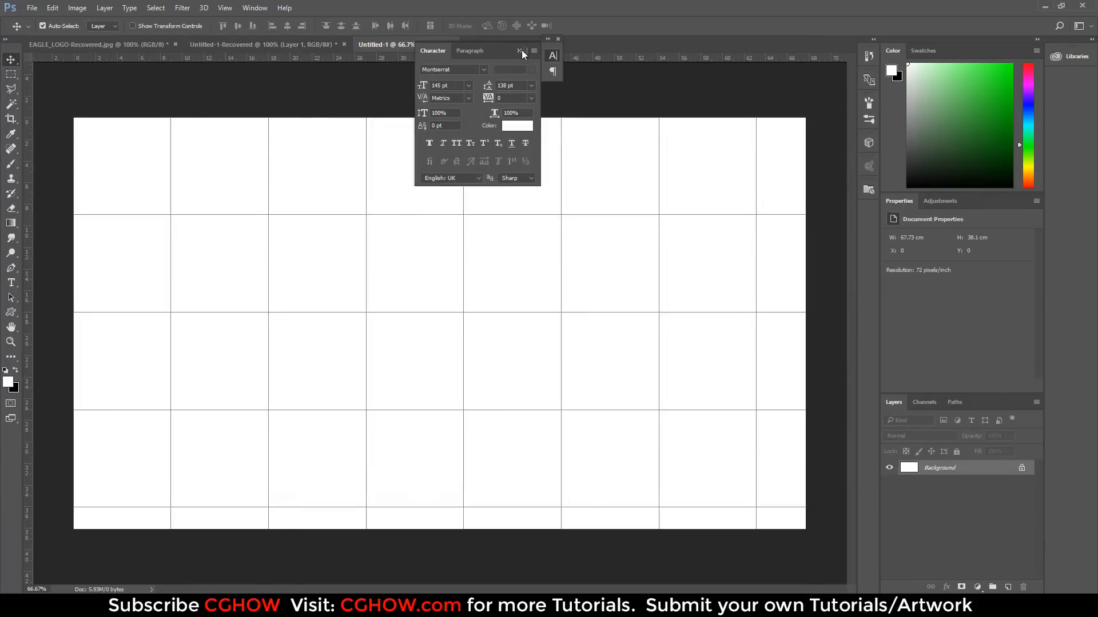
click(522, 51)
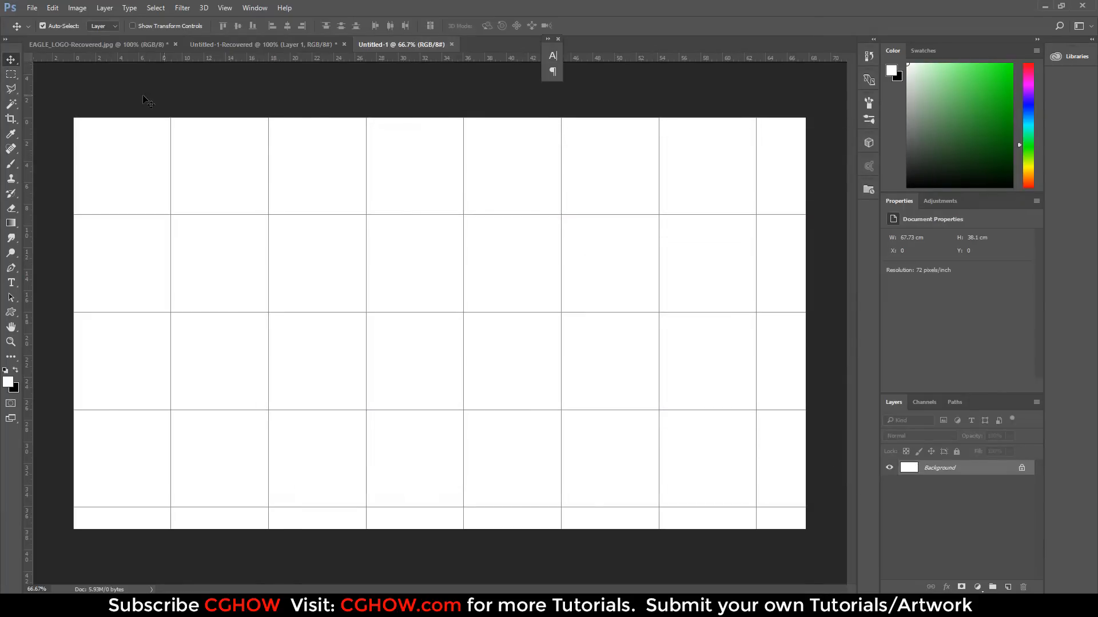
Step: Render a Clouds filter in black and white over the new document's background
click(11, 164)
click(182, 8)
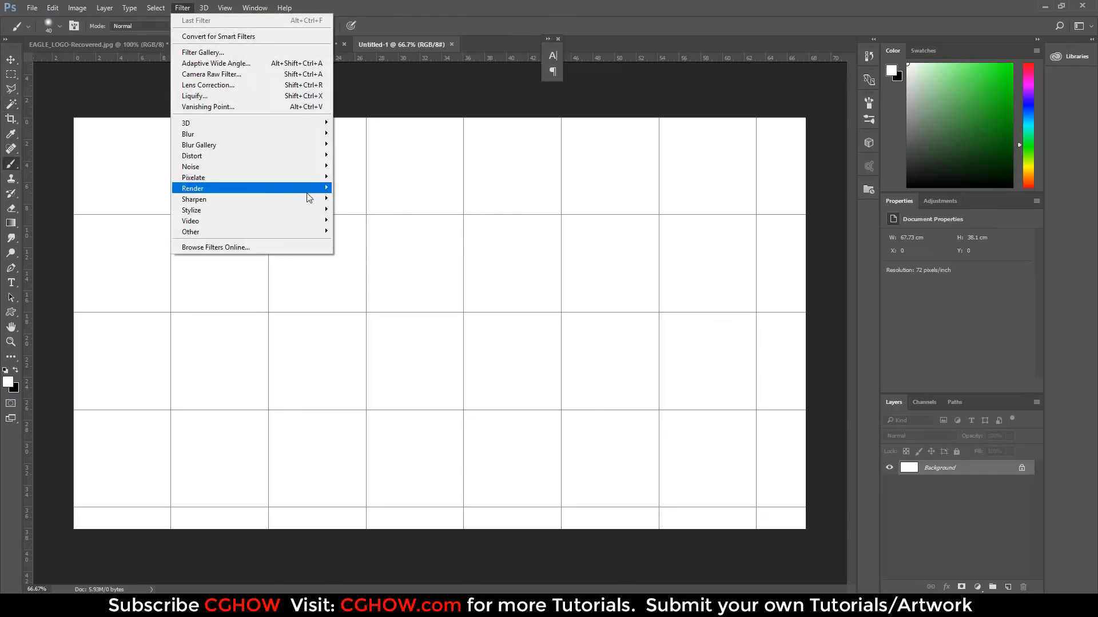
mouse_move(305, 189)
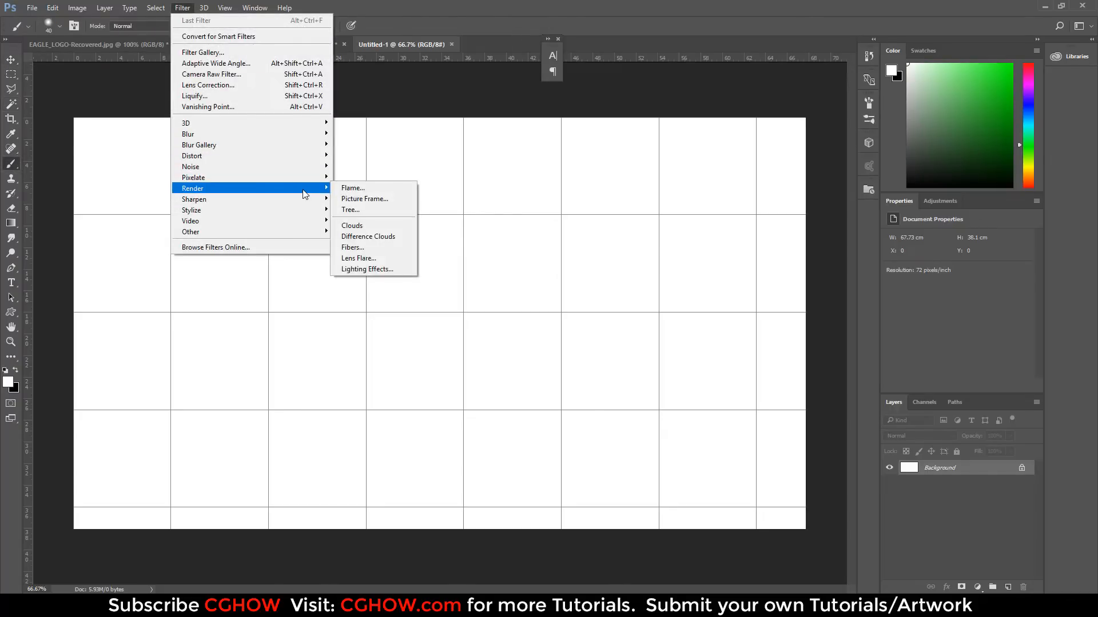
click(369, 227)
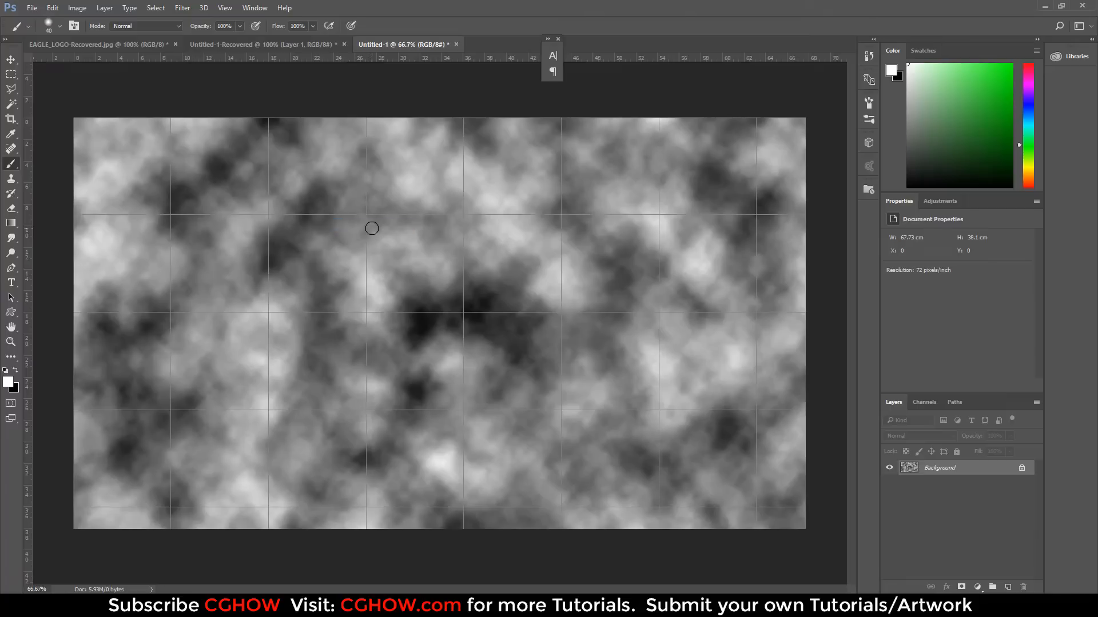
Step: Unlock the background layer and apply Levels with input black 0, midtone 0.01 and white 129
click(1021, 469)
key(ctrl+l)
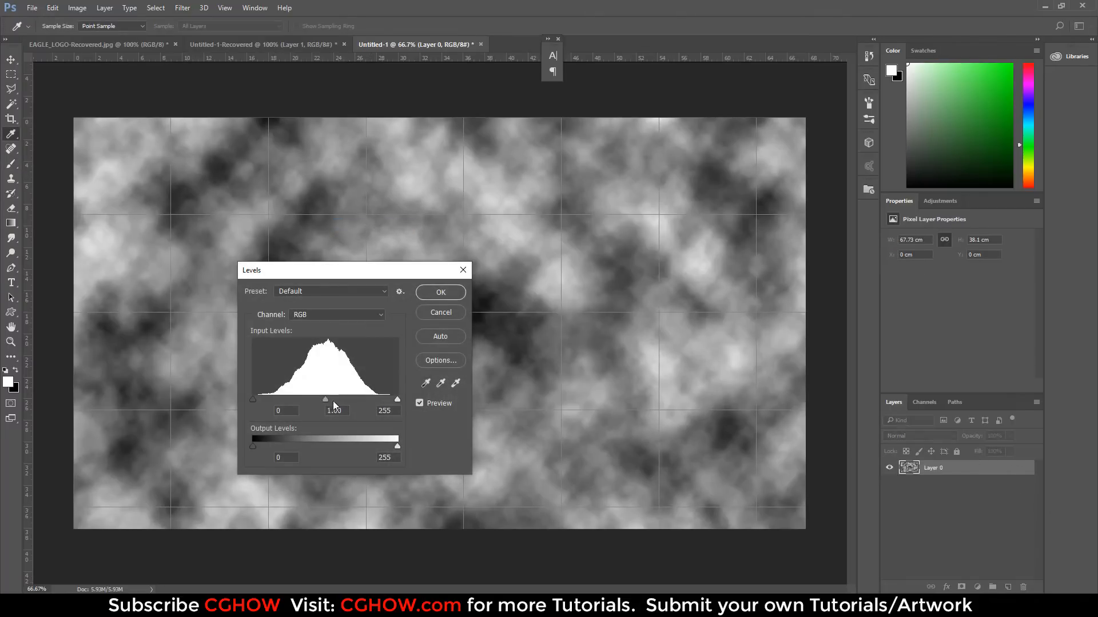
mouse_move(333, 400)
mouse_down()
mouse_move(360, 404)
mouse_move(311, 400)
mouse_move(332, 404)
mouse_up()
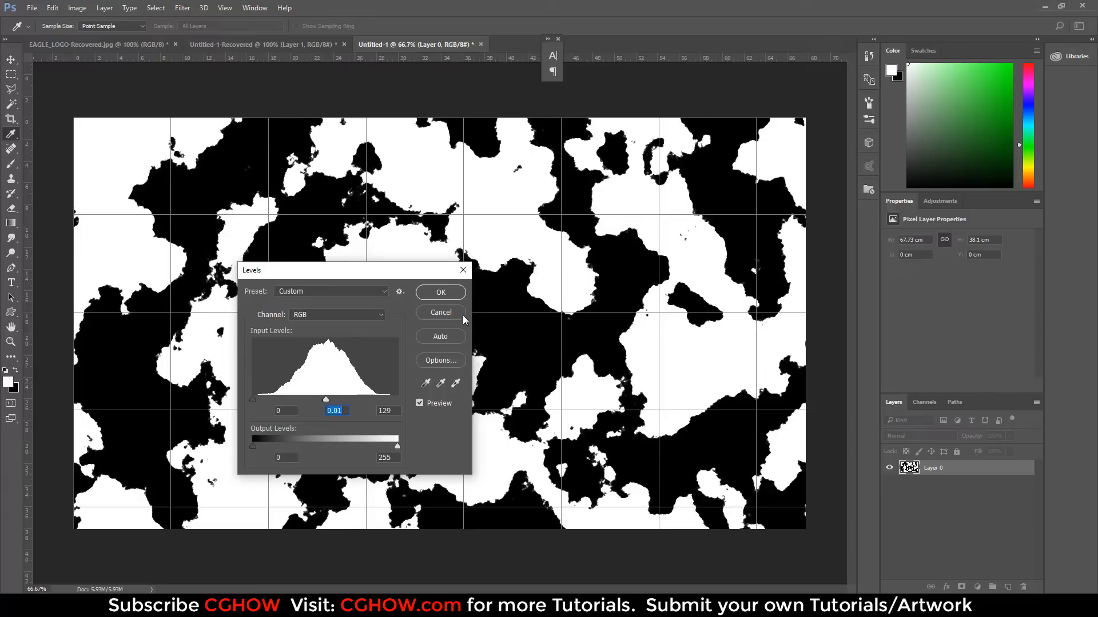
click(441, 293)
key(b)
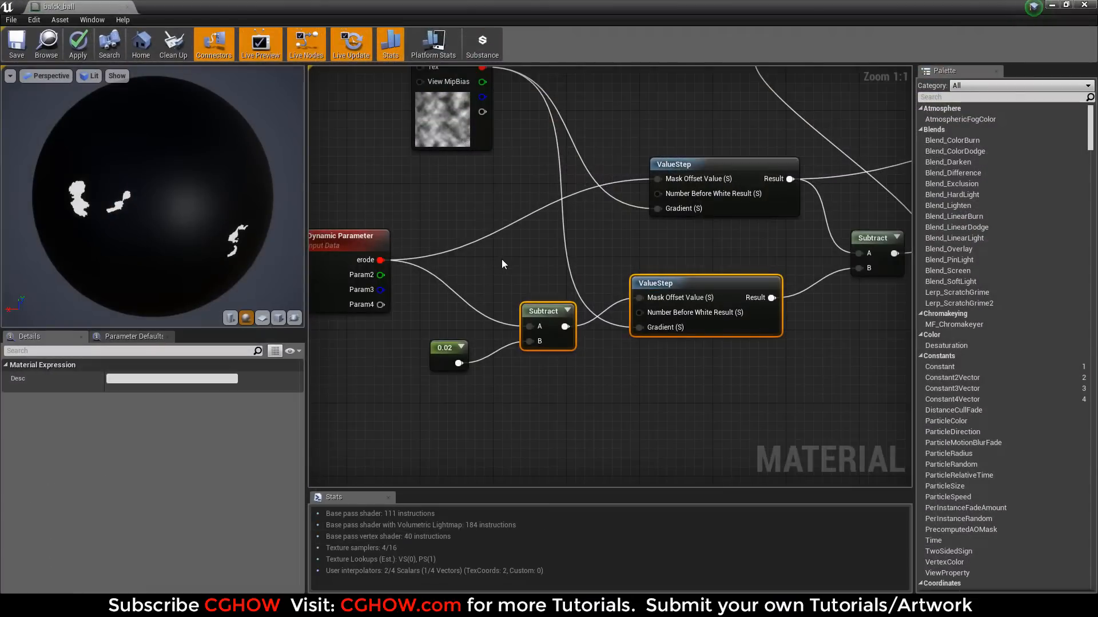
Step: Return to the Unreal material graph and point out the upper and lower ValueStep nodes in turn
right_drag(503, 263, 510, 307)
click(680, 209)
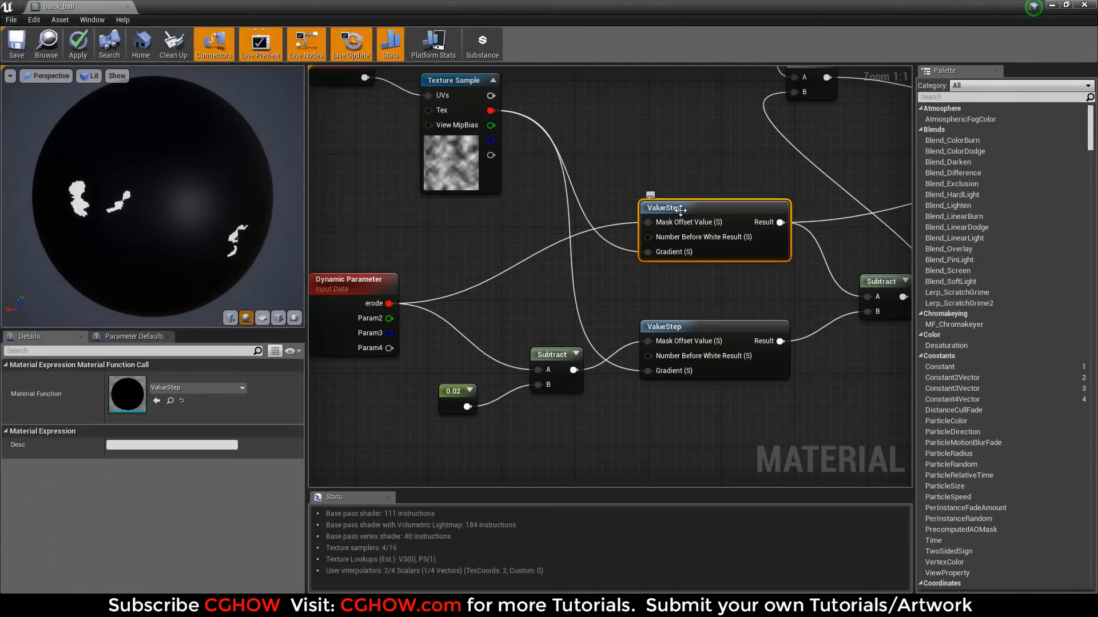
click(689, 327)
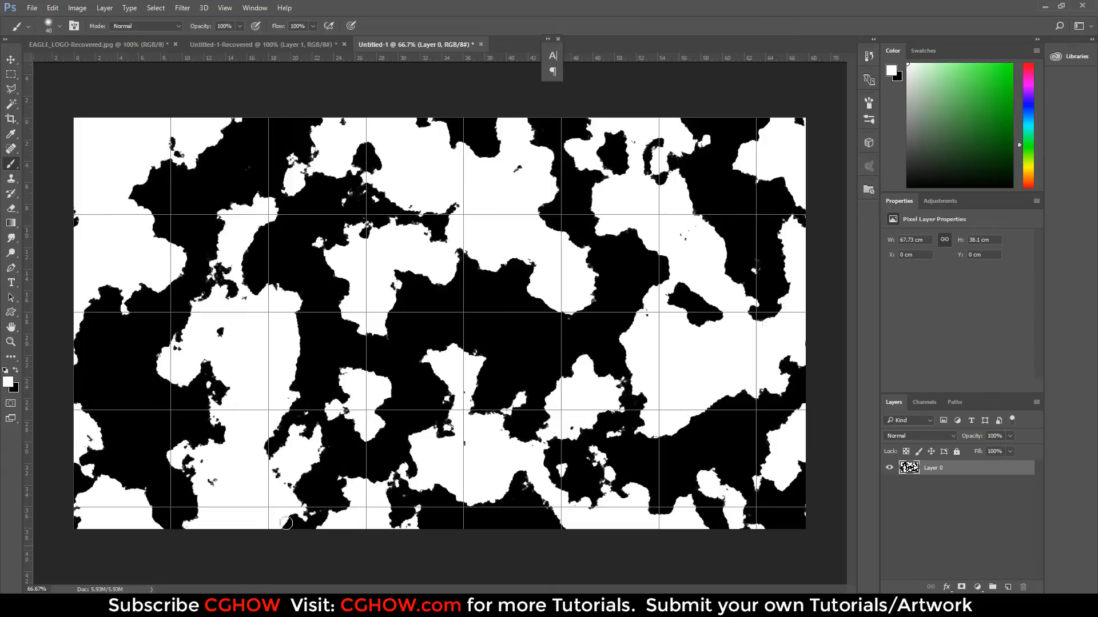
Step: In Photoshop, copy a rectangular area about 11.6 × 7.8 cm around a white shape near the lower middle to a new layer
key(ctrl+plus)
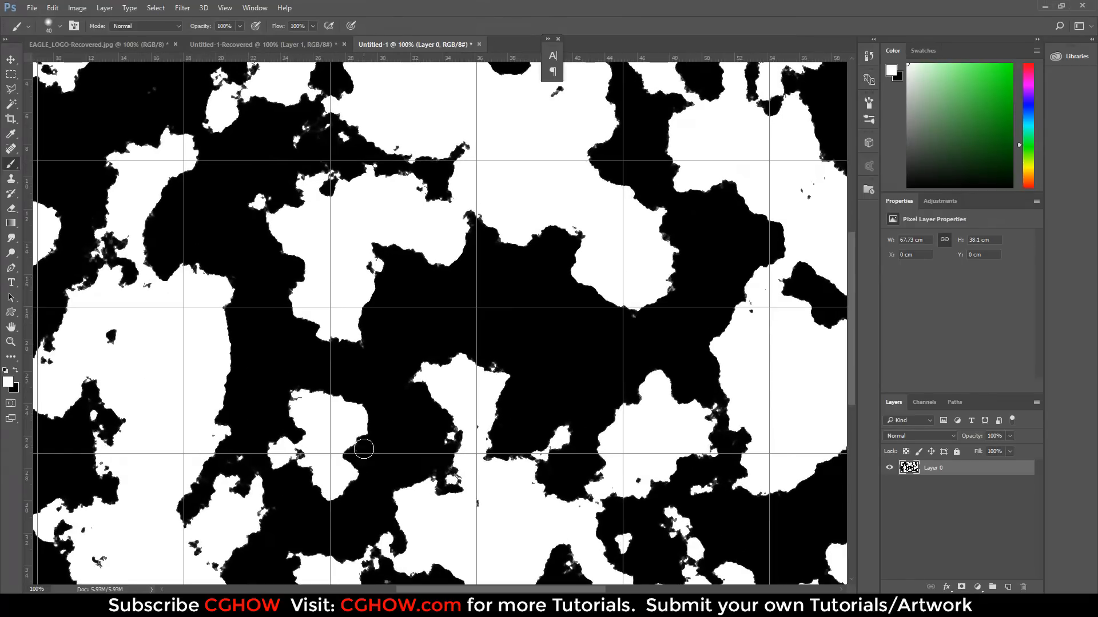
drag(404, 353, 553, 374)
click(11, 74)
key(ctrl+j)
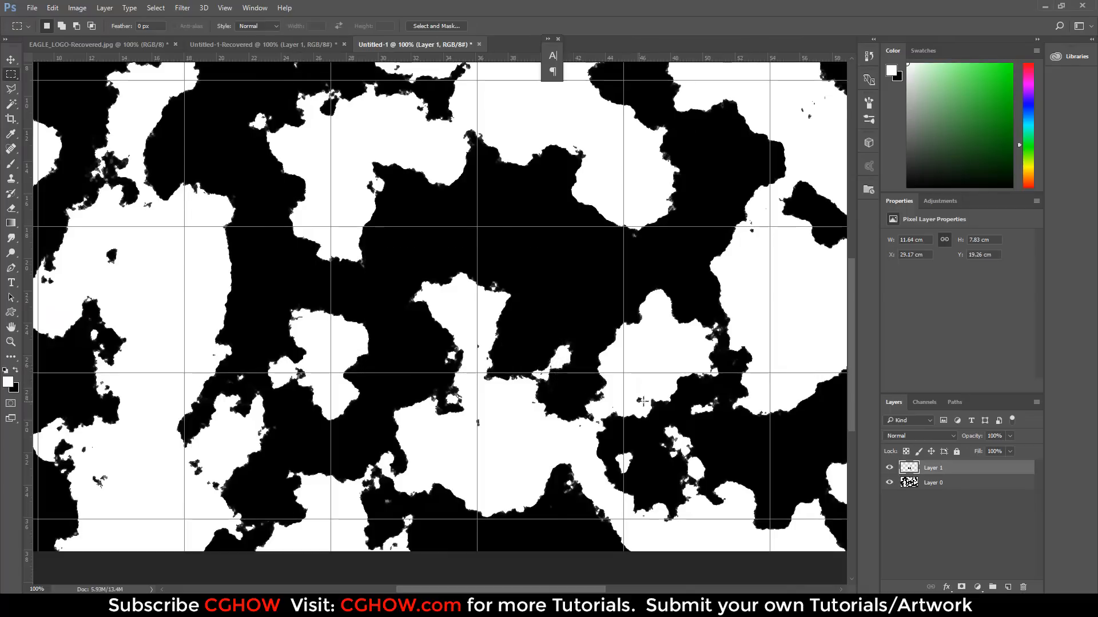
Step: Set the background colour to red and fill Layer 0 with it
click(929, 484)
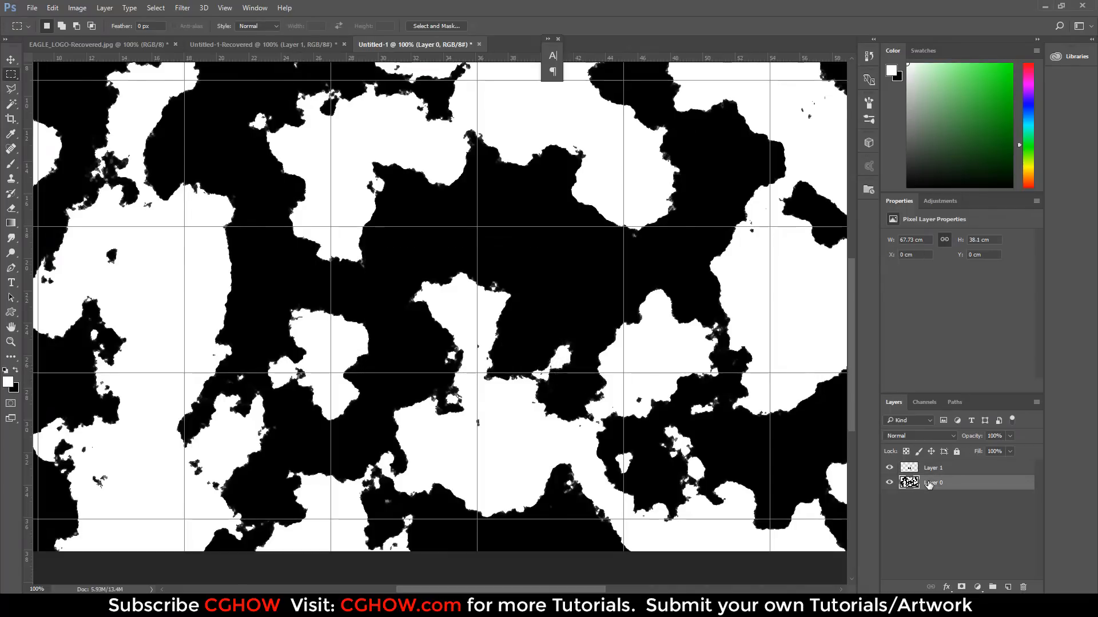
key(ctrl+BackSpace)
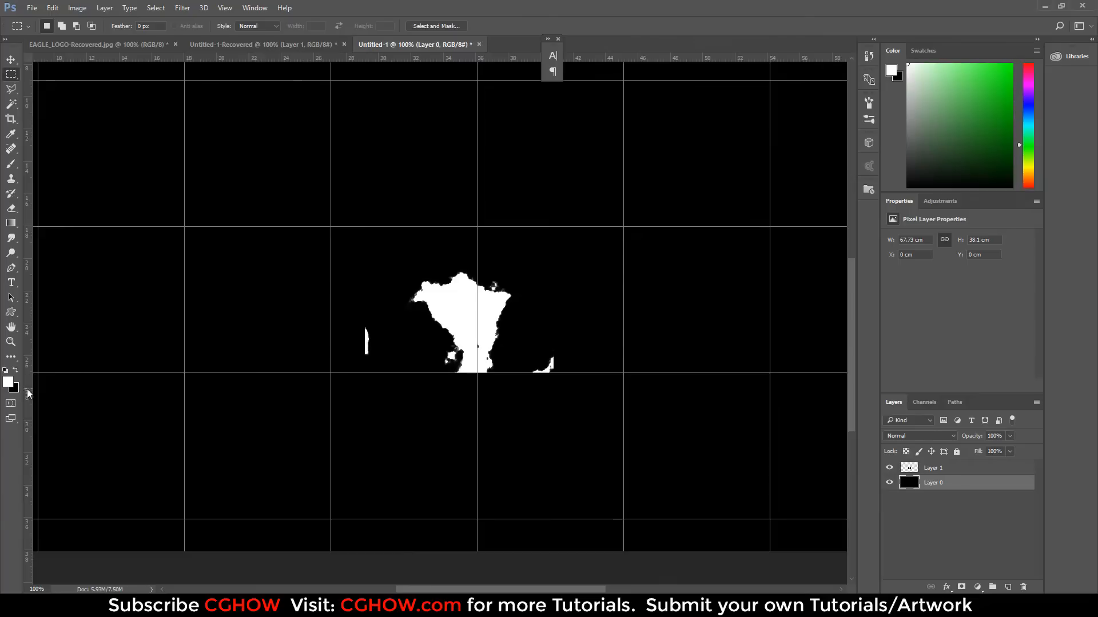
click(13, 388)
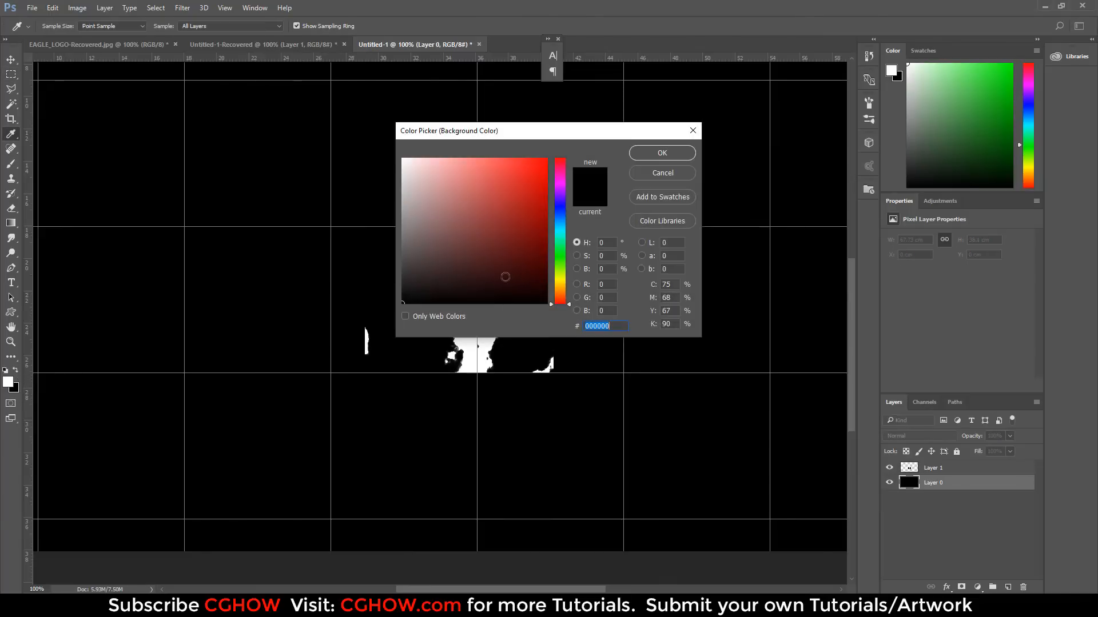
click(540, 195)
click(661, 153)
key(ctrl+BackSpace)
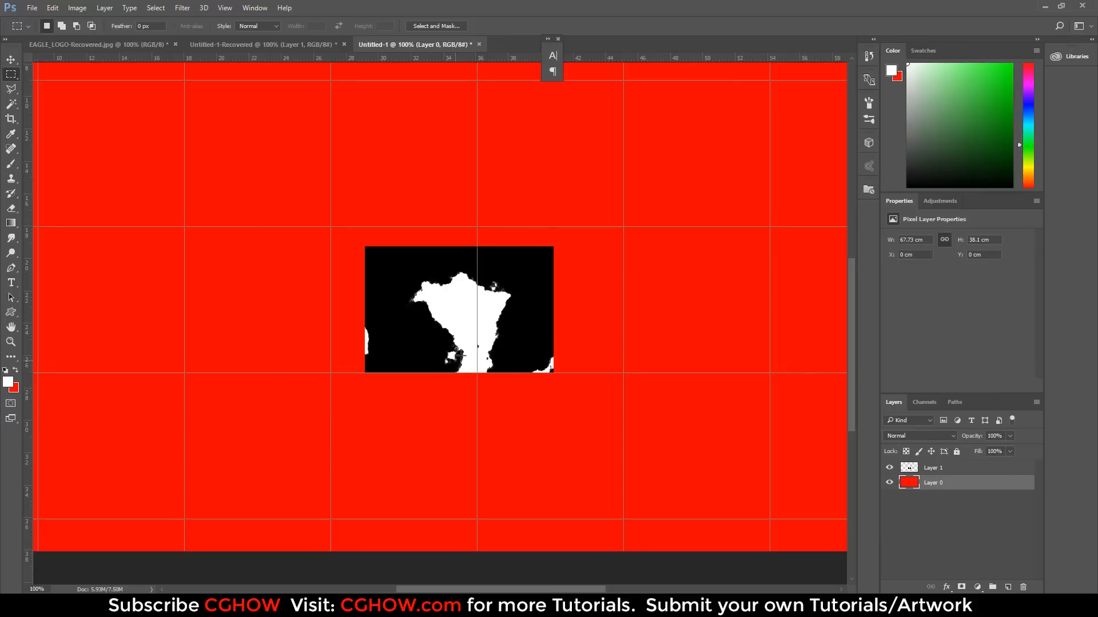
Step: Fill Layer 1 with the red background colour
click(933, 468)
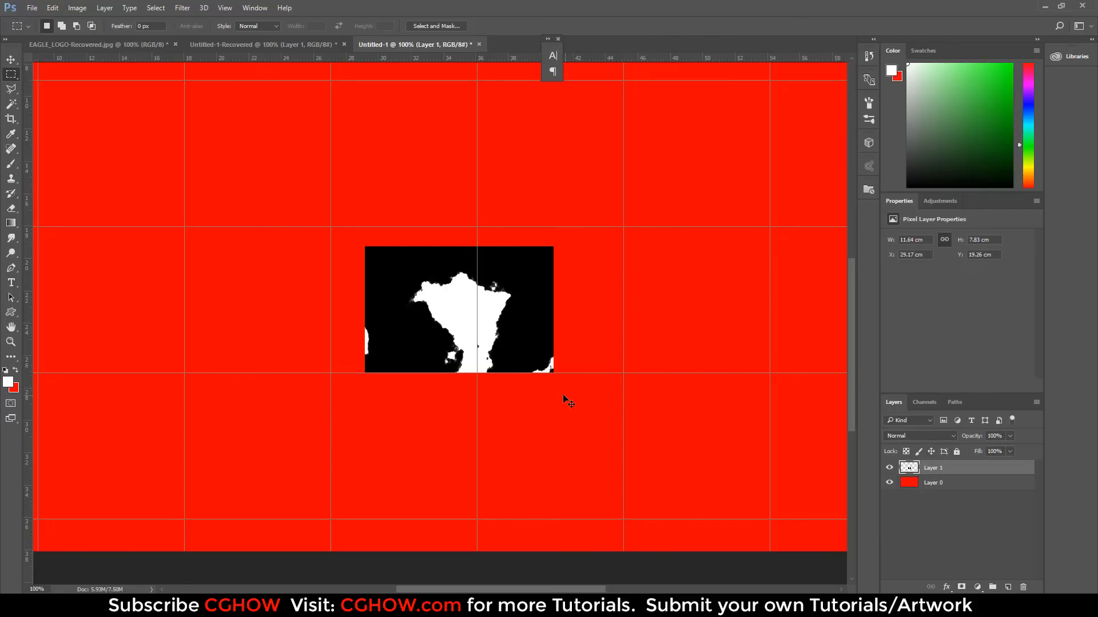
key(ctrl+BackSpace)
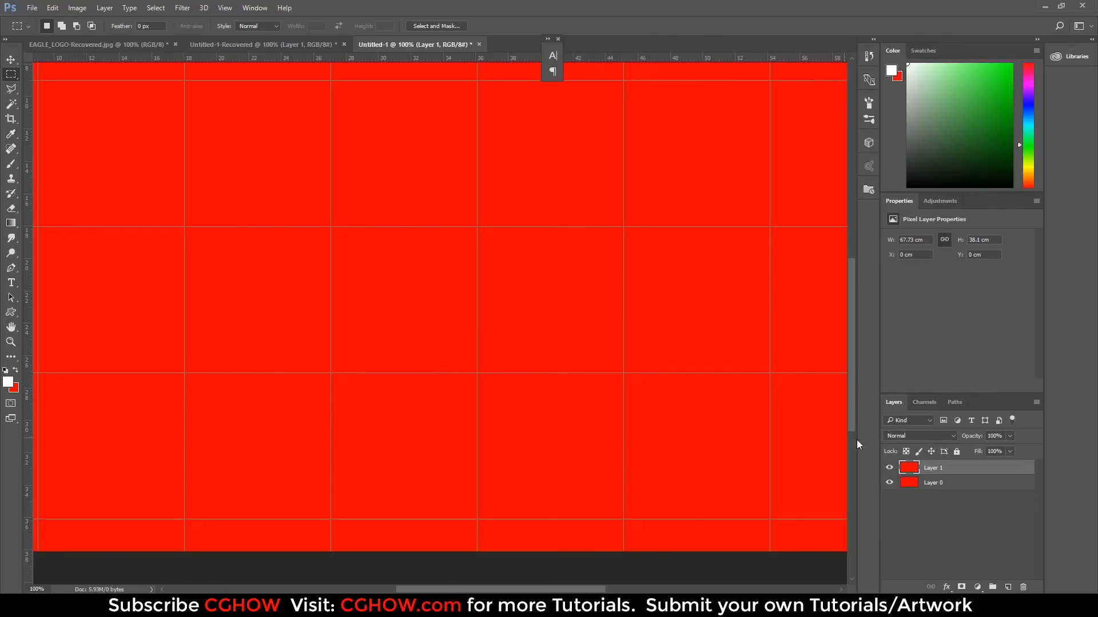
Step: Undo the red fill on Layer 1, then set a dark red background colour and fill Layer 0 with it
key(ctrl+z)
key(alt+bracketleft)
click(15, 389)
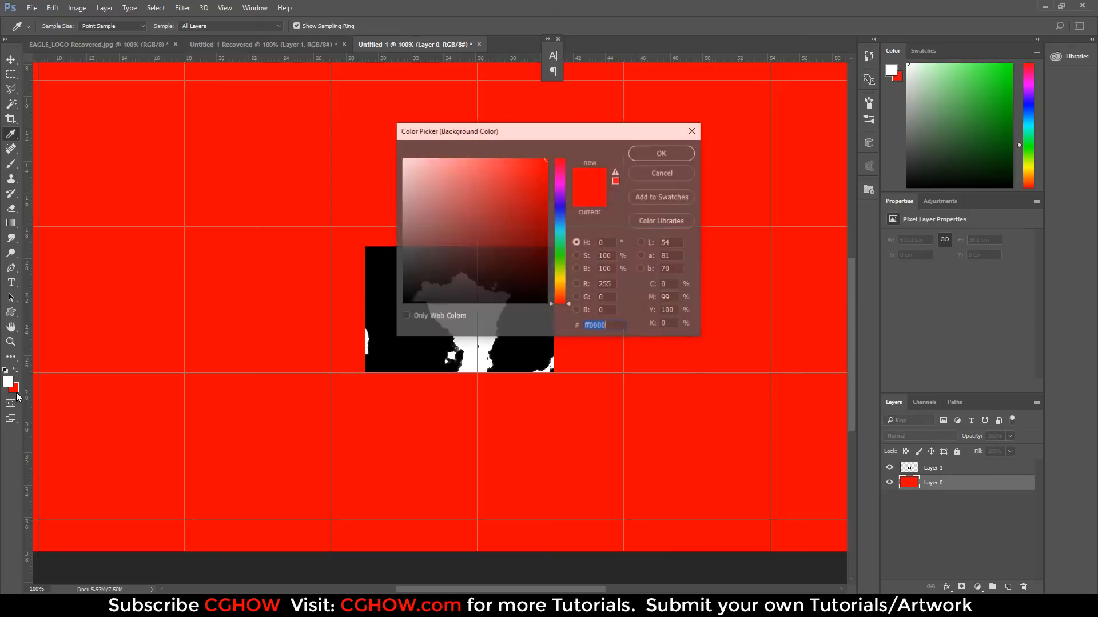
click(540, 261)
click(689, 160)
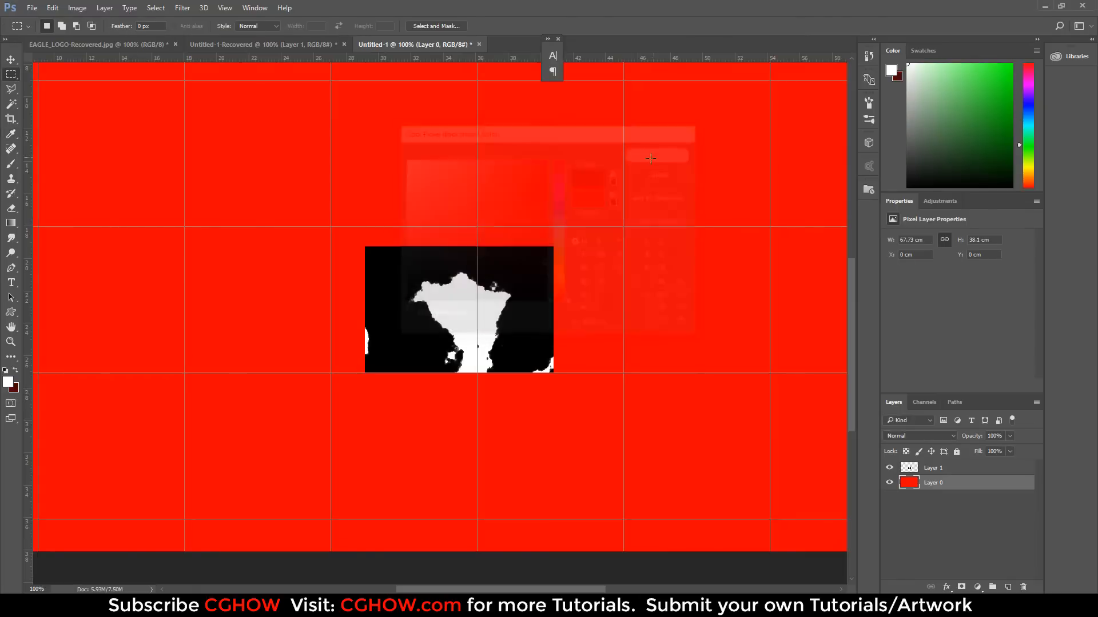
key(ctrl+BackSpace)
key(ctrl+plus)
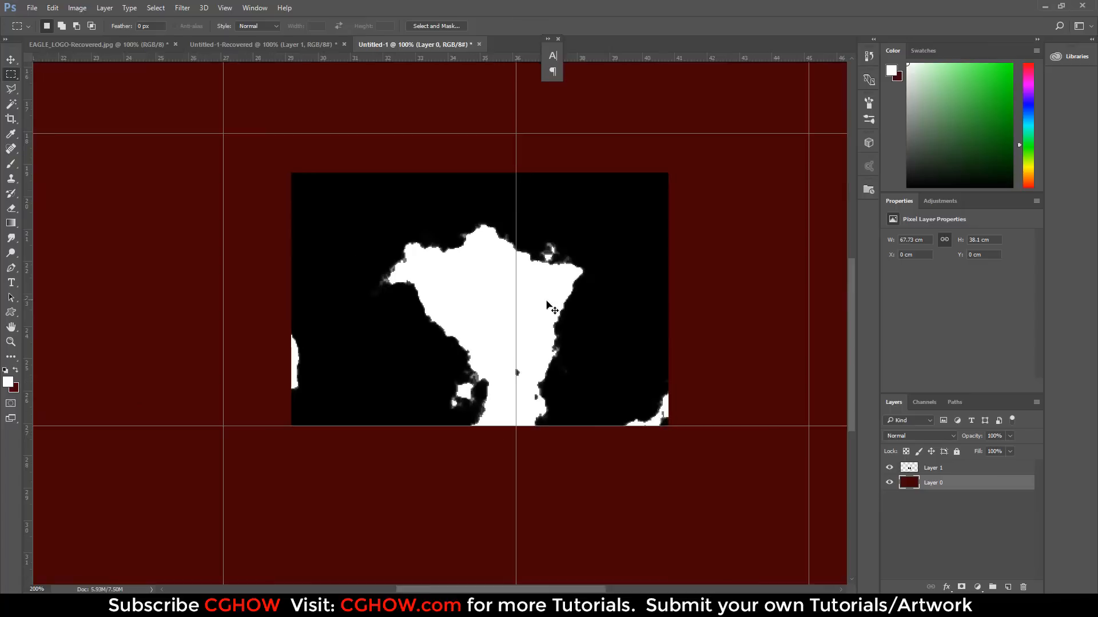
Step: Duplicate Layer 1 and scale the copy down about its centre to about 10.8 × 7.51 cm
click(933, 468)
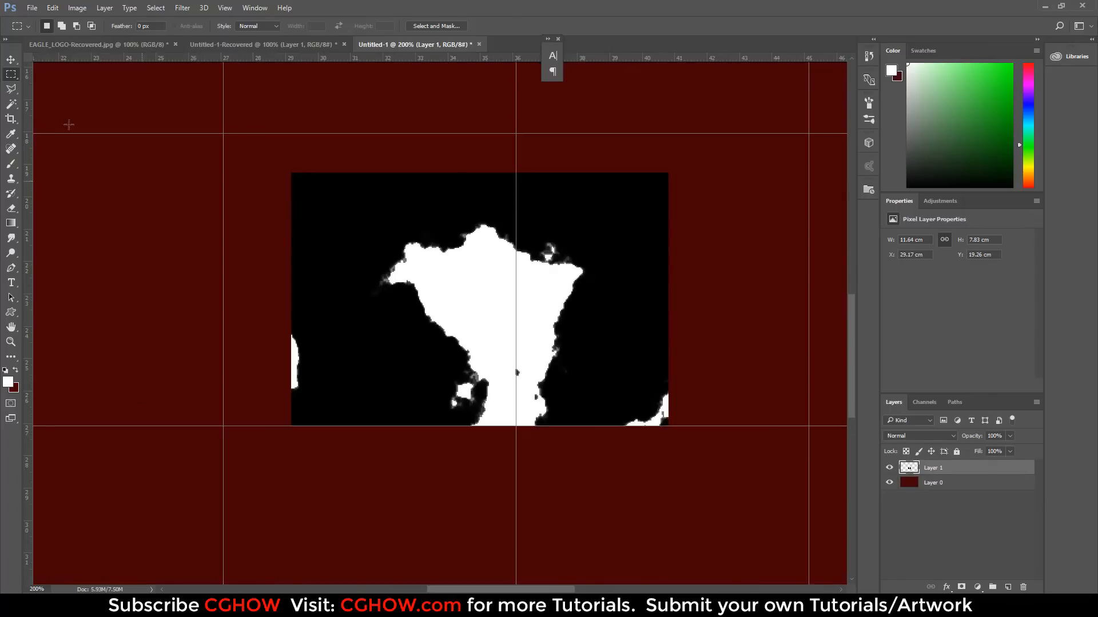
click(11, 60)
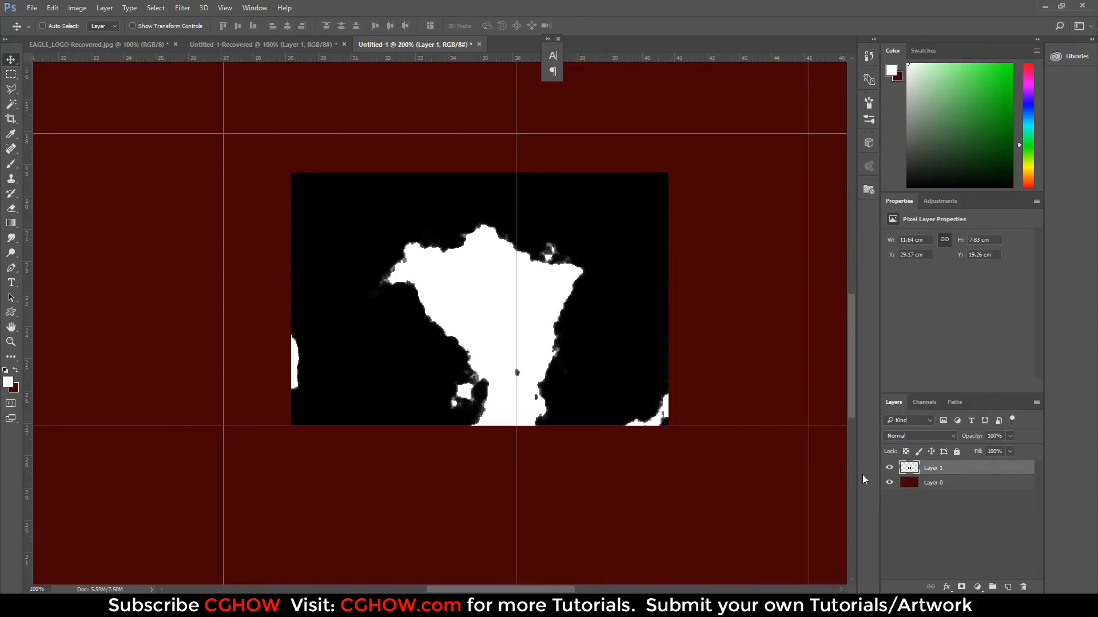
key(ctrl+j)
key(ctrl+t)
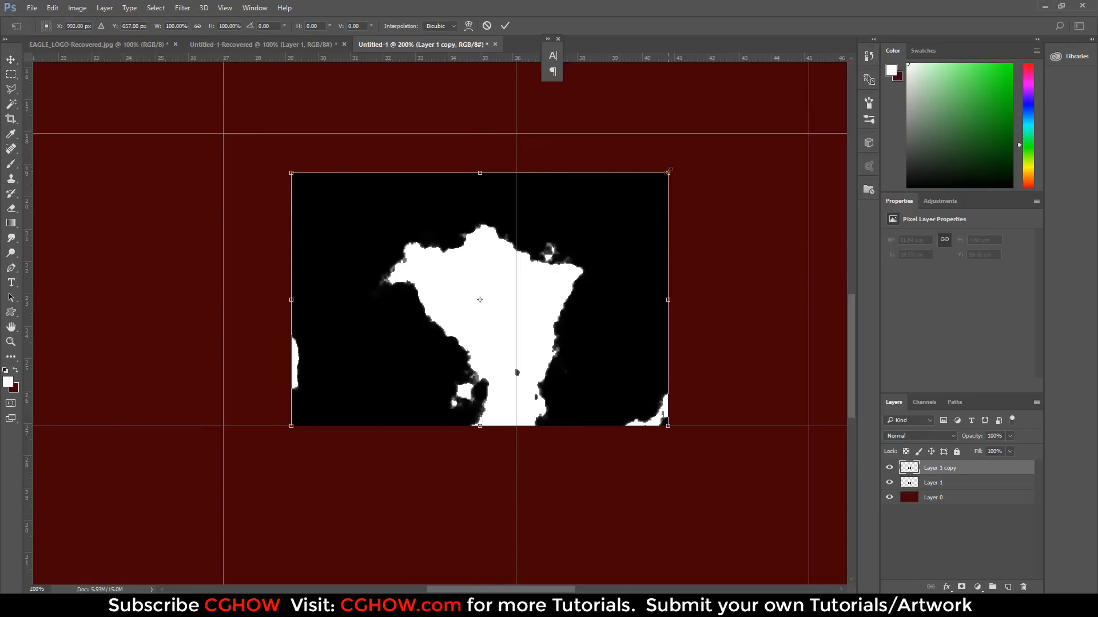
alt+drag(668, 172, 660, 178)
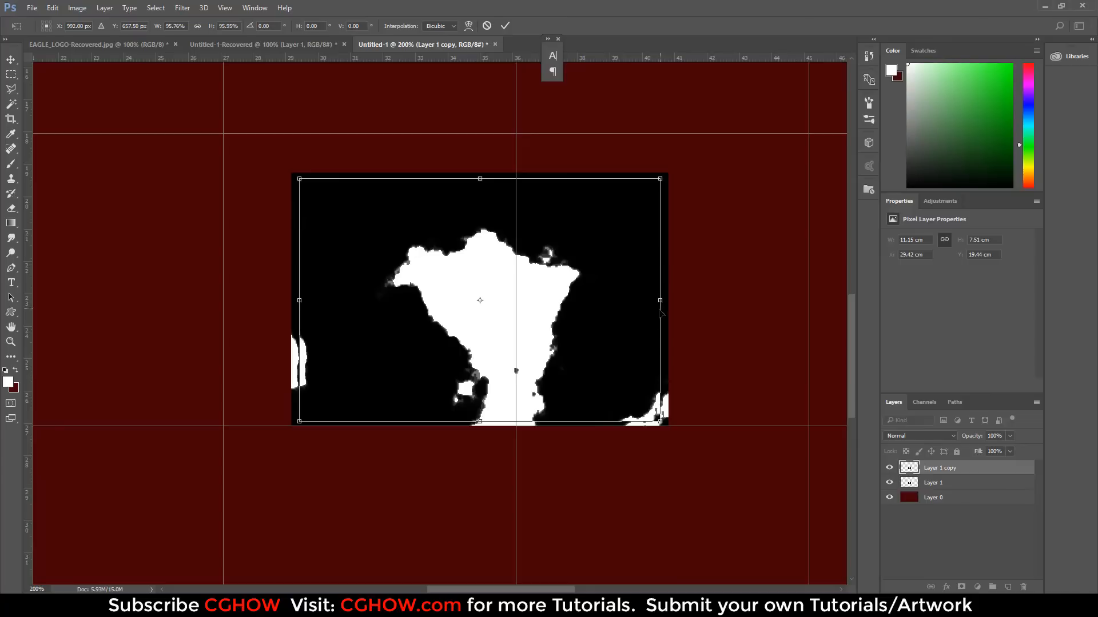
alt+drag(659, 300, 654, 300)
key(Return)
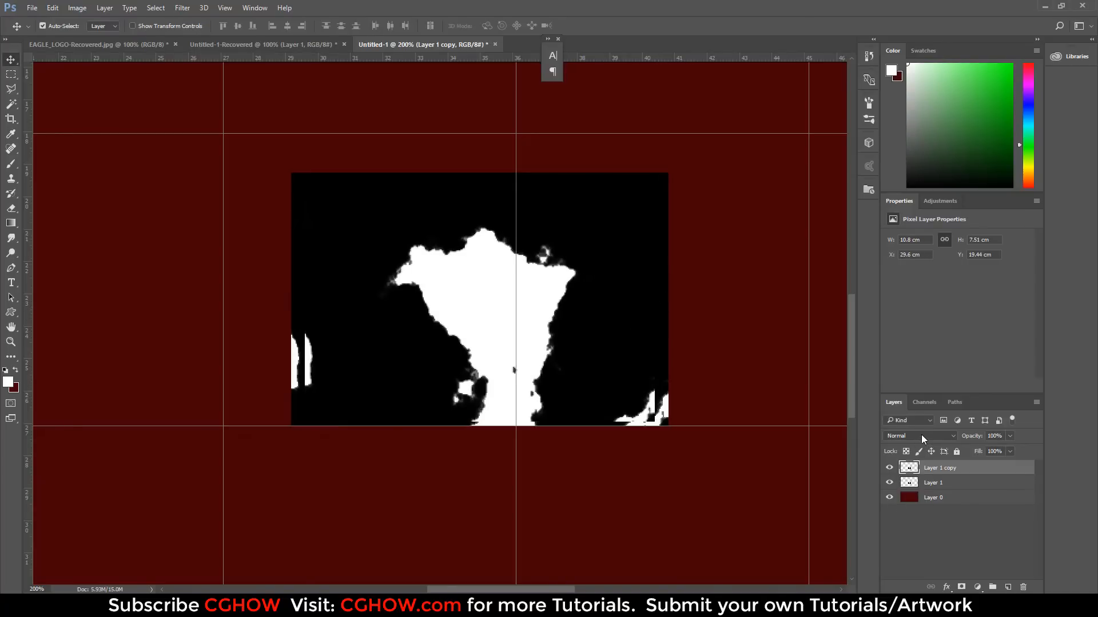
Step: Step through the blend modes of Layer 1 copy and set it to Exclusion
click(921, 436)
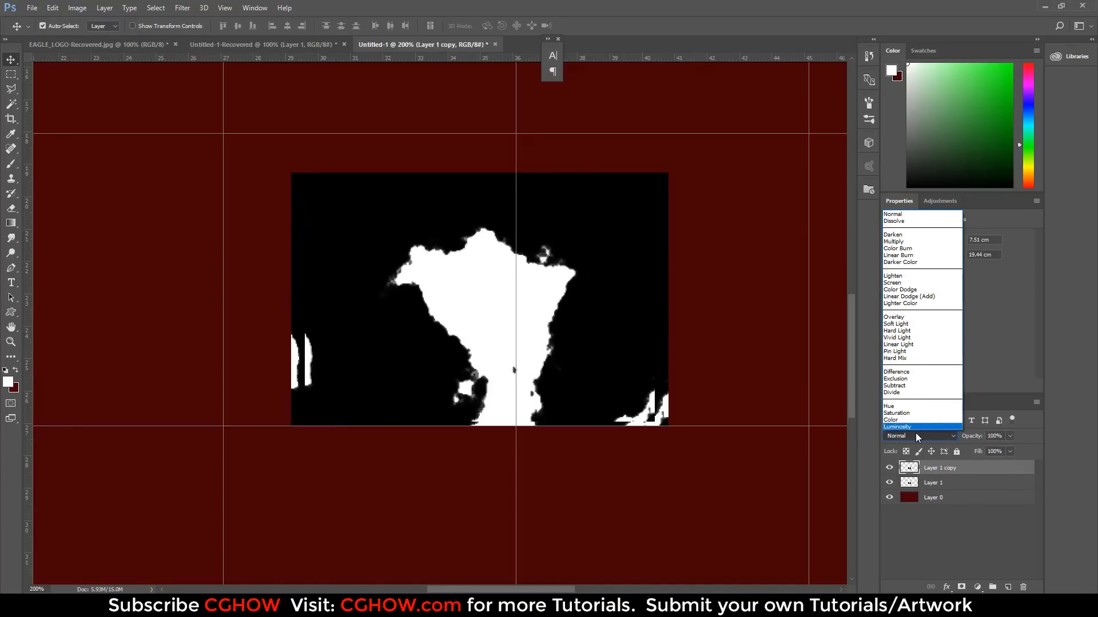
click(914, 434)
click(915, 433)
click(914, 434)
key(Down)
key(Down)
key(Down)
key(Down)
key(Down)
key(Down)
key(Down)
key(Down)
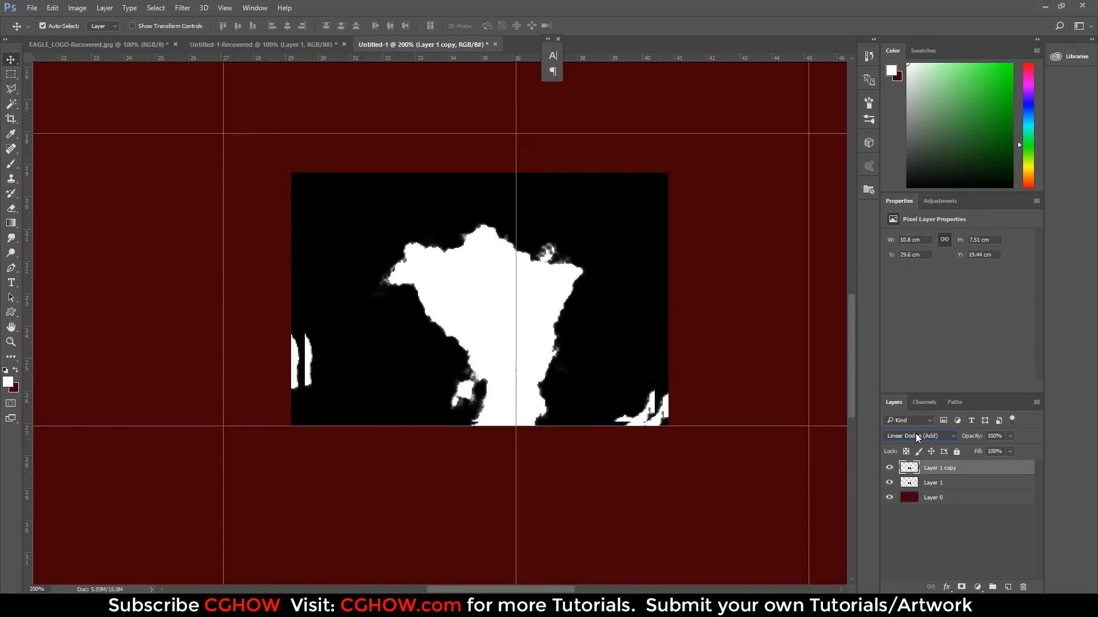
key(Down)
key(Down)
key(Down)
key(Down)
key(Down)
key(Down)
key(Down)
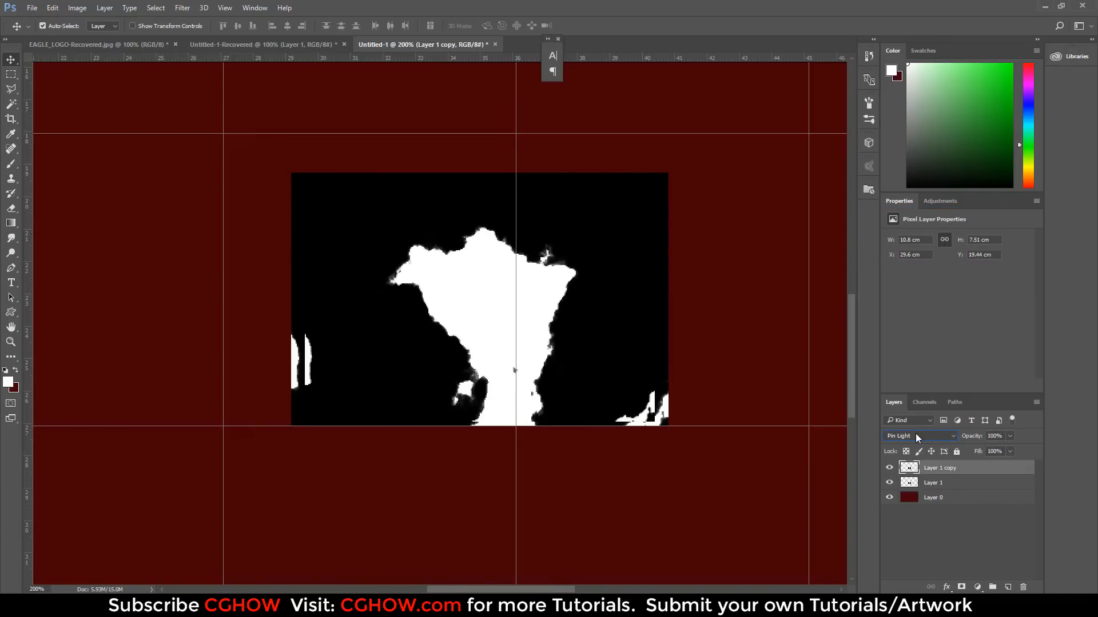
key(Down)
key(Down)
key(Down)
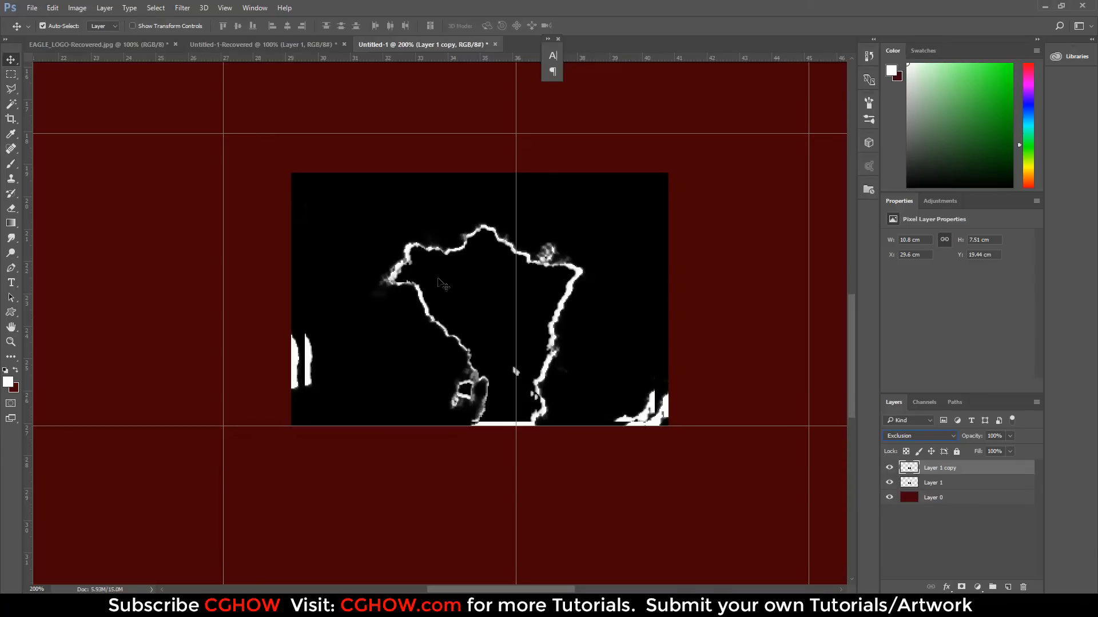
drag(464, 267, 486, 295)
Step: Switch back to Unreal's balck_ball material graph and trace the two ValueStep nodes through Subtract to the material outputs
click(1045, 6)
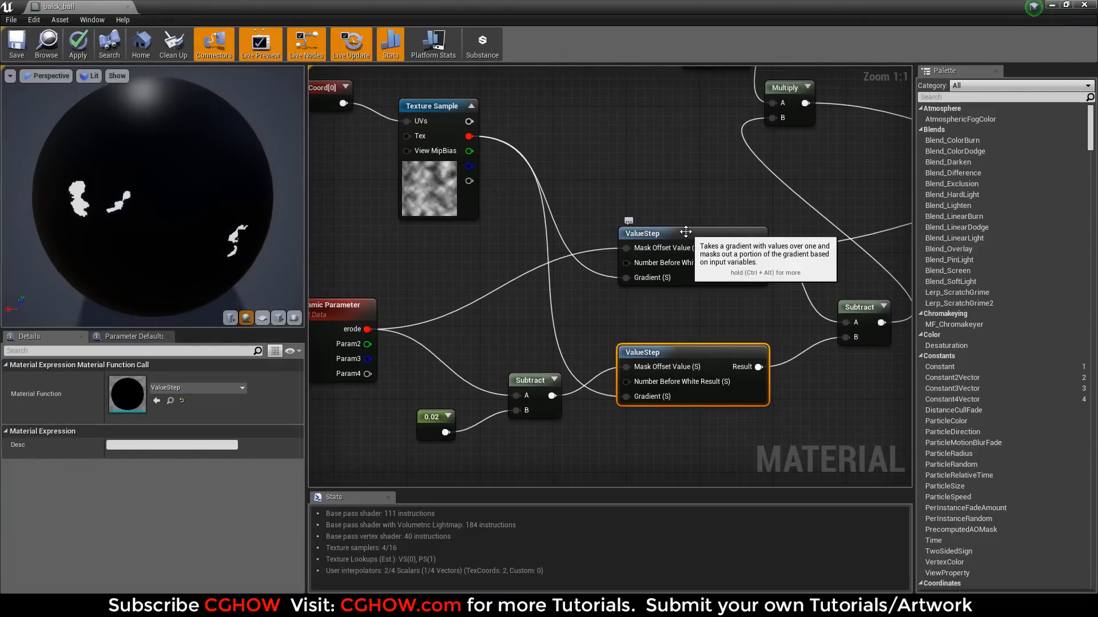
click(658, 234)
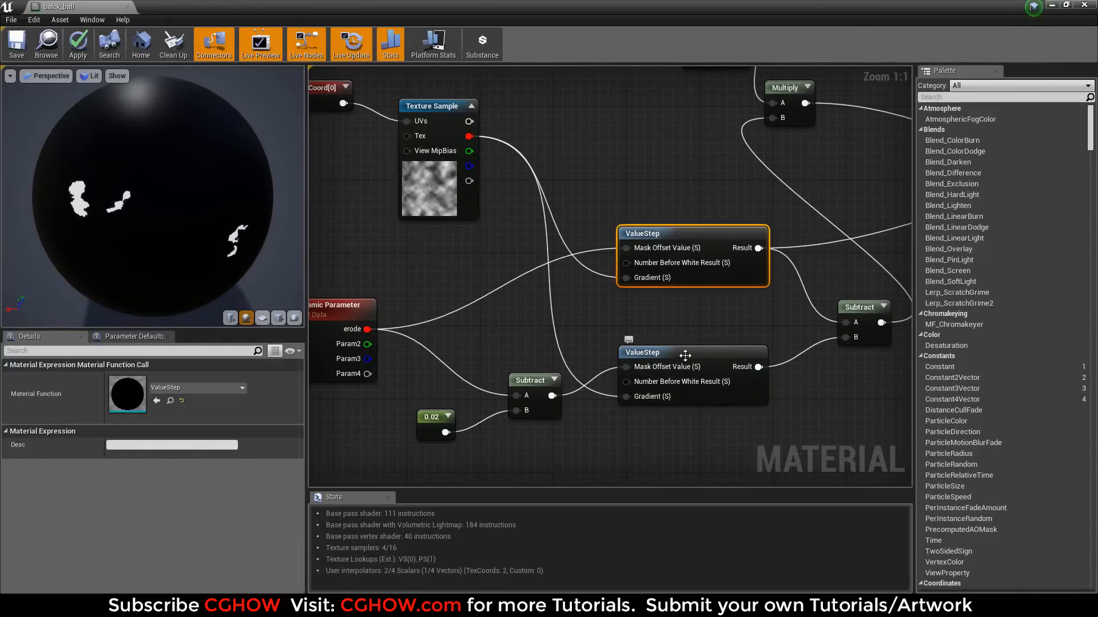
click(680, 349)
right_drag(680, 350, 435, 381)
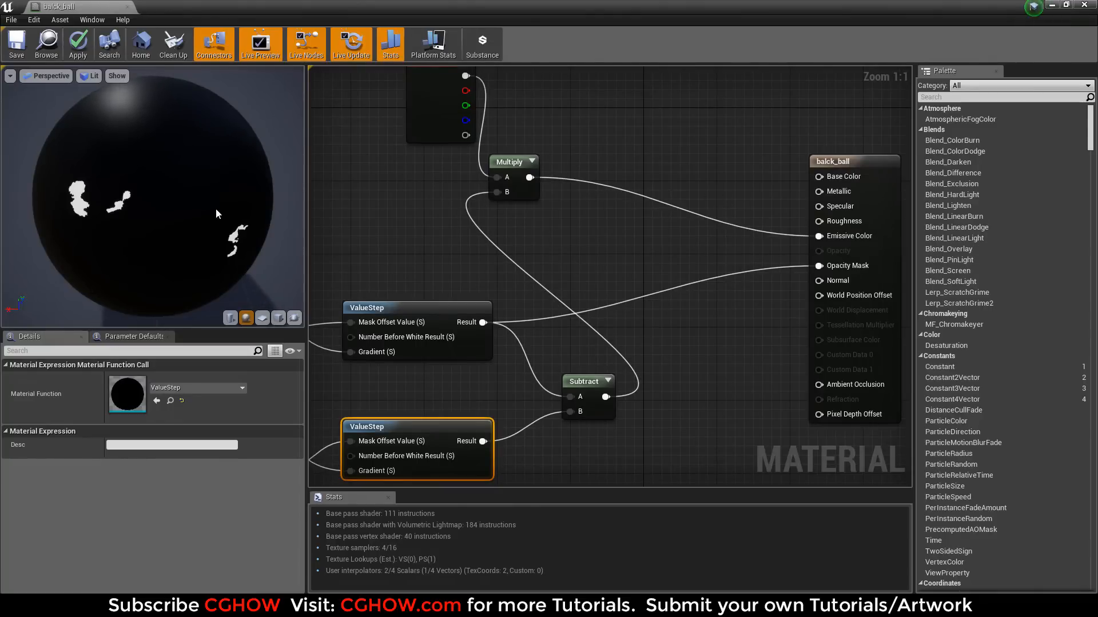
Step: Close the balck_ball material without applying its changes, and preview the sphere emitter of p_hit in solo
click(127, 6)
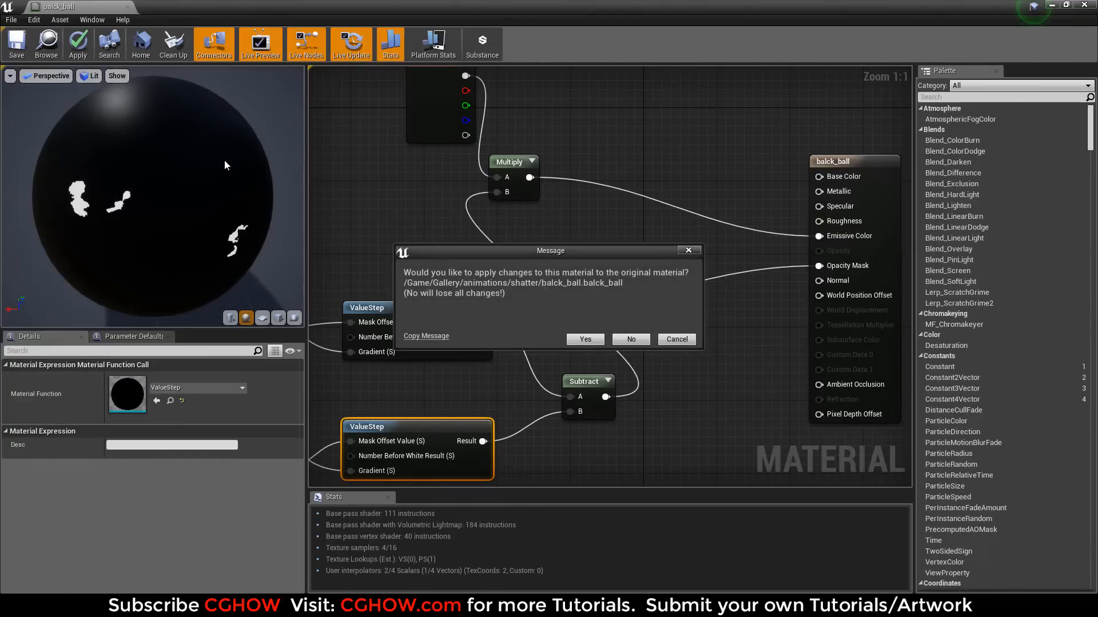
click(631, 341)
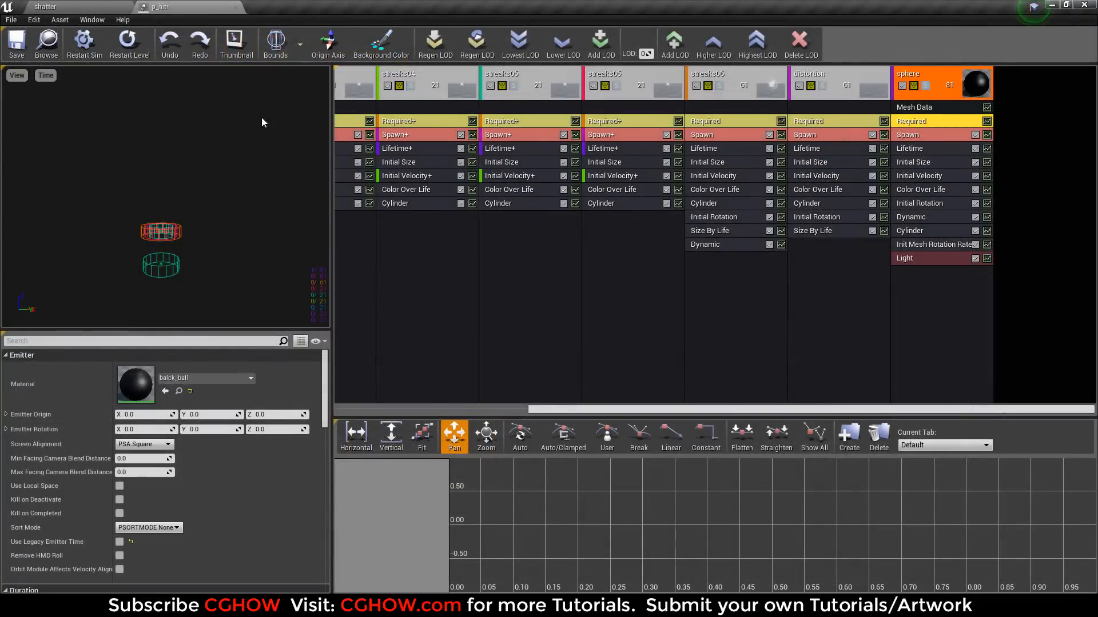
click(127, 40)
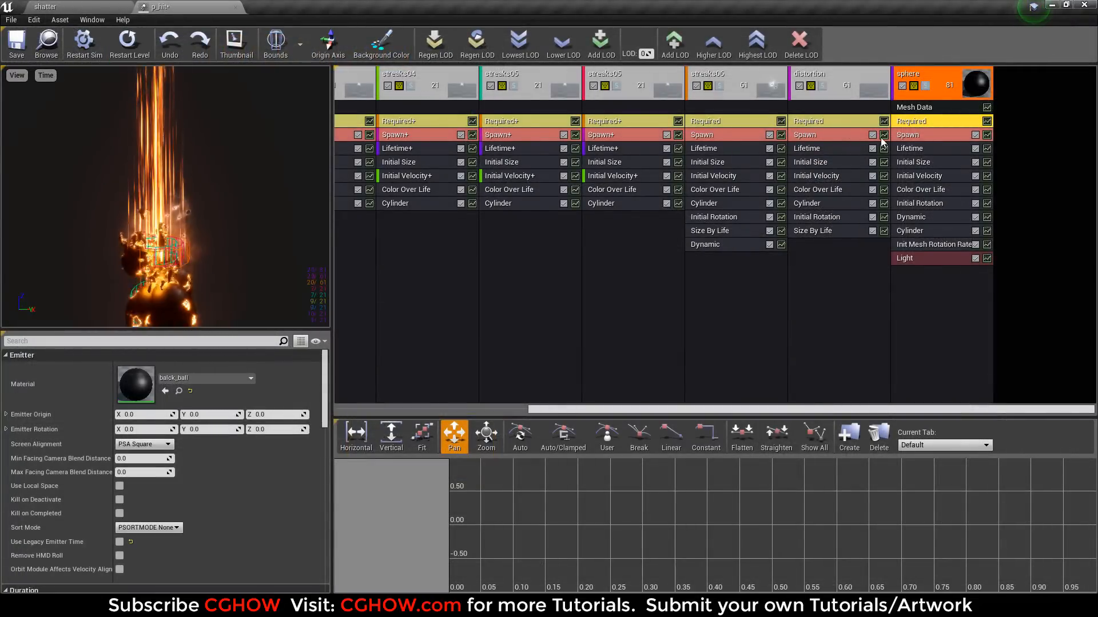
click(925, 85)
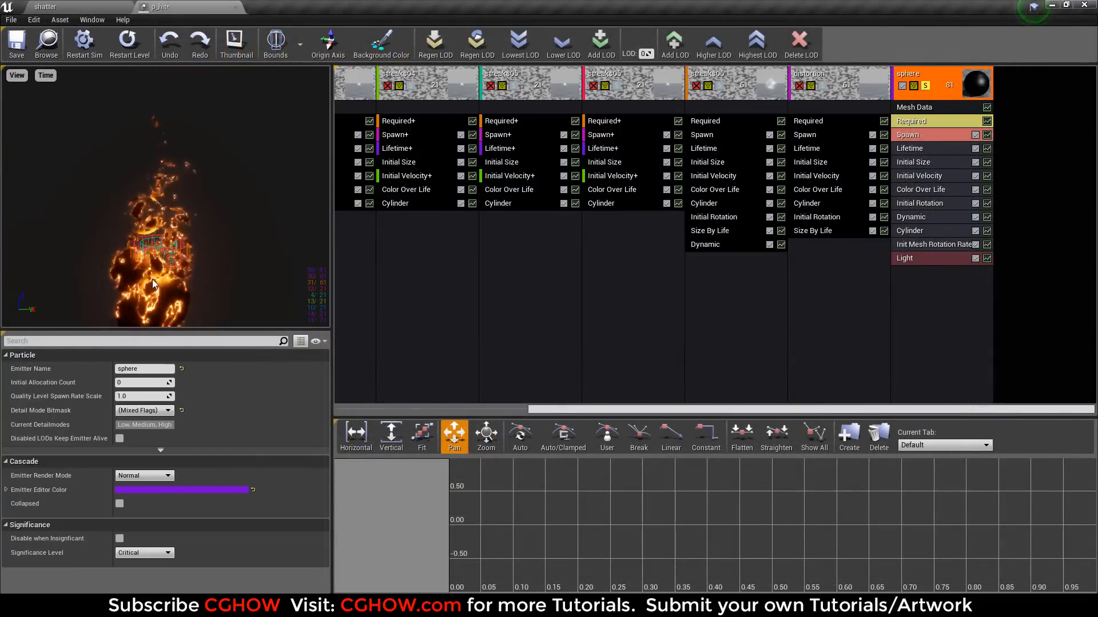
scroll(153, 259, up, 5)
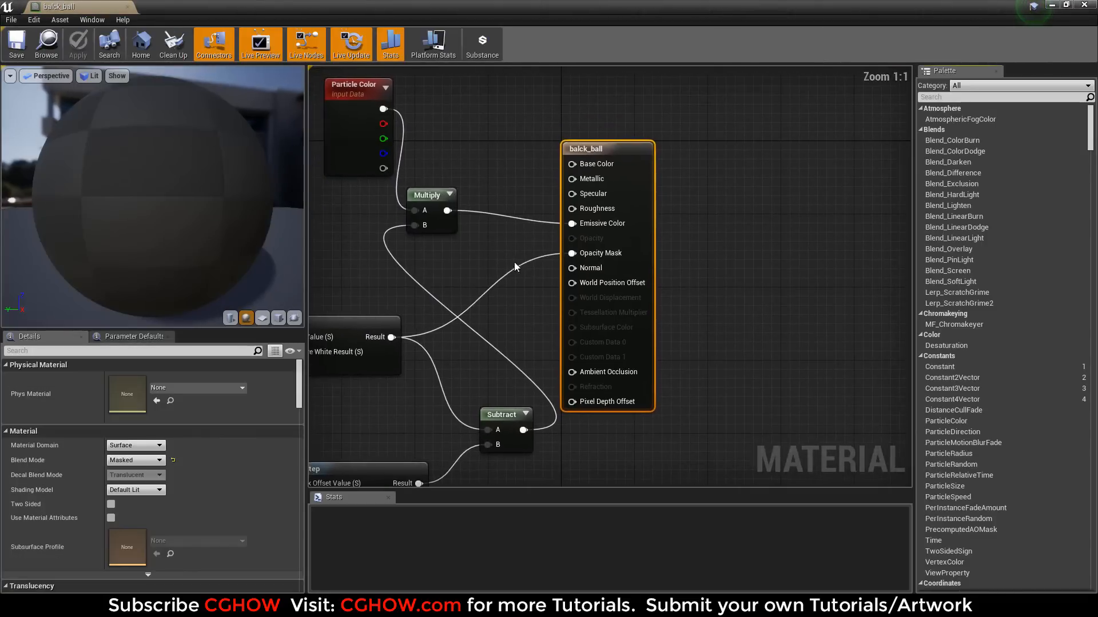
Step: Examine the Particle Color node in the balck_ball material and the sphere emitter's Color Over Life module in p_hit
right_drag(524, 237, 638, 283)
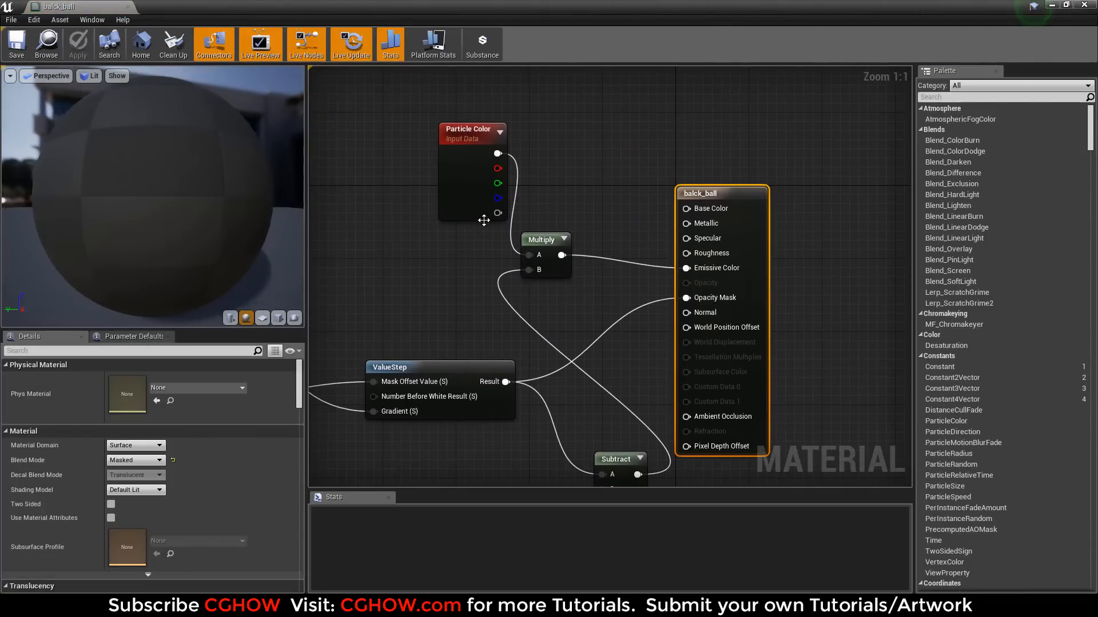
drag(487, 183, 458, 212)
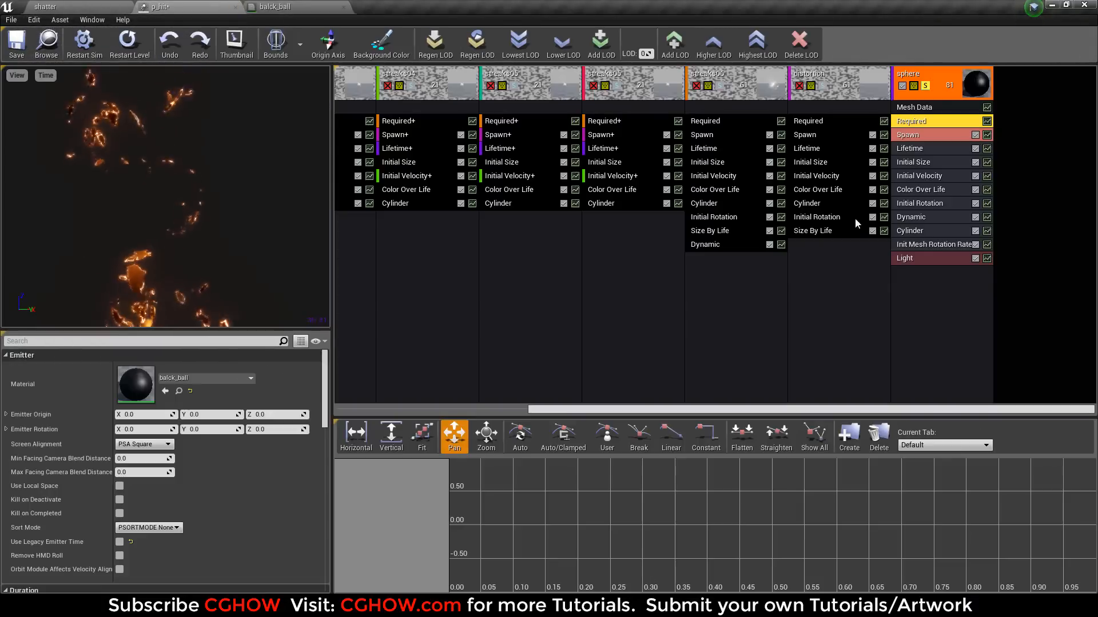
click(921, 190)
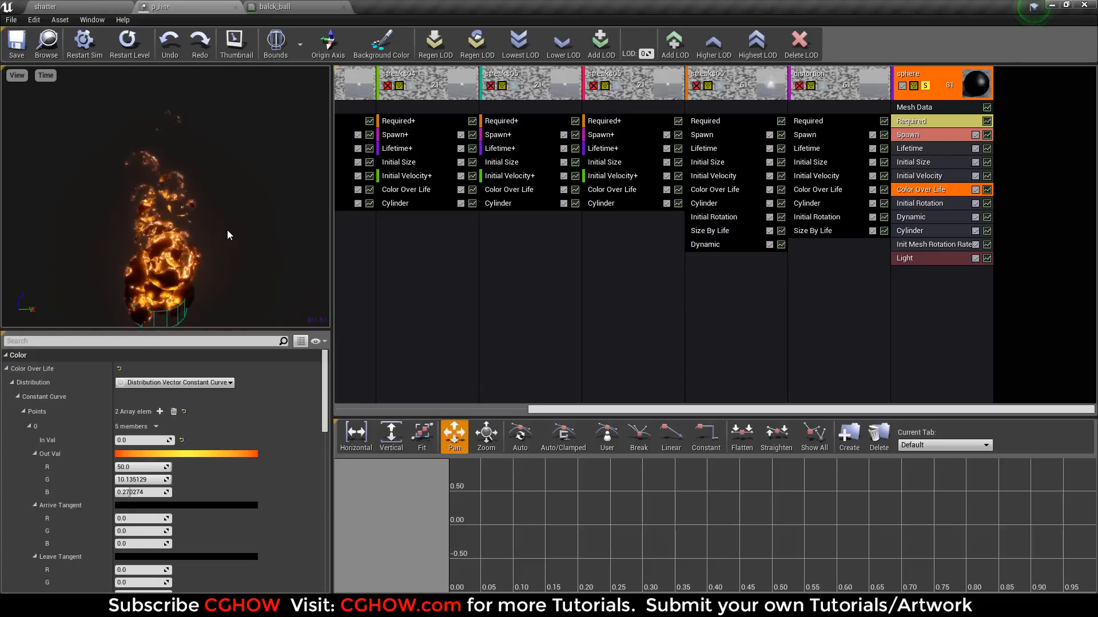
Step: Turn off solo for the sphere emitter, replay the whole p_hit effect and look over its emitters
click(925, 86)
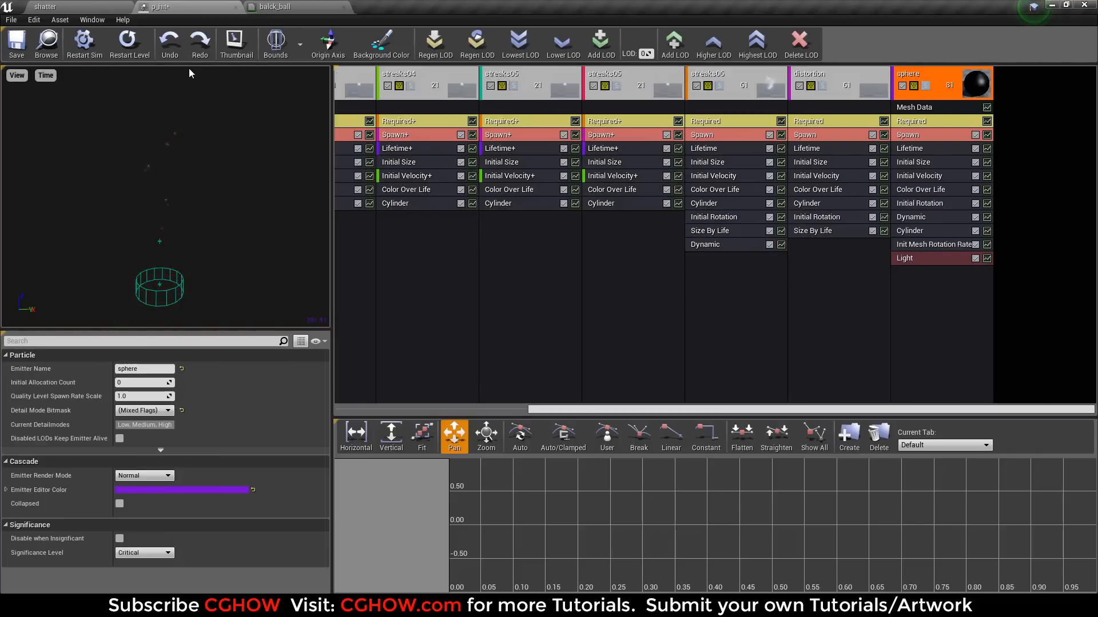
click(151, 55)
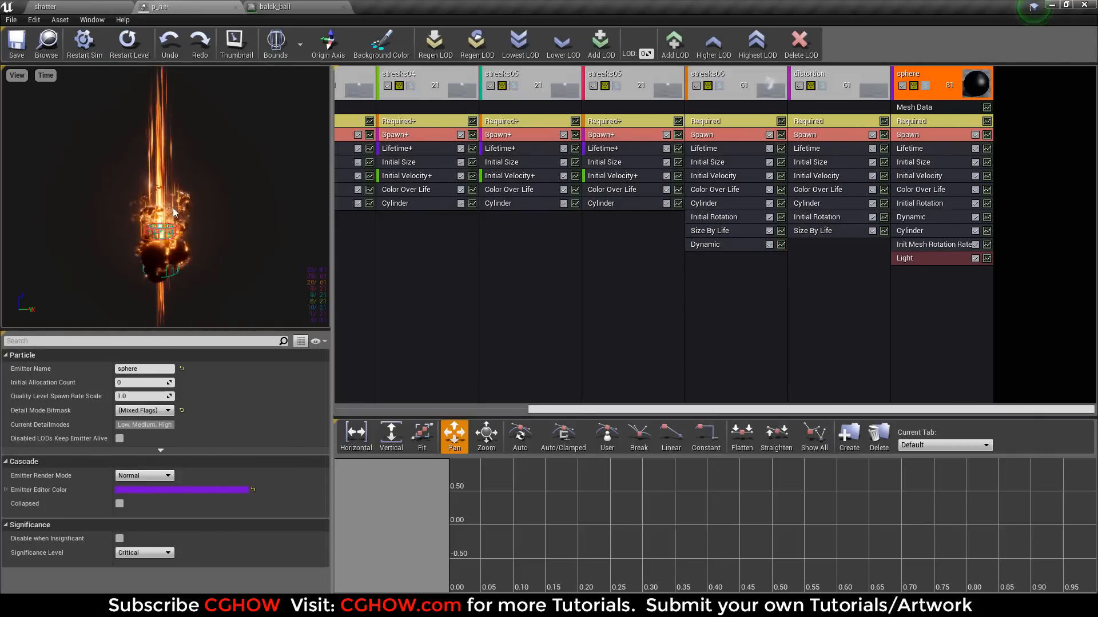
drag(588, 410, 314, 389)
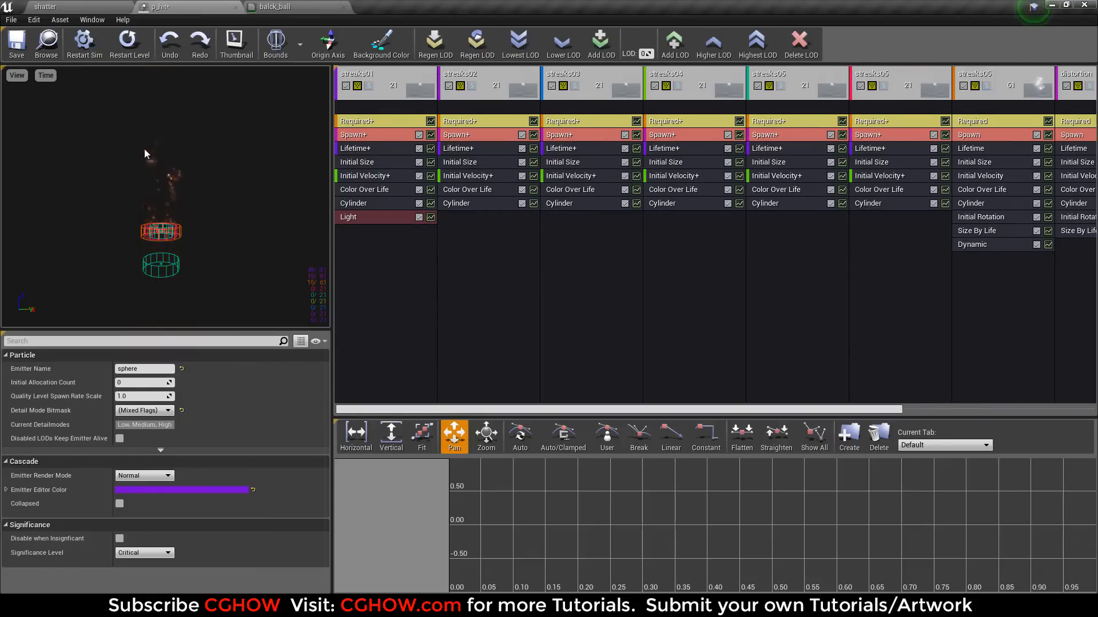
drag(661, 410, 854, 410)
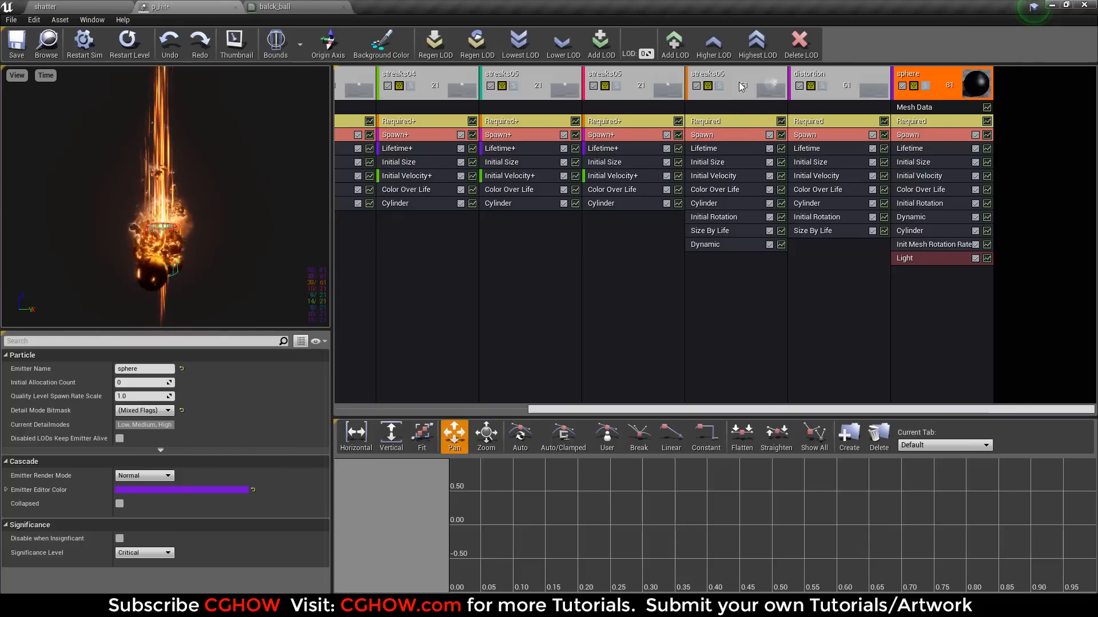
Step: Rename the streaks06 emitter next to the distortion emitter as smoke
right_click(741, 86)
click(849, 89)
text(sm)
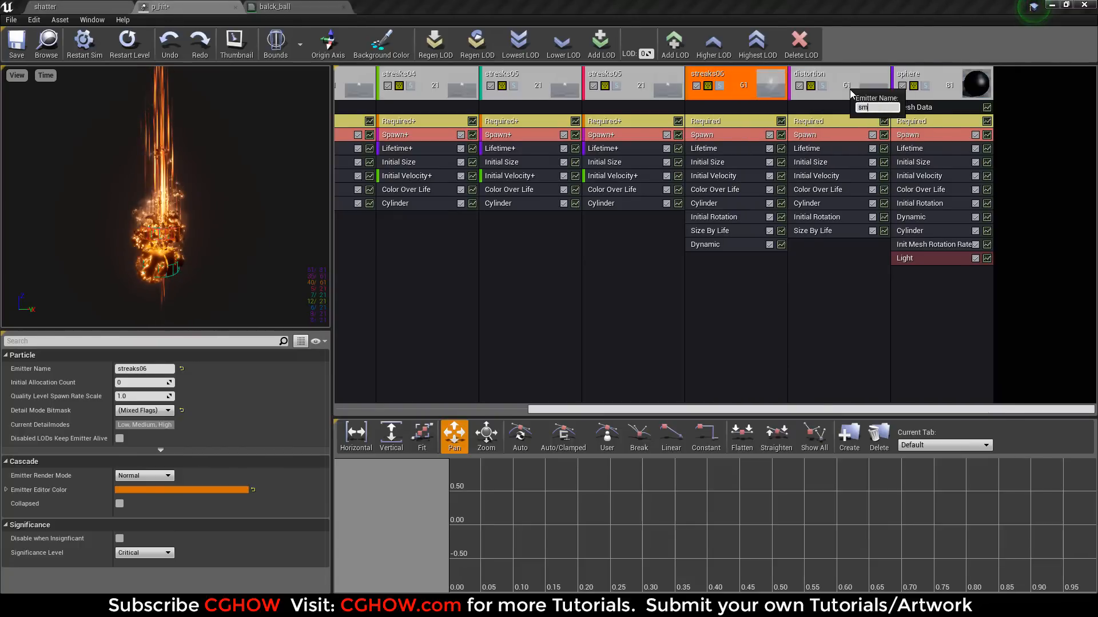
text(oke)
key(Return)
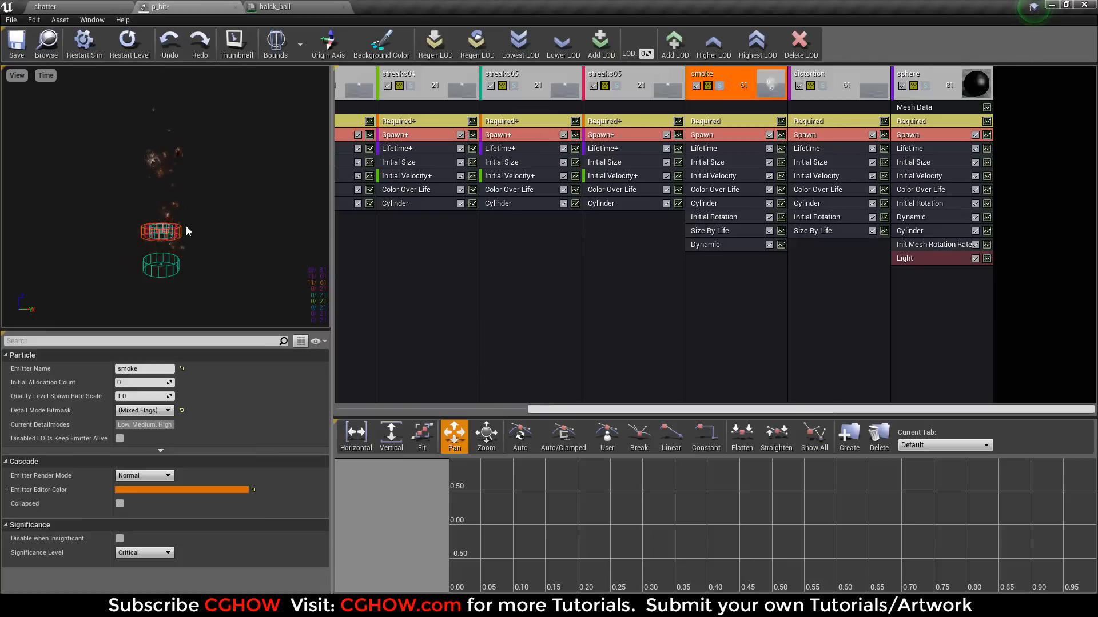
Step: Replay the p_hit effect, then close the p_hit and balck_ball editors without applying the material changes
click(130, 45)
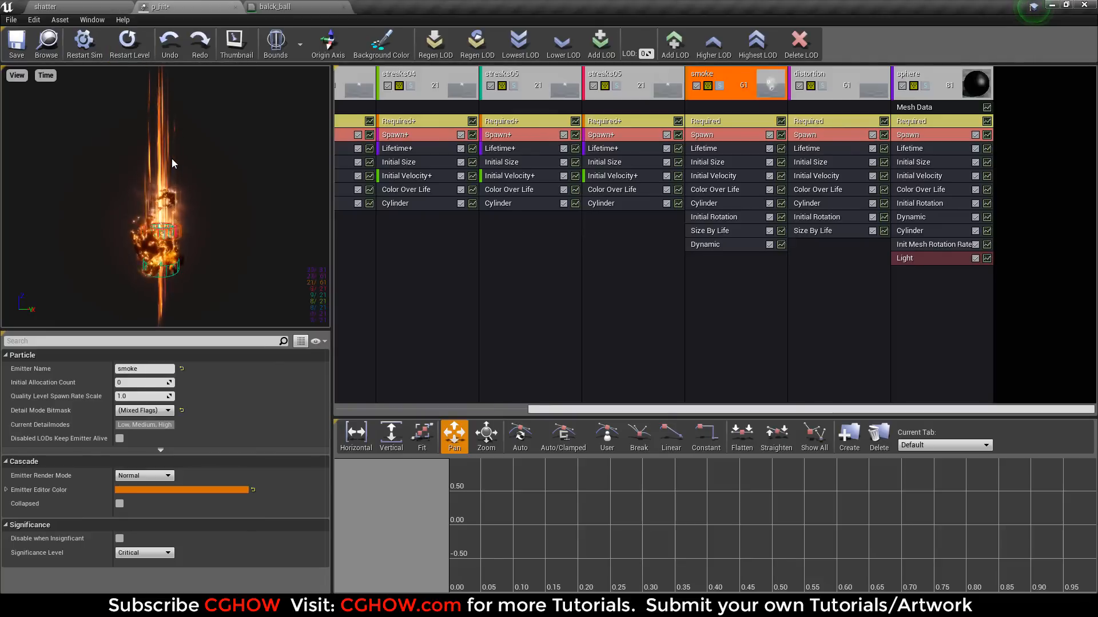
middle_click(208, 6)
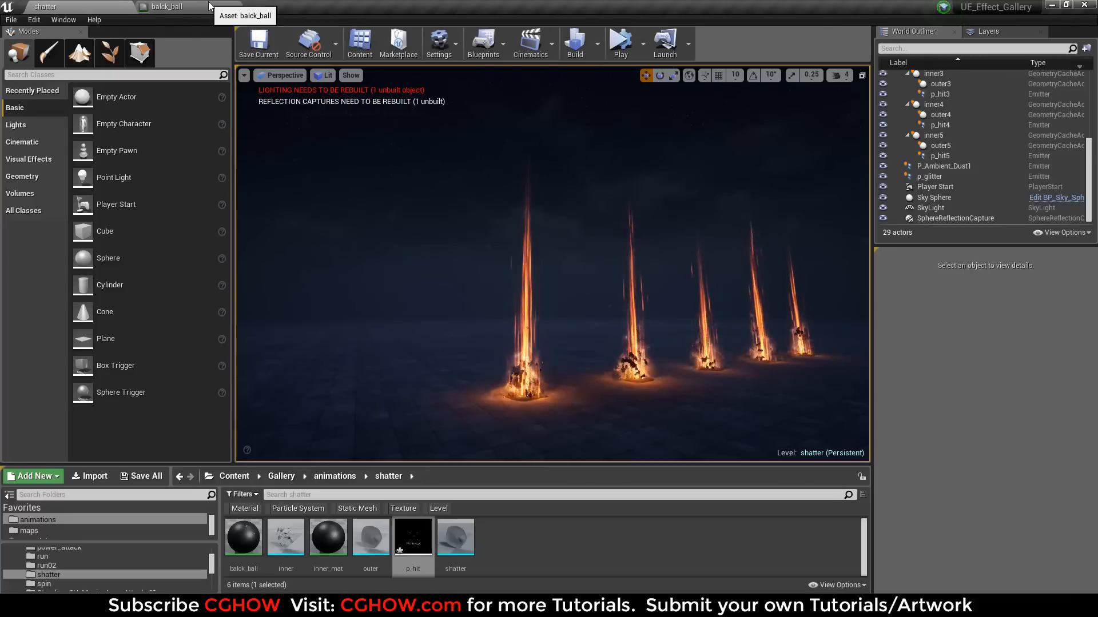
middle_click(209, 7)
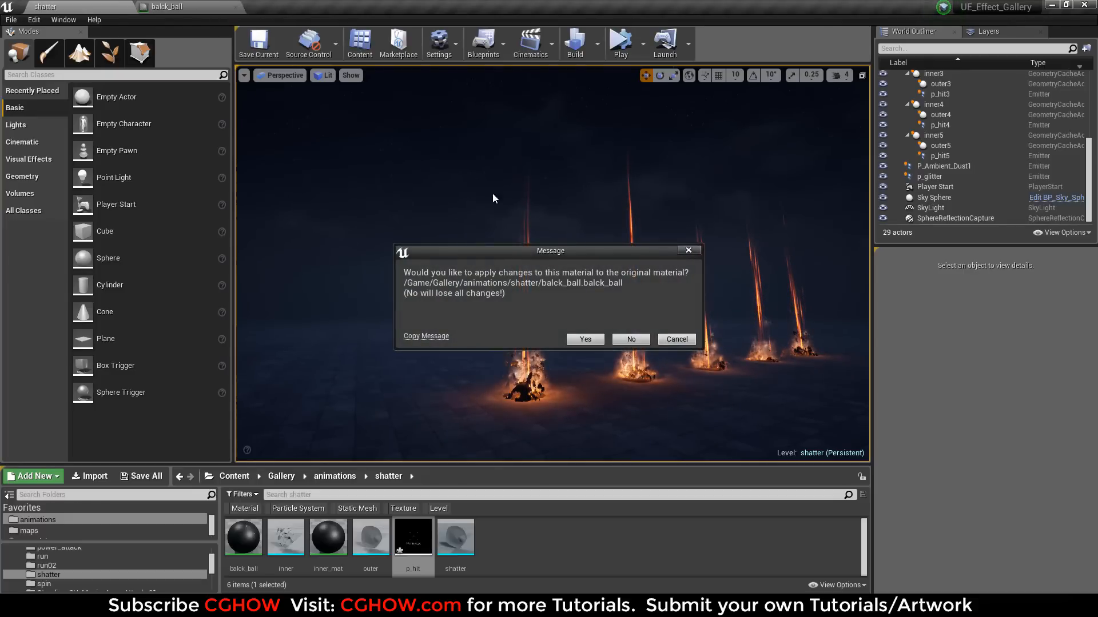
click(631, 339)
Step: Simulate the shatter level in a full-screen viewport with the editor icons hidden, and watch the five ground-shatter effects
click(637, 345)
key(F11)
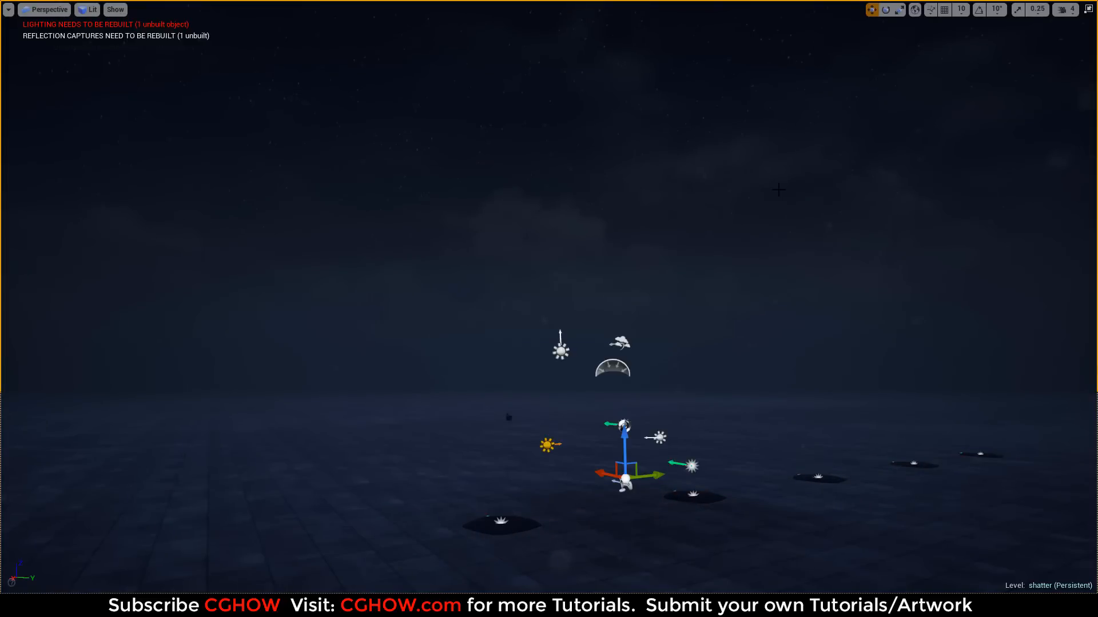
key(g)
key(alt+s)
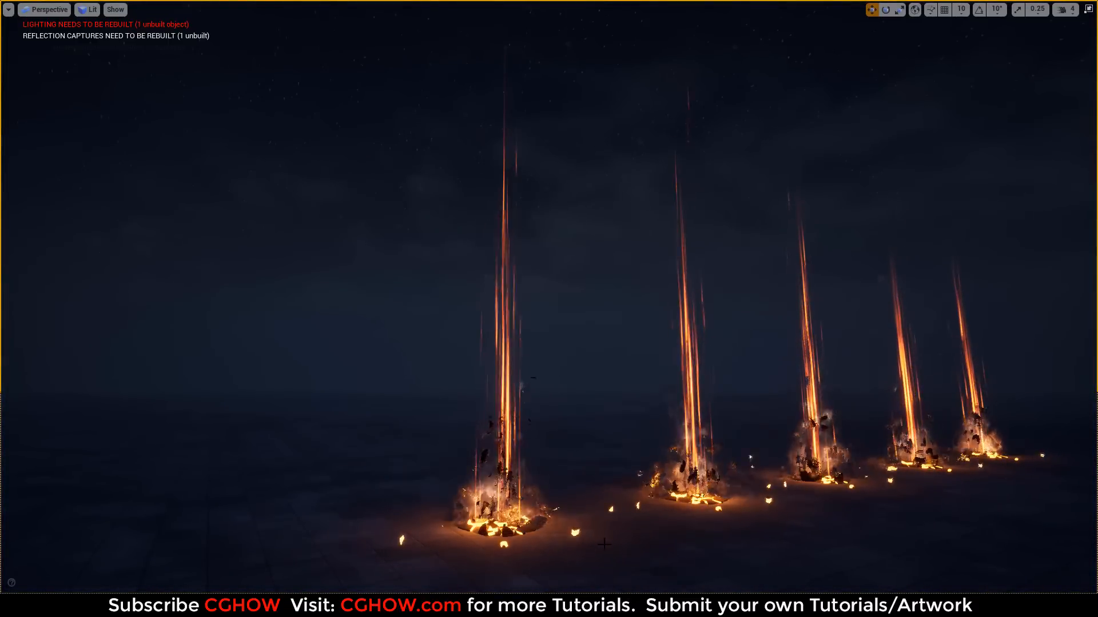
middle_drag(604, 544, 579, 534)
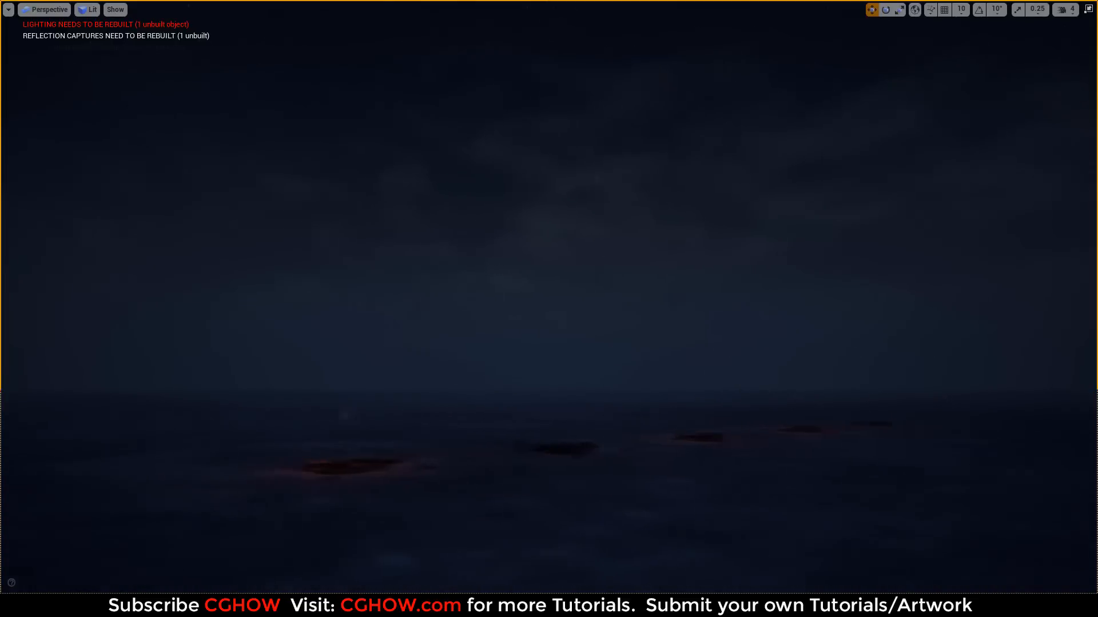
Step: Fly the camera around the simulated level to examine the row of ground-shatter effects from the side and the front
click(371, 499)
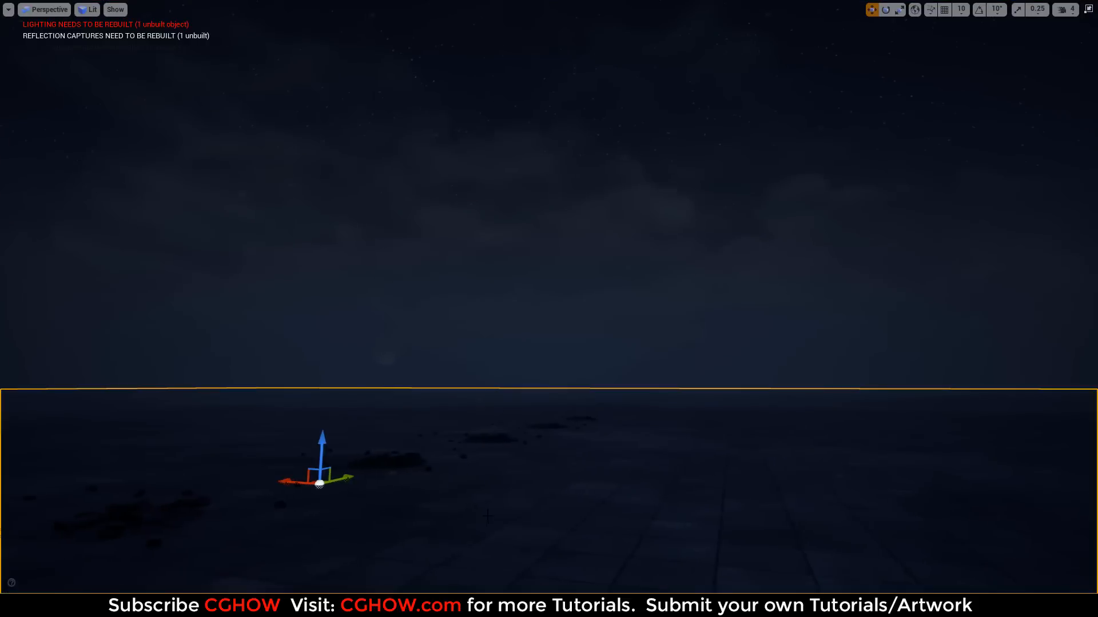
click(387, 363)
middle_drag(371, 499, 248, 358)
alt+drag(248, 357, 187, 310)
mouse_move(187, 310)
right_down()
mouse_move(1, 310)
mouse_move(252, 309)
mouse_move(183, 309)
right_up()
key(w)
key(d)
key(a)
key(a)
key(a)
key(a)
key(w)
key(d)
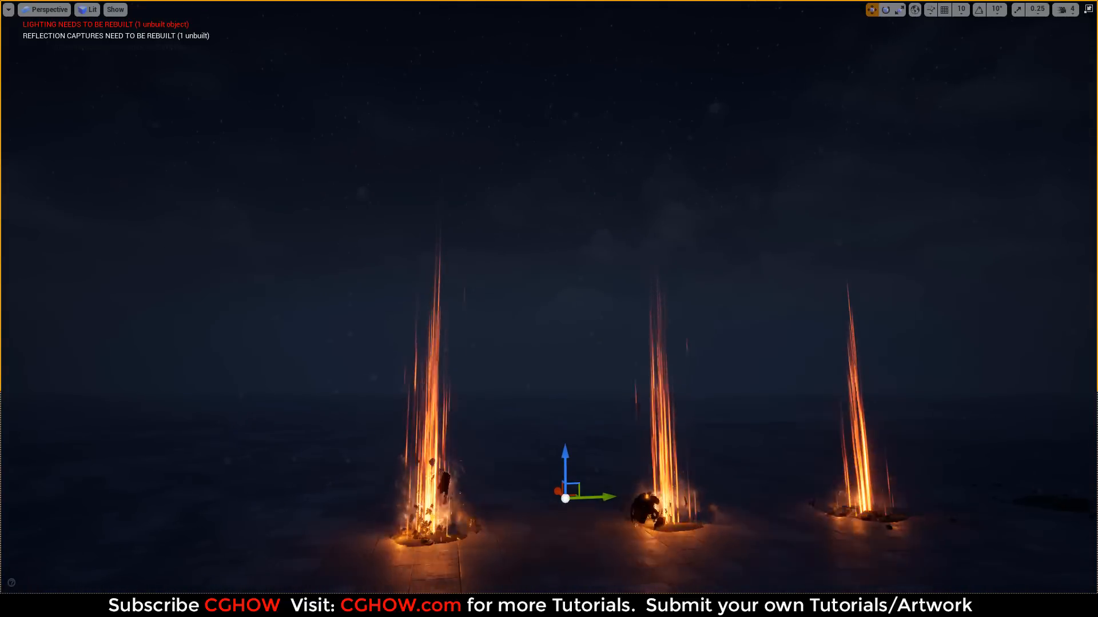
Step: Examine the fire streaks and flying debris of the erupting effects up close, and view the row from farther back
key(a)
right_drag(183, 309, 273, 309)
key(a)
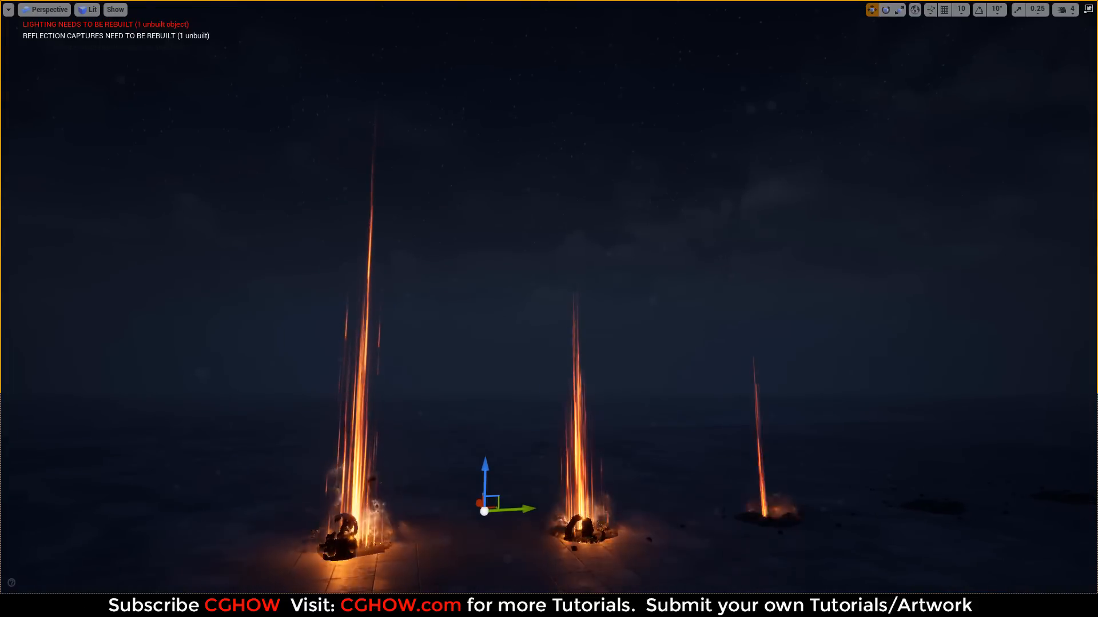
key(a)
right_drag(549, 310, 493, 312)
key(a)
key(d)
key(d)
key(w)
key(a)
key(s)
key(w)
key(w)
key(d)
key(s)
key(s)
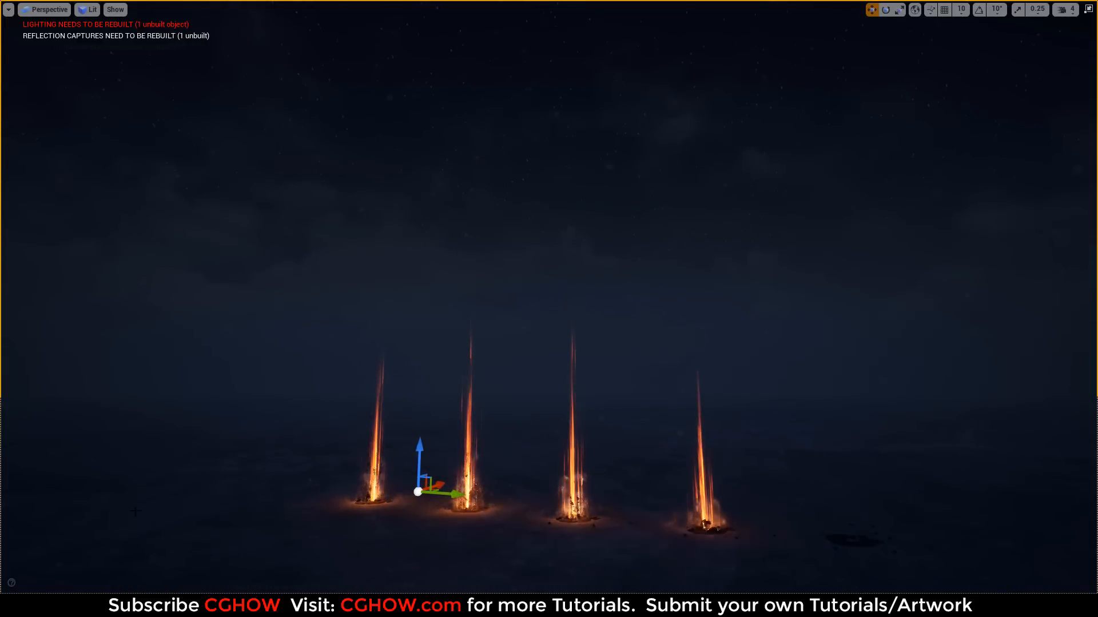
Step: Hide the editor icons and gizmo, and watch the whole effect sequence from a diagonal view and close to the nearest crater
key(a)
right_drag(308, 368, 432, 368)
key(a)
key(s)
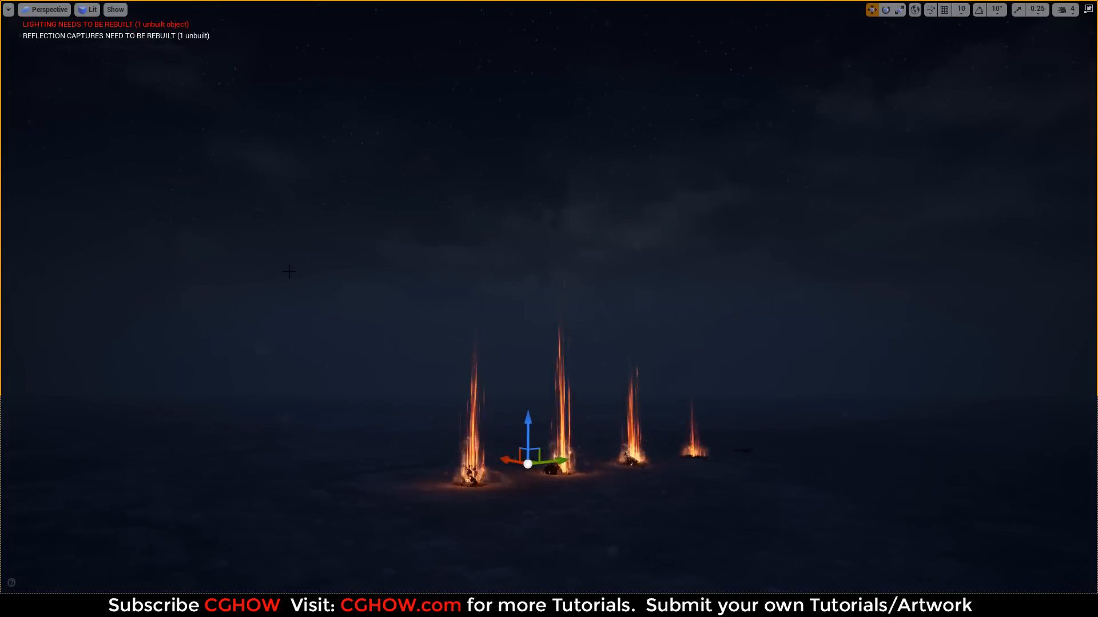
key(g)
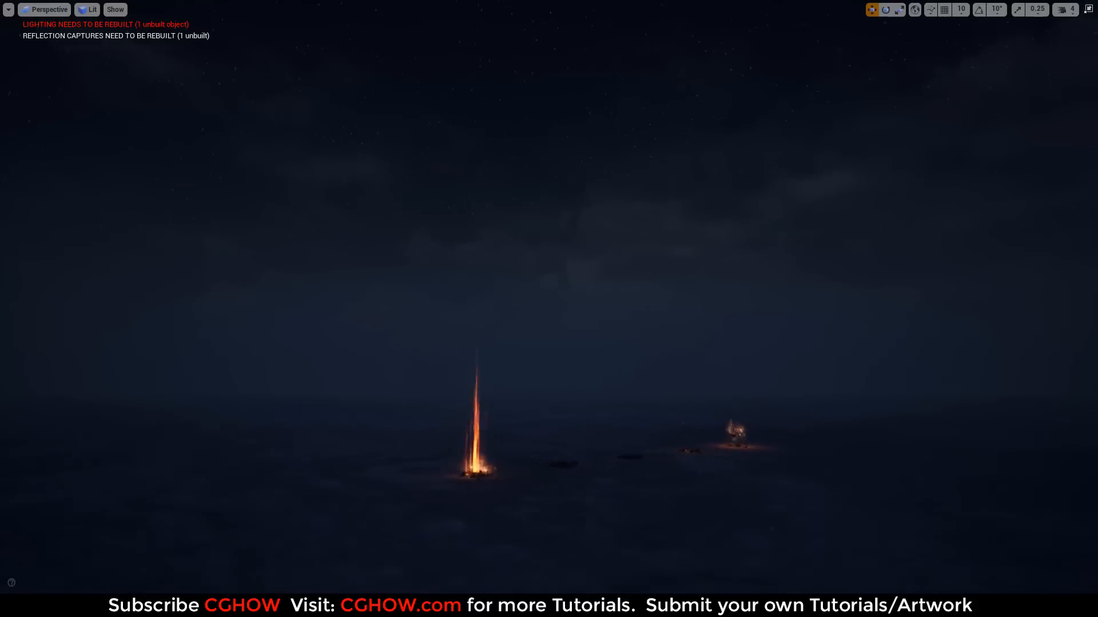
right_drag(291, 283, 274, 283)
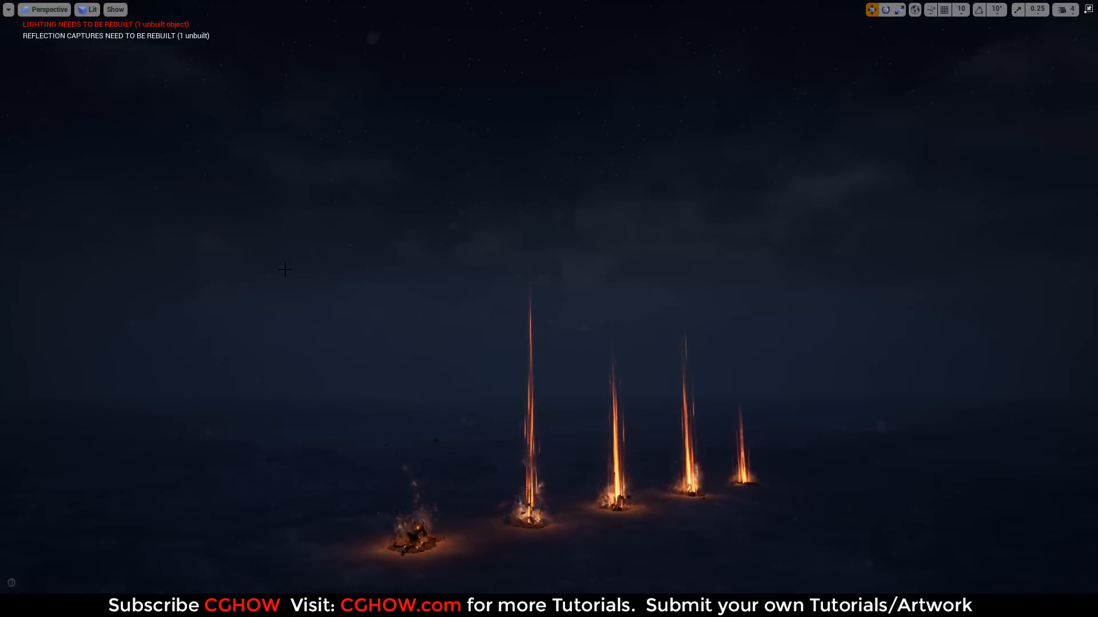
right_drag(284, 255, 266, 315)
key(s)
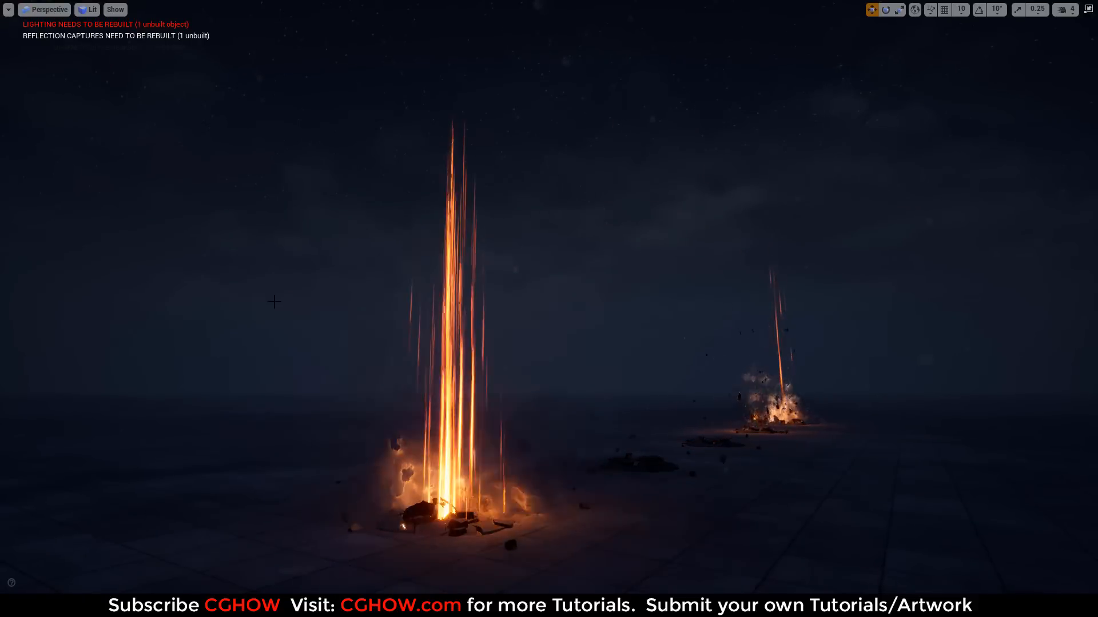
Step: Stop the simulation and return the viewport from full screen to the normal editor layout
key(Escape)
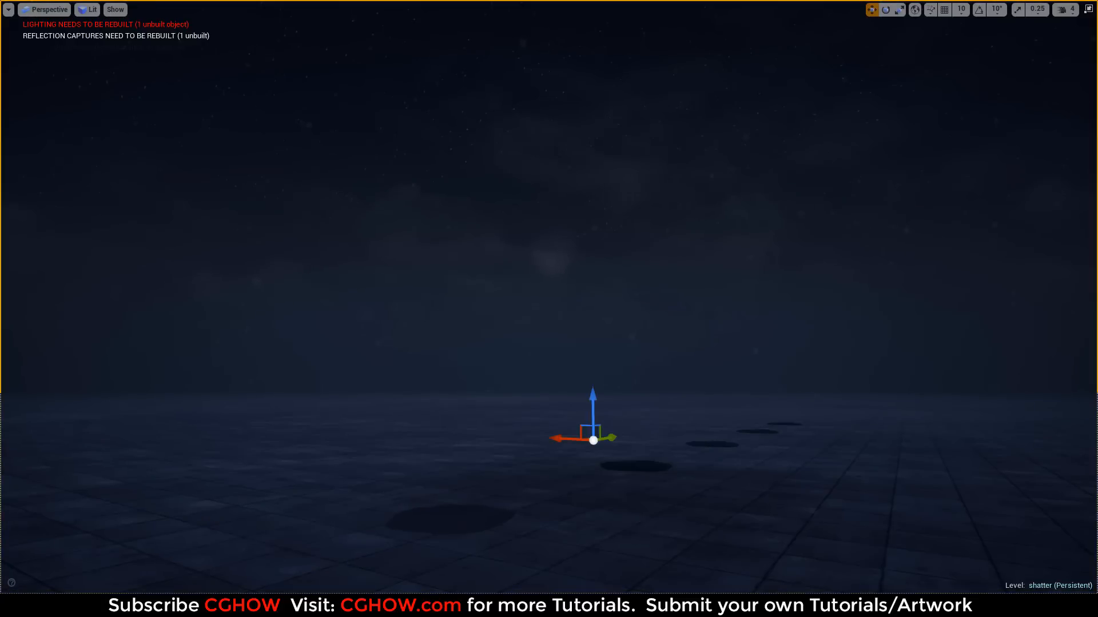
key(F11)
click(943, 7)
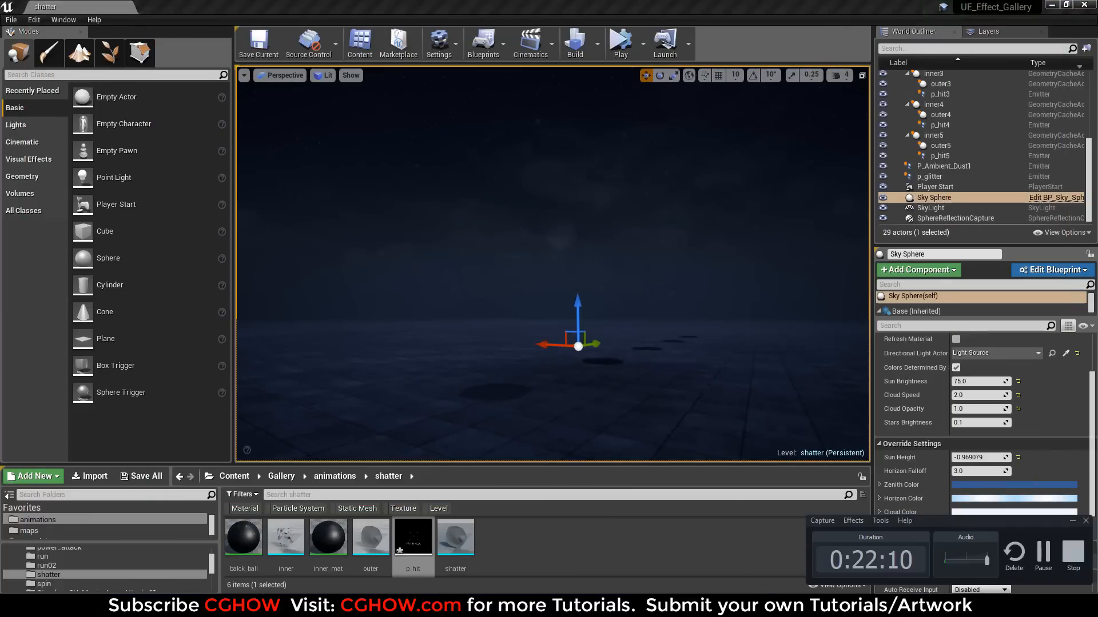